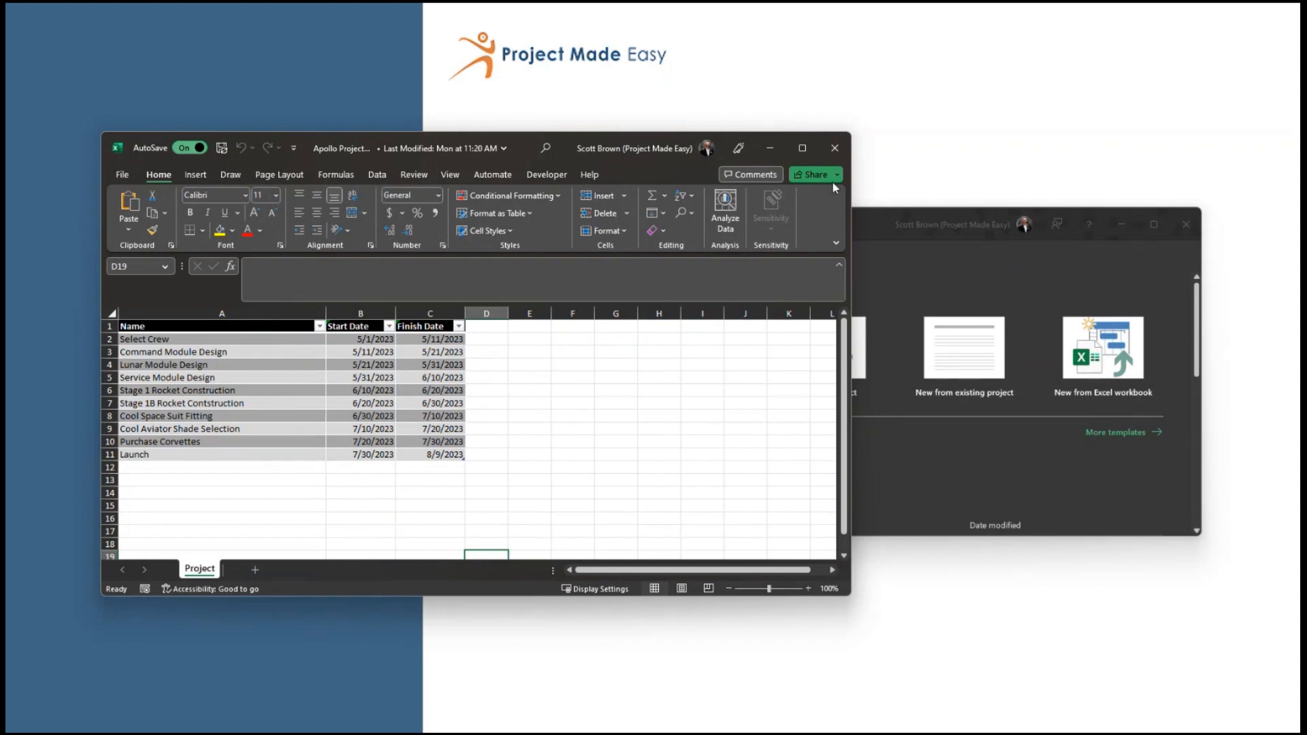
Close the Excel workbook and start a new project from the Excel workbook "Apollo Project XL Upload" in the Webcast 0510 folder
click(837, 153)
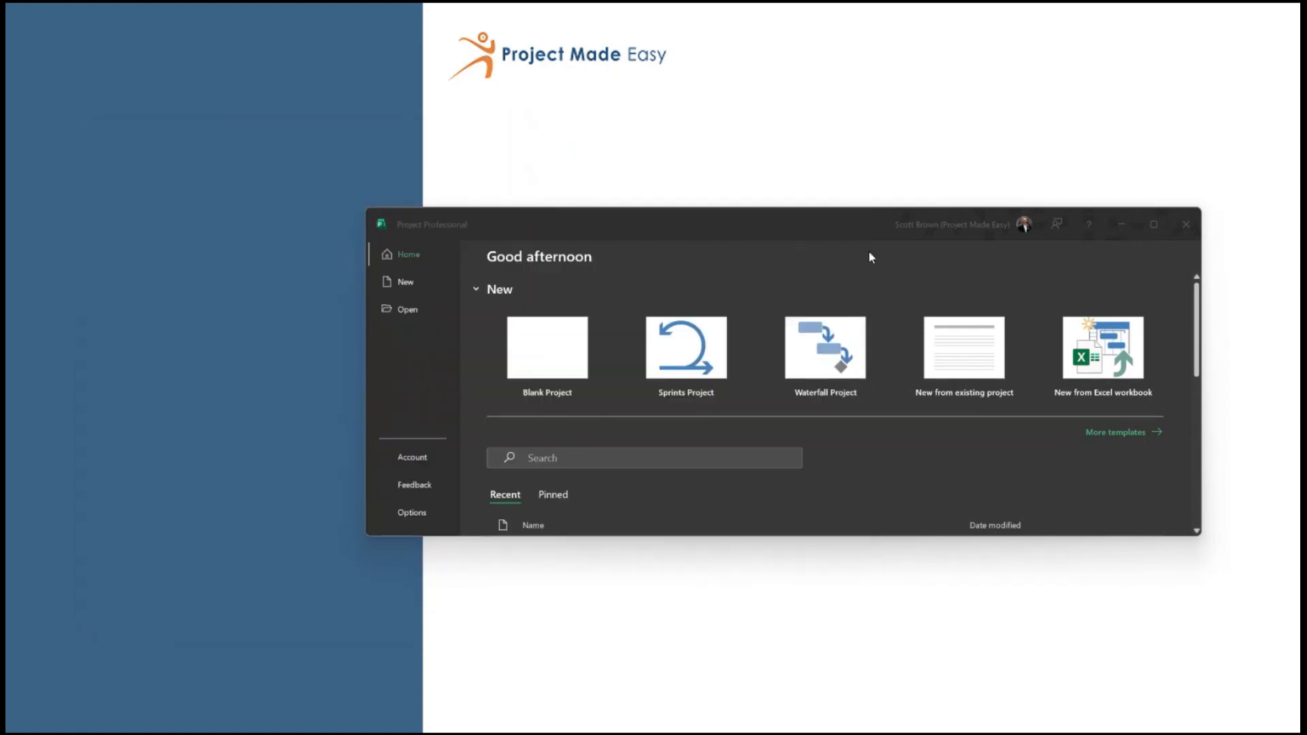
click(1081, 372)
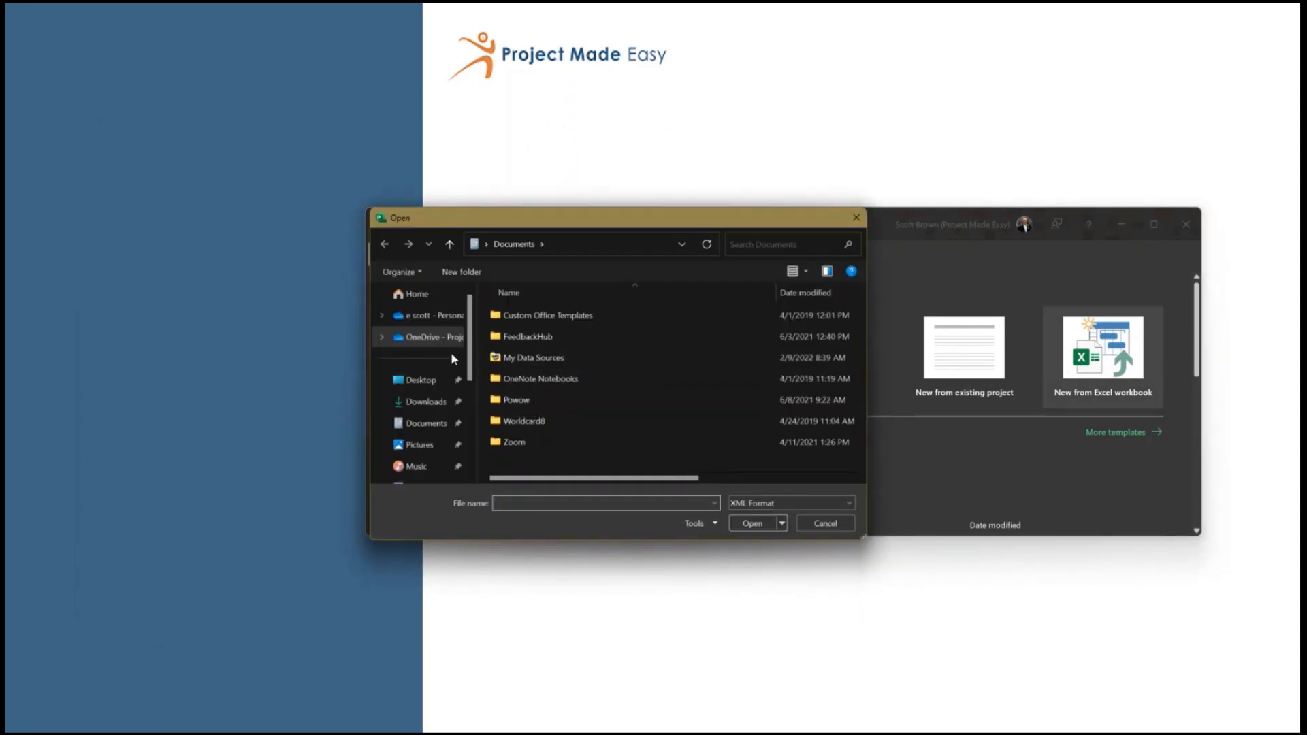
drag(472, 370, 472, 426)
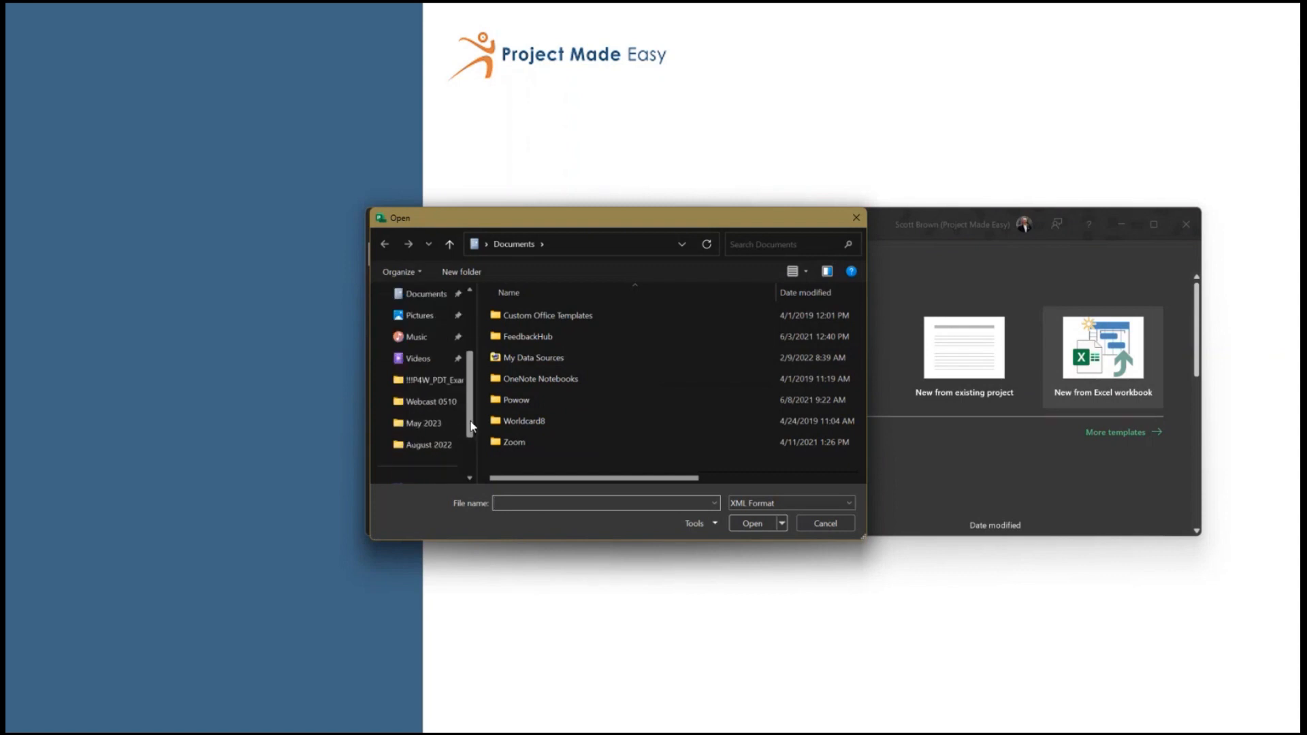
click(429, 403)
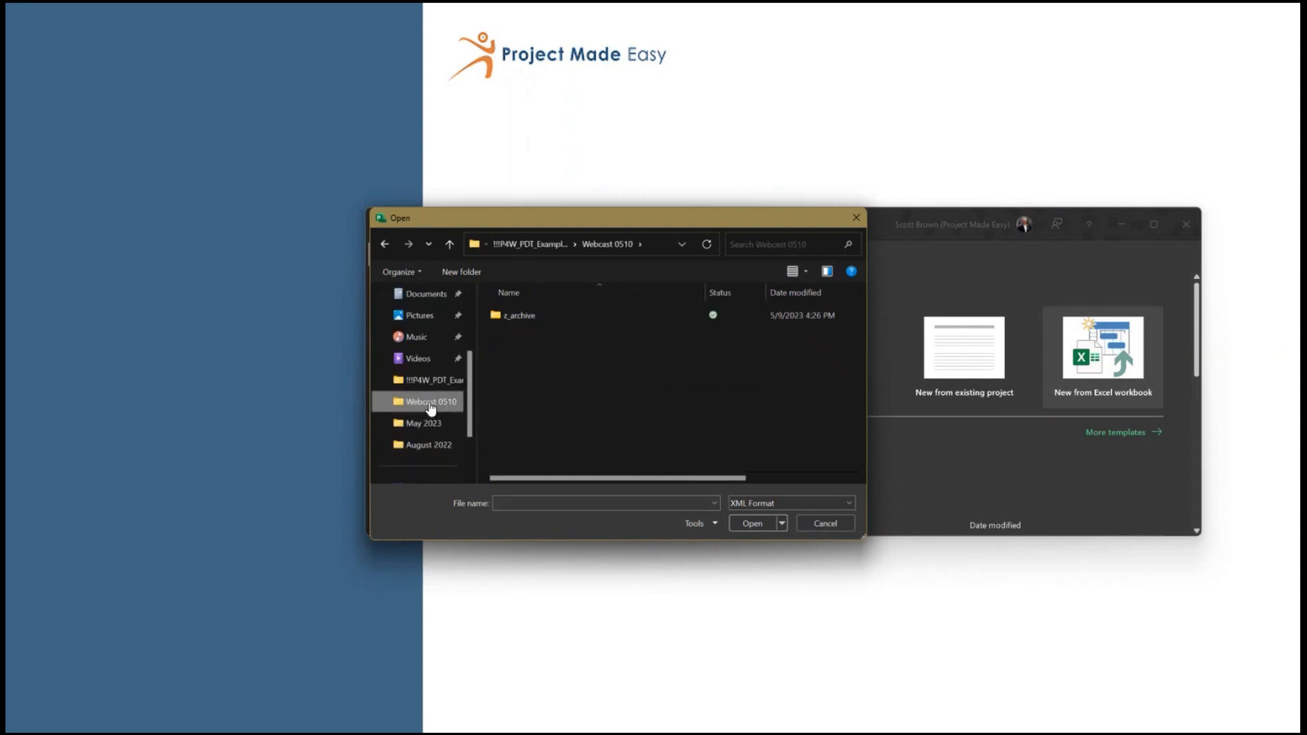
click(825, 502)
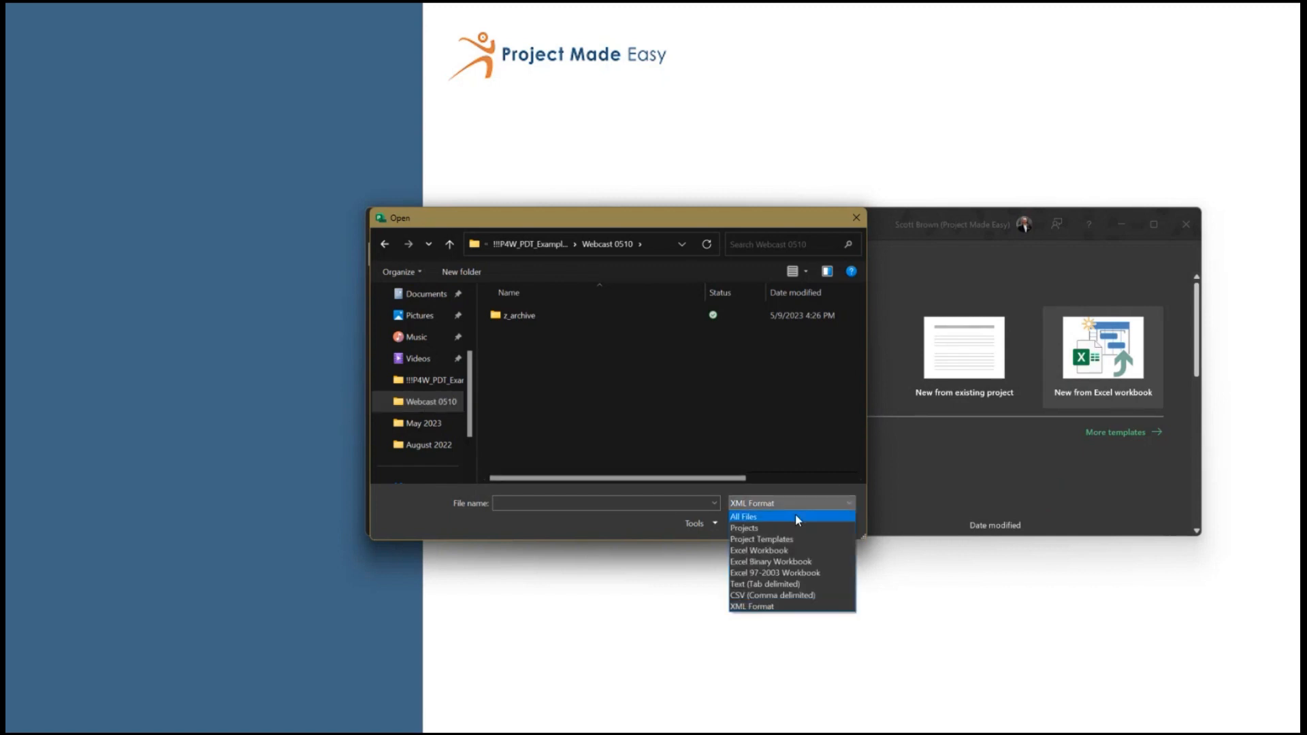
click(774, 550)
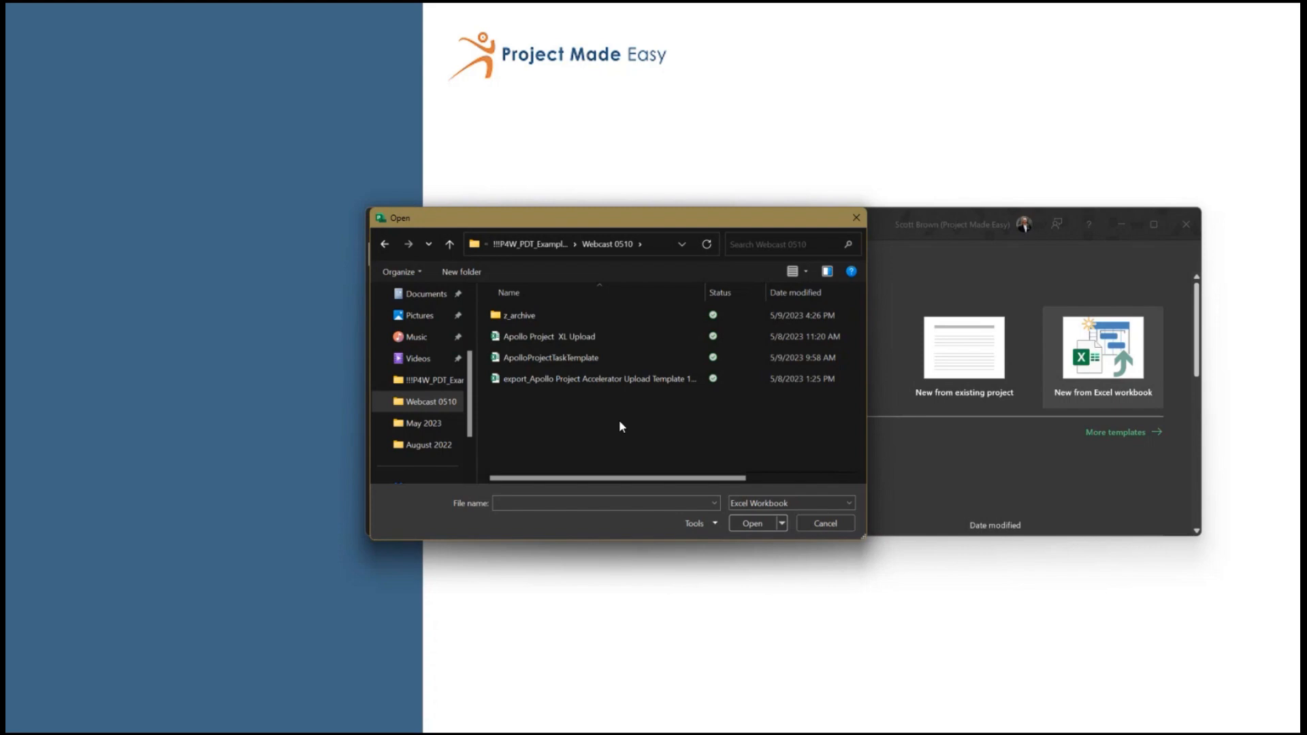
click(571, 339)
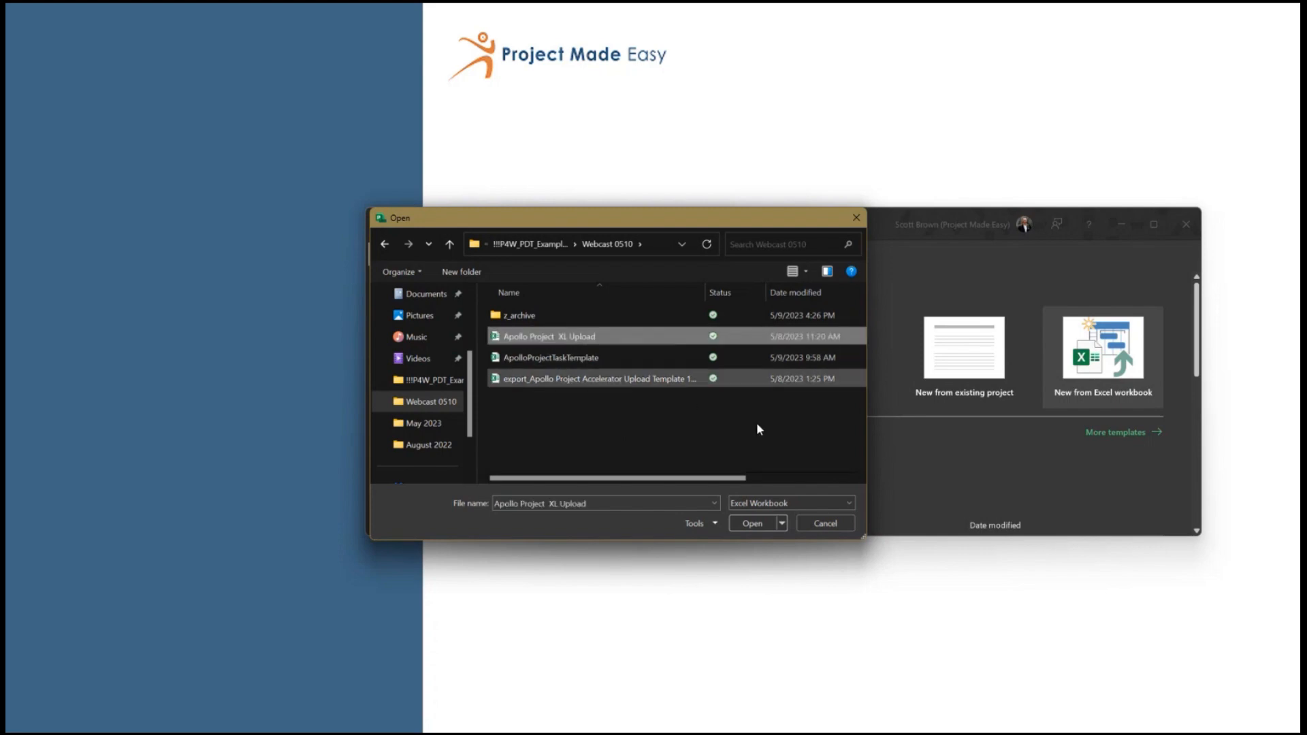
click(749, 526)
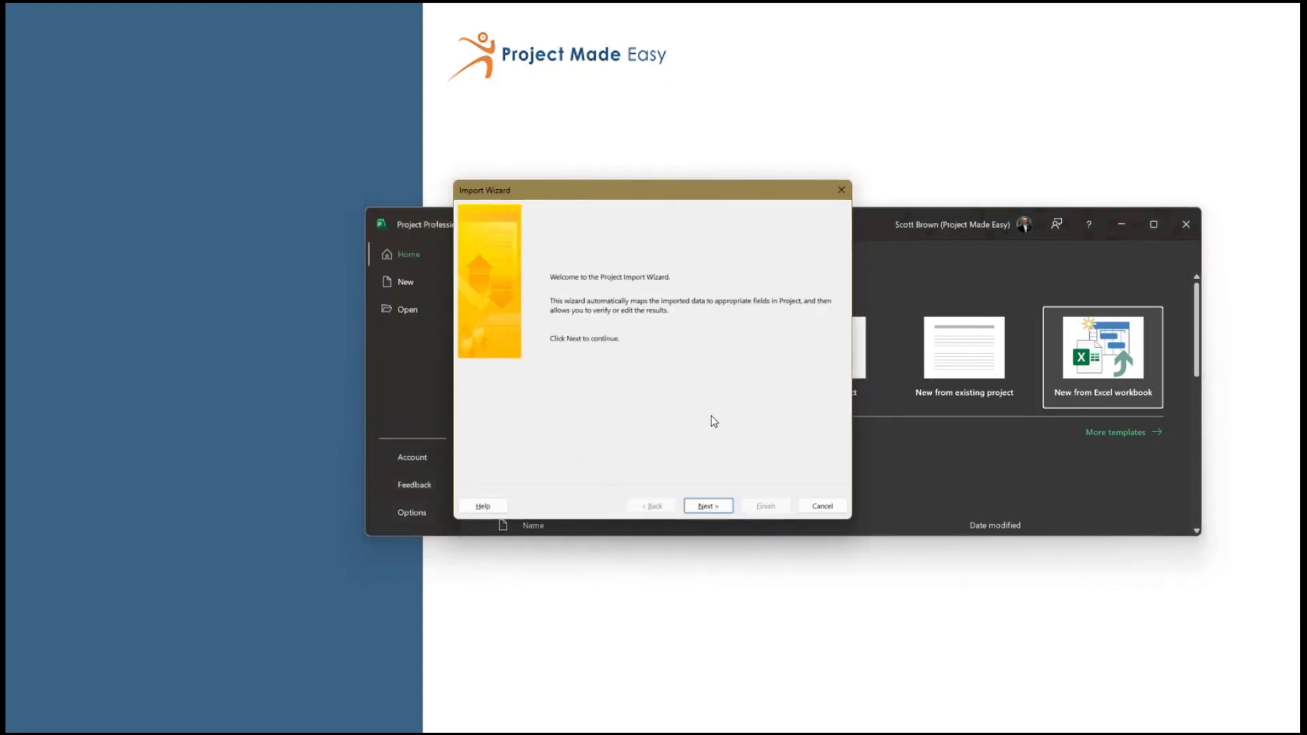
Set the import to use a new map, create a new project and bring in Tasks with headers included
click(709, 506)
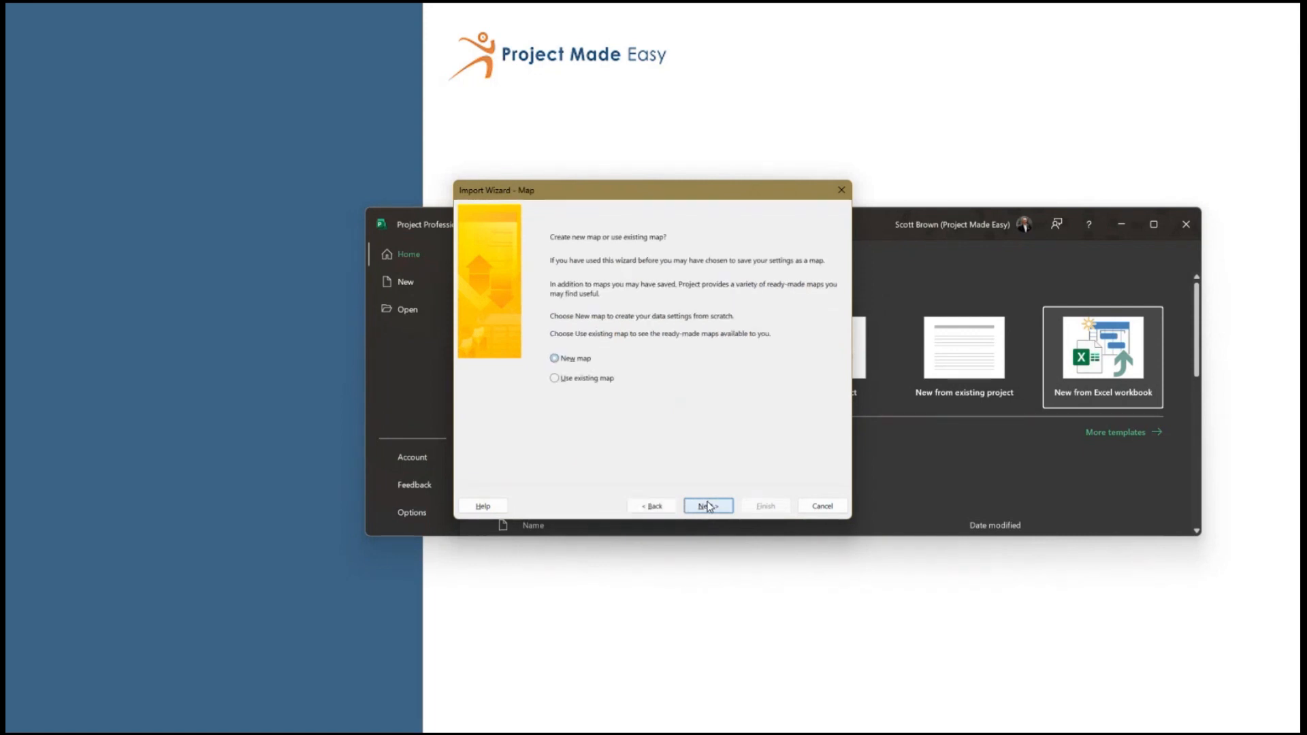
click(708, 507)
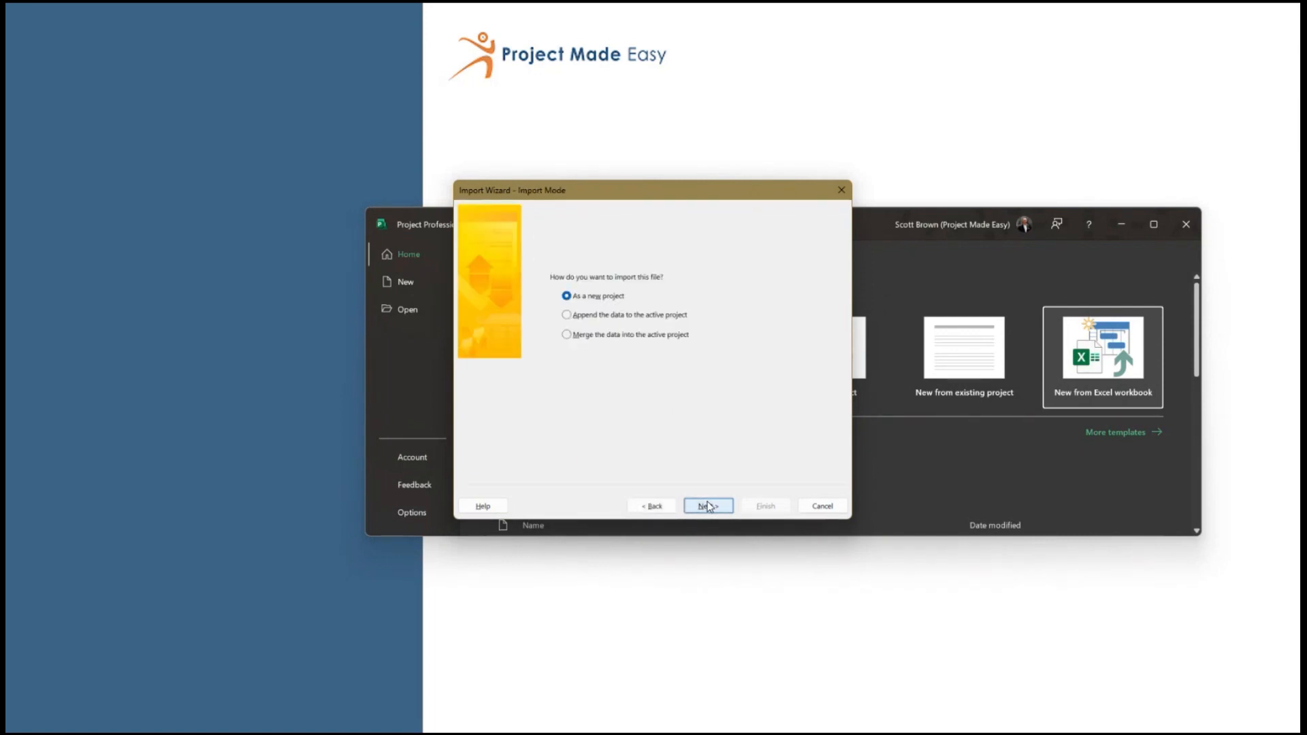
click(709, 507)
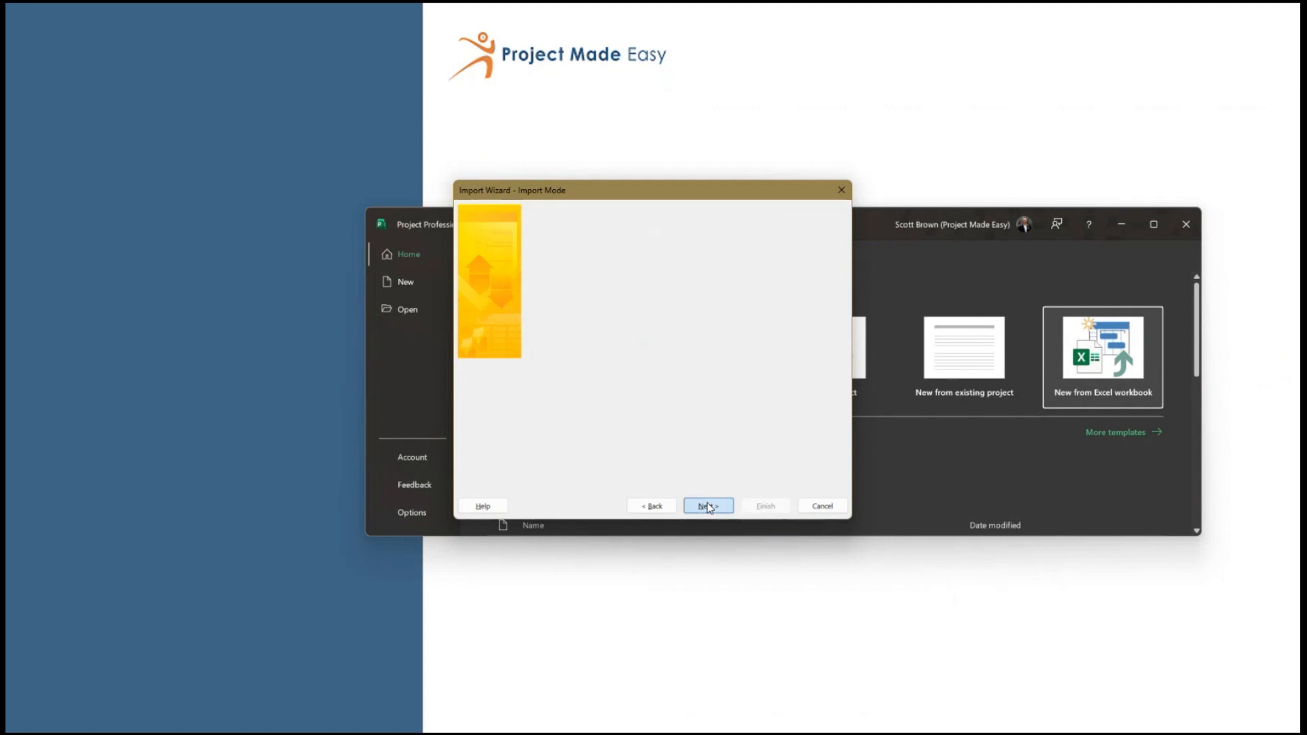
click(566, 273)
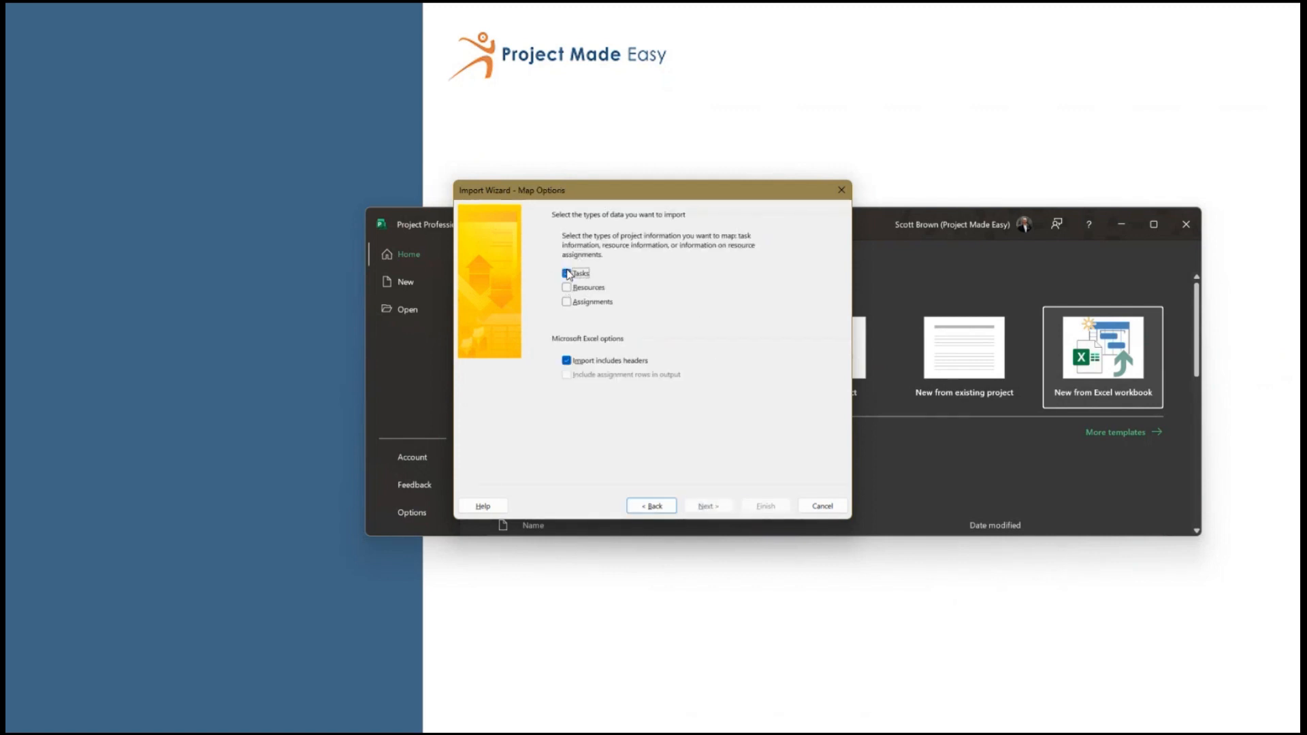
click(706, 506)
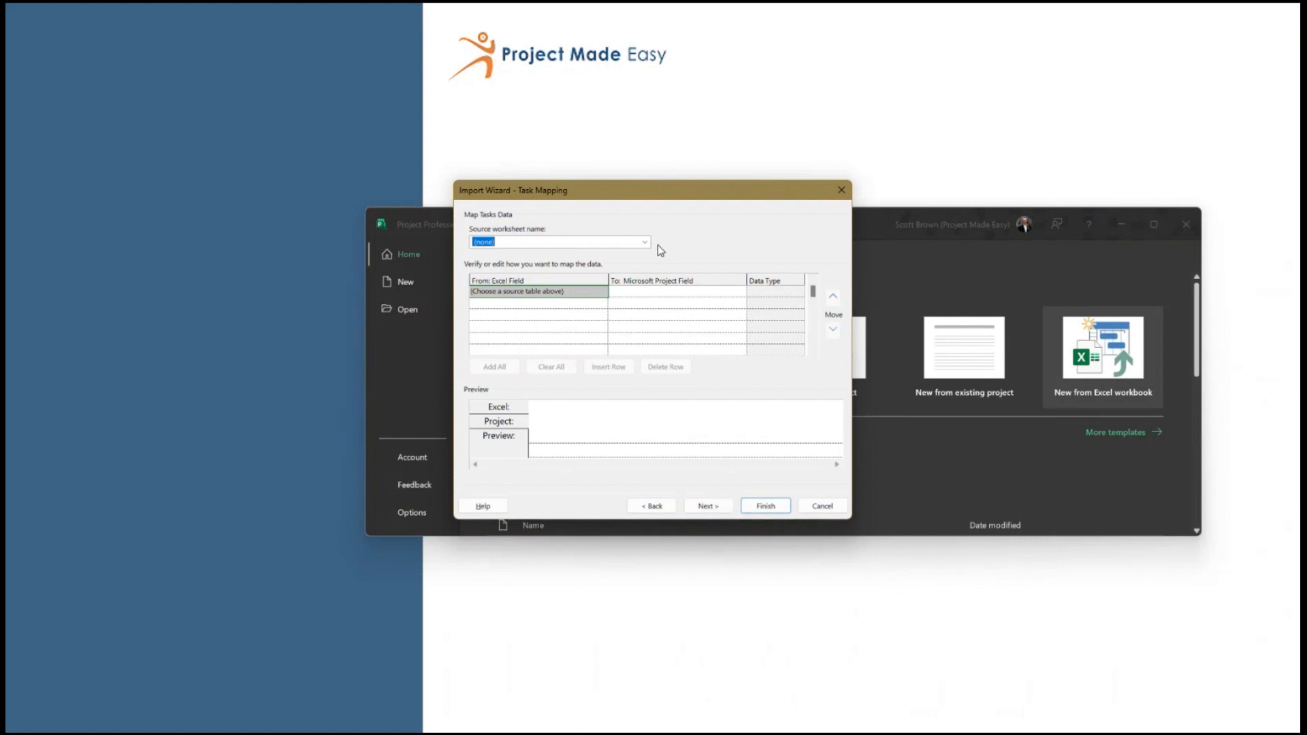
Map the Project worksheet's Start Date to Start and Finish Date to Finish, and complete the import
click(646, 244)
click(646, 266)
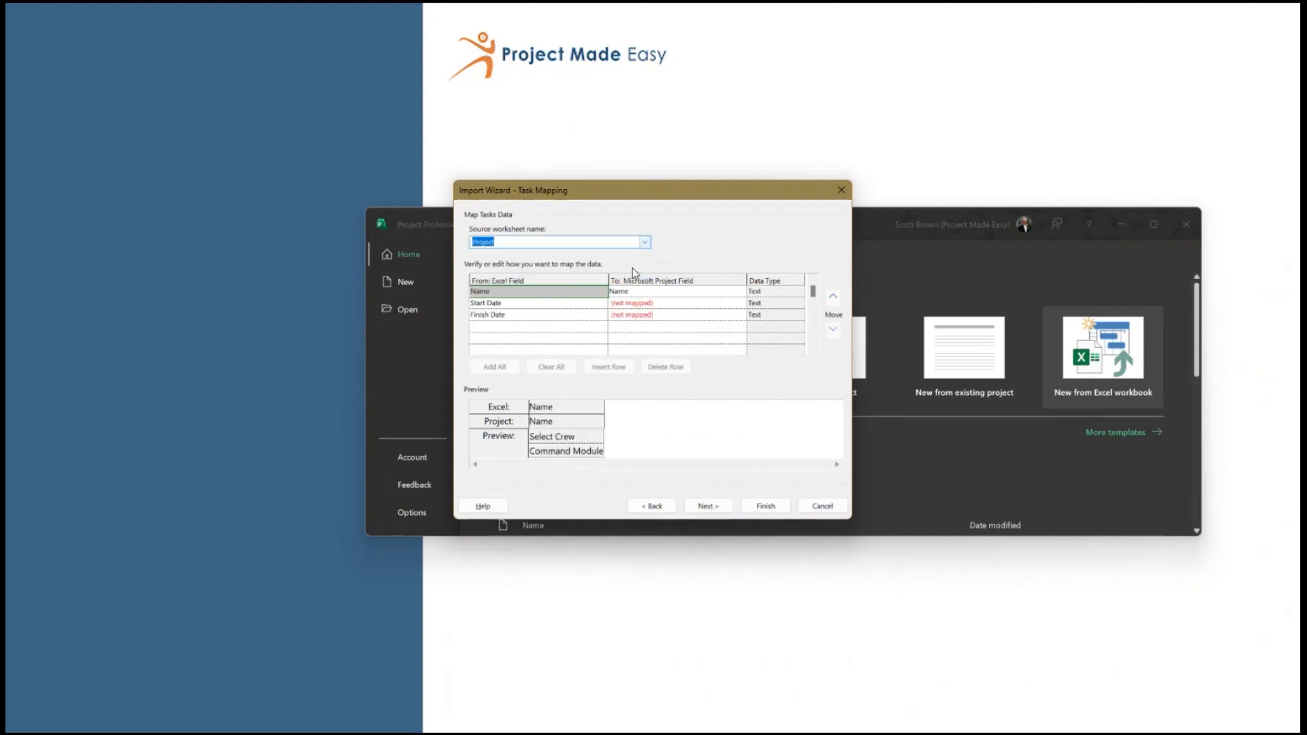
click(664, 305)
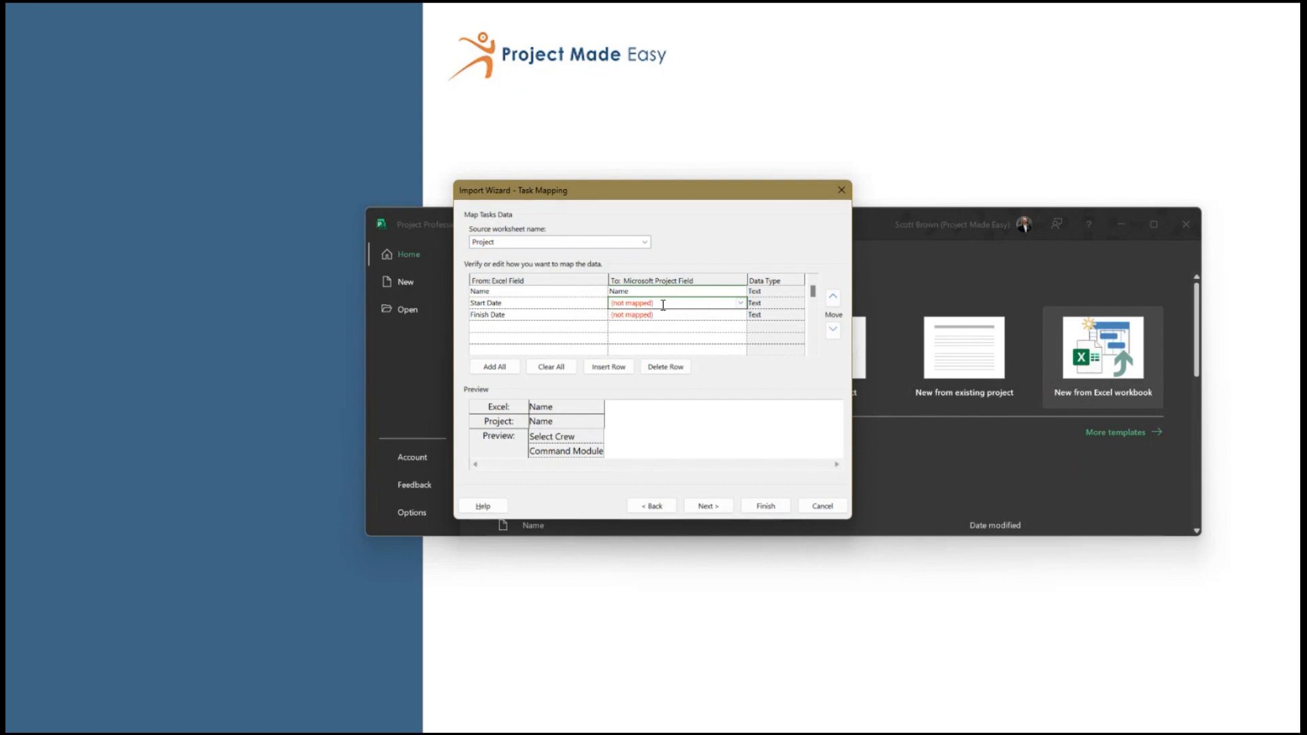
click(663, 305)
text(Start)
key(Return)
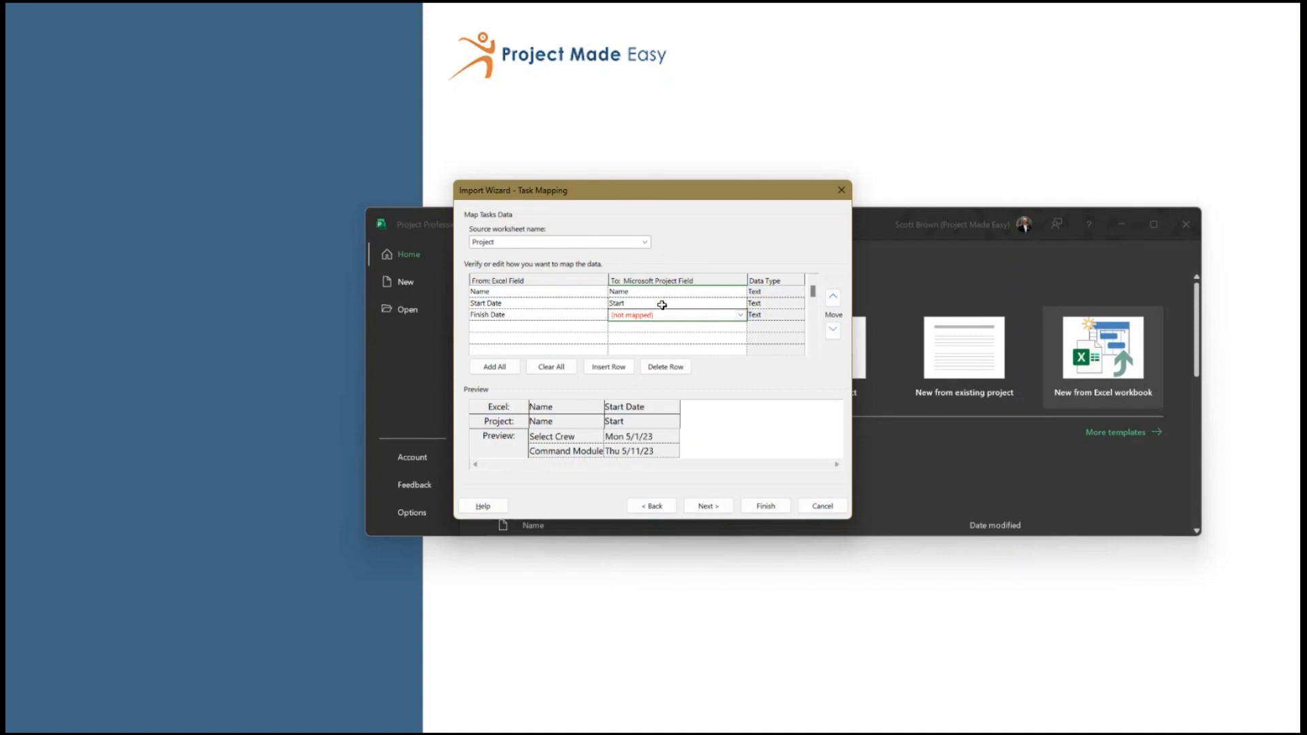
text(Finish)
key(Return)
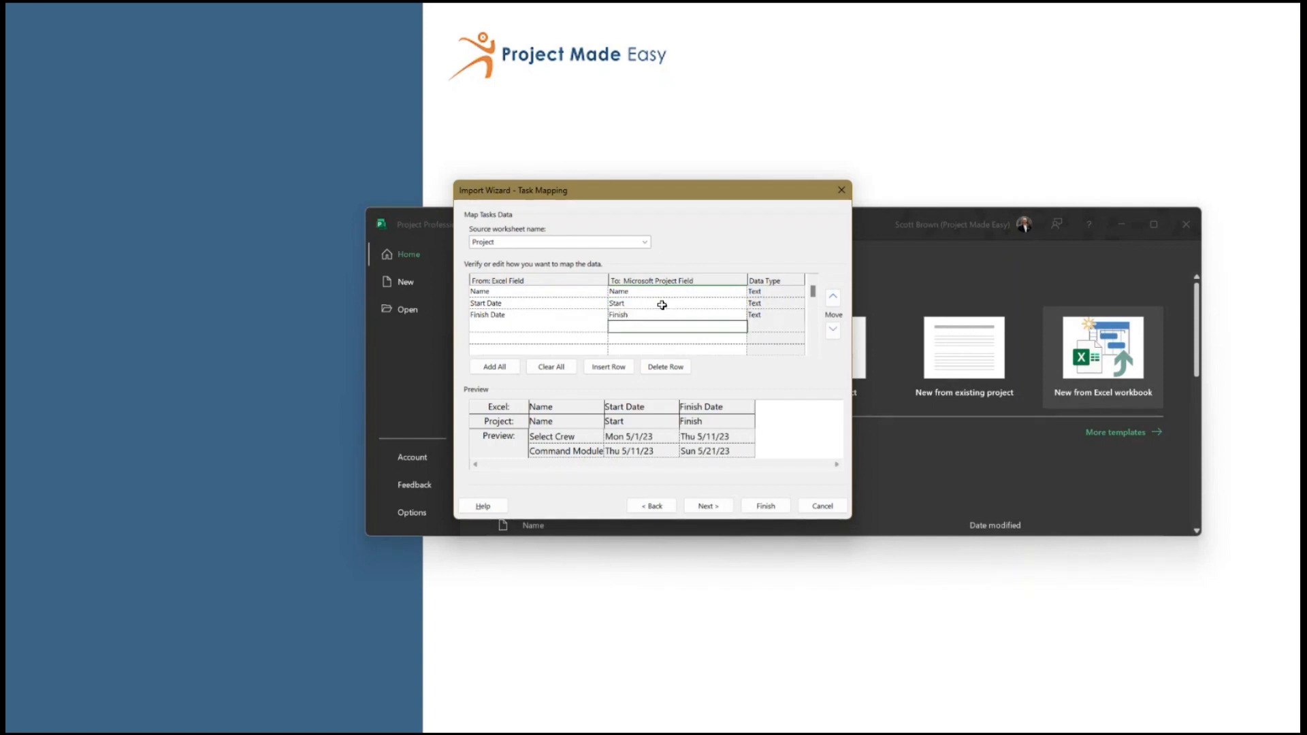
click(764, 507)
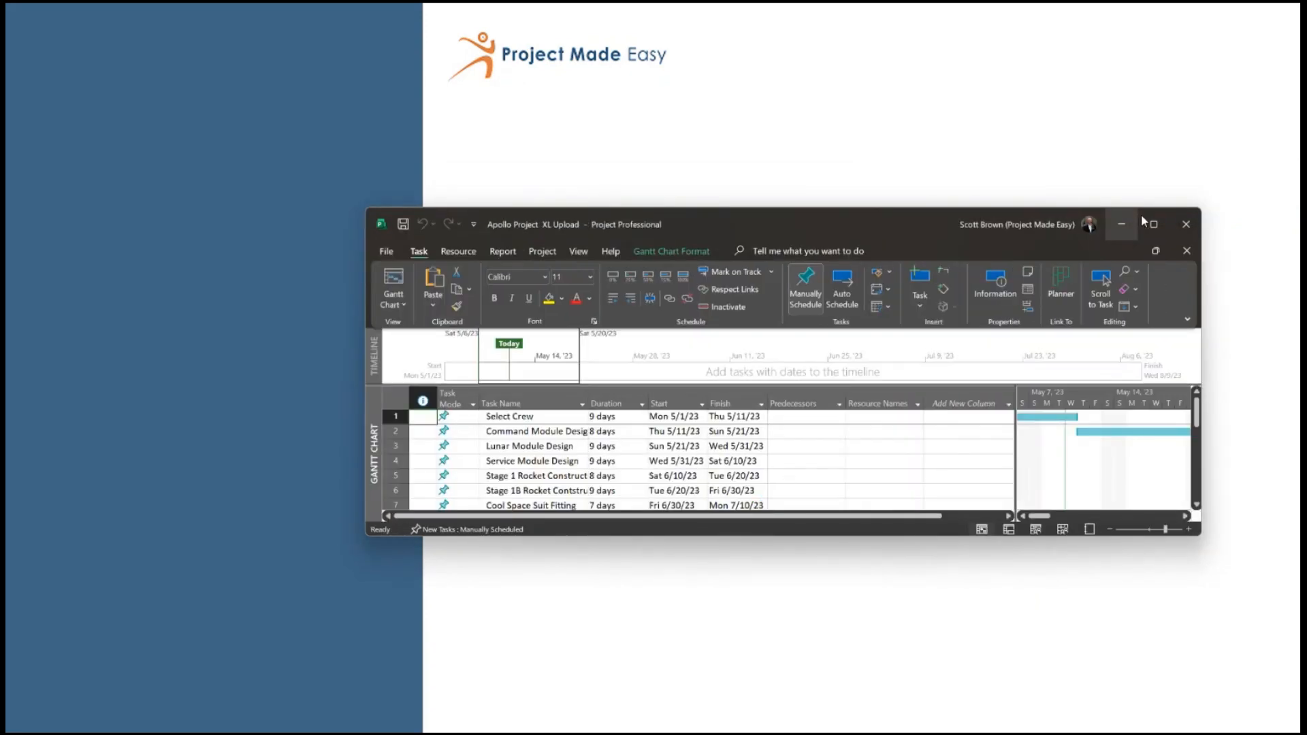
Maximize the imported project's window and begin saving a copy in the OneDrive Webcast 0510 folder
click(1152, 224)
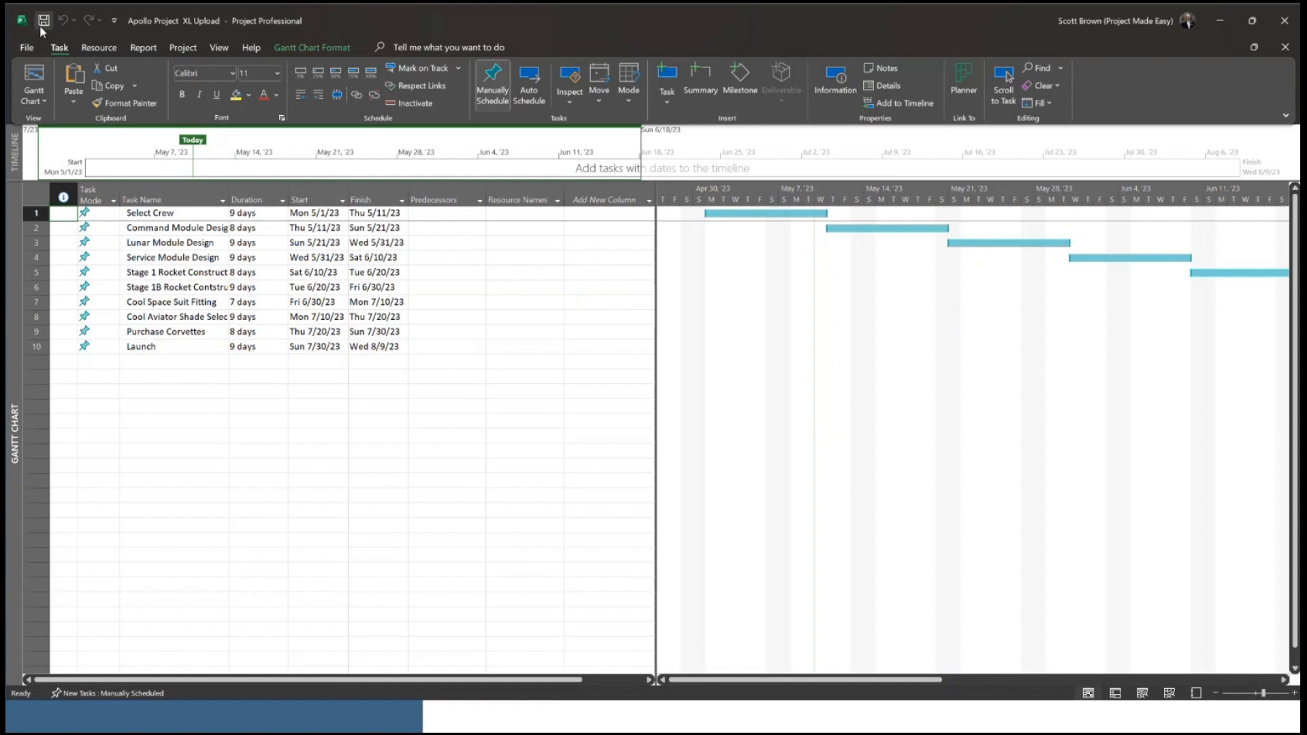
click(27, 49)
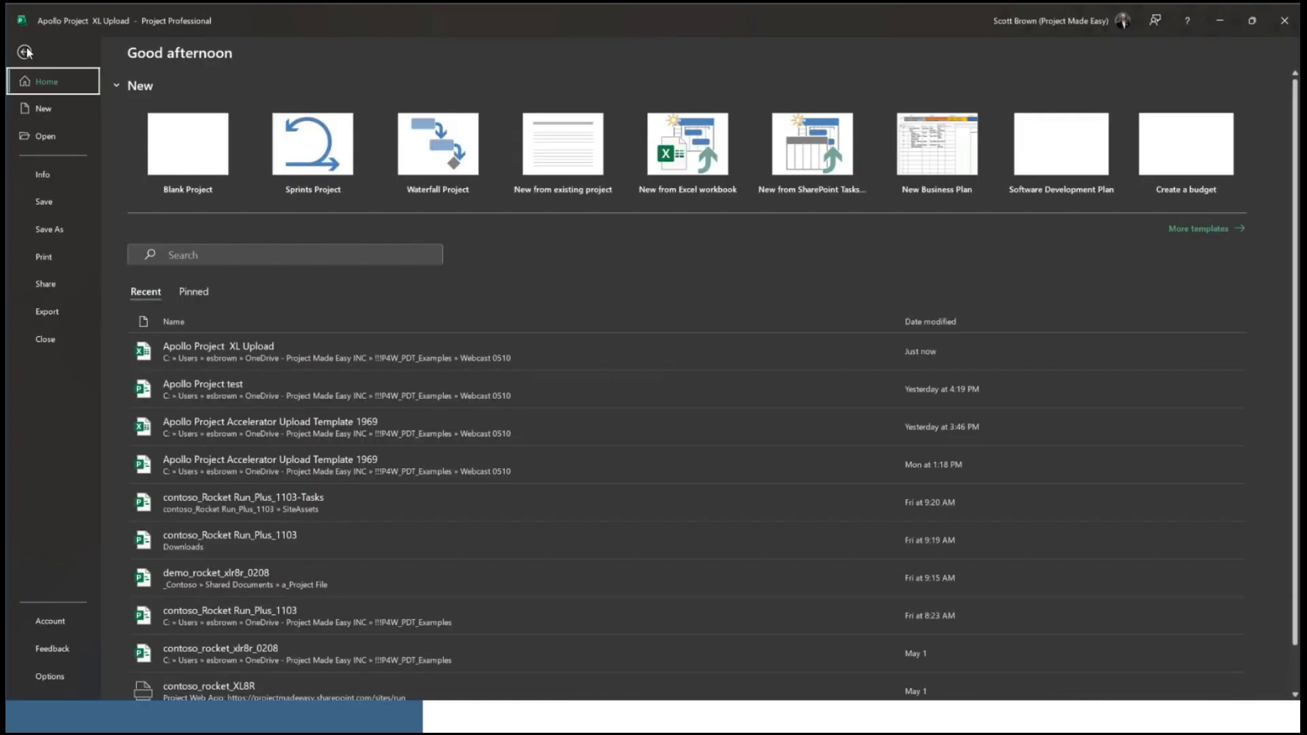
click(60, 233)
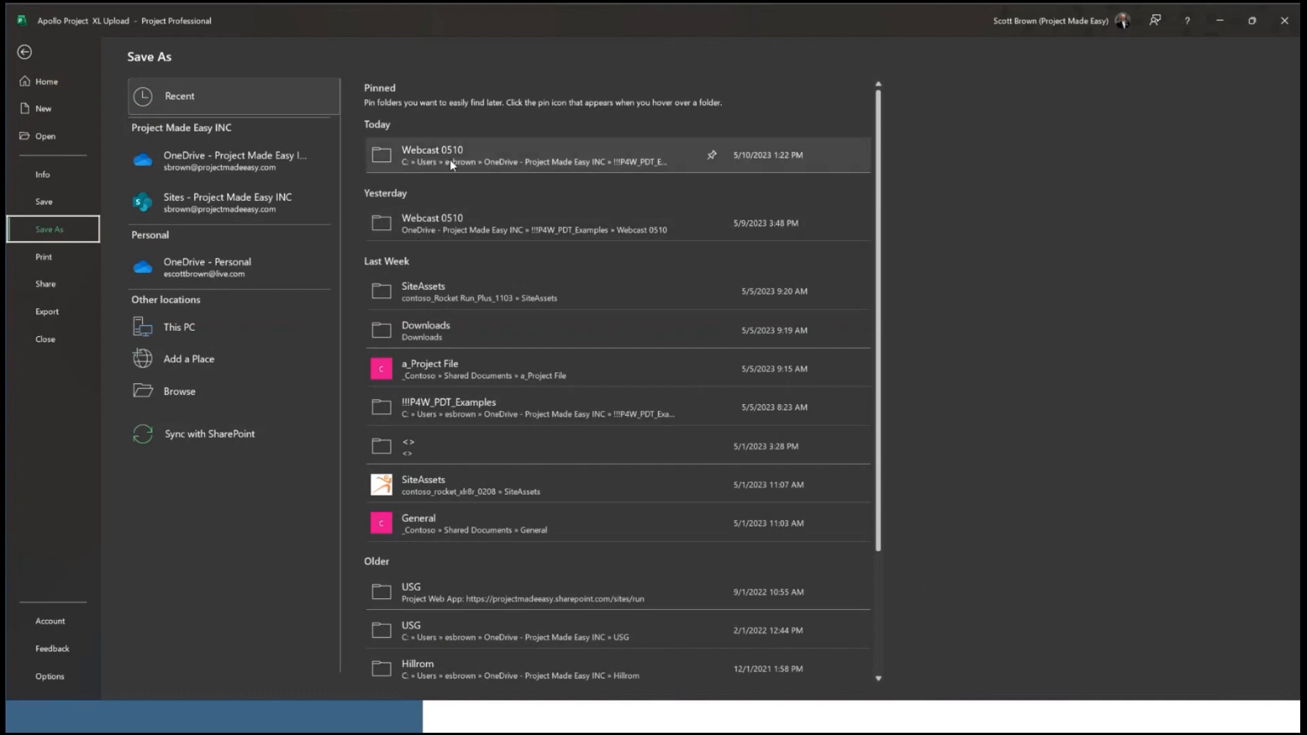
click(448, 221)
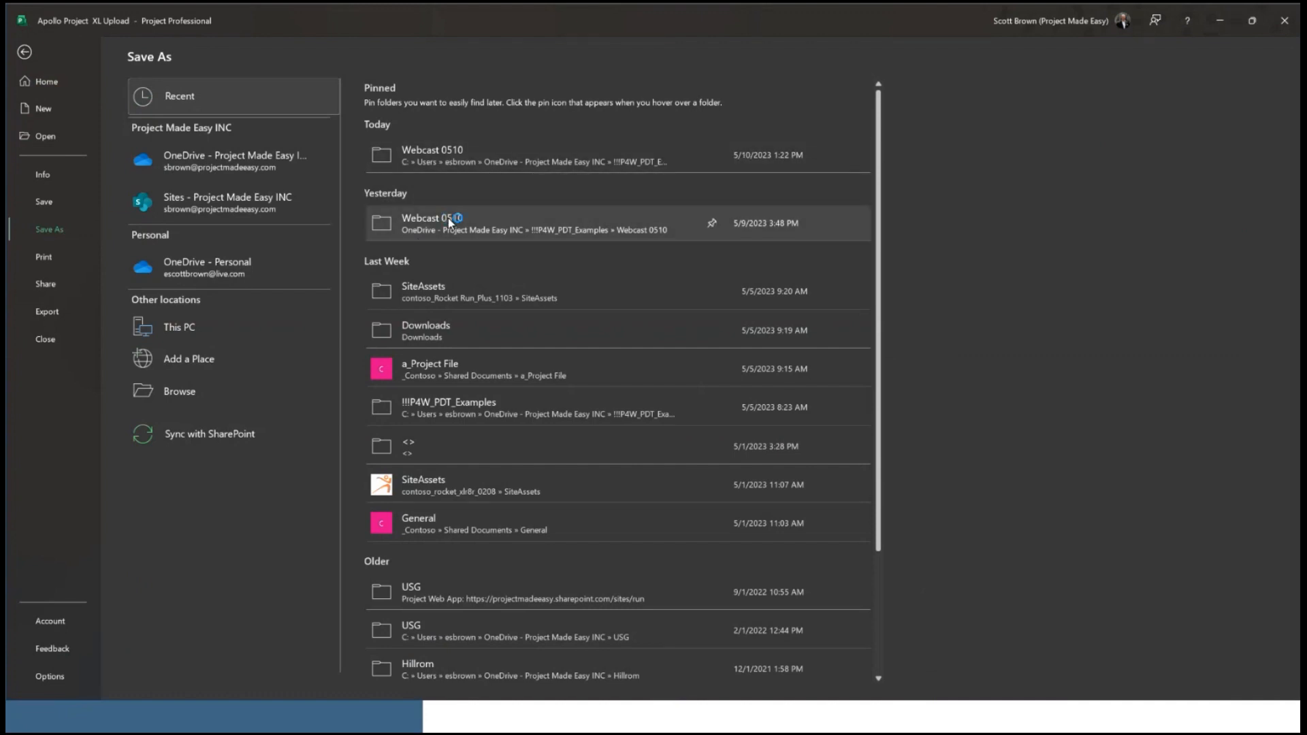
click(448, 217)
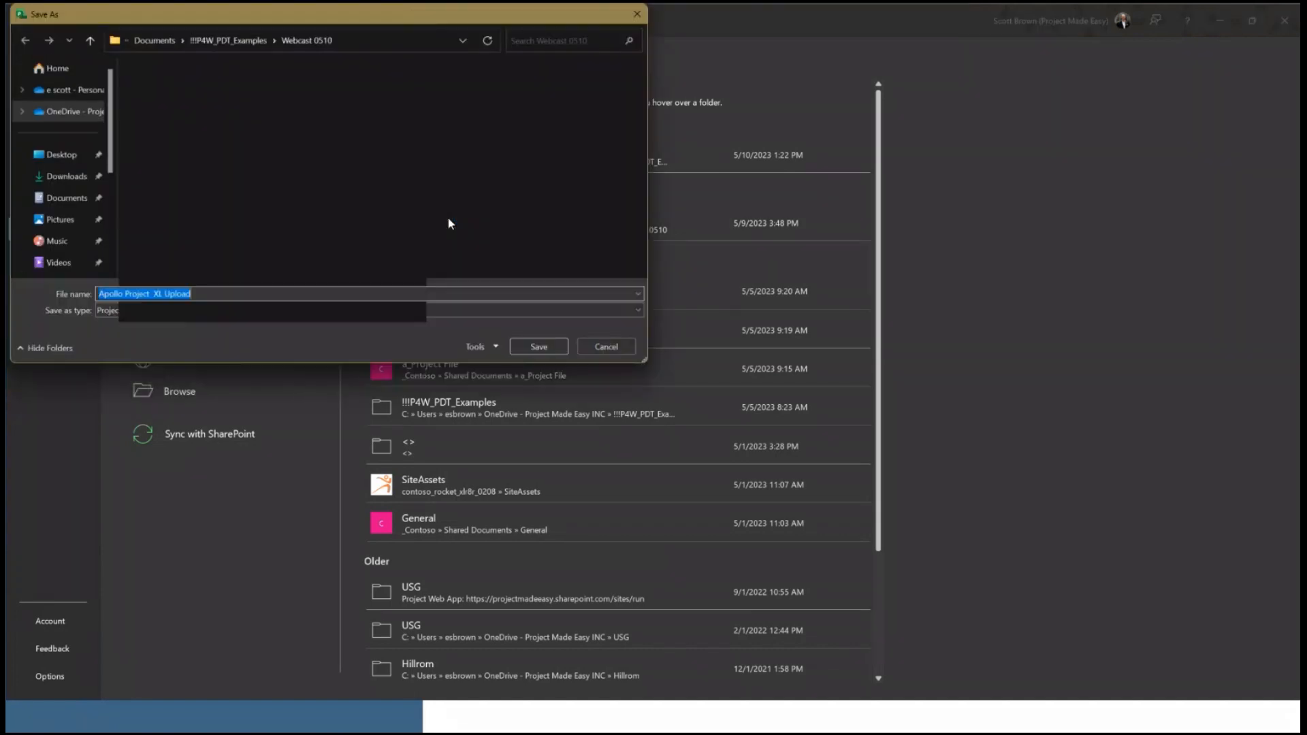
Name the project file "Apollo Project Demo 0510" and save it in Project format
click(184, 294)
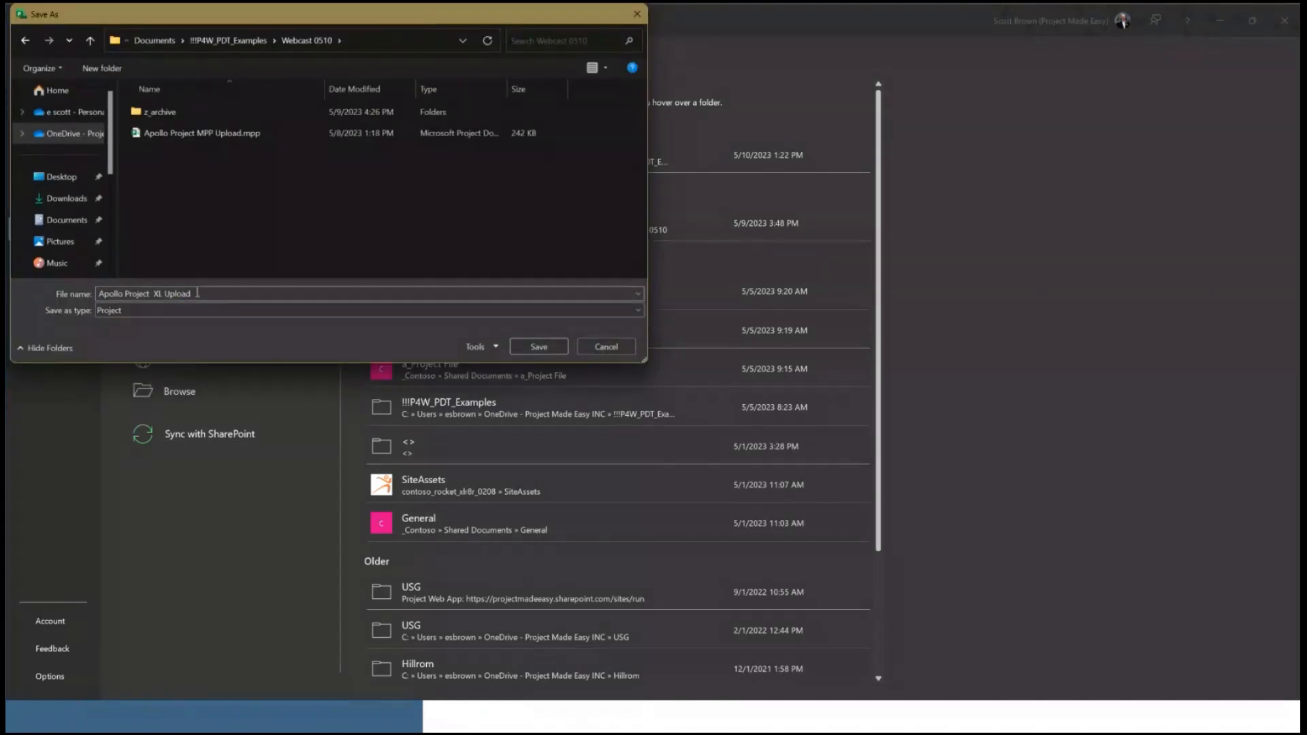
double_click(198, 293)
click(198, 293)
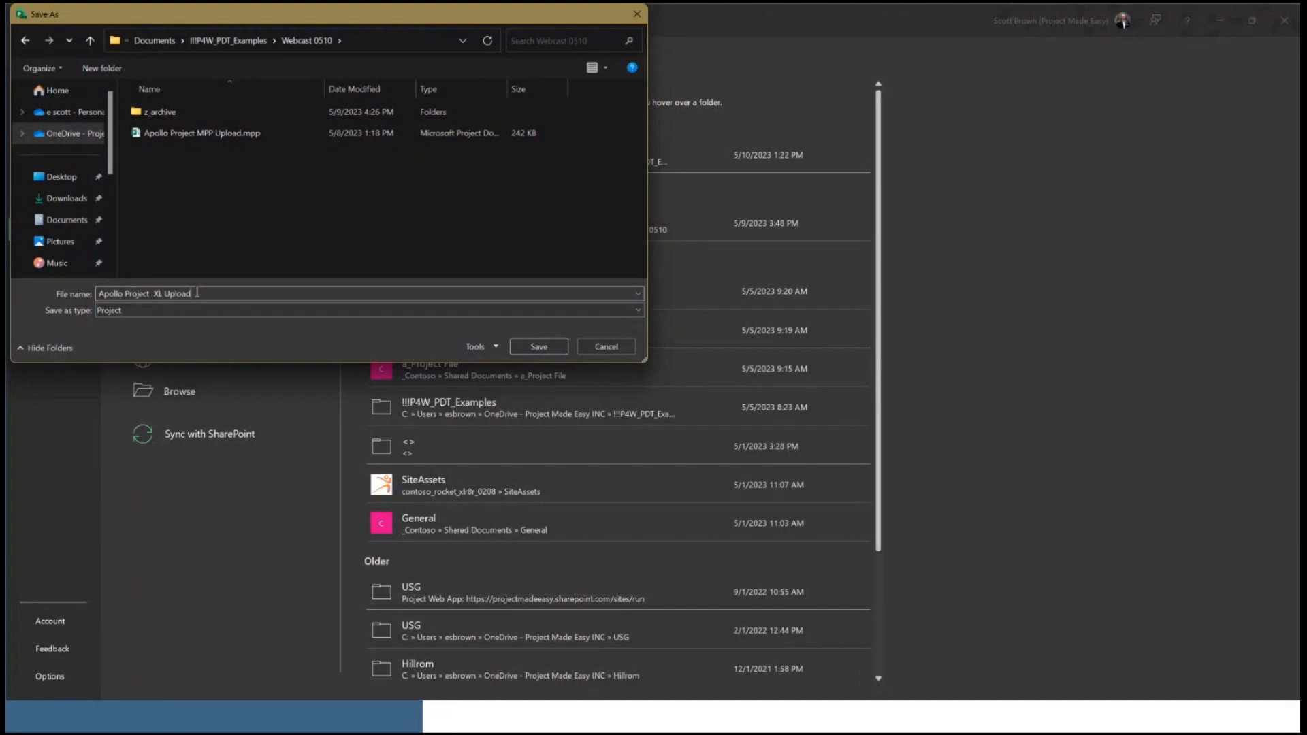
key(BackSpace)
key(BackSpace)
key(BackSpace)
key(BackSpace)
key(BackSpace)
key(BackSpace)
key(BackSpace)
key(BackSpace)
key(BackSpace)
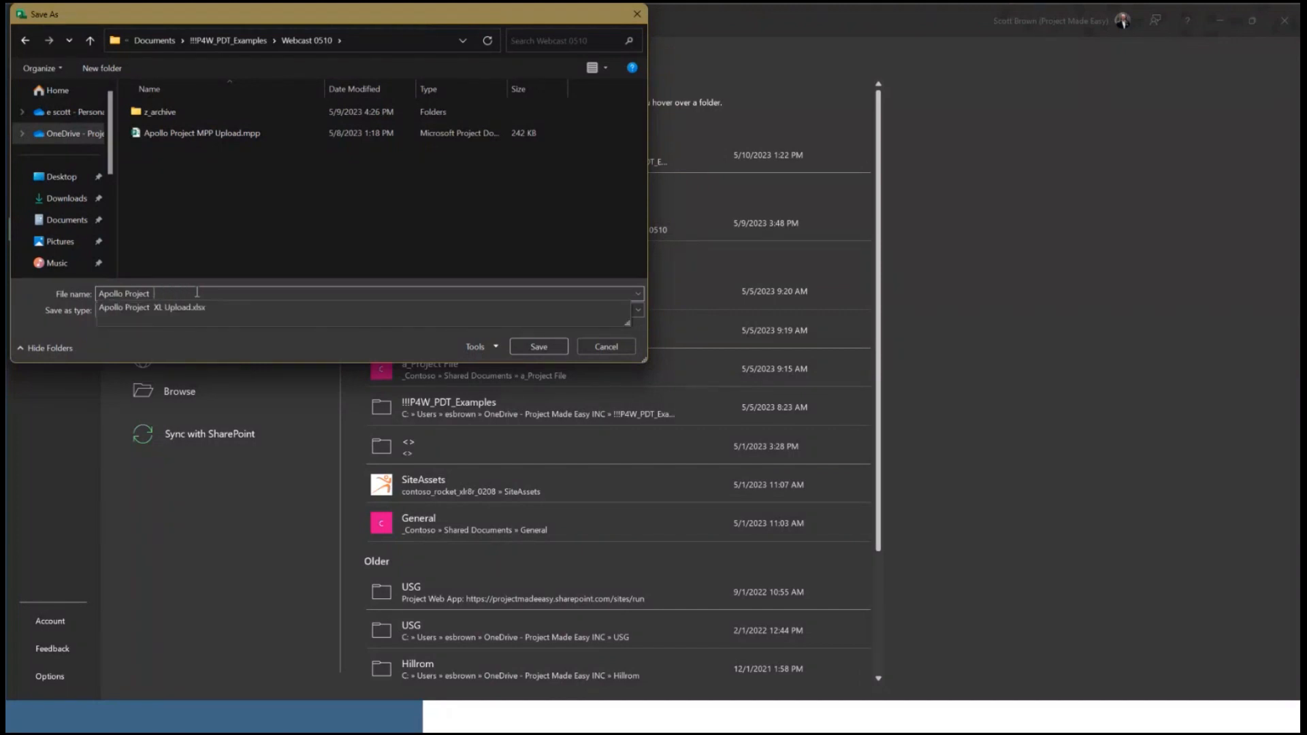
text(Demo 05)
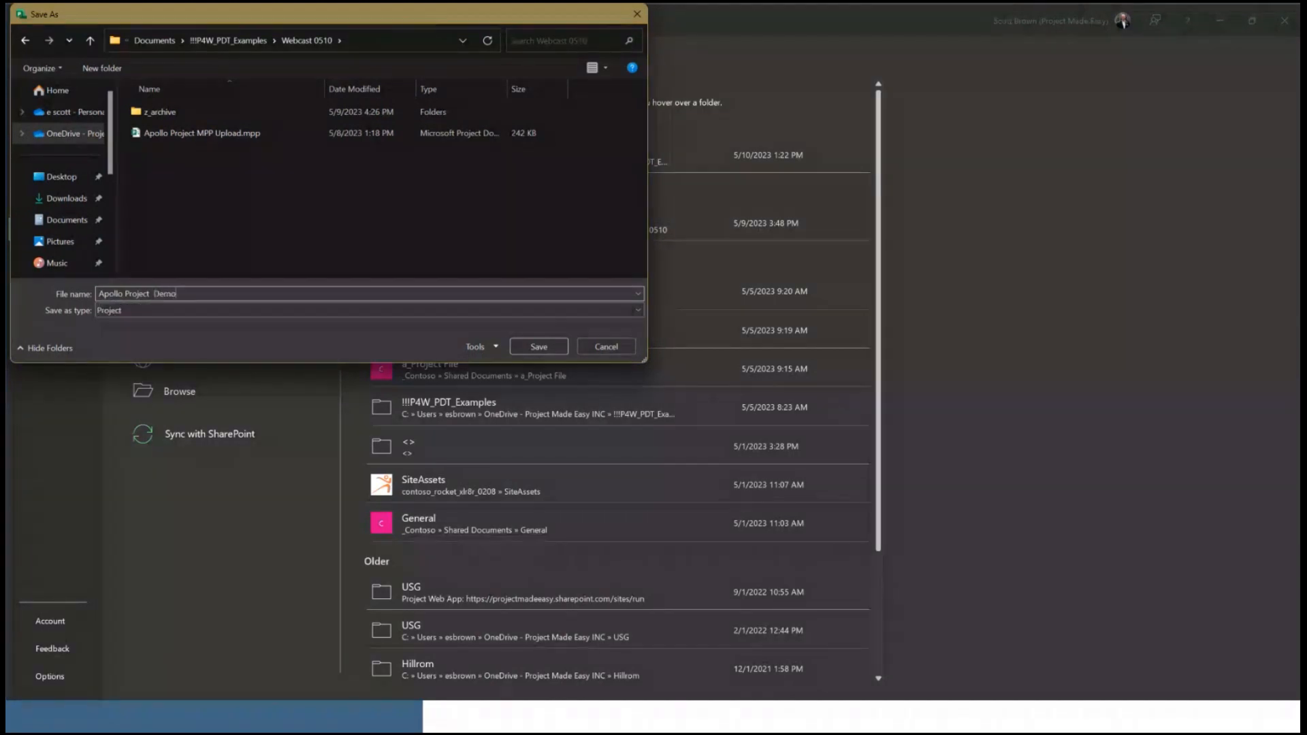
text(10)
click(535, 346)
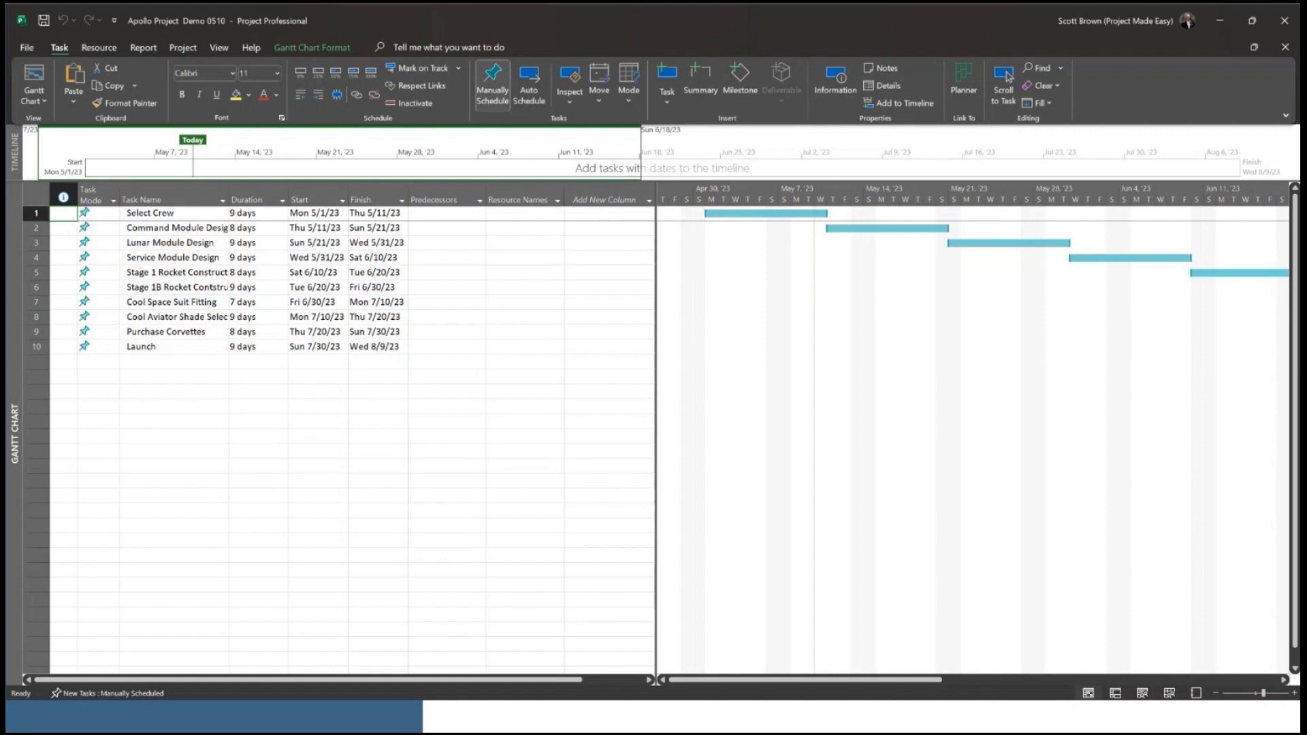
Switch to Project for the web in Firefox, view the available Microsoft 365 apps, and add Mercury 6 to the favorites
key(alt+Tab)
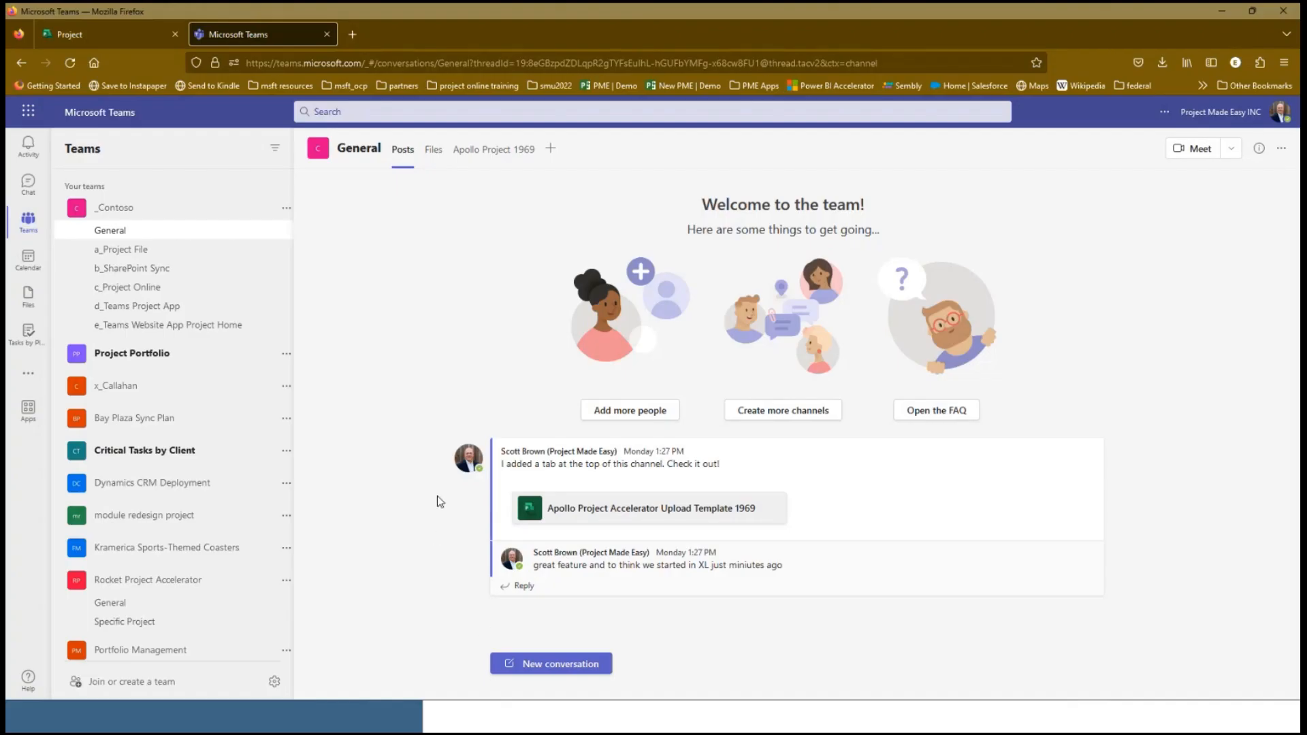
click(108, 40)
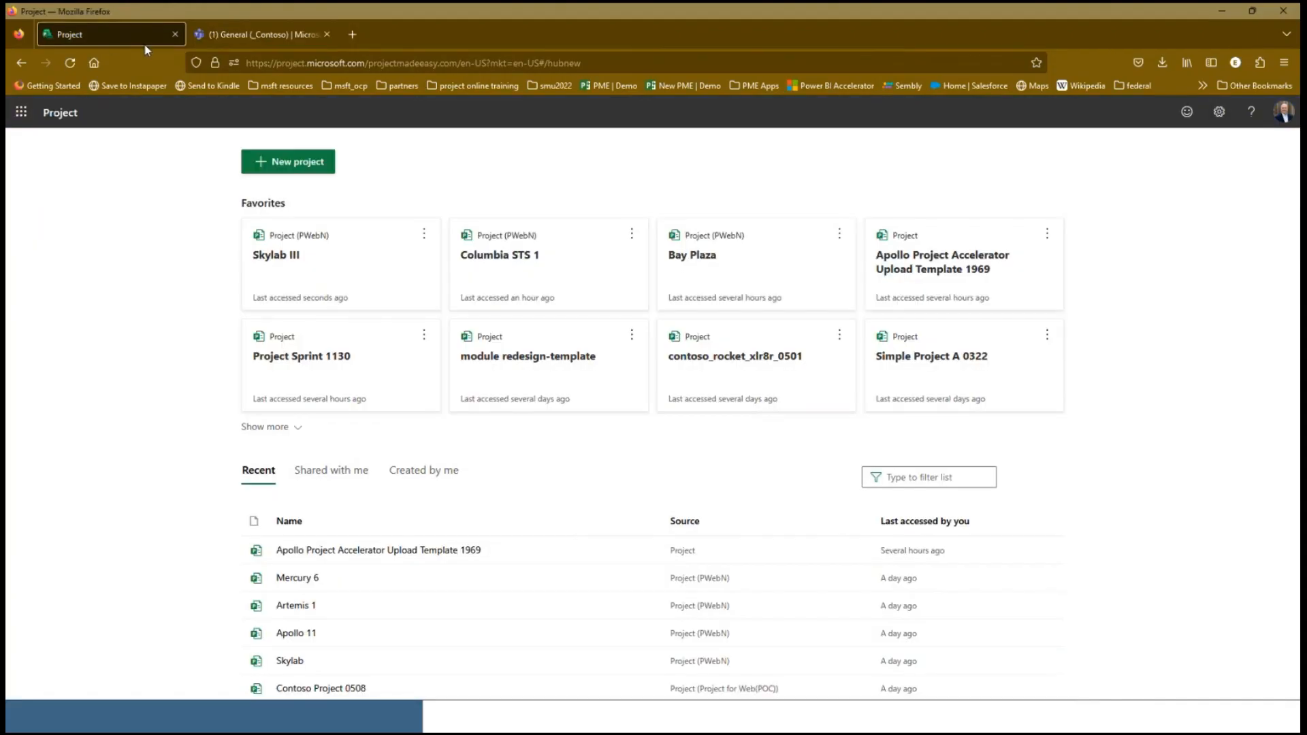
click(21, 116)
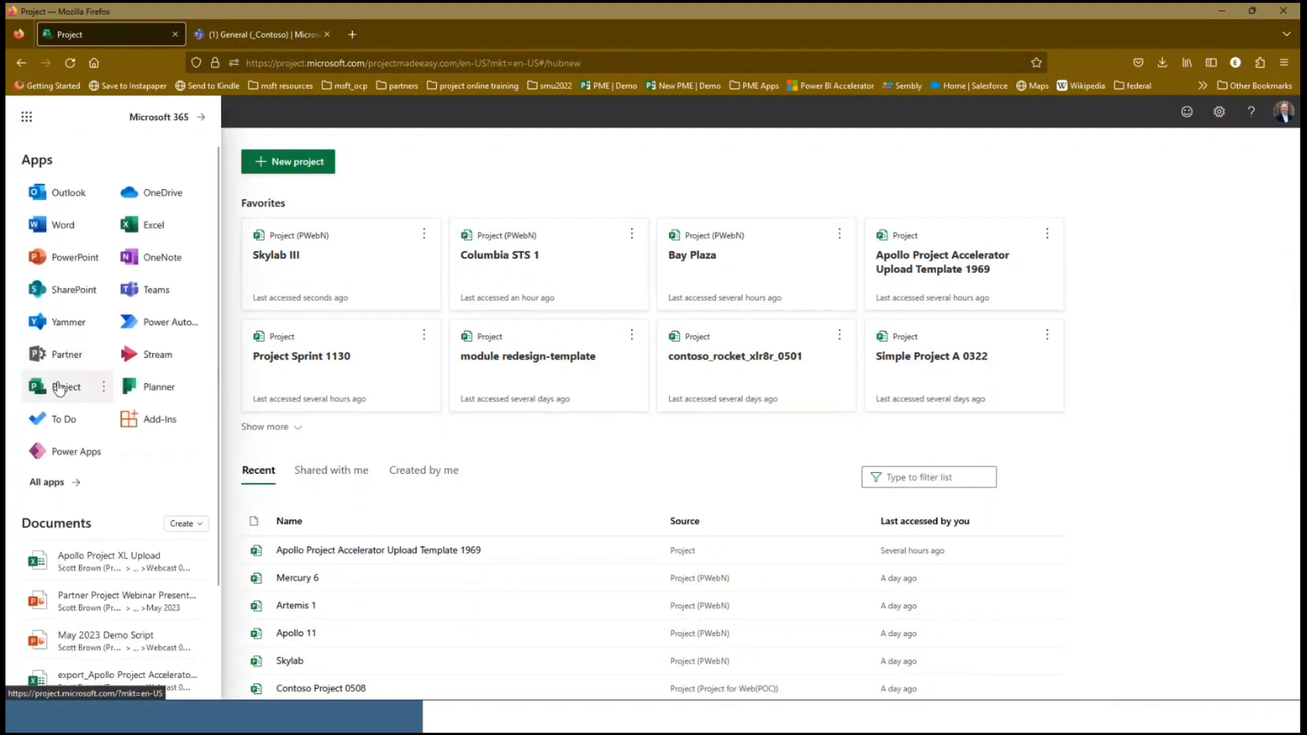
click(452, 137)
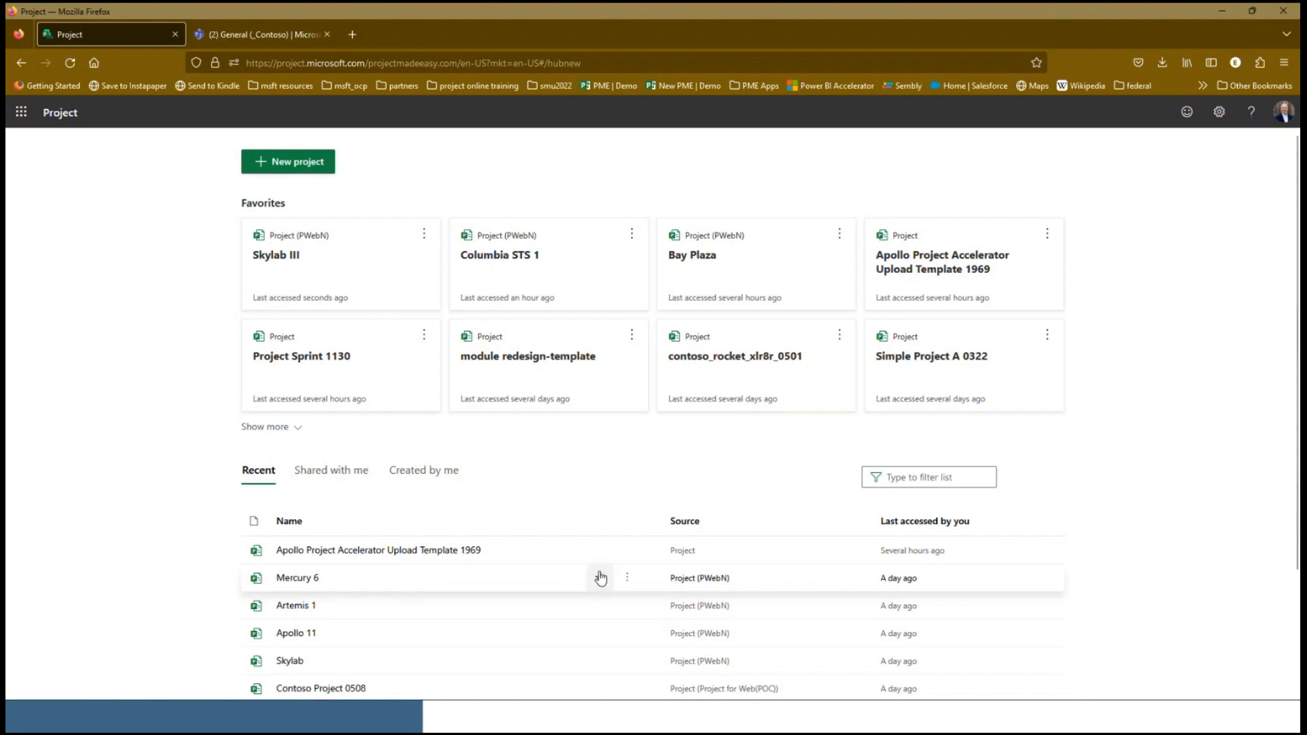
click(600, 577)
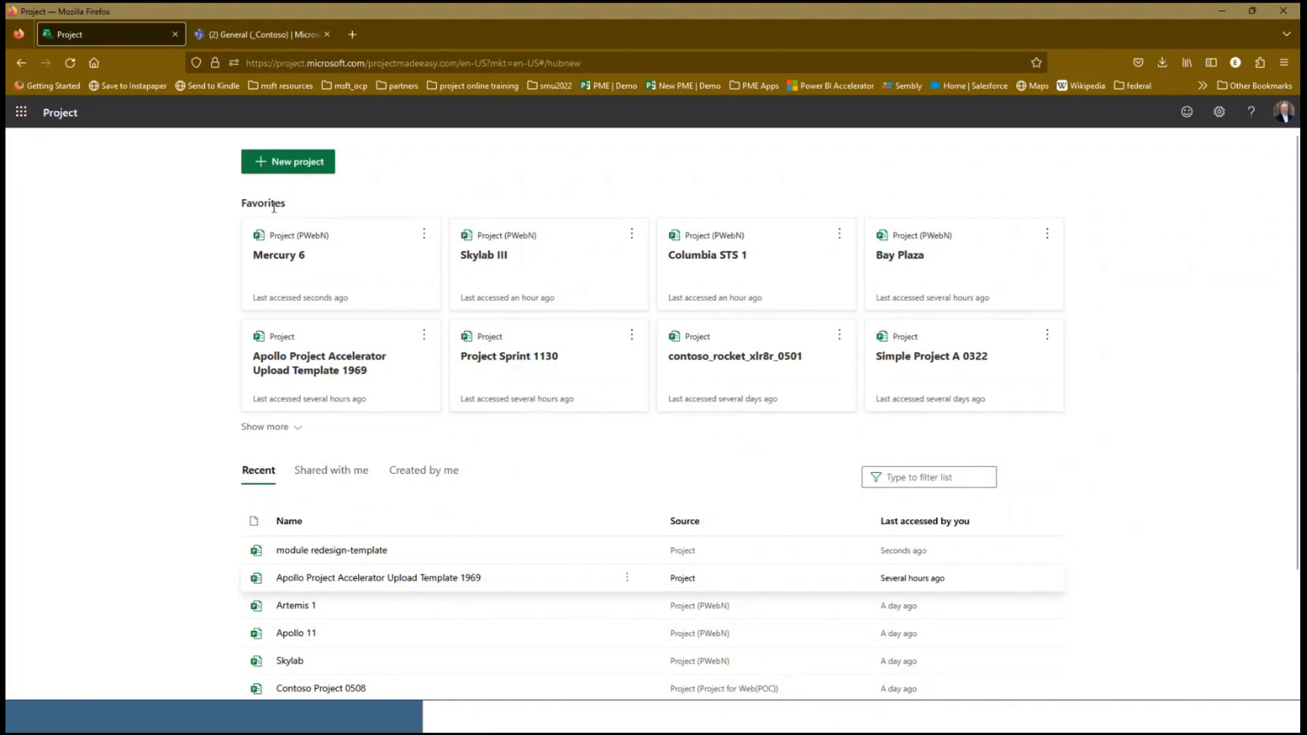
Import the Apollo Project Demo 0510 .mpp file as a new web project and dismiss the import summary
click(258, 166)
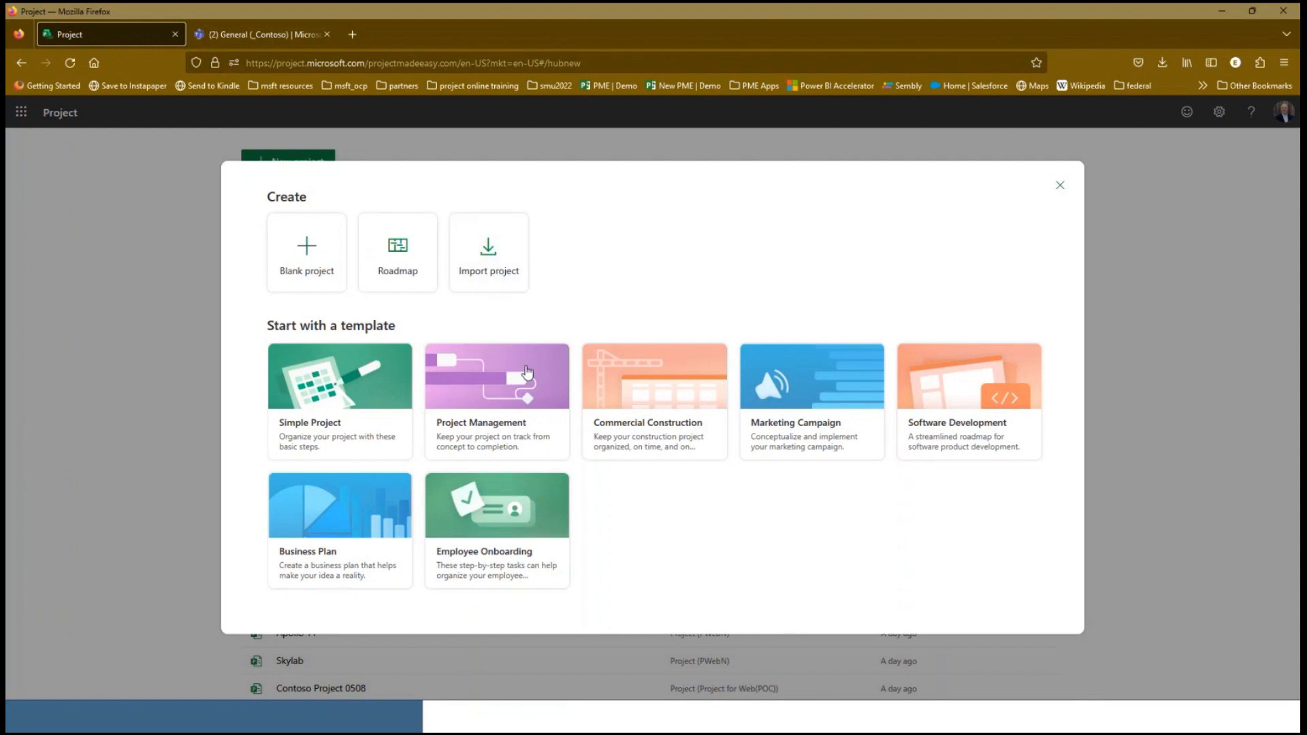
click(494, 275)
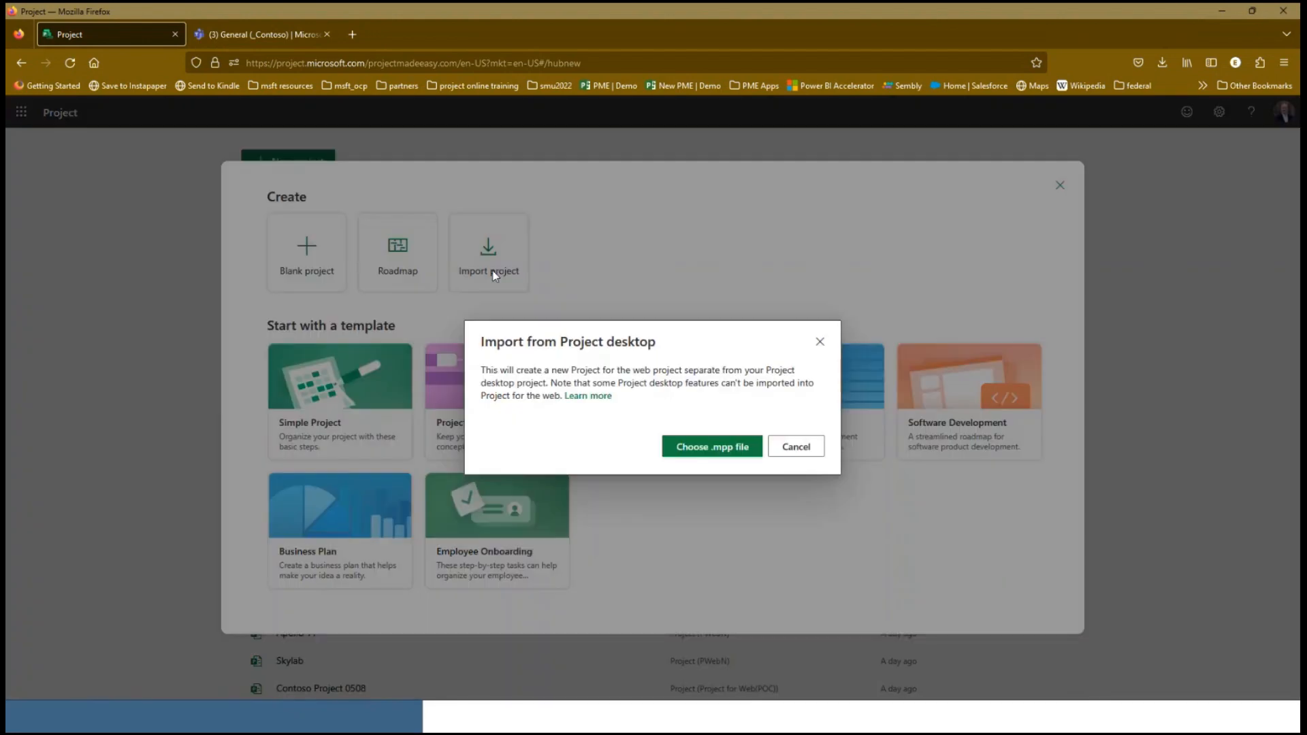
click(704, 450)
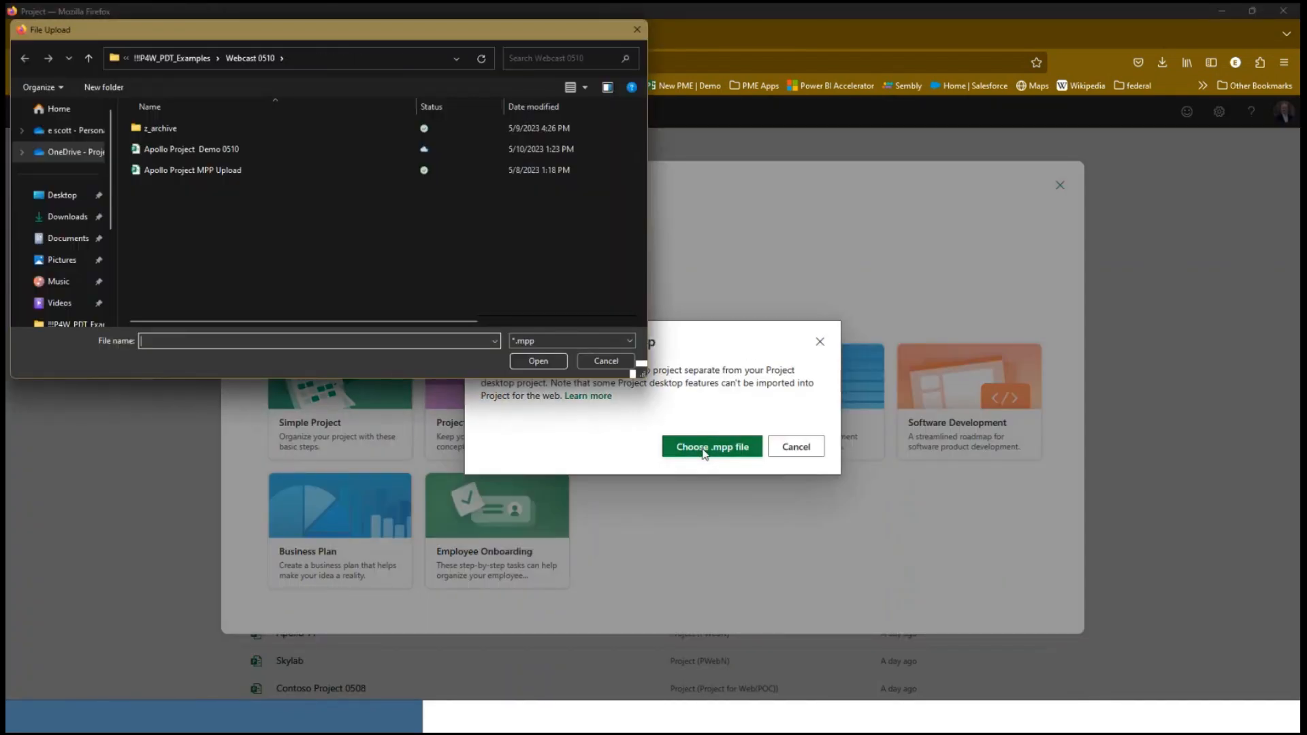
click(215, 152)
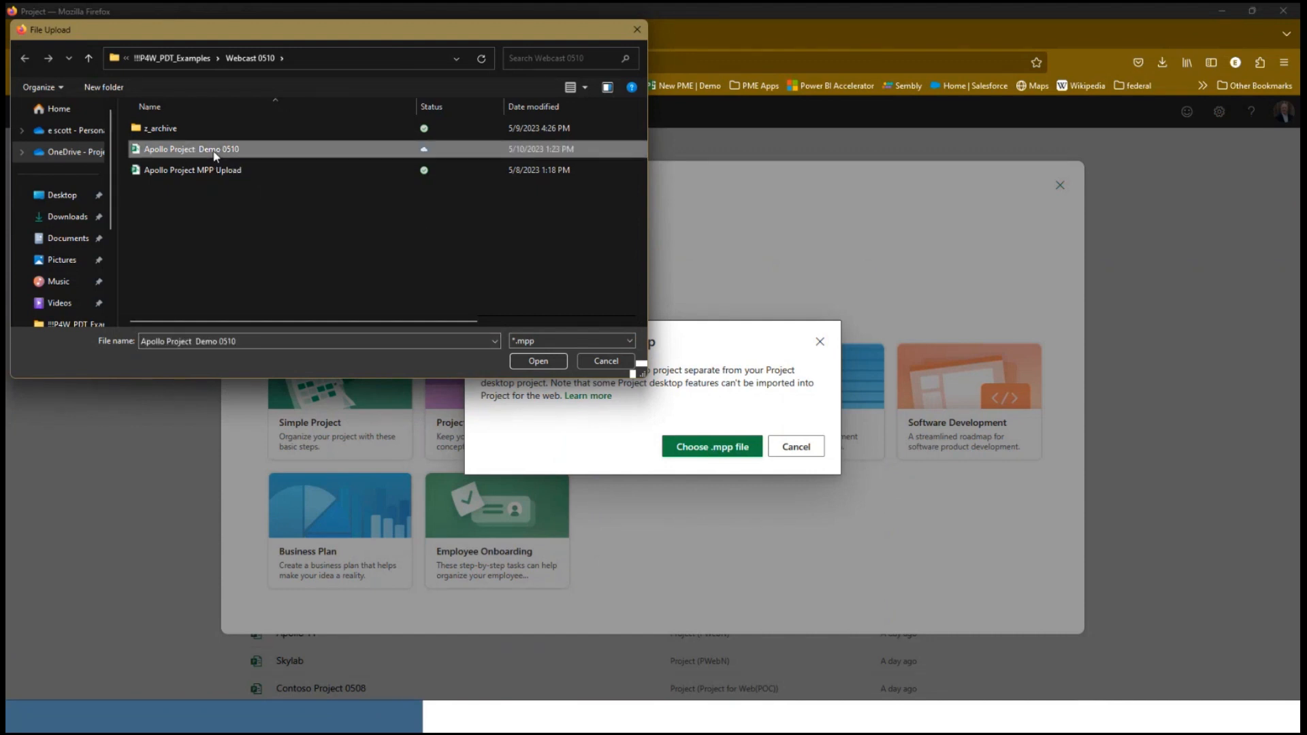
click(533, 363)
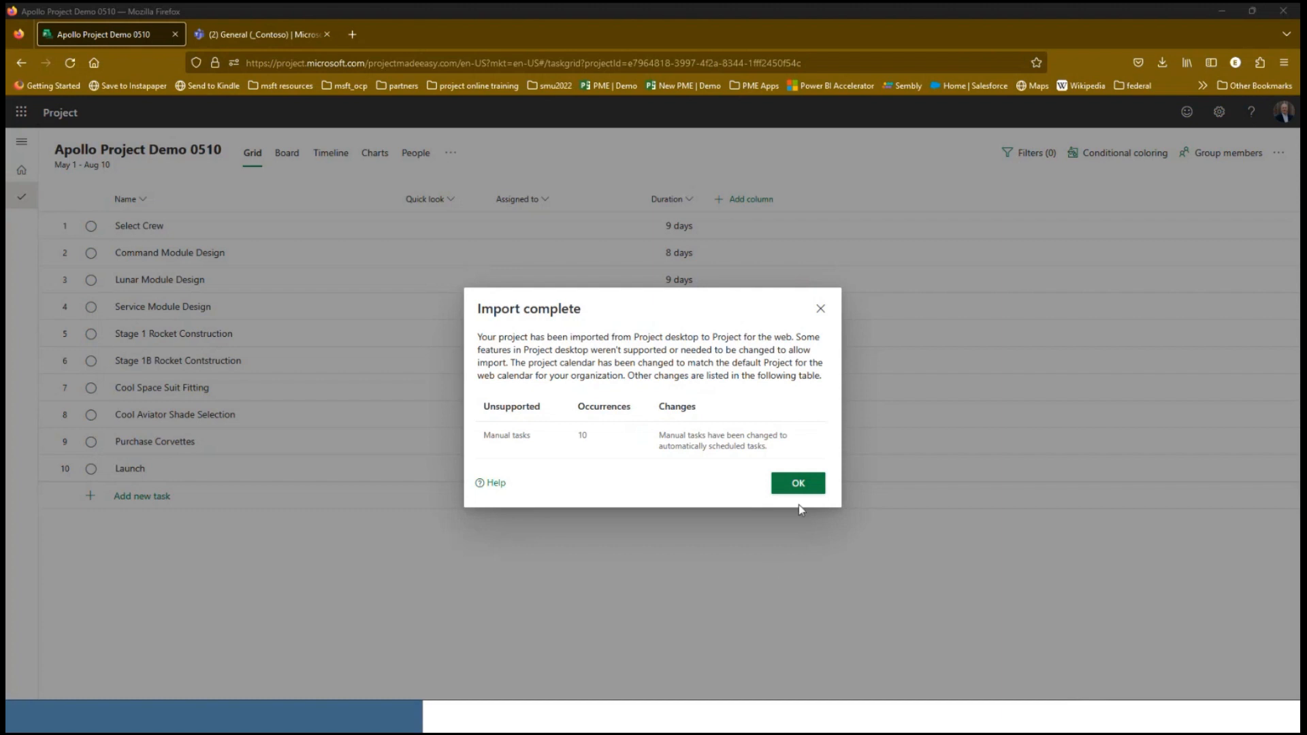
click(802, 487)
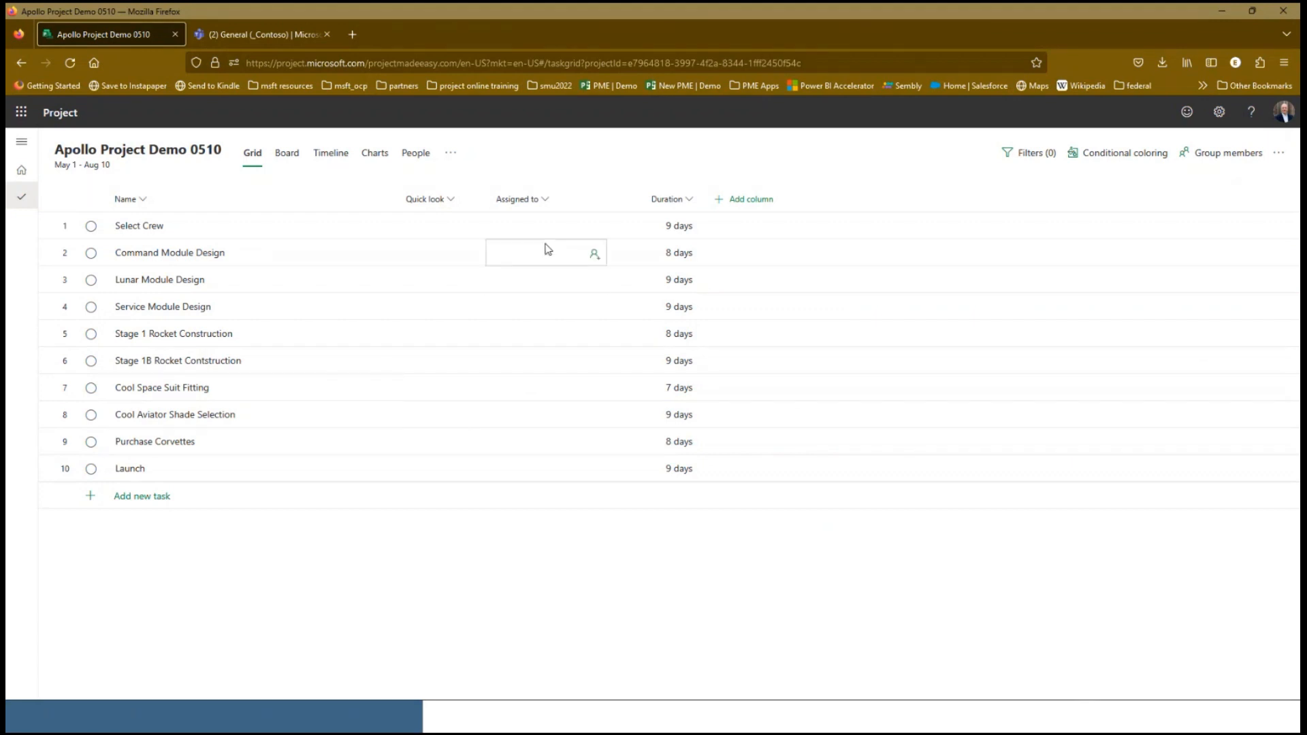
Add Start, Bucket and Finish columns to the task grid, and move Bucket after Finish
click(735, 208)
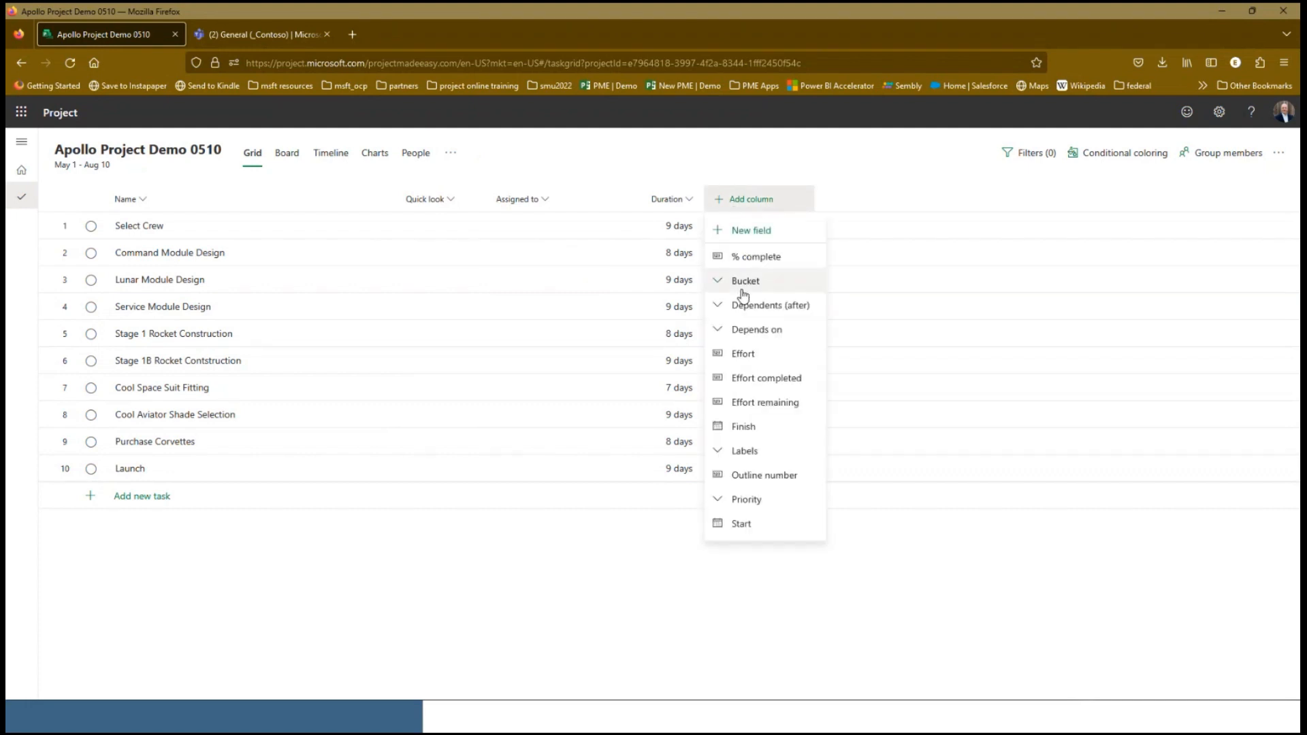
click(741, 523)
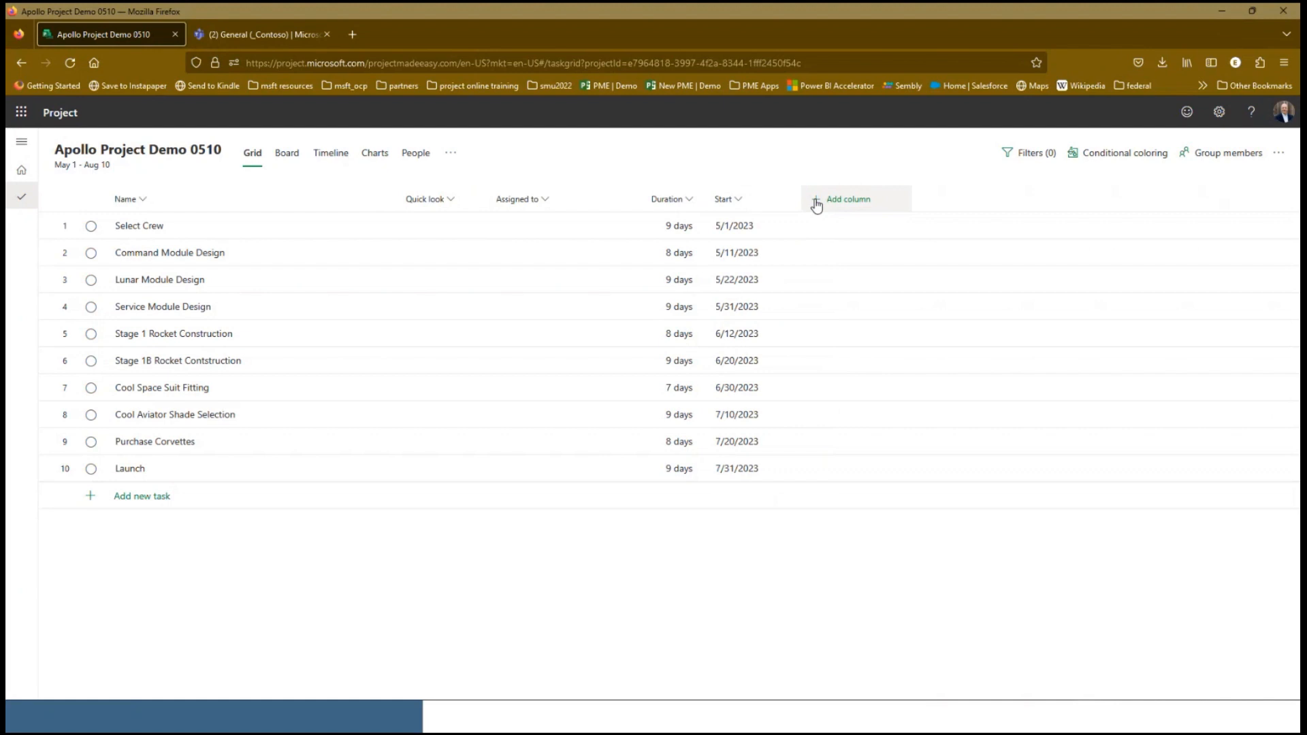
click(816, 202)
click(821, 280)
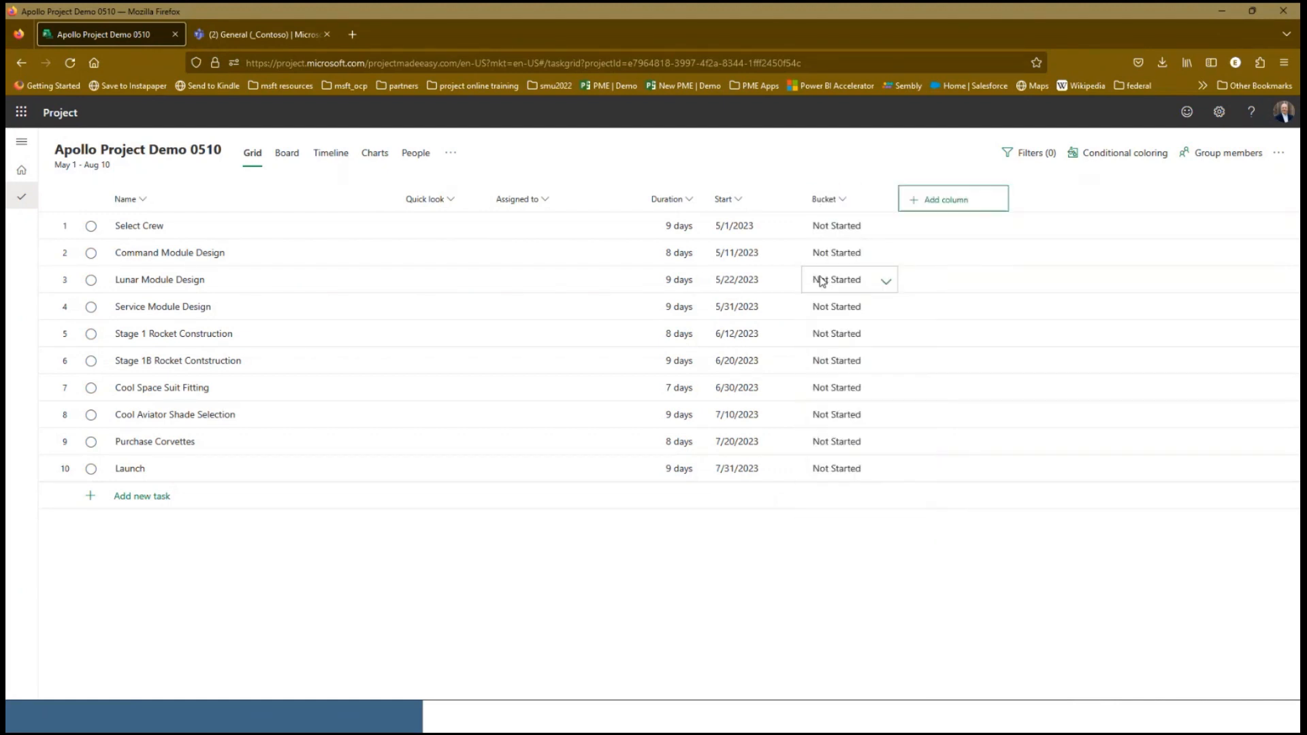
click(916, 197)
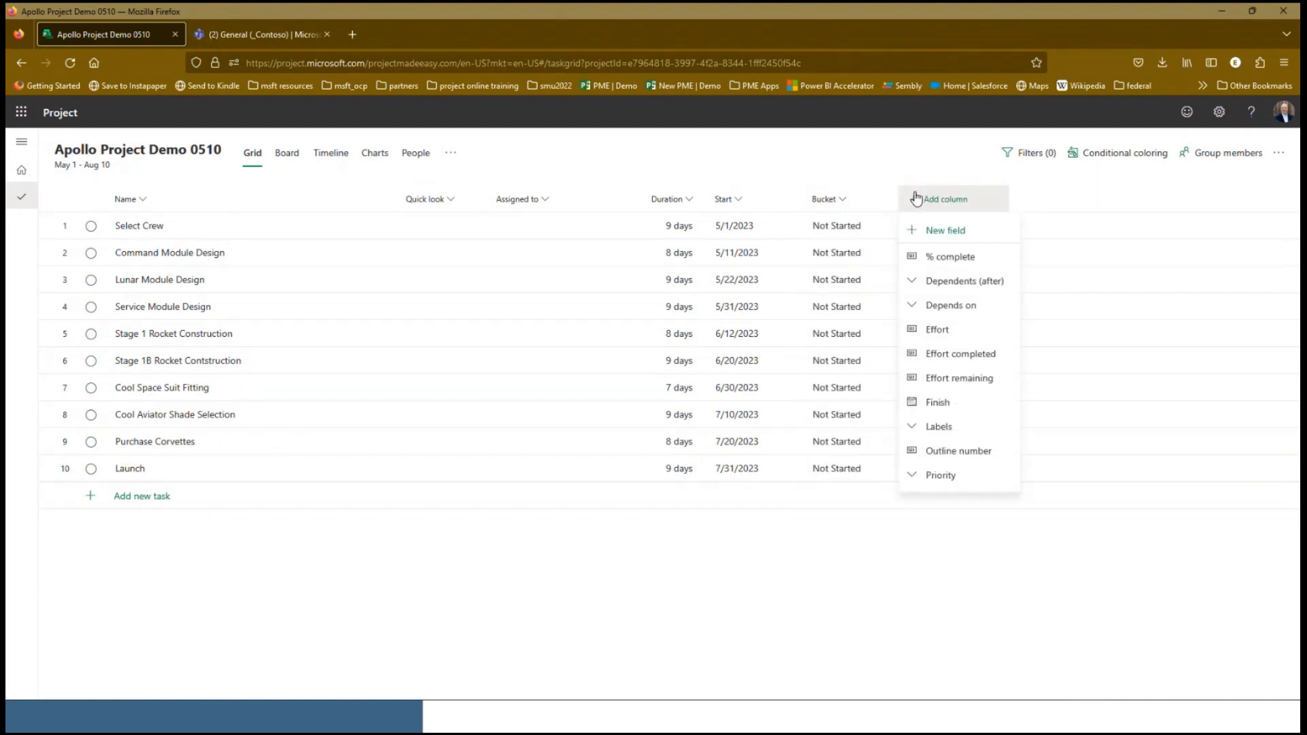
click(946, 402)
drag(830, 202, 977, 199)
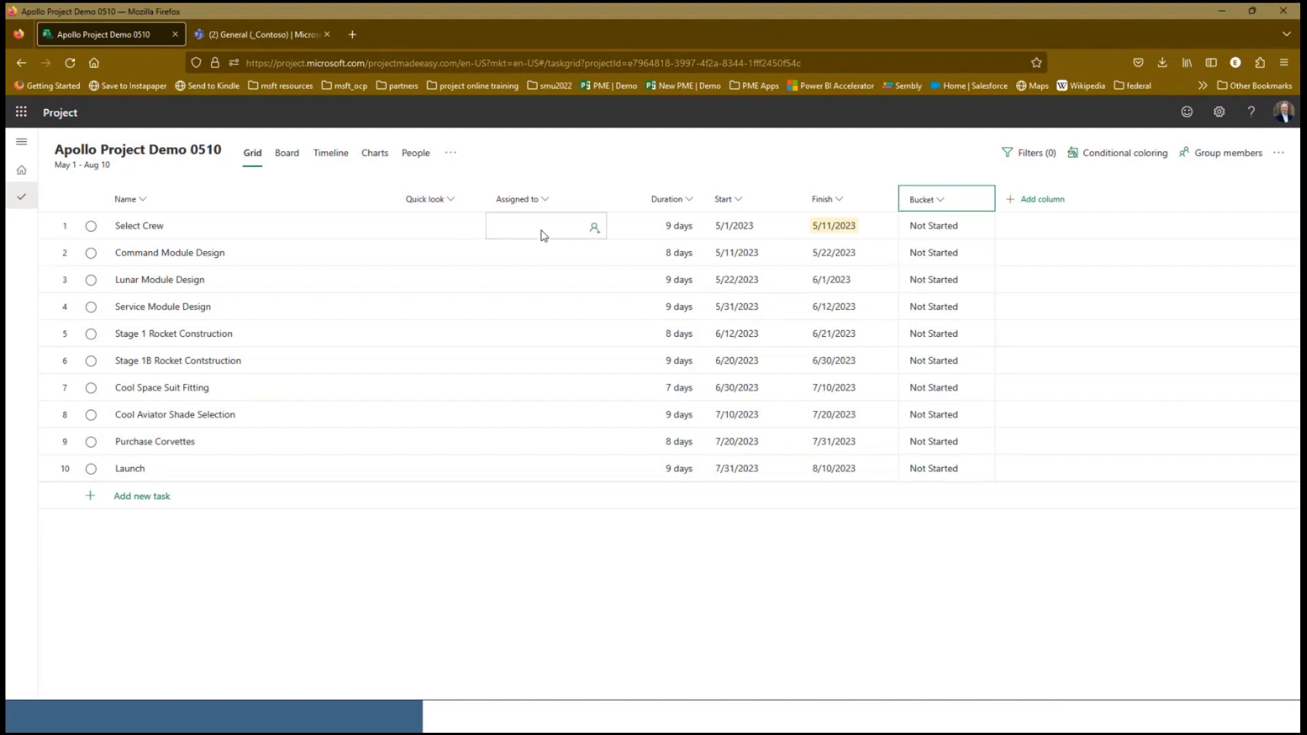
Assign the project owner to the Select Crew and Cool Aviator Shade Selection tasks
click(595, 229)
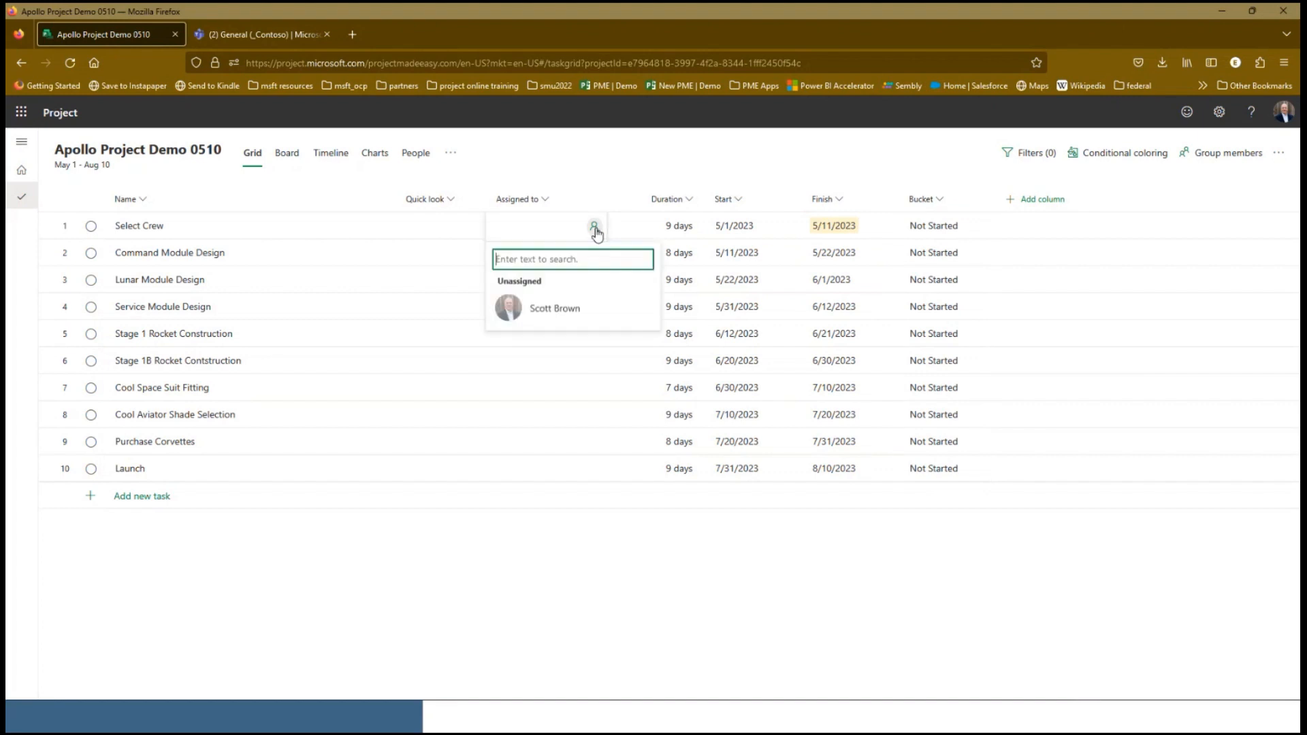
click(548, 309)
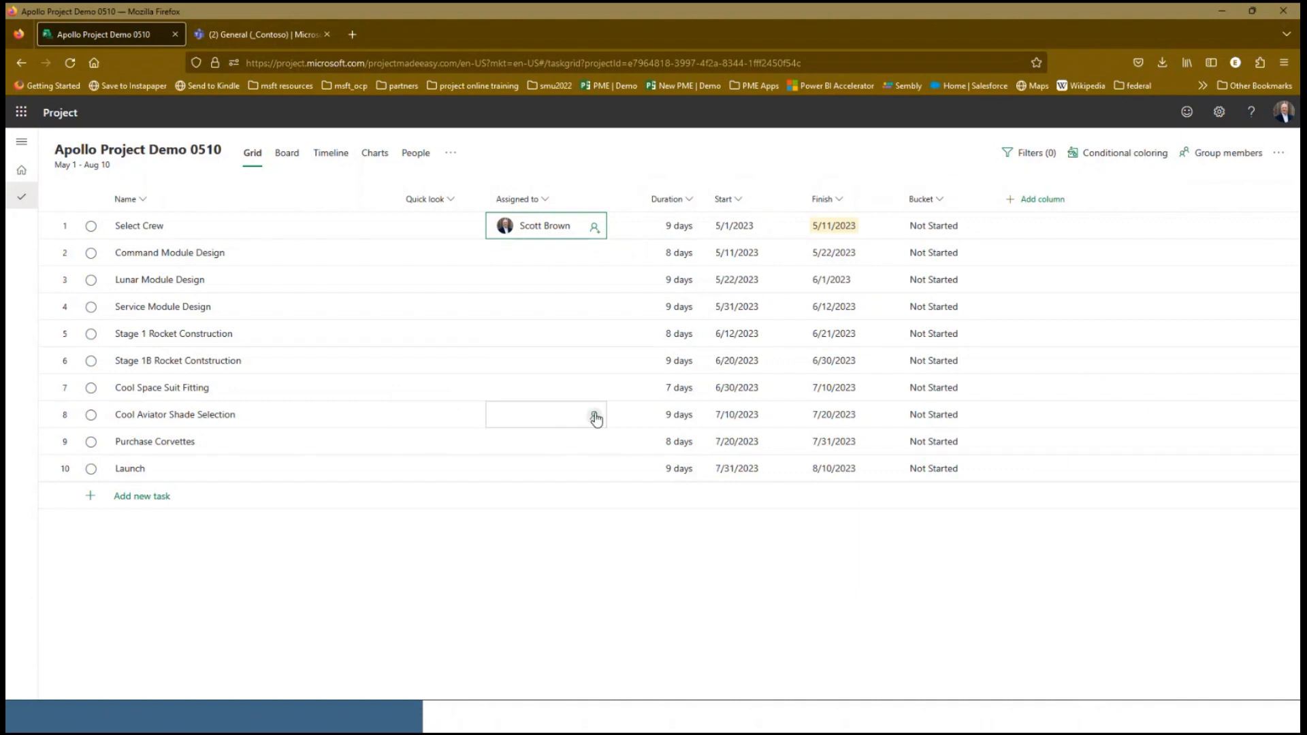
click(596, 418)
click(575, 501)
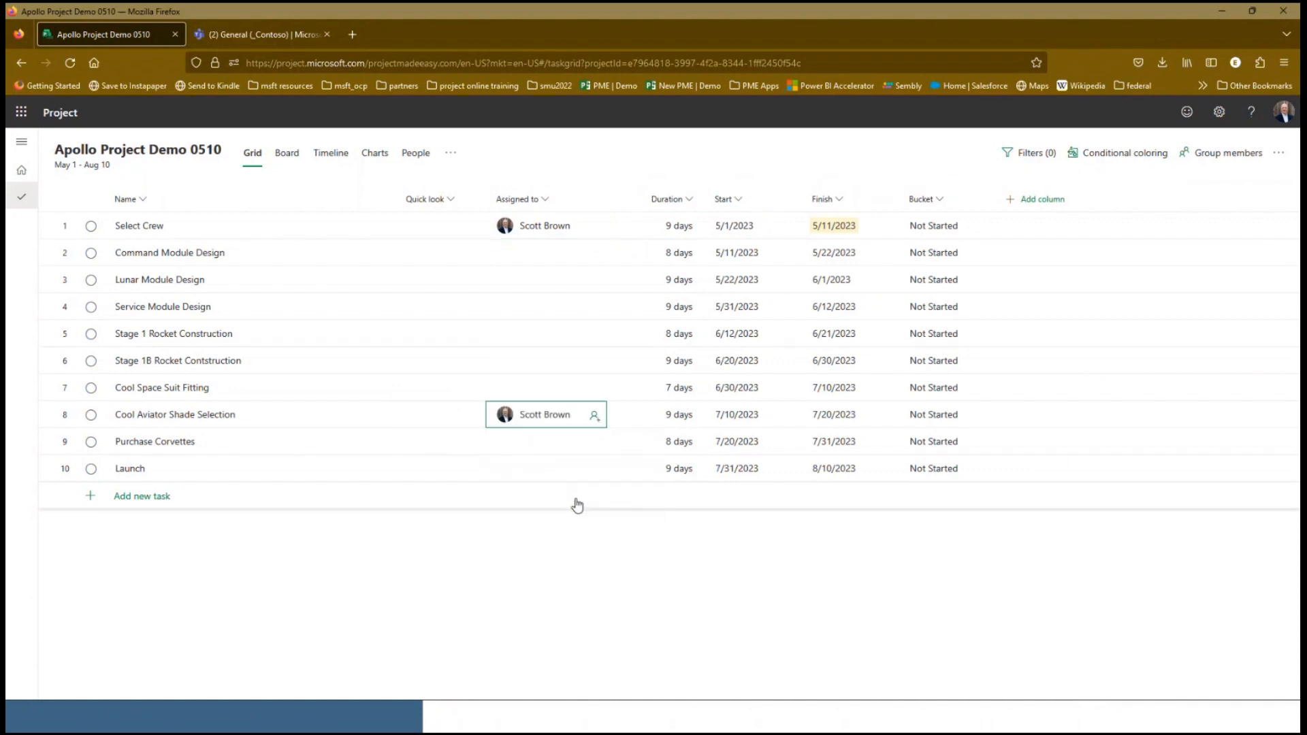
Search for a colleague by first name and choose the first match as assignee for Lunar Module Design
click(593, 282)
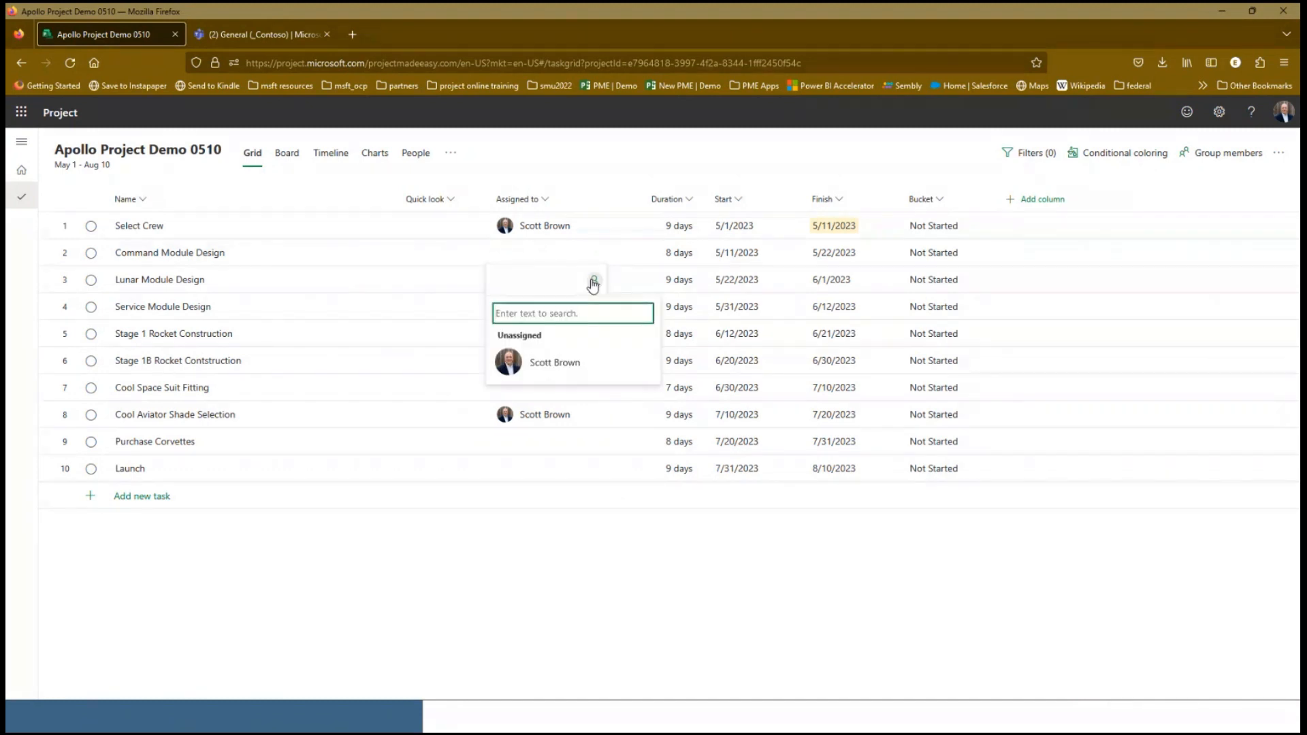
text(jenn)
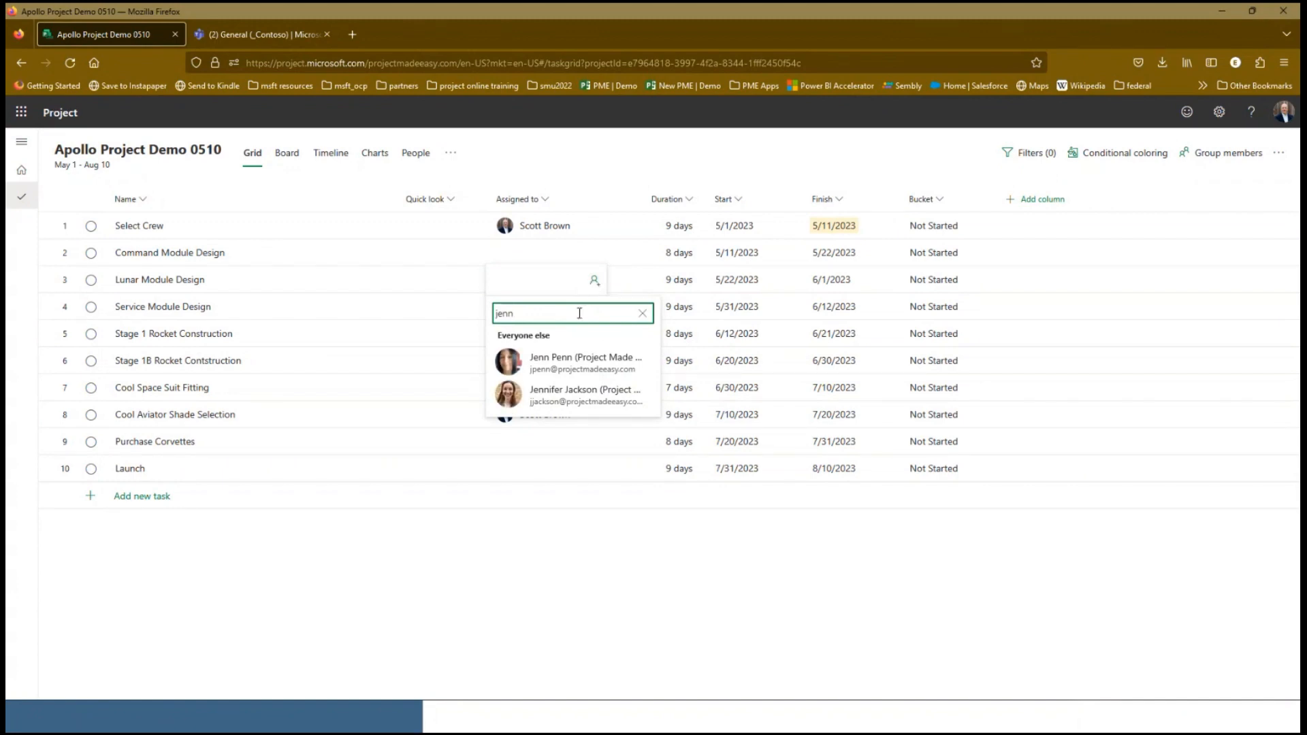
click(563, 363)
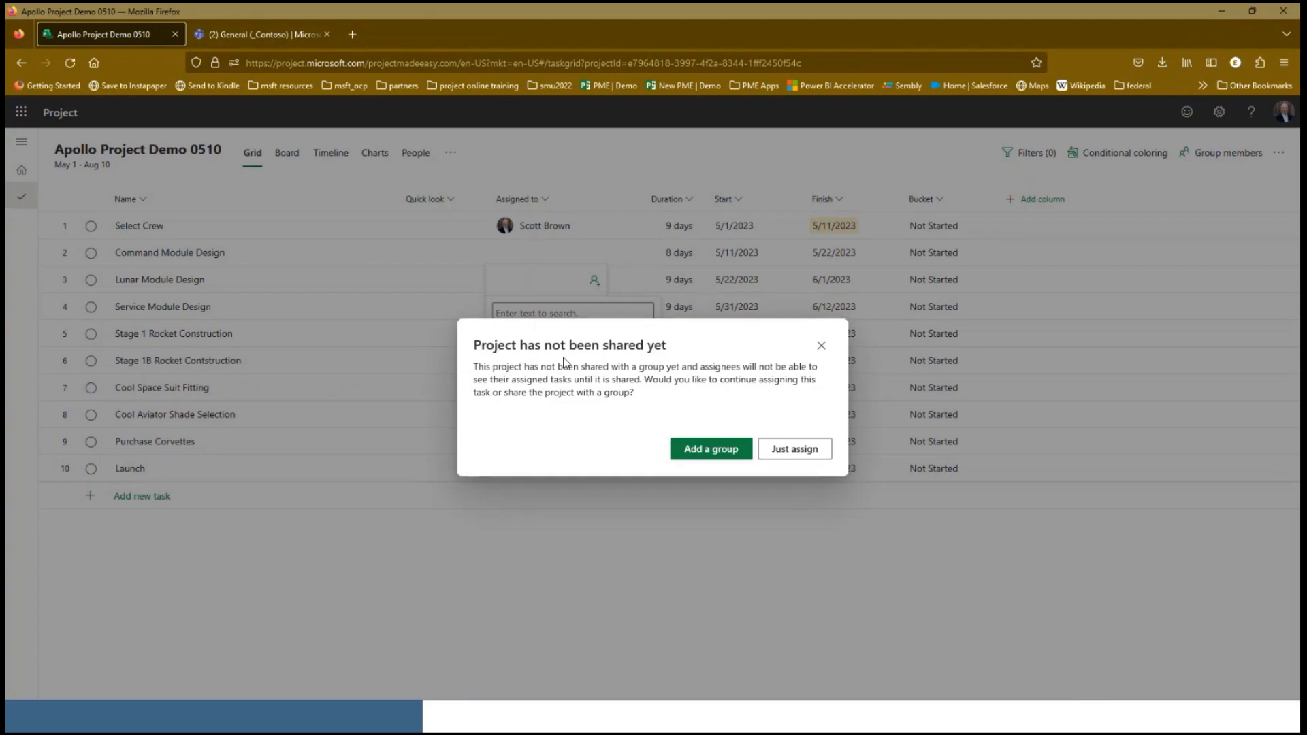
Connect the project to the existing _Contoso group and complete the colleague's assignment
click(695, 451)
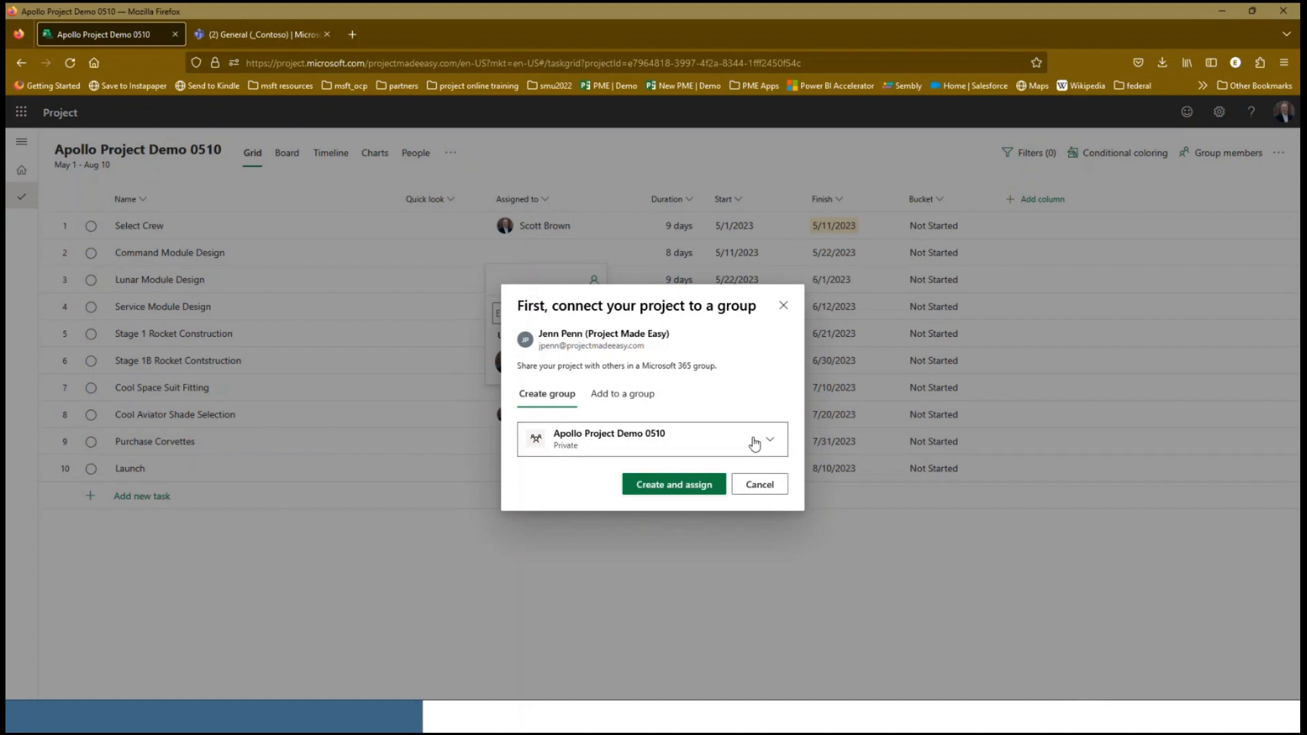
click(643, 402)
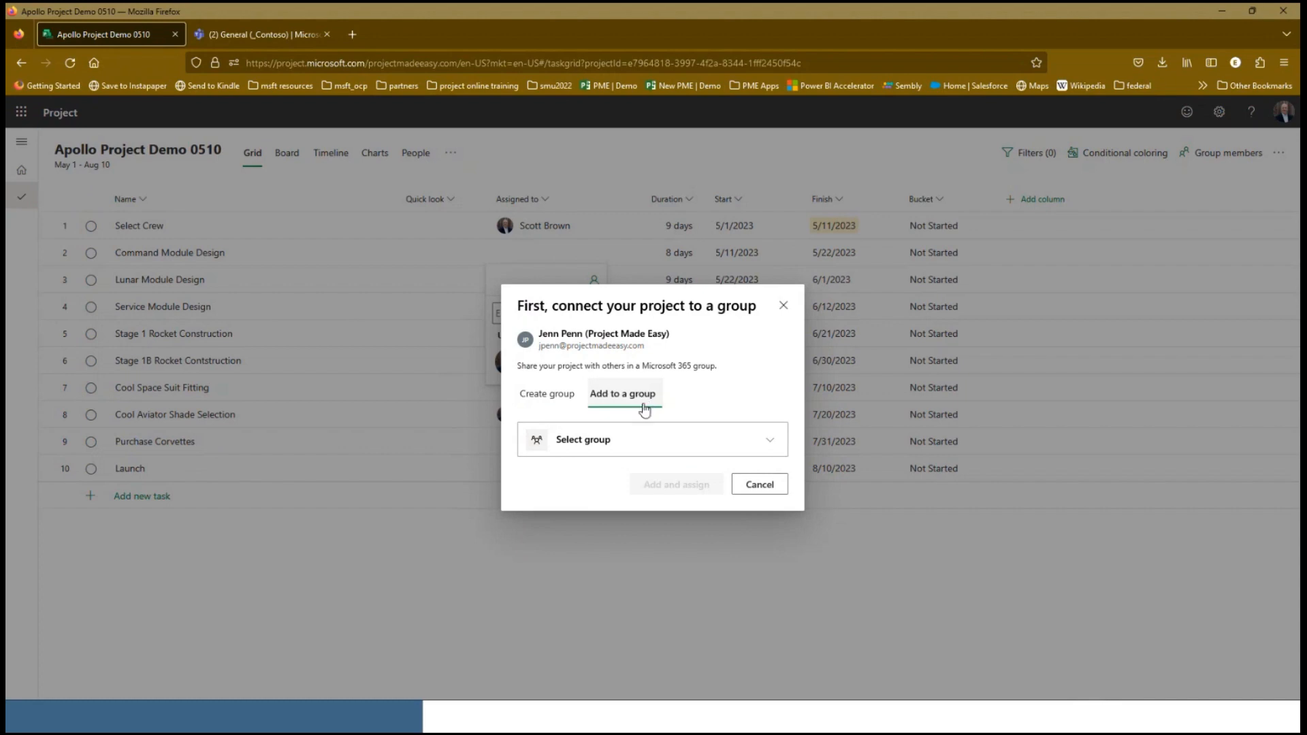
click(771, 442)
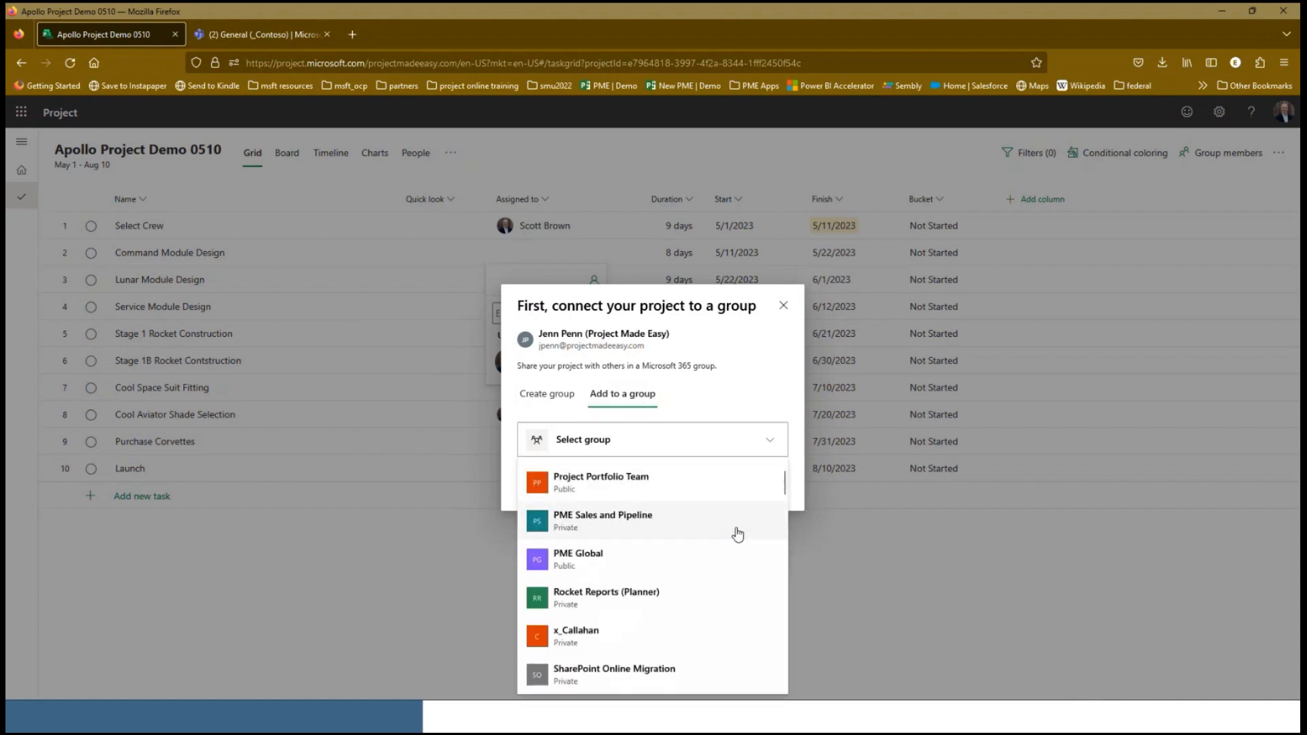
scroll(737, 534, down, 6)
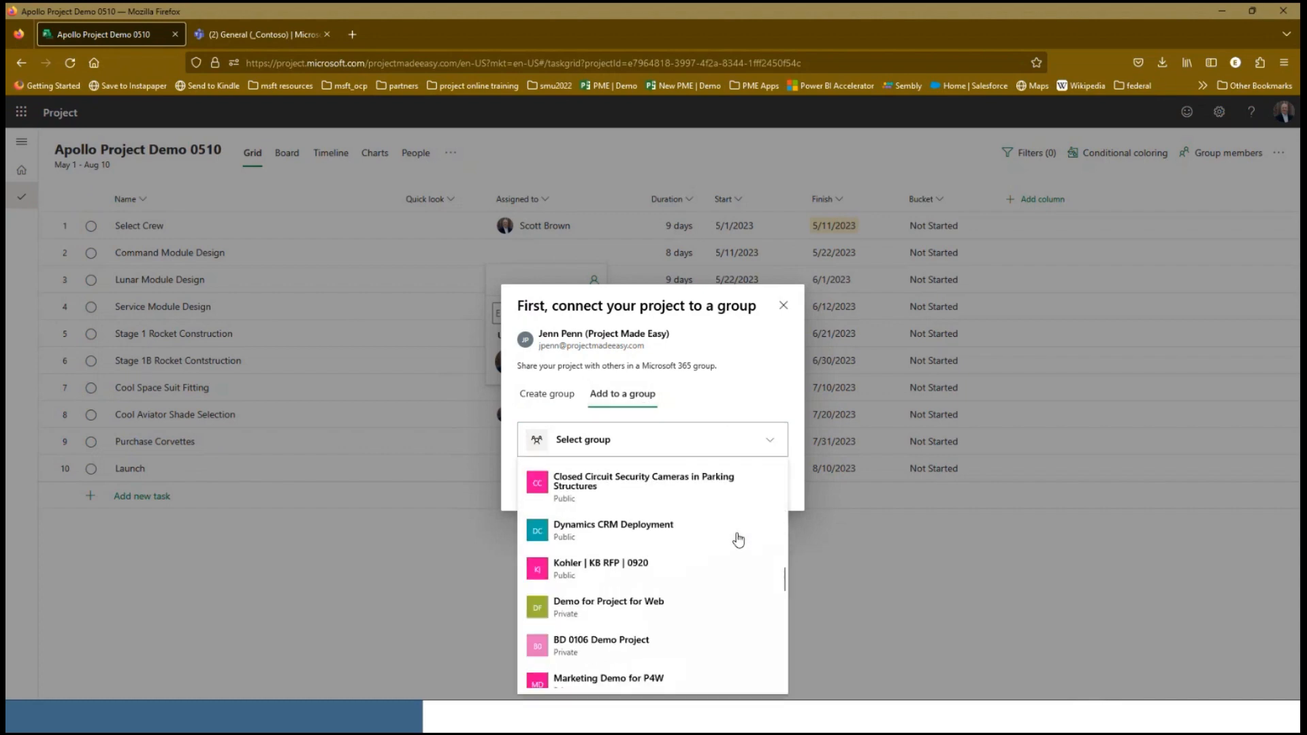
scroll(738, 540, down, 5)
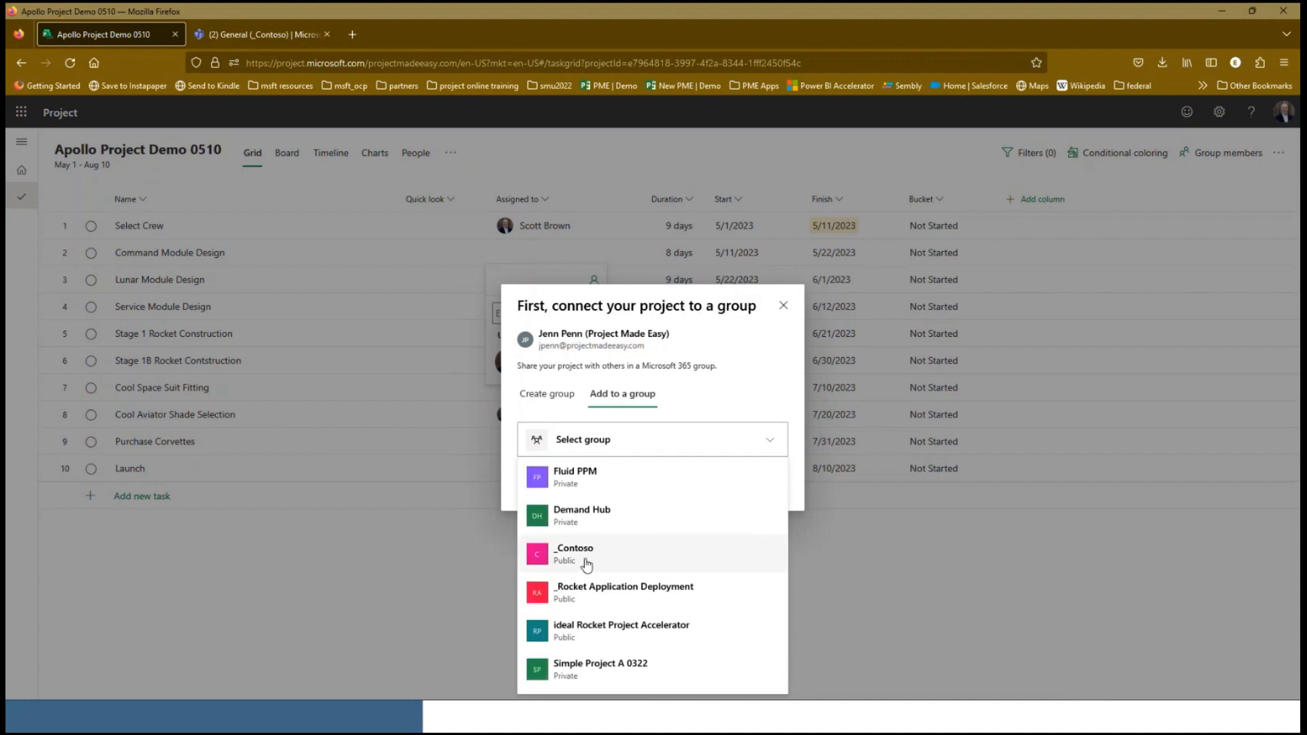
click(586, 564)
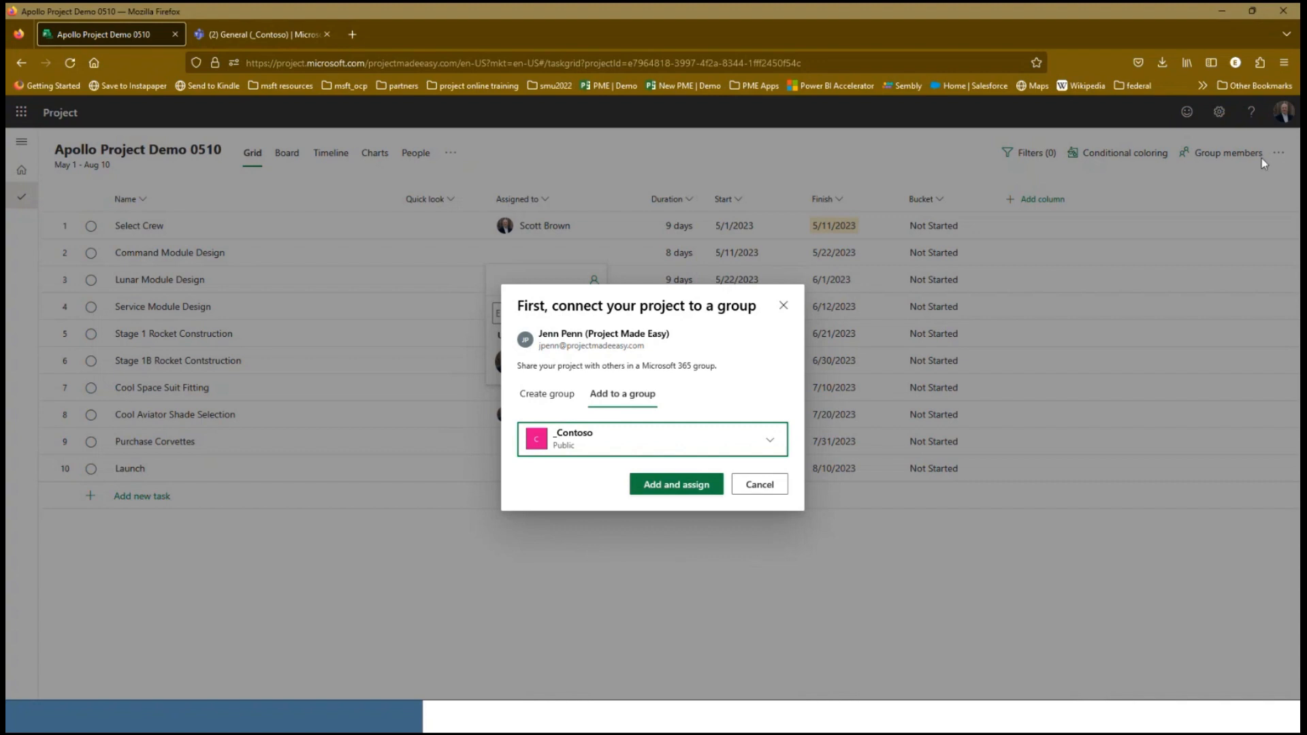
click(689, 496)
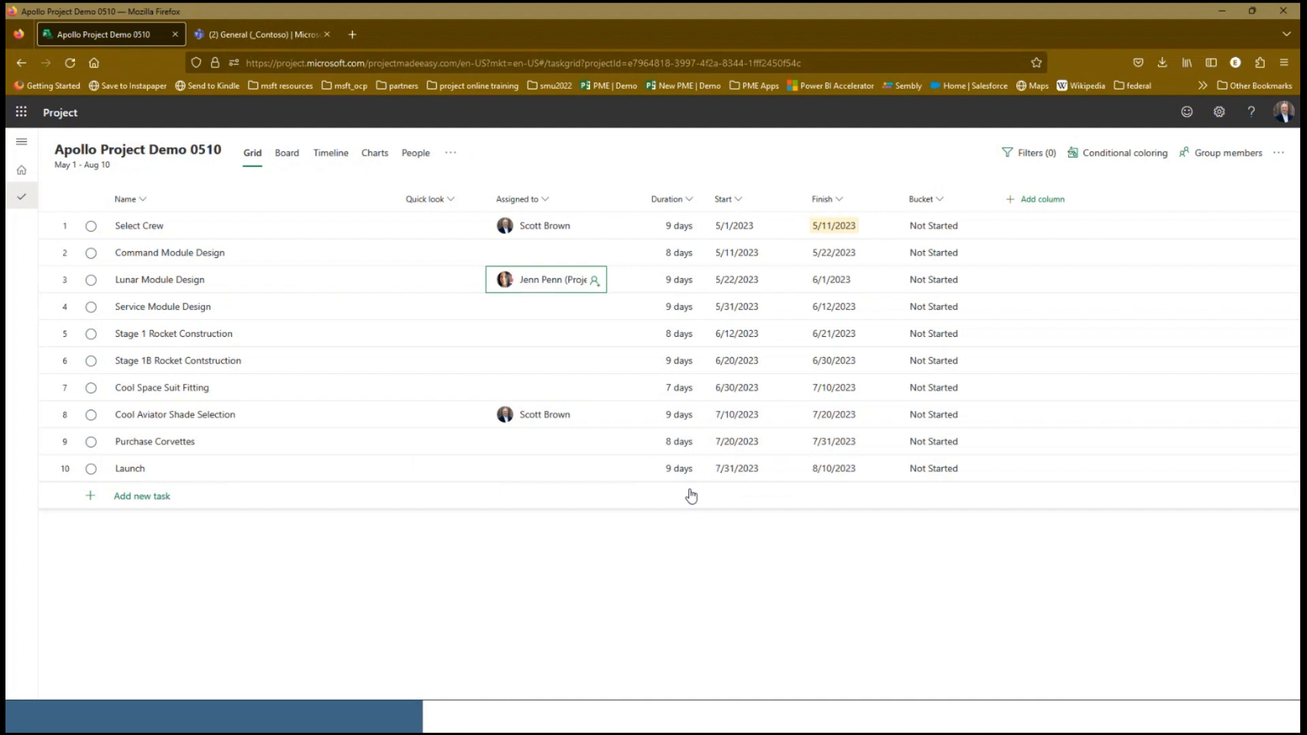
Review the project's group members, and assign a different one to Service Module Design and to each of the Stage 1 and Stage 1B rocket tasks
click(1229, 160)
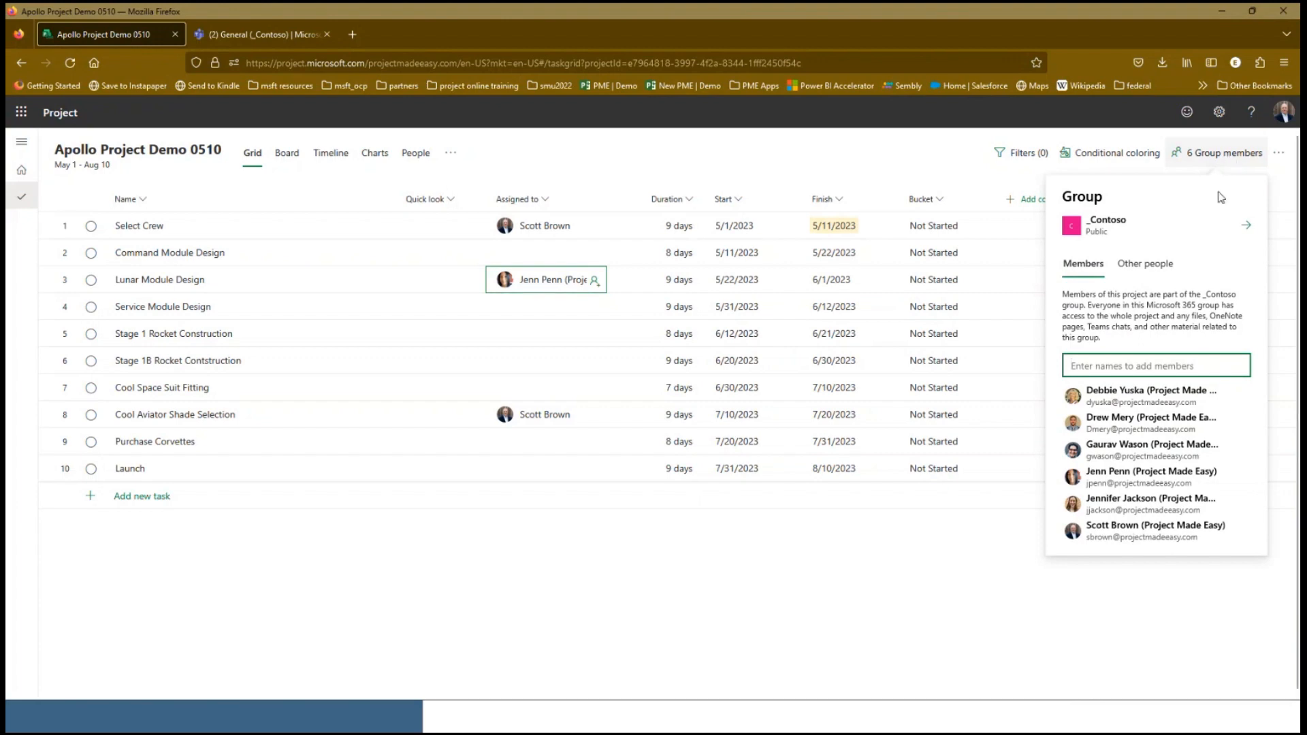
click(1014, 676)
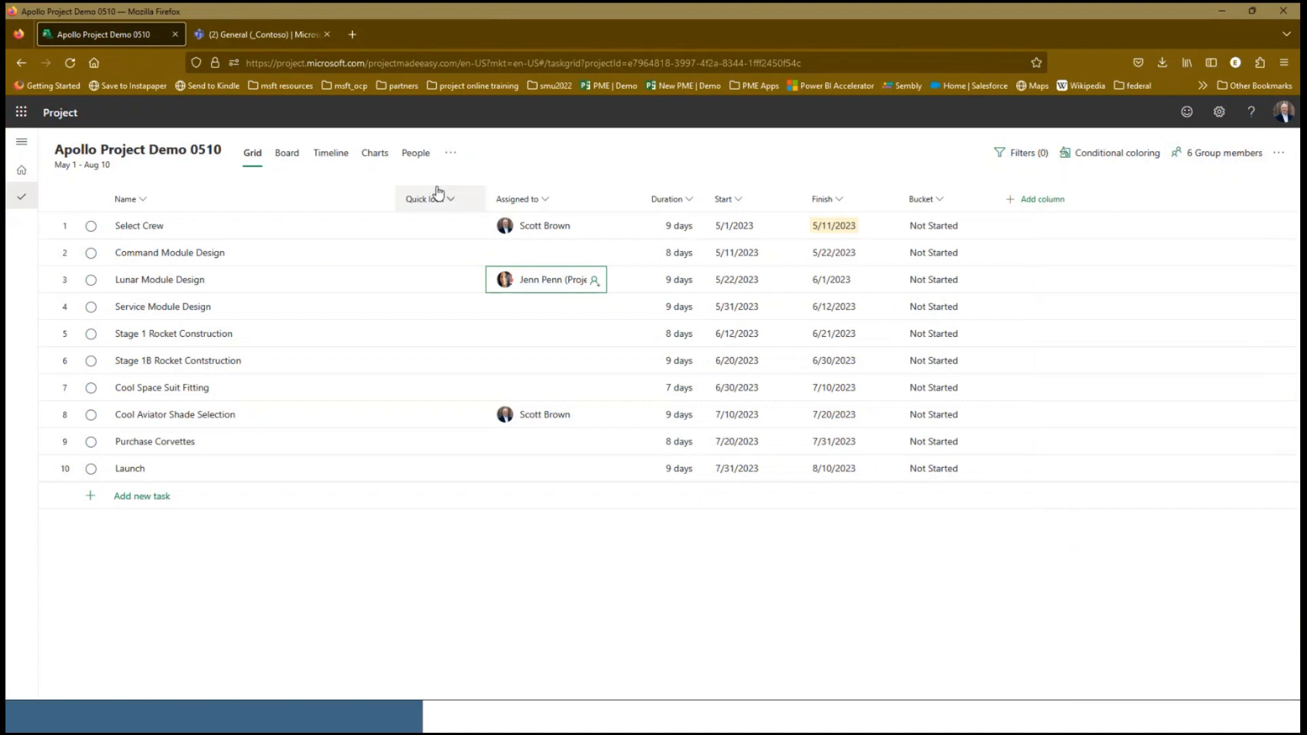
click(595, 307)
click(545, 505)
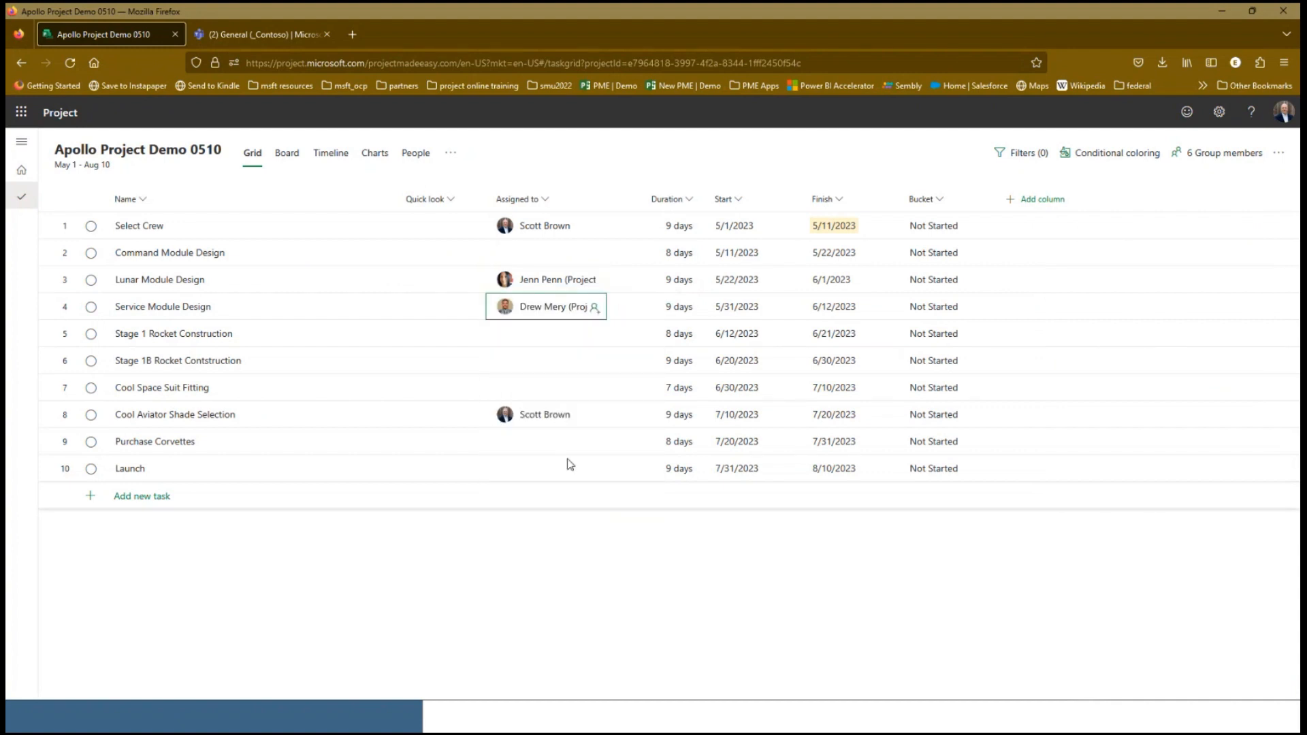
click(593, 334)
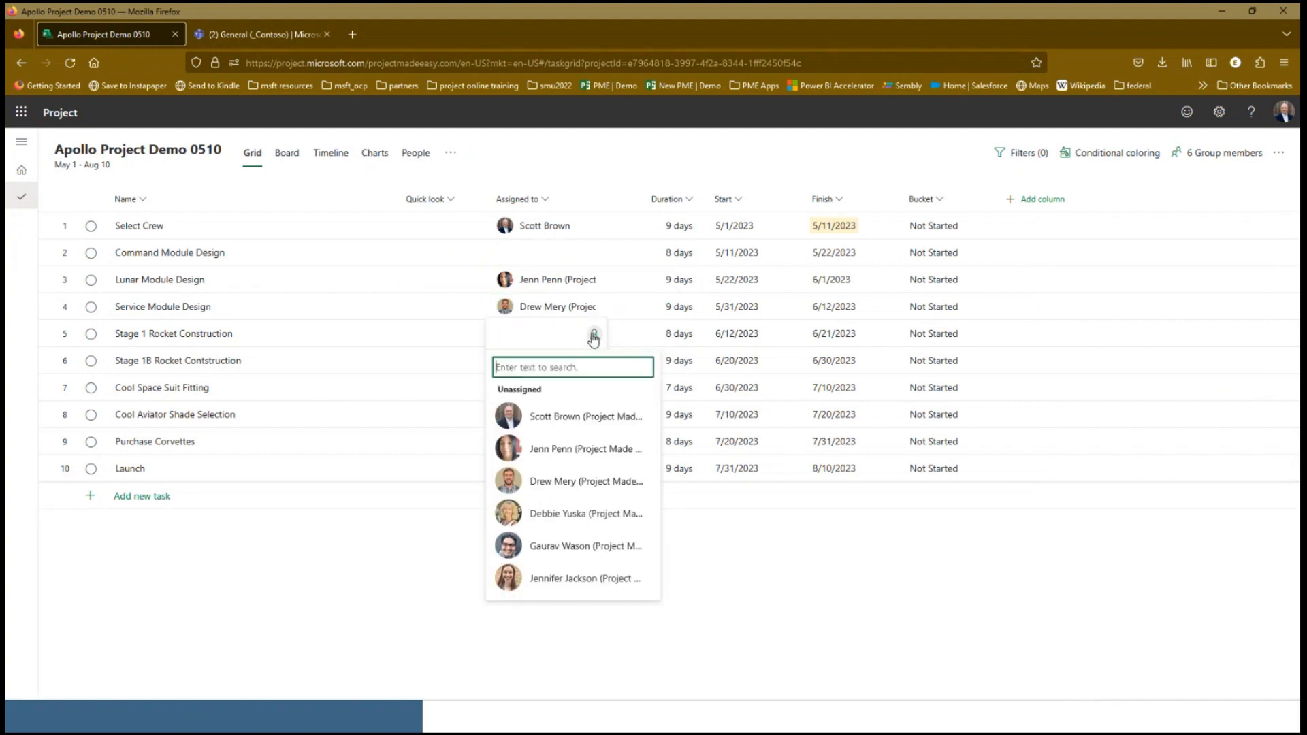
click(548, 546)
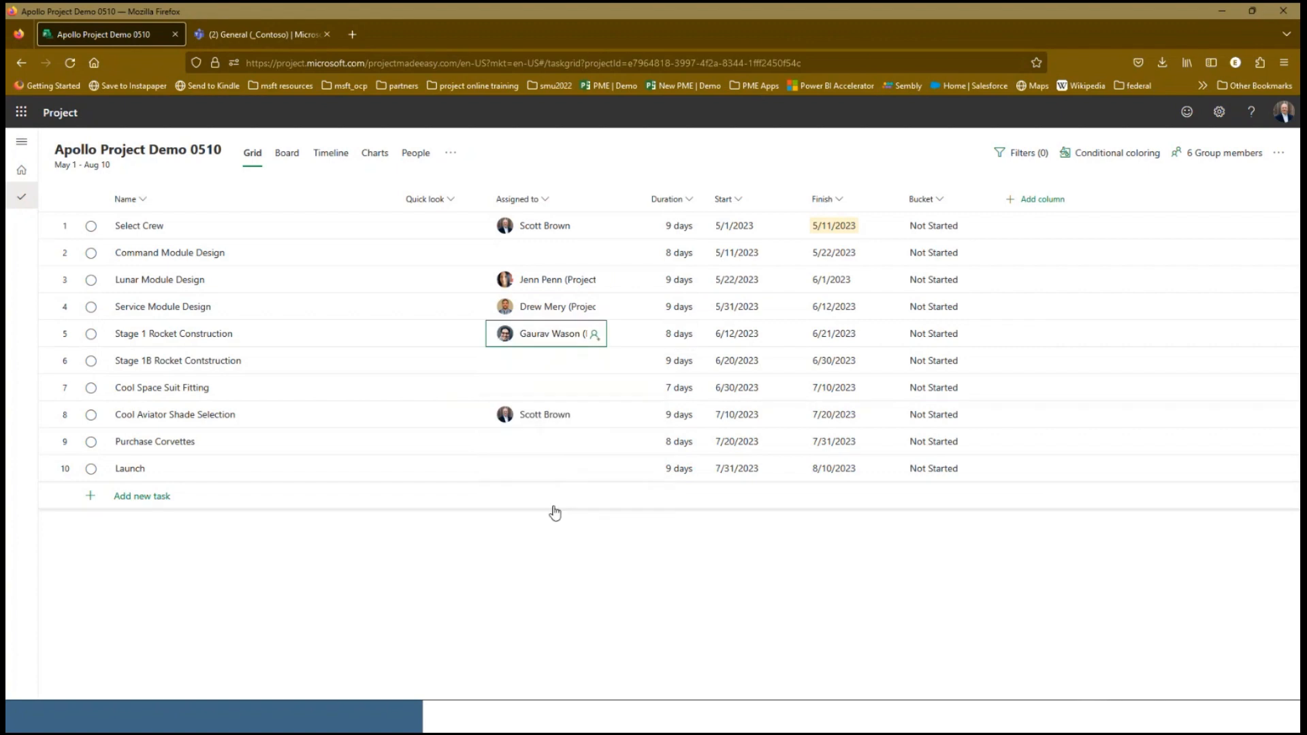
click(594, 363)
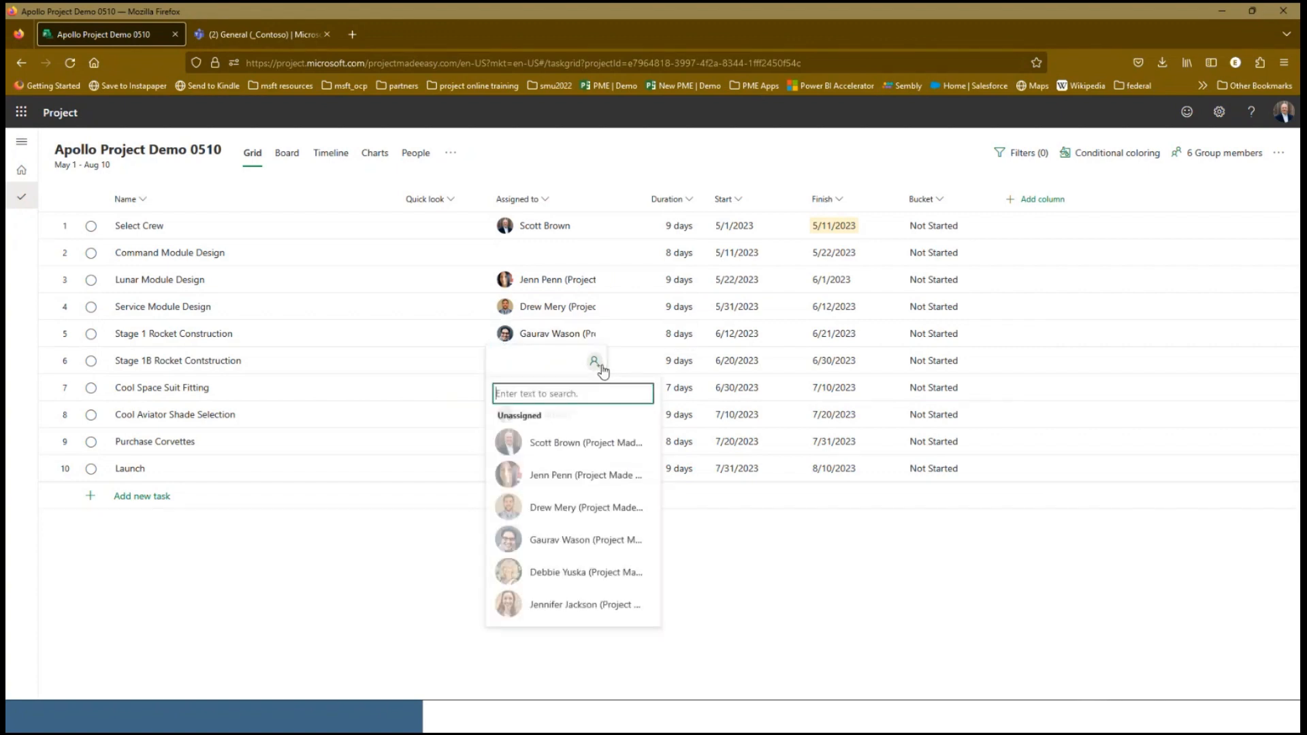
click(563, 607)
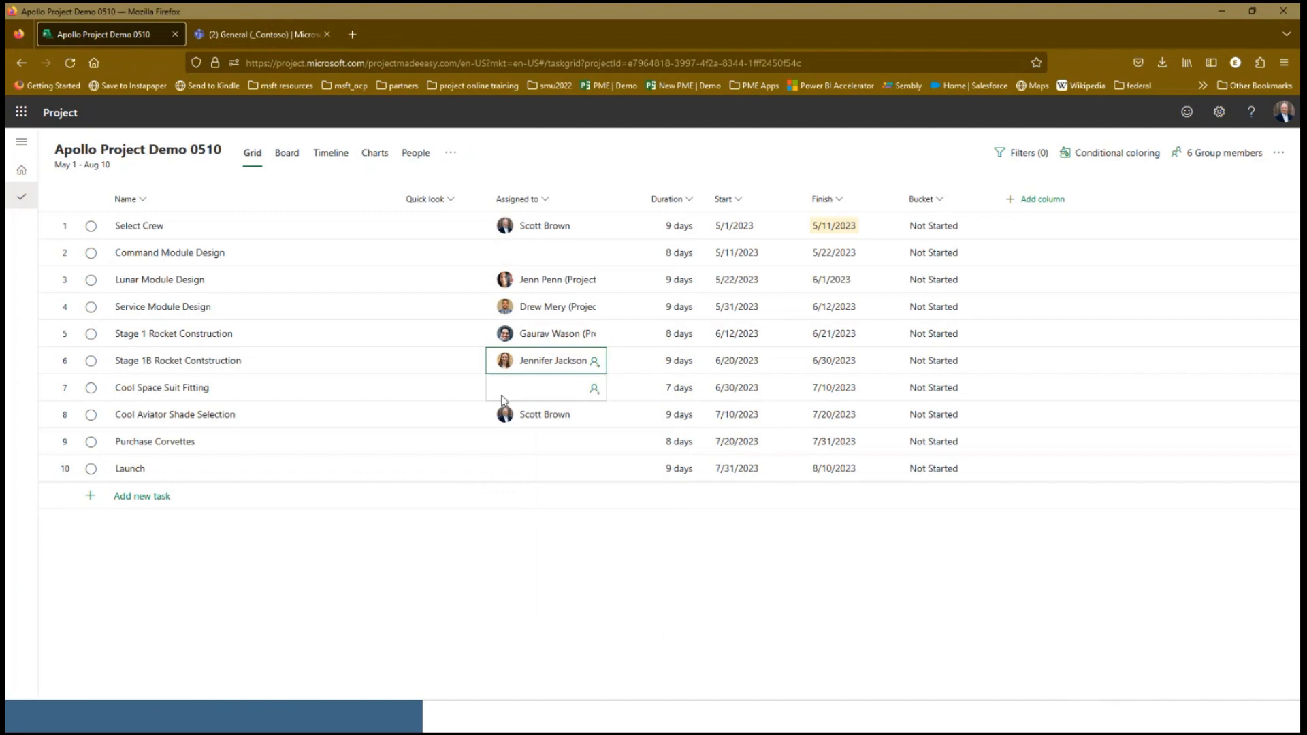
Assign two group members to the Cool Space Suit Fitting task
click(595, 389)
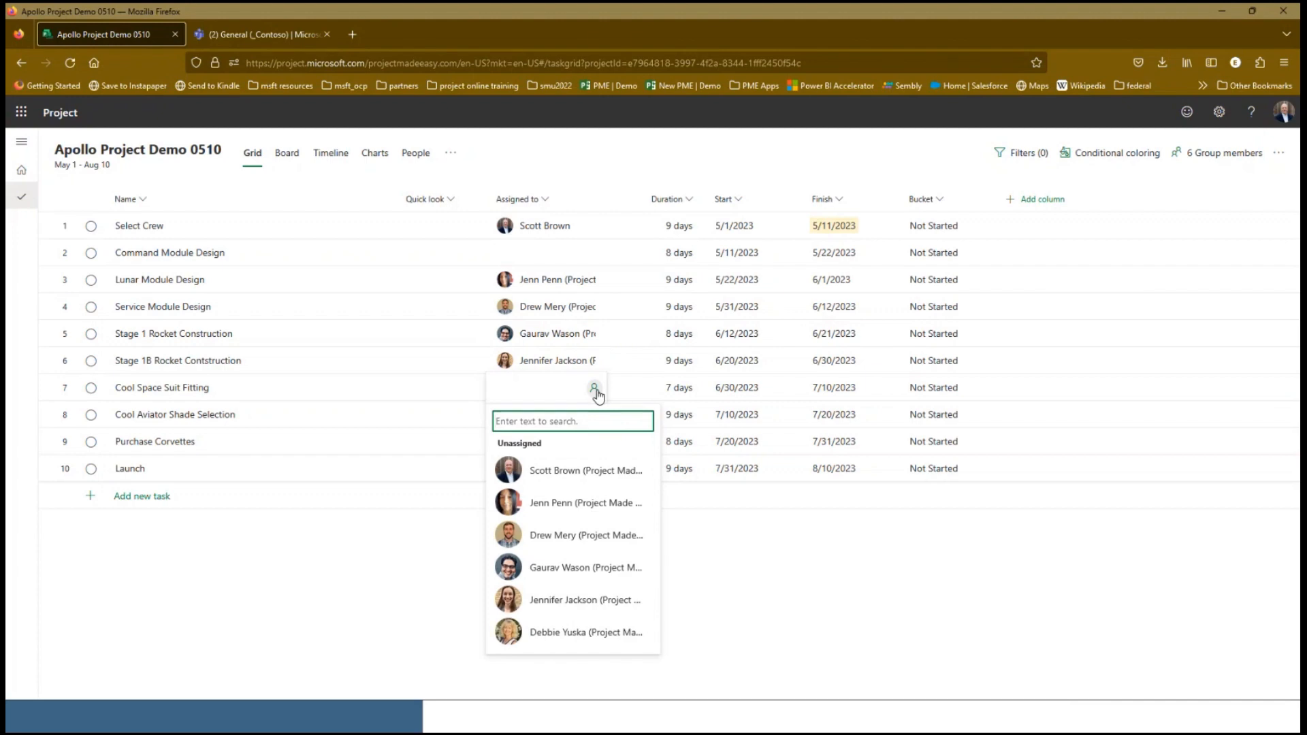
click(564, 538)
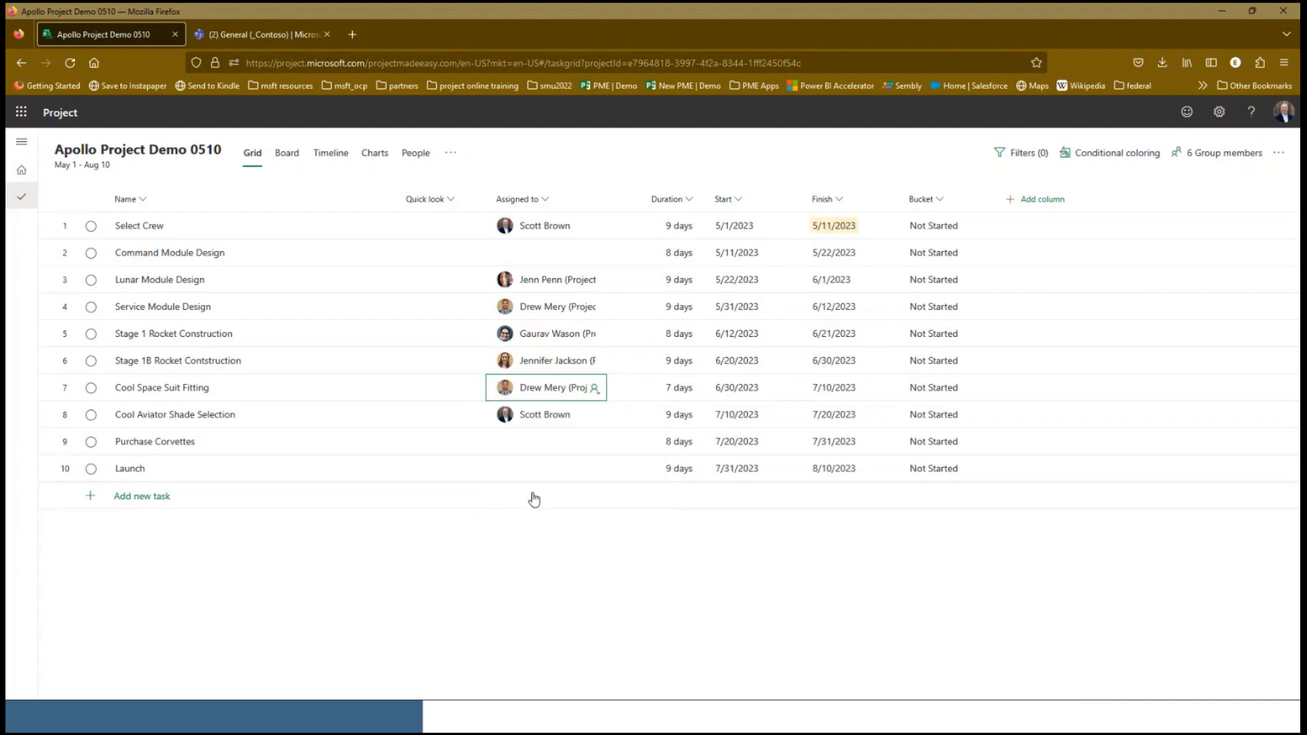
click(597, 390)
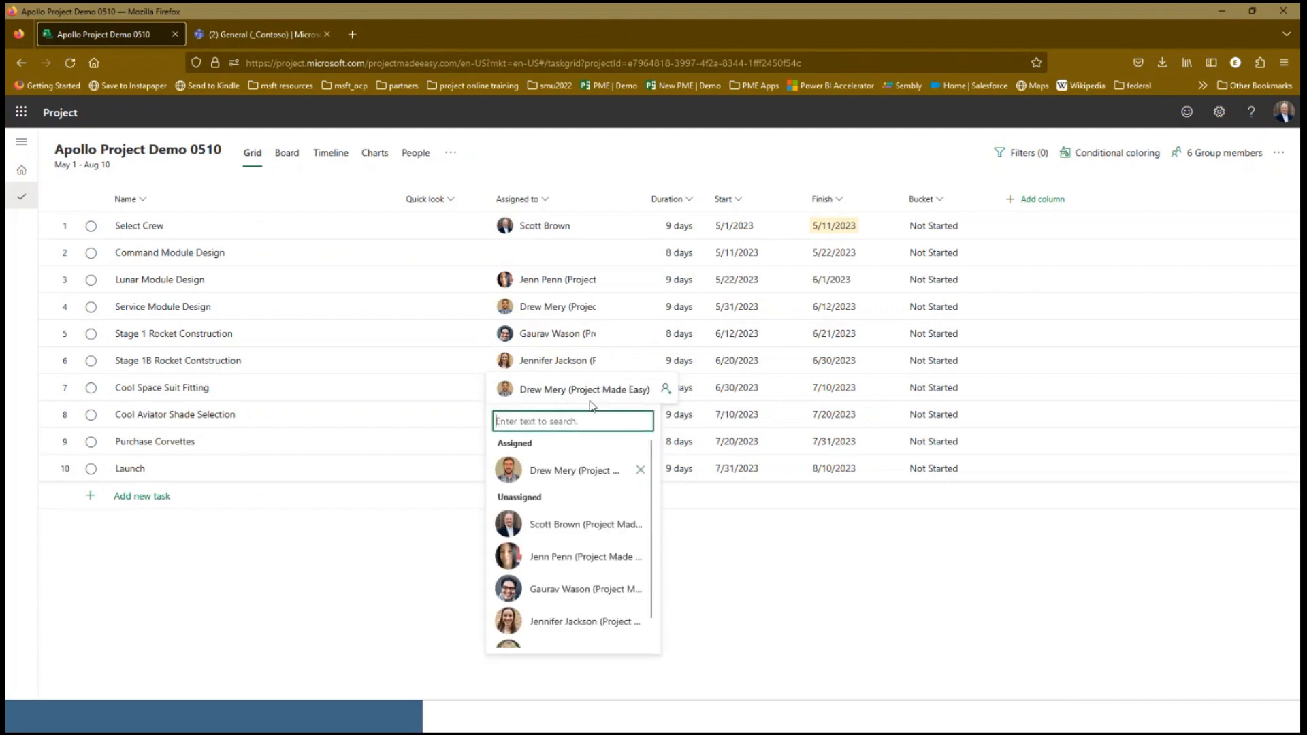
click(553, 558)
click(770, 589)
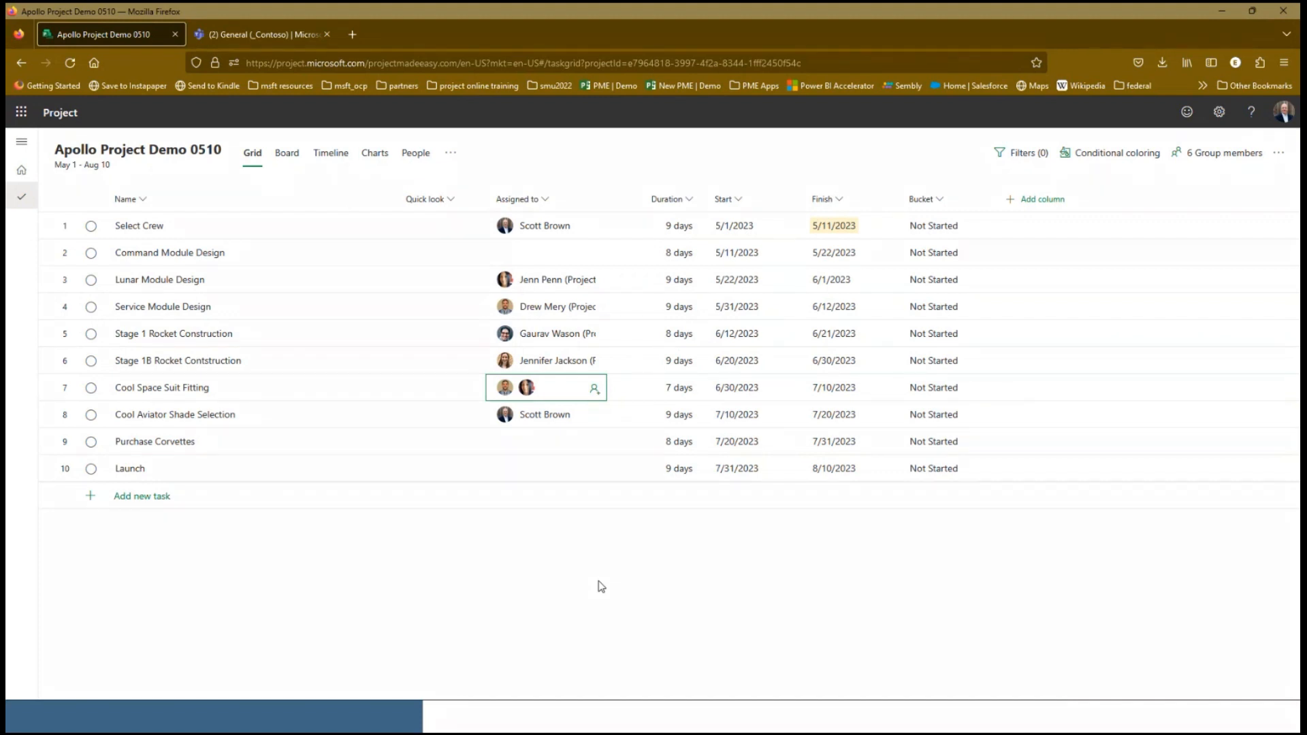
Add three new tasks named Explore, Orbit and Splashdown at the end of the task list
click(90, 498)
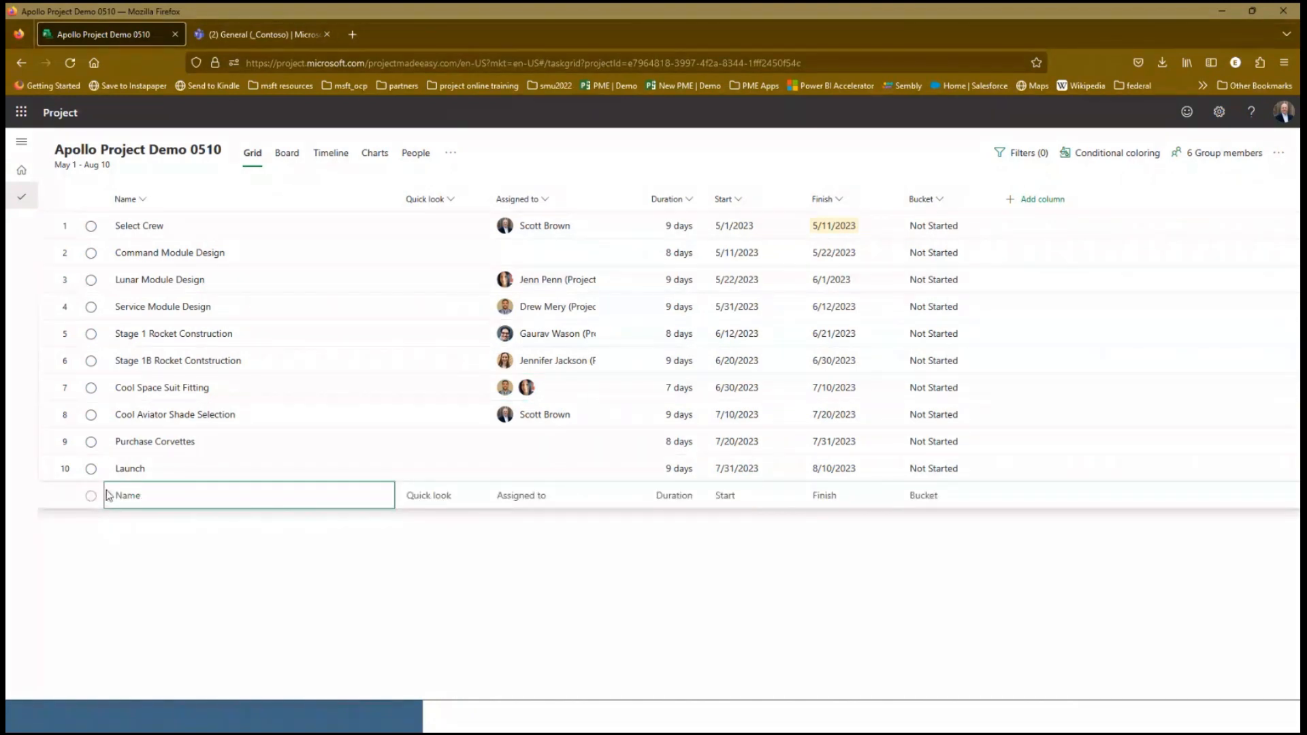
click(112, 498)
text(Explore)
key(Return)
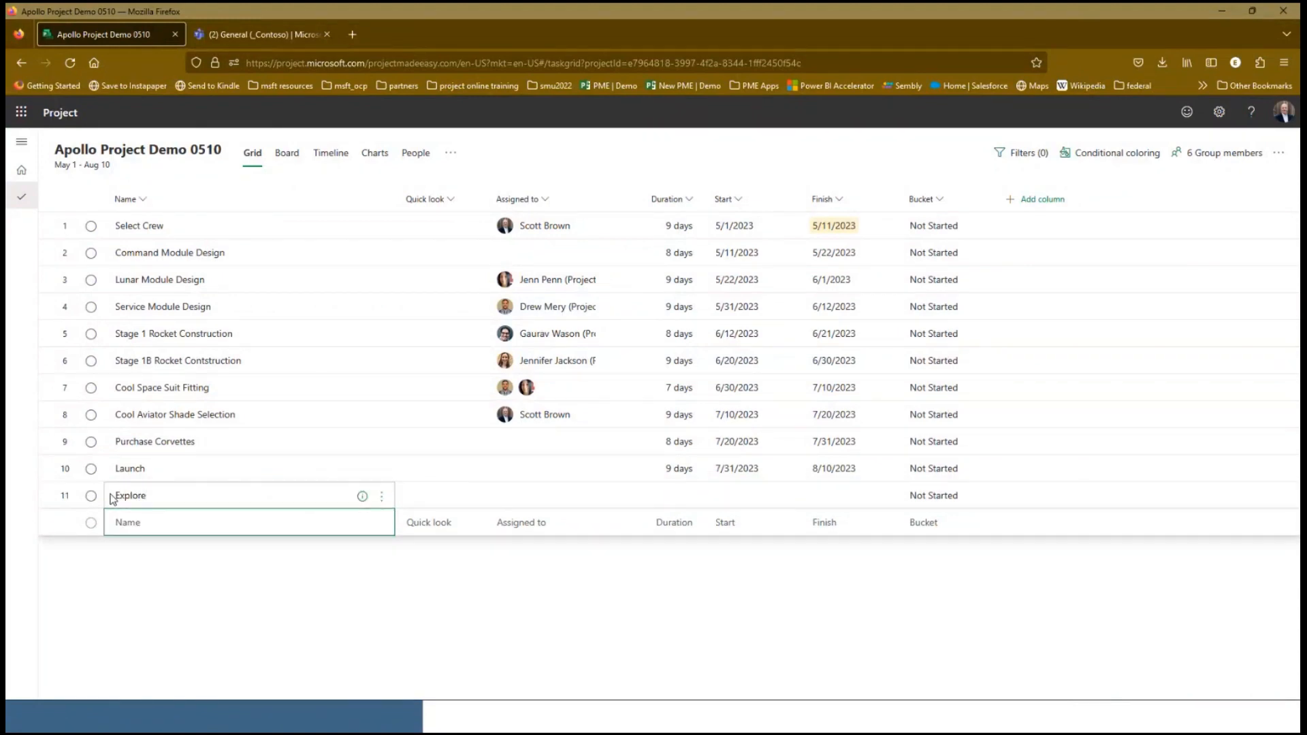
text(Orbit)
key(Return)
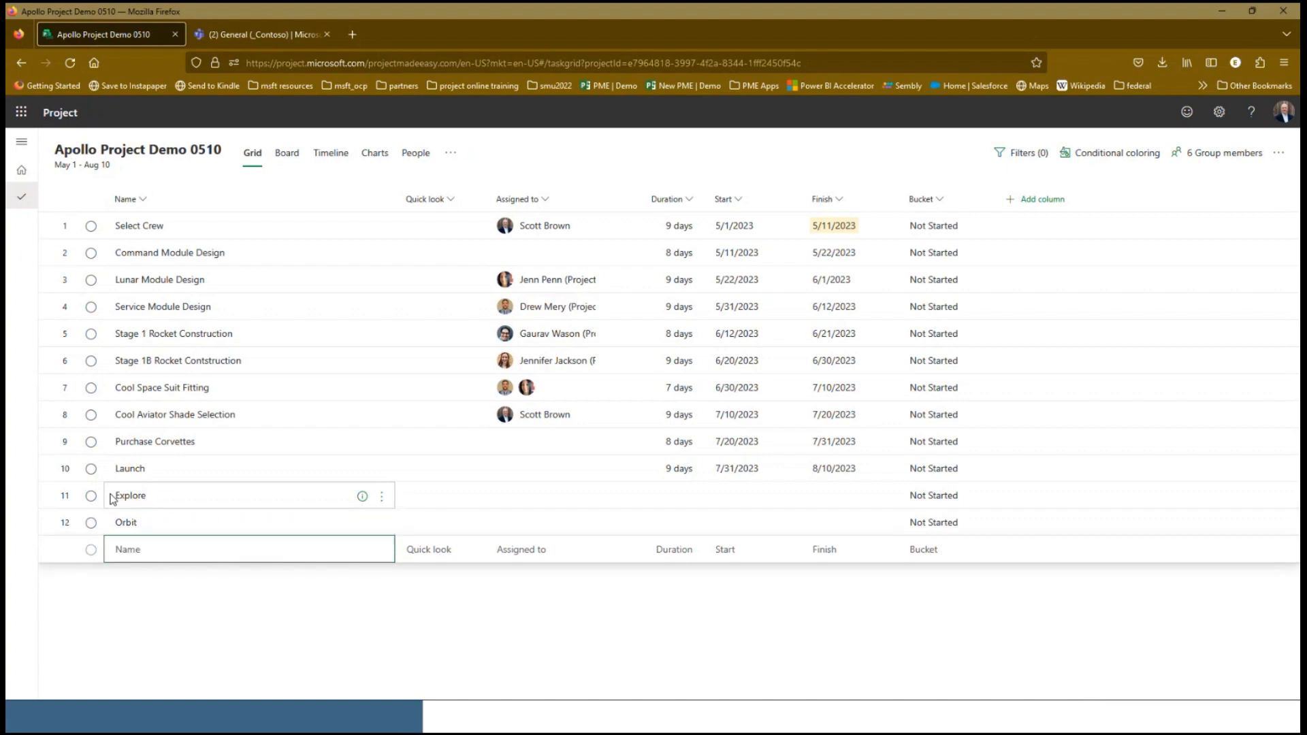
text(Splas)
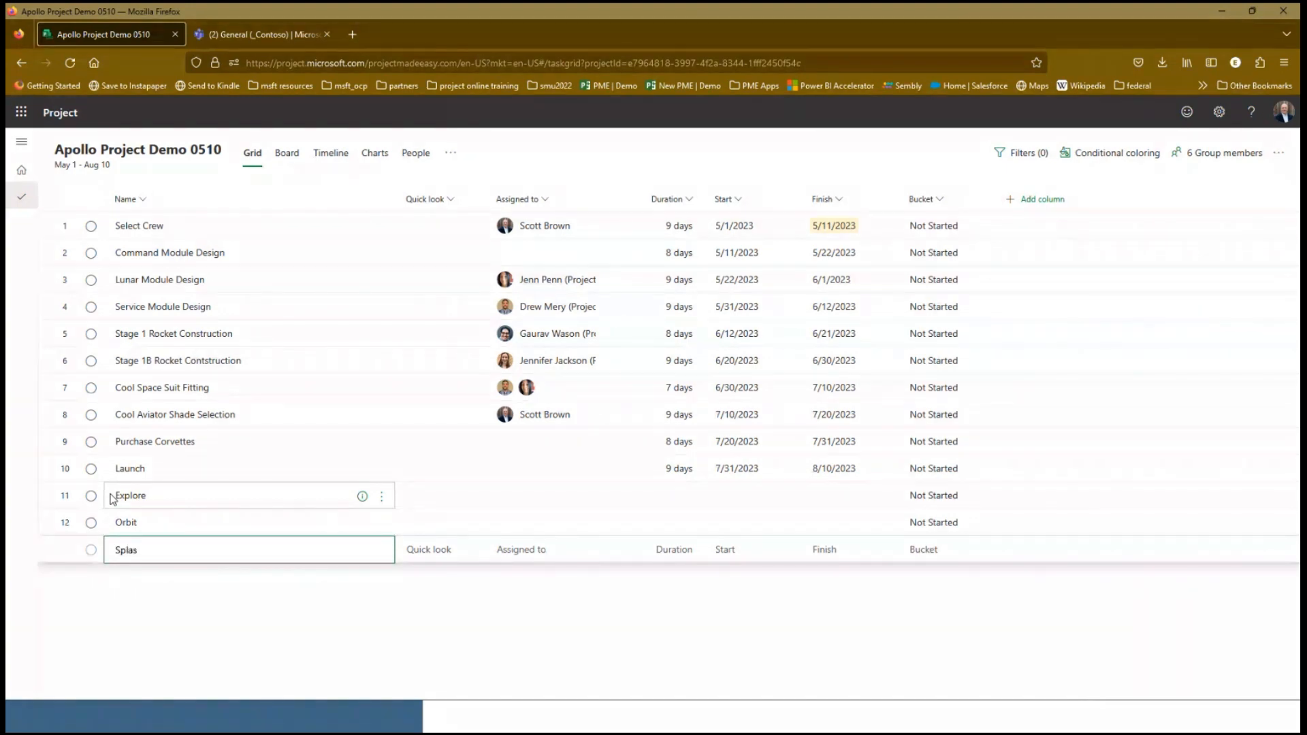
text(hdown)
key(Return)
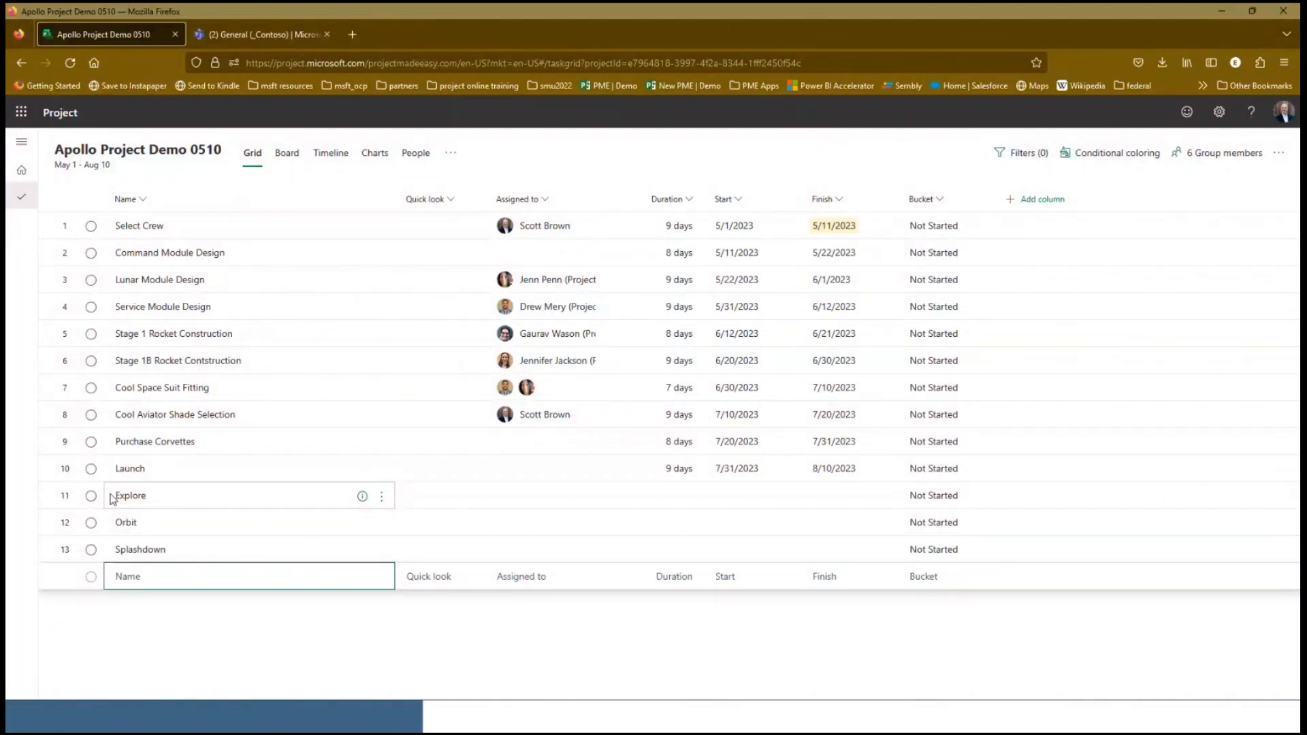
Set the durations of Explore, Orbit and Splashdown to 3, 6 and 7 days, and assign a group member to Orbit
click(672, 499)
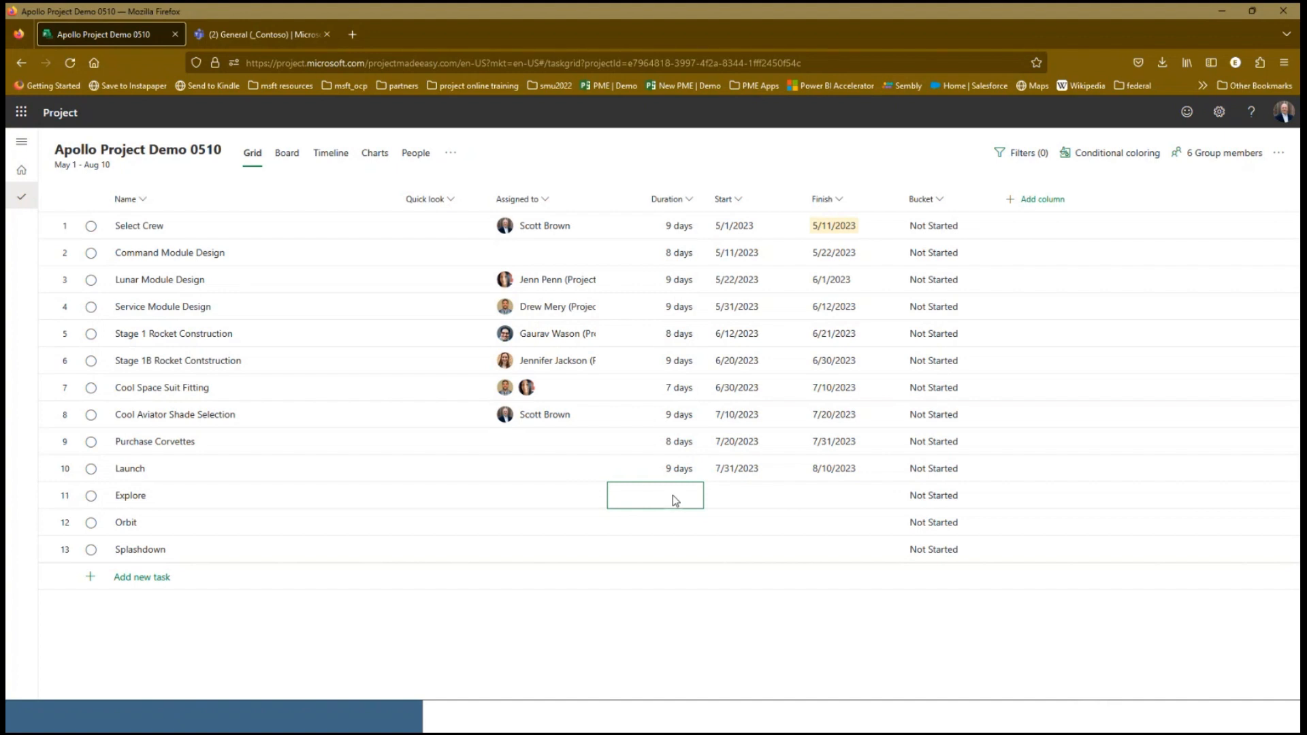
text(3)
key(Return)
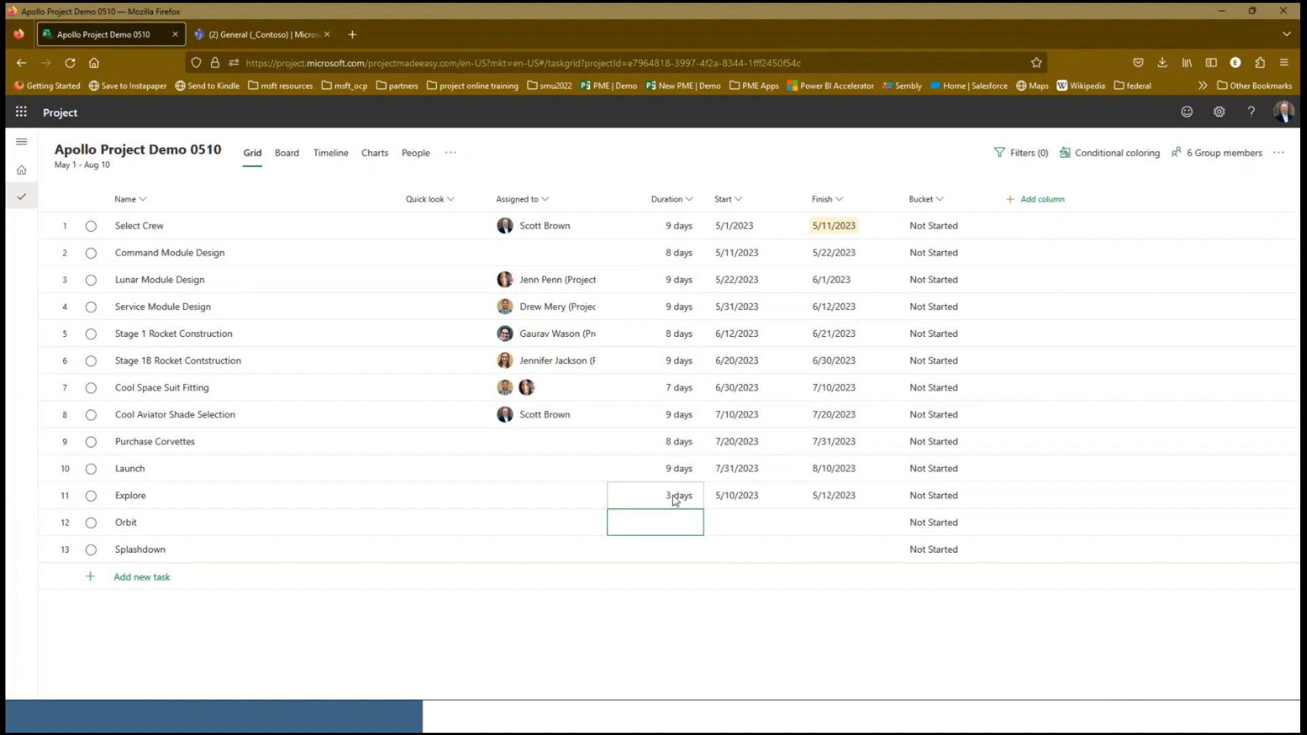
text(6)
key(Return)
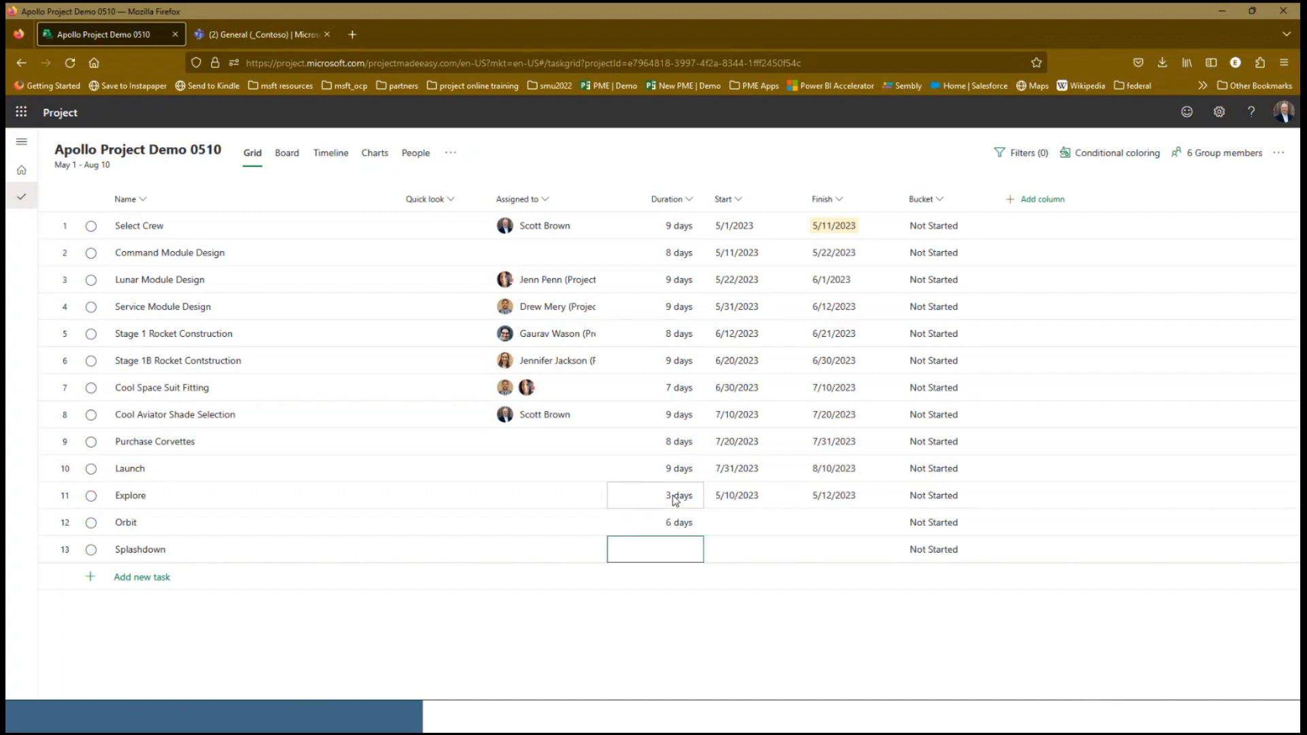
text(7)
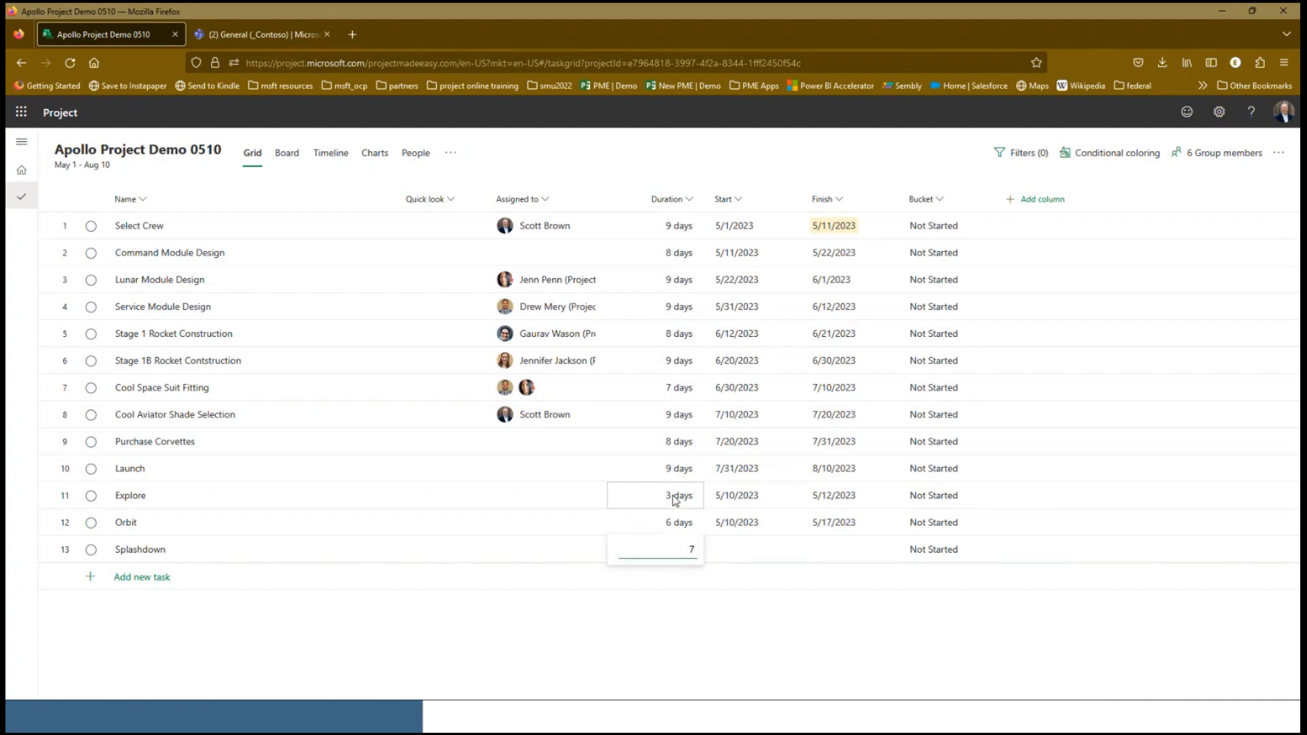
key(Return)
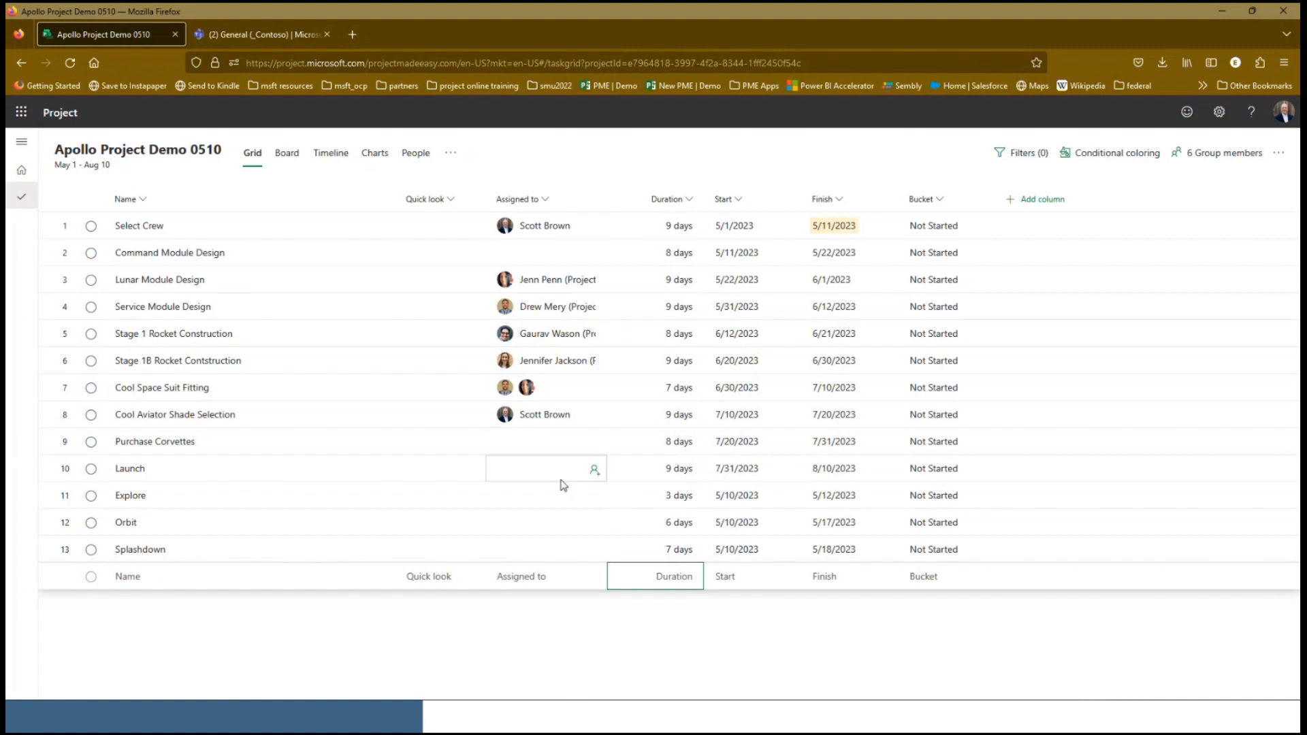
click(591, 526)
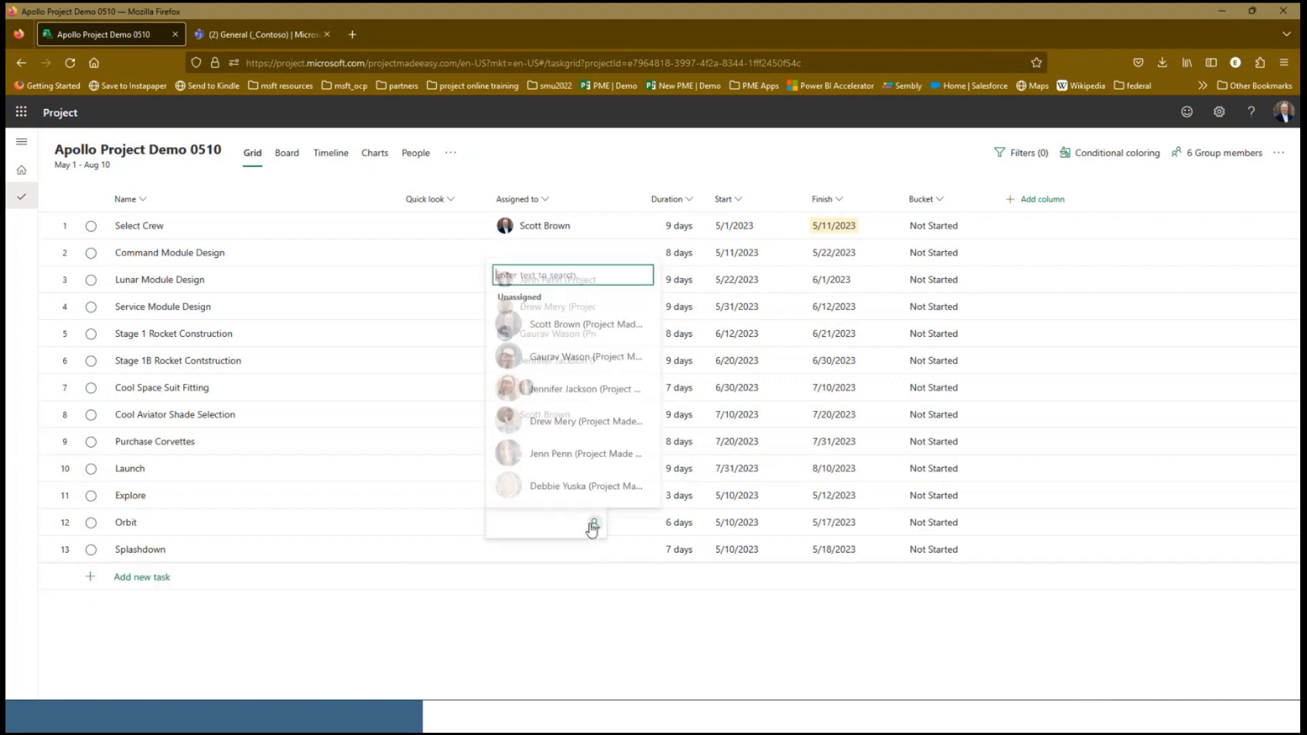
click(578, 452)
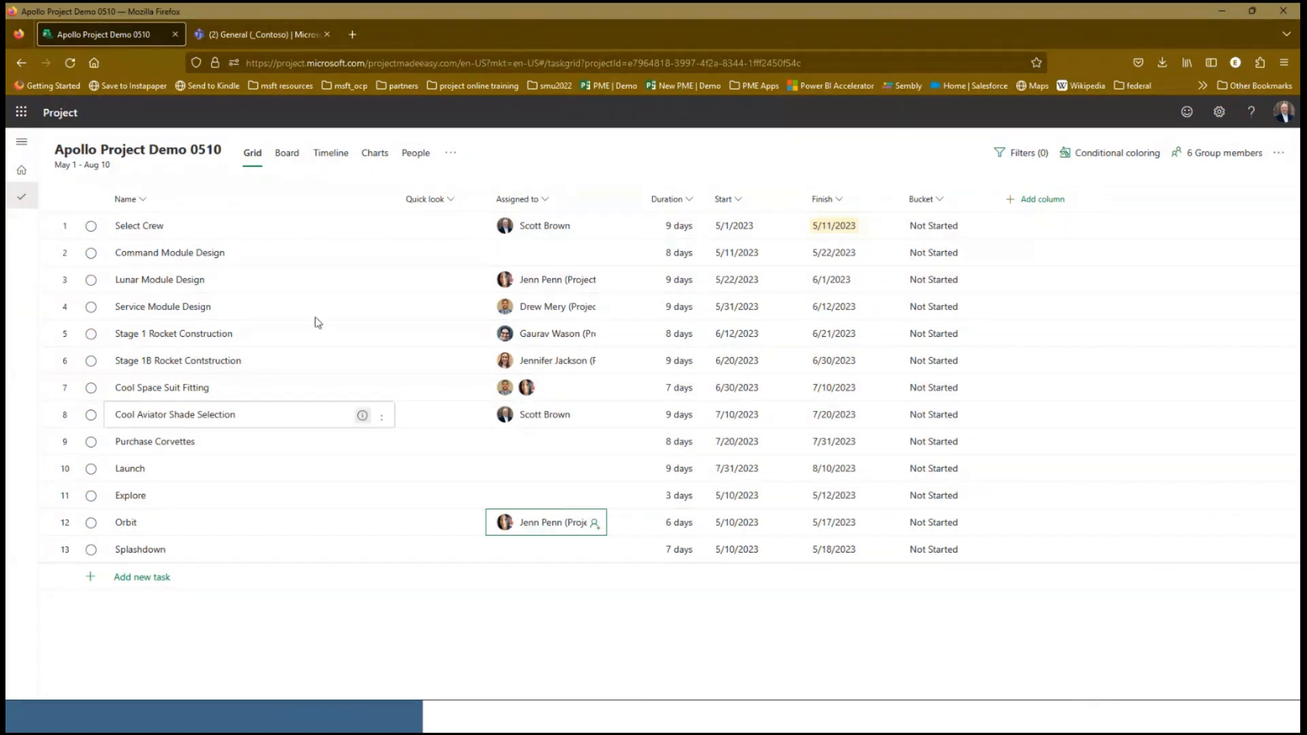
In the board view, colour the Not Started bucket pale grey, Next up pale yellow, In progress light green and Done light blue
click(285, 154)
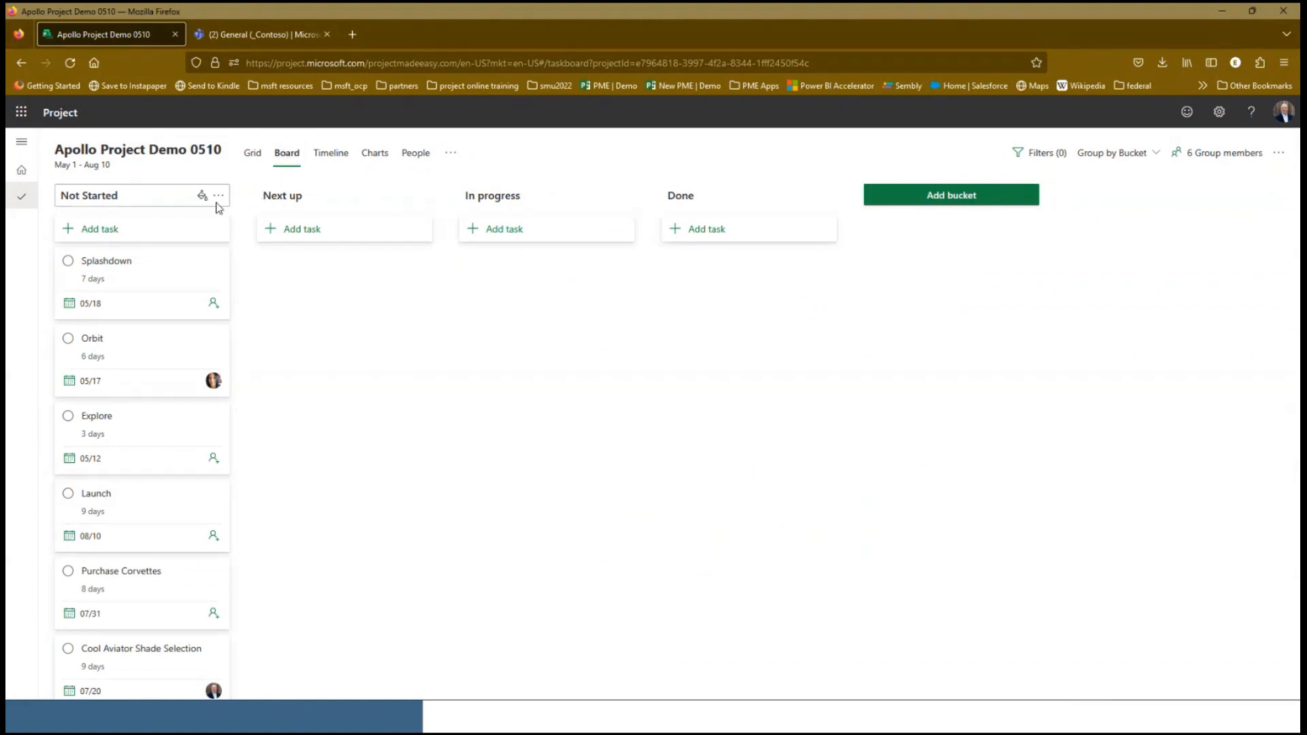
click(202, 196)
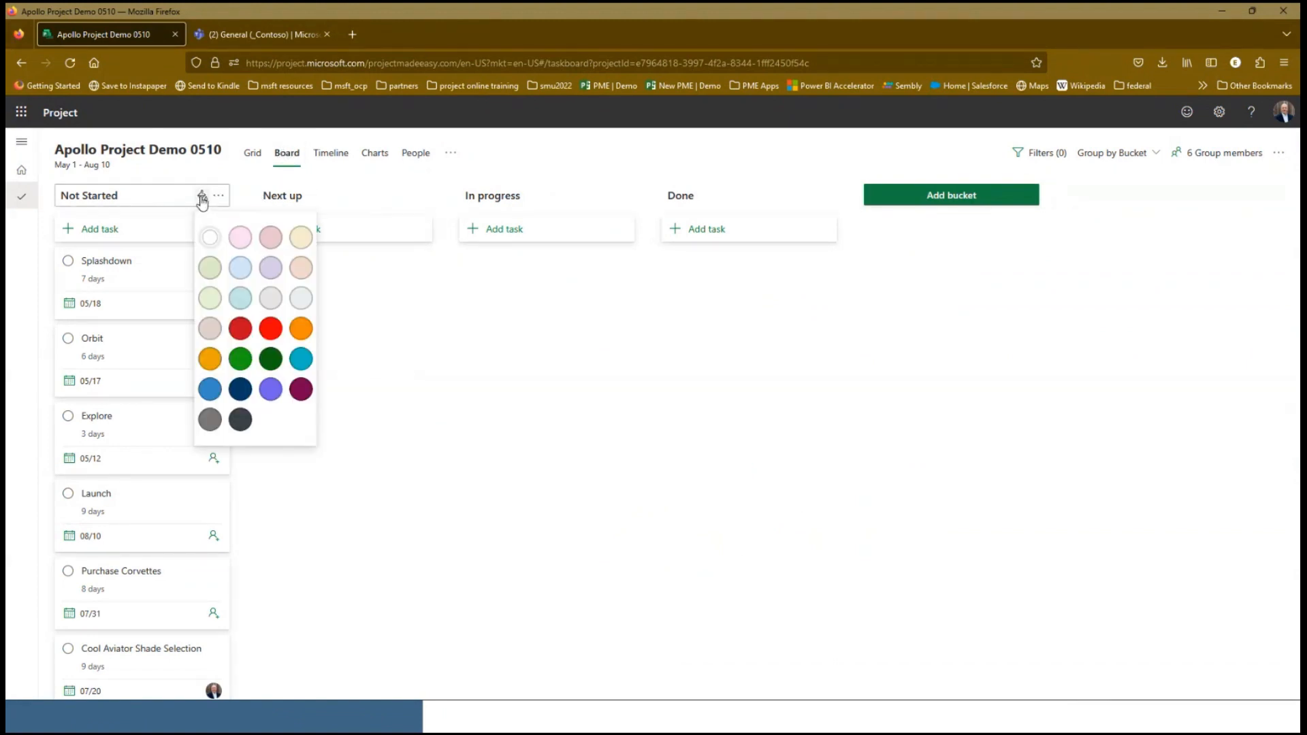
click(301, 298)
click(403, 197)
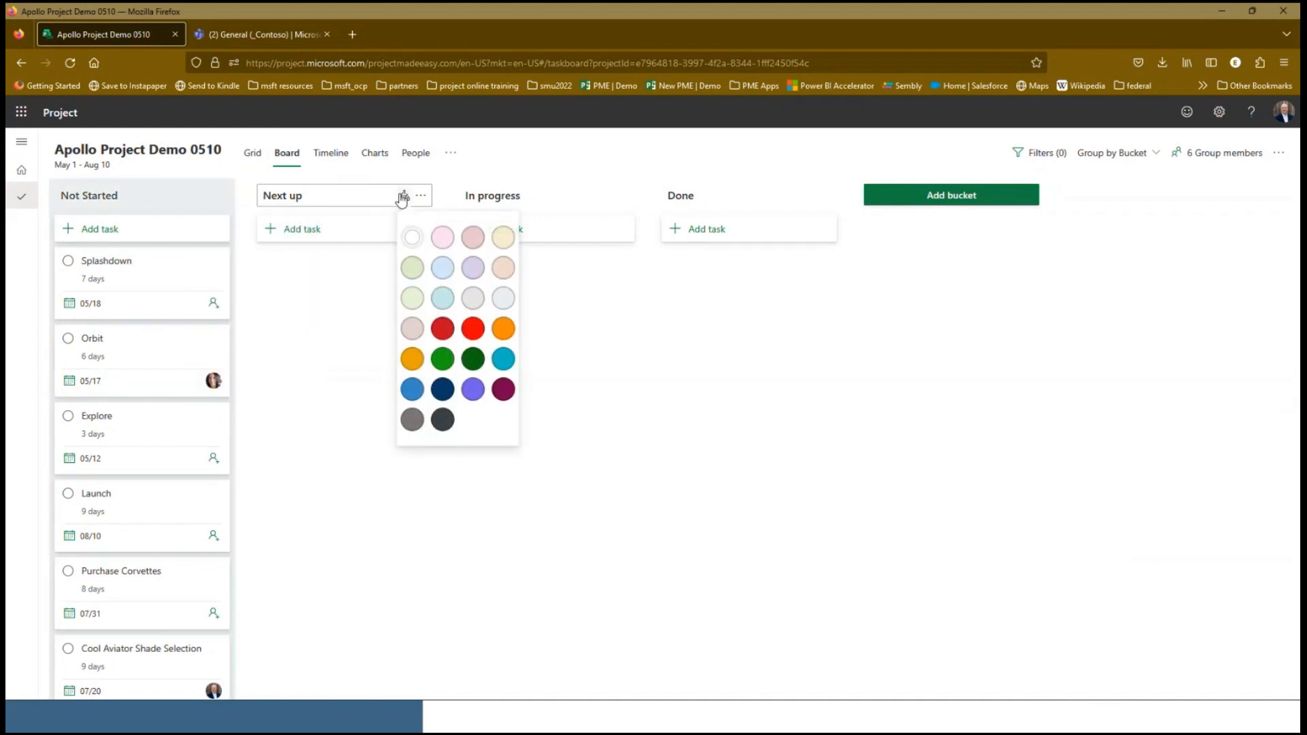
click(503, 237)
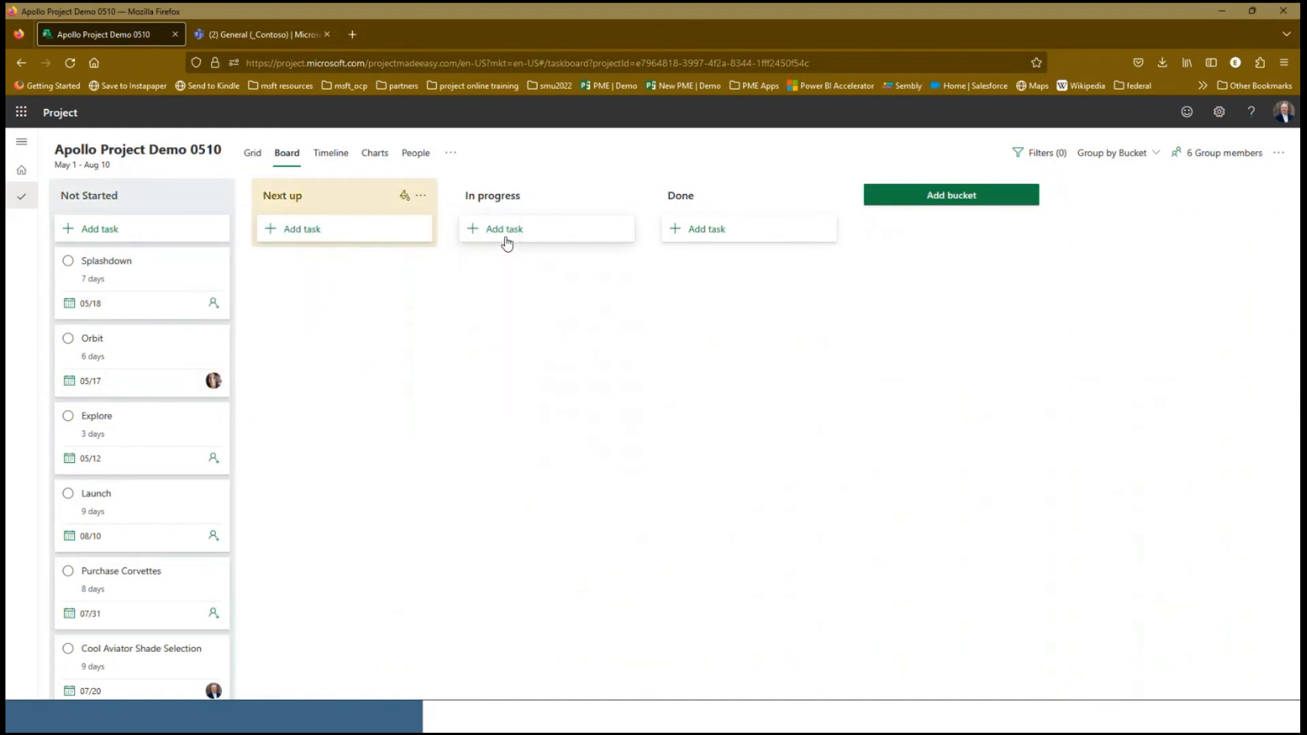
click(601, 199)
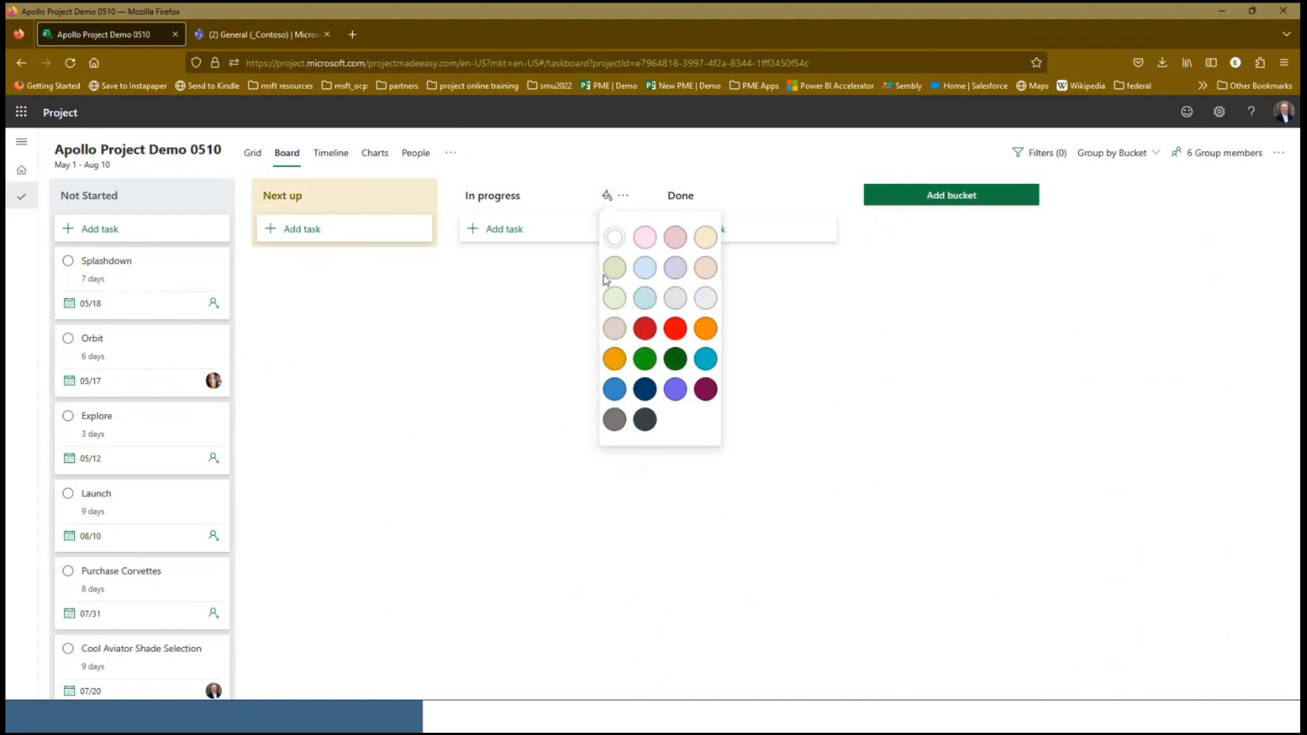
click(611, 294)
click(809, 196)
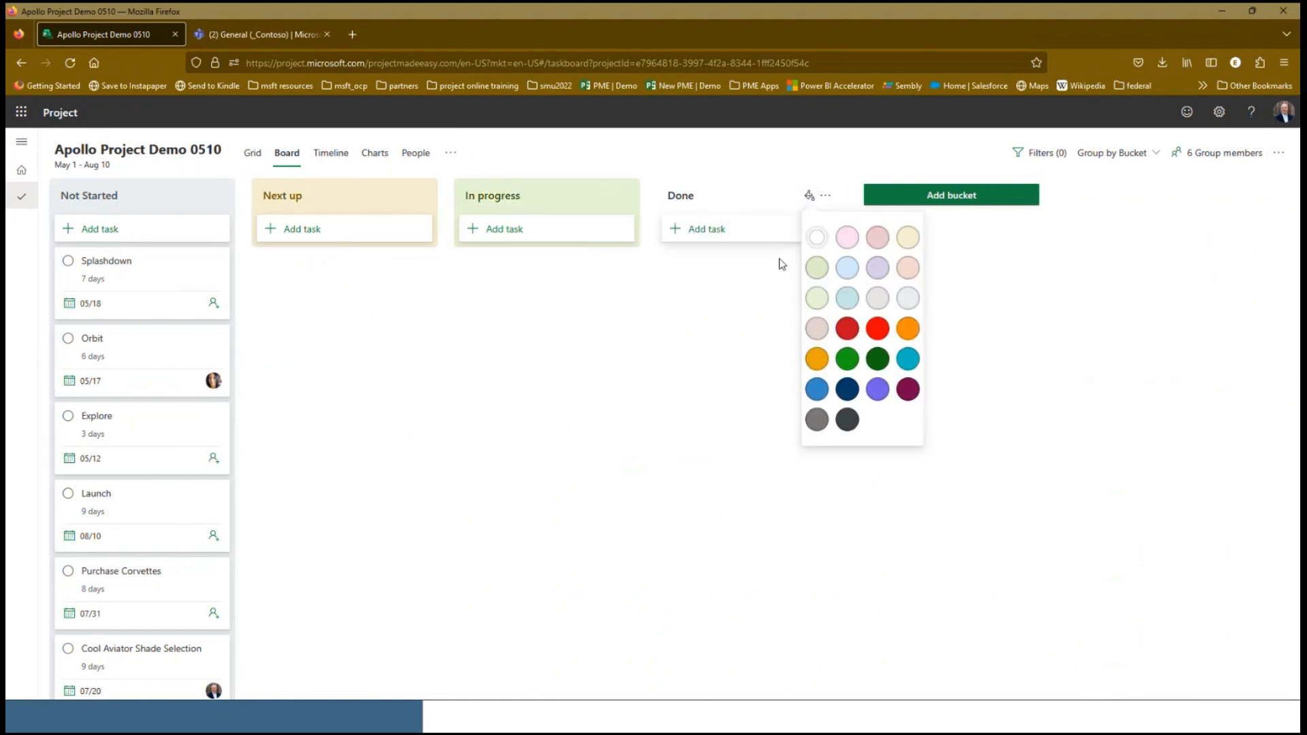
click(847, 268)
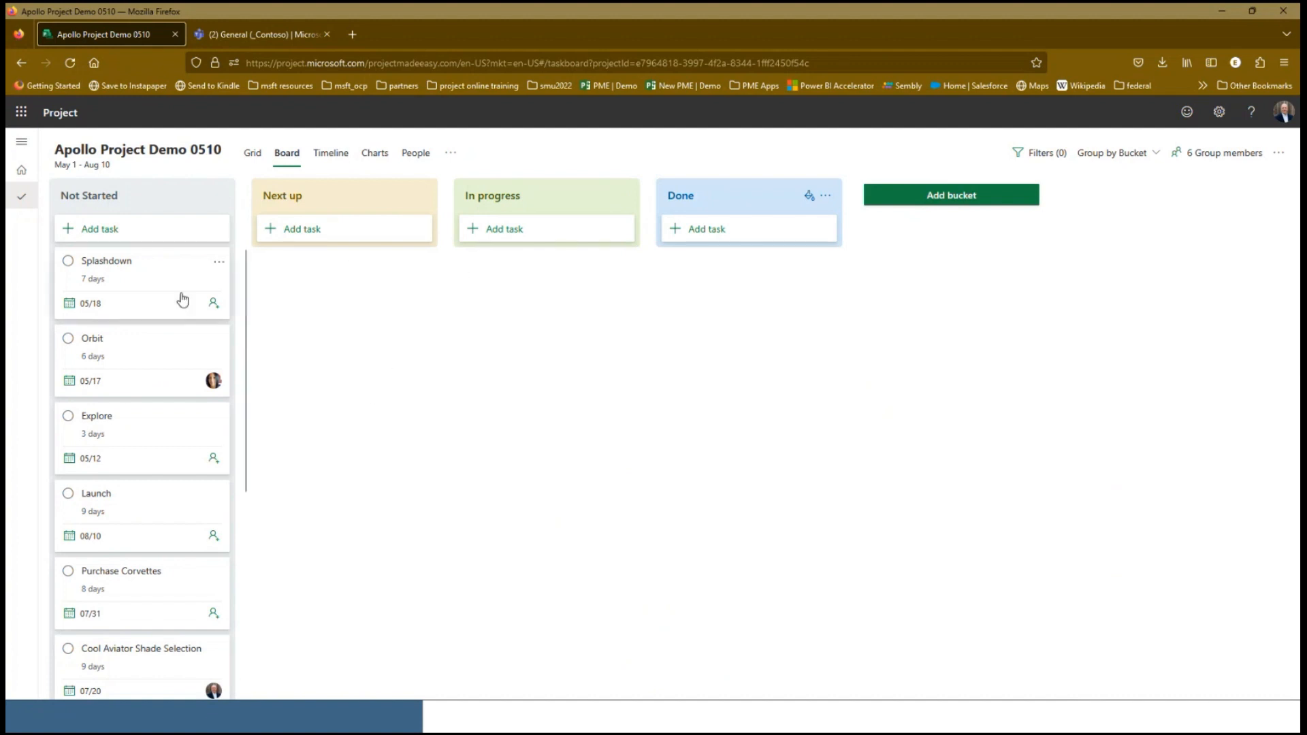
Move Splashdown and Launch to the Next up bucket and Cool Space Suit Fitting to the In progress bucket
drag(182, 295, 320, 297)
drag(189, 446, 381, 367)
drag(175, 574, 527, 289)
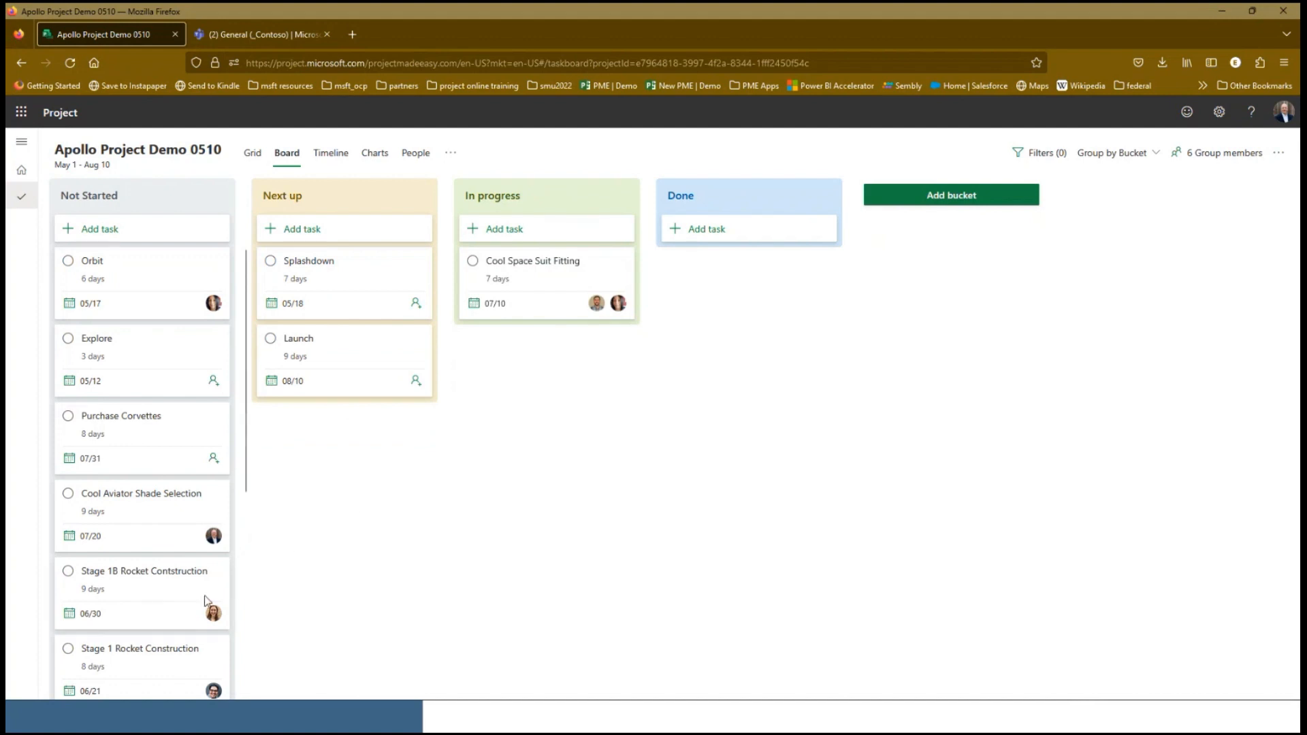
Move Select Crew to the Done bucket and Cool Aviator Shade Selection to the In progress bucket
scroll(140, 595, down, 2)
scroll(141, 594, down, 3)
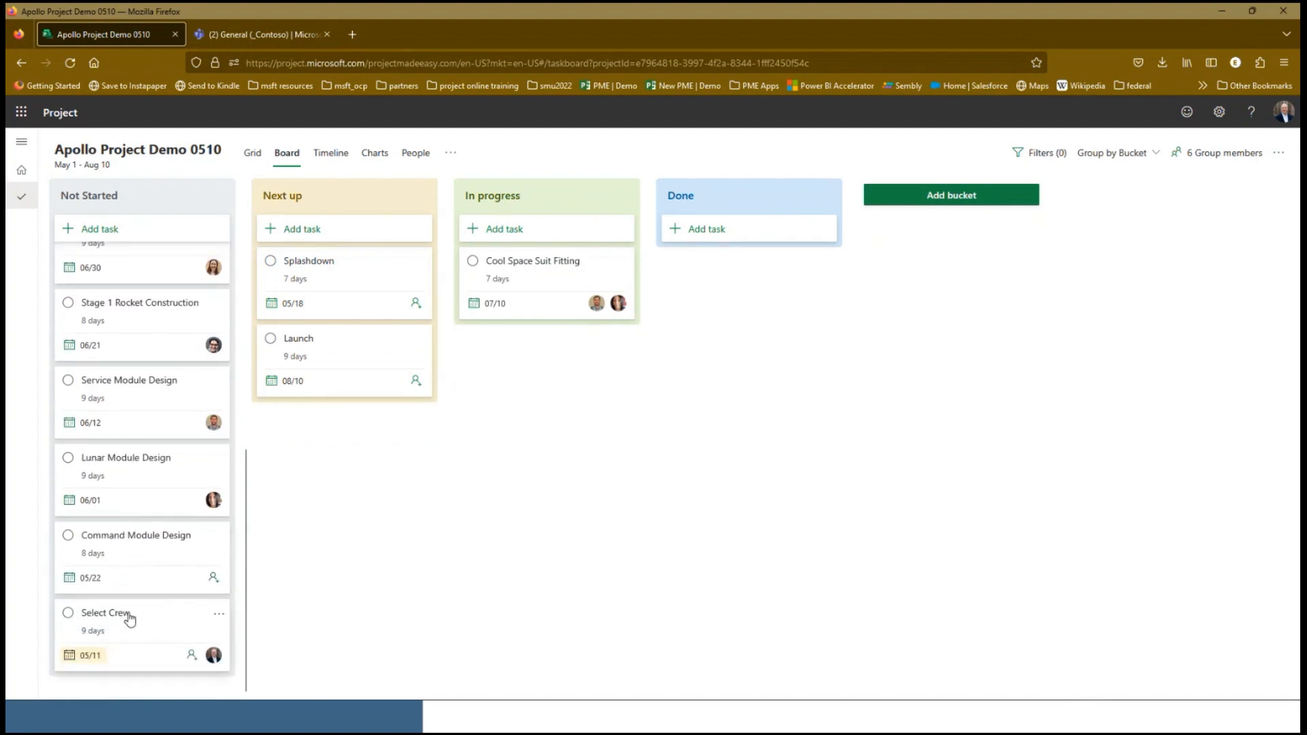
drag(128, 615, 723, 243)
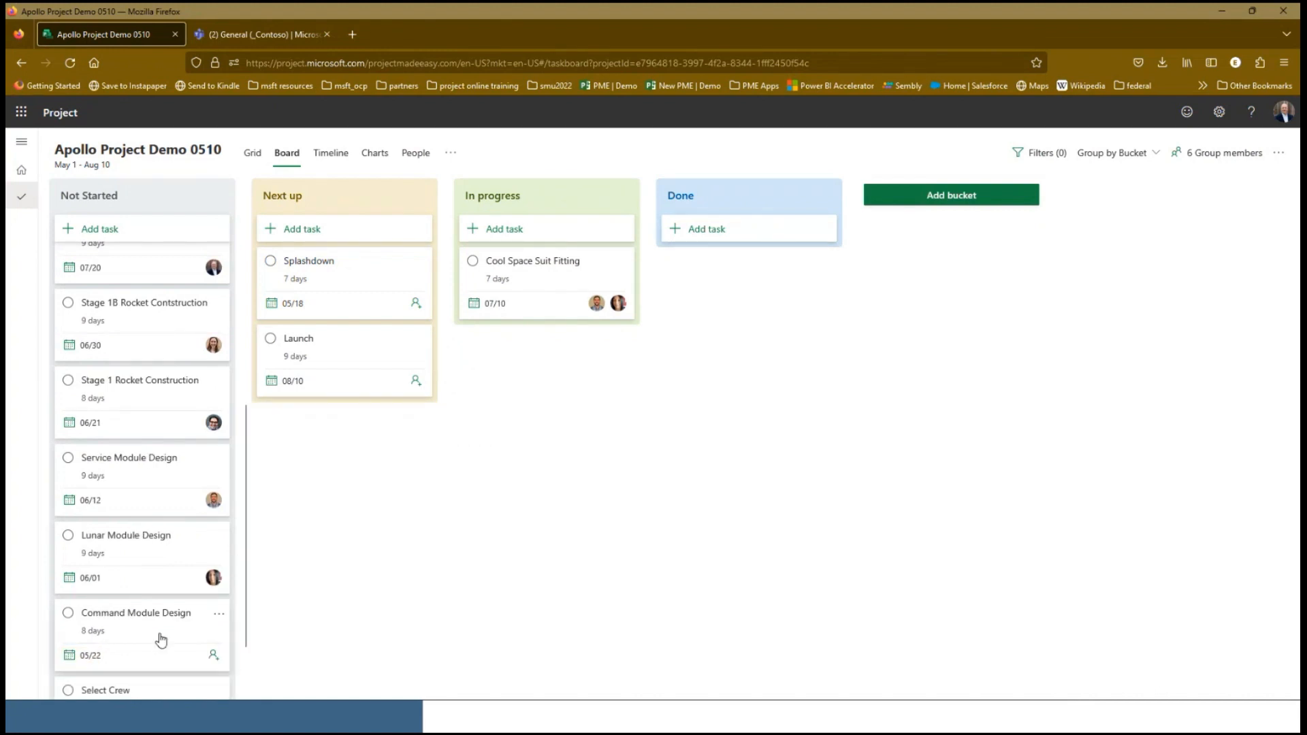
scroll(163, 635, down, 1)
drag(166, 619, 711, 334)
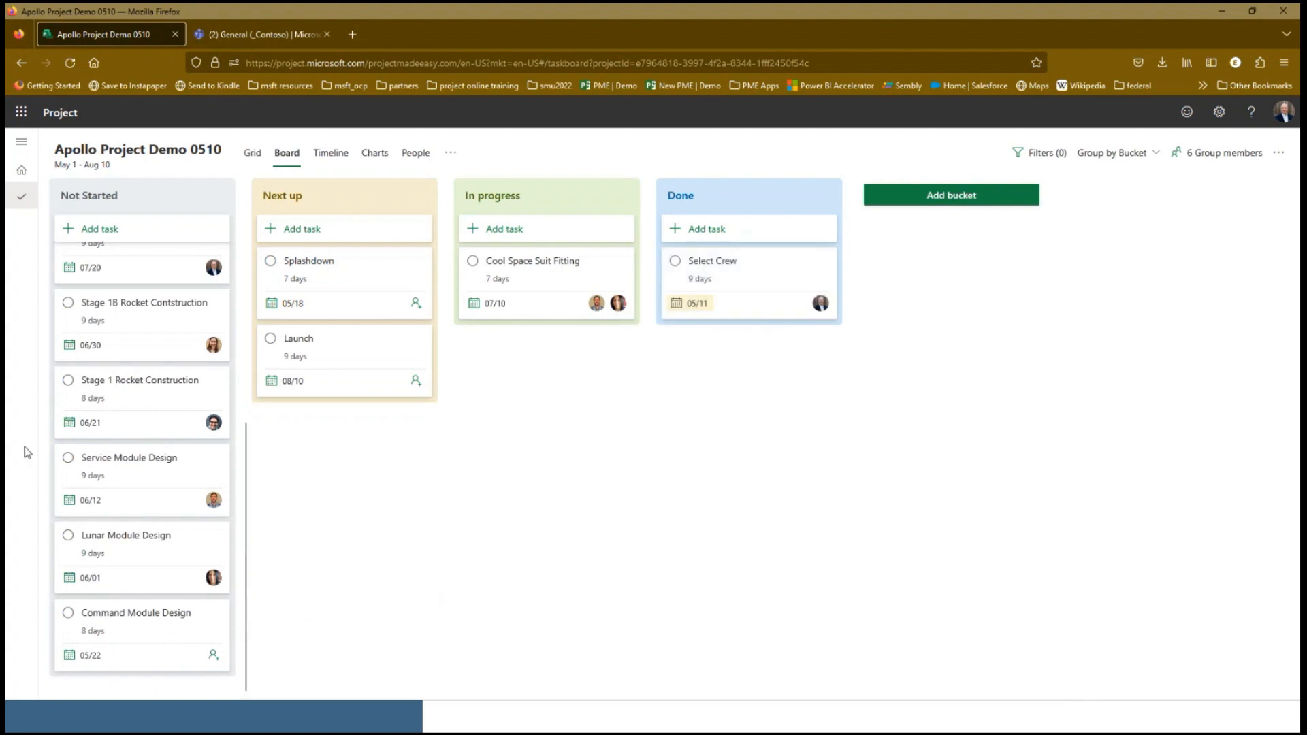
scroll(128, 471, up, 2)
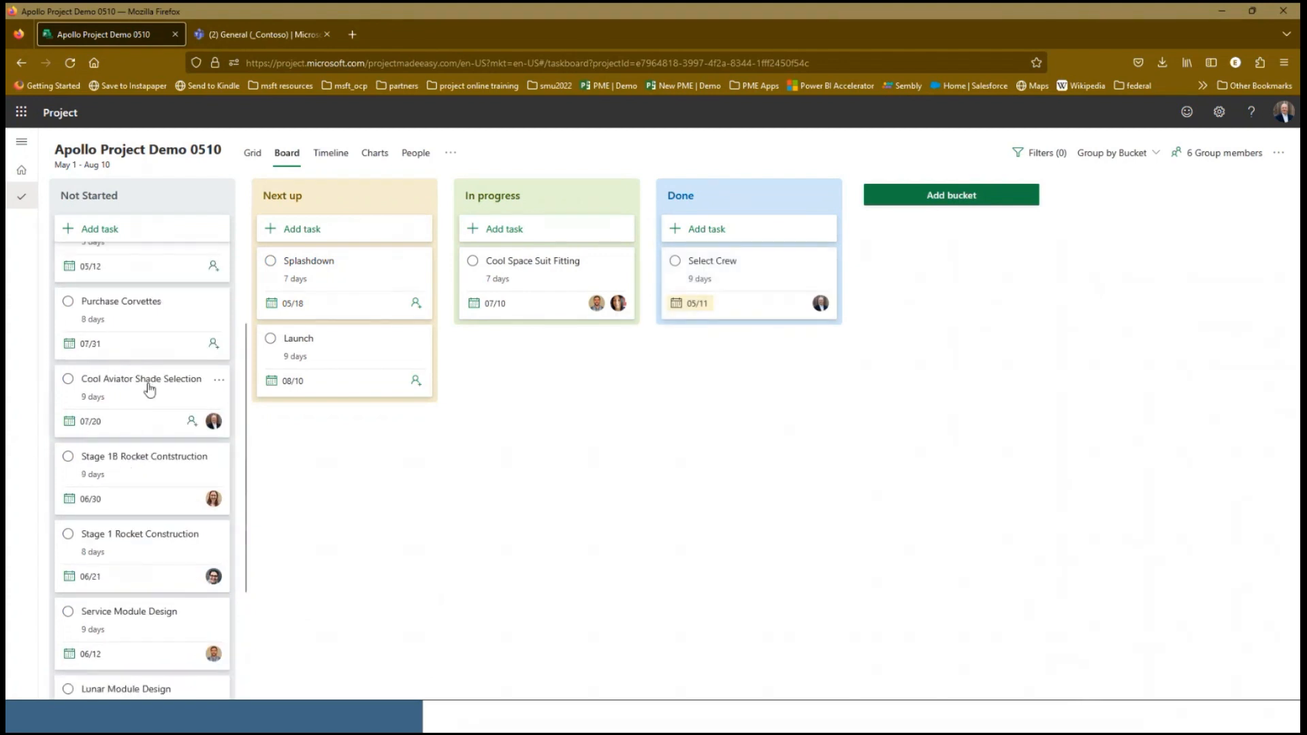
drag(146, 386, 495, 401)
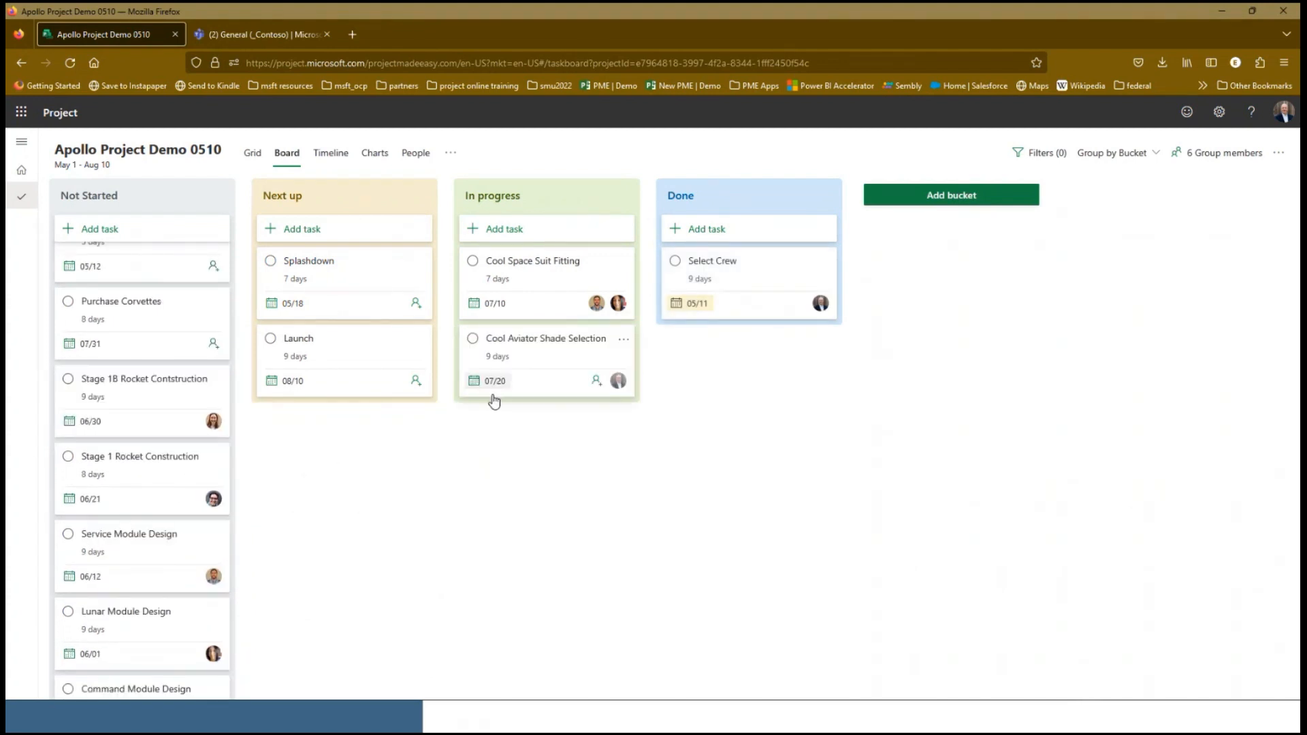
Group the board by Progress and move Select Crew to Completed
click(1138, 163)
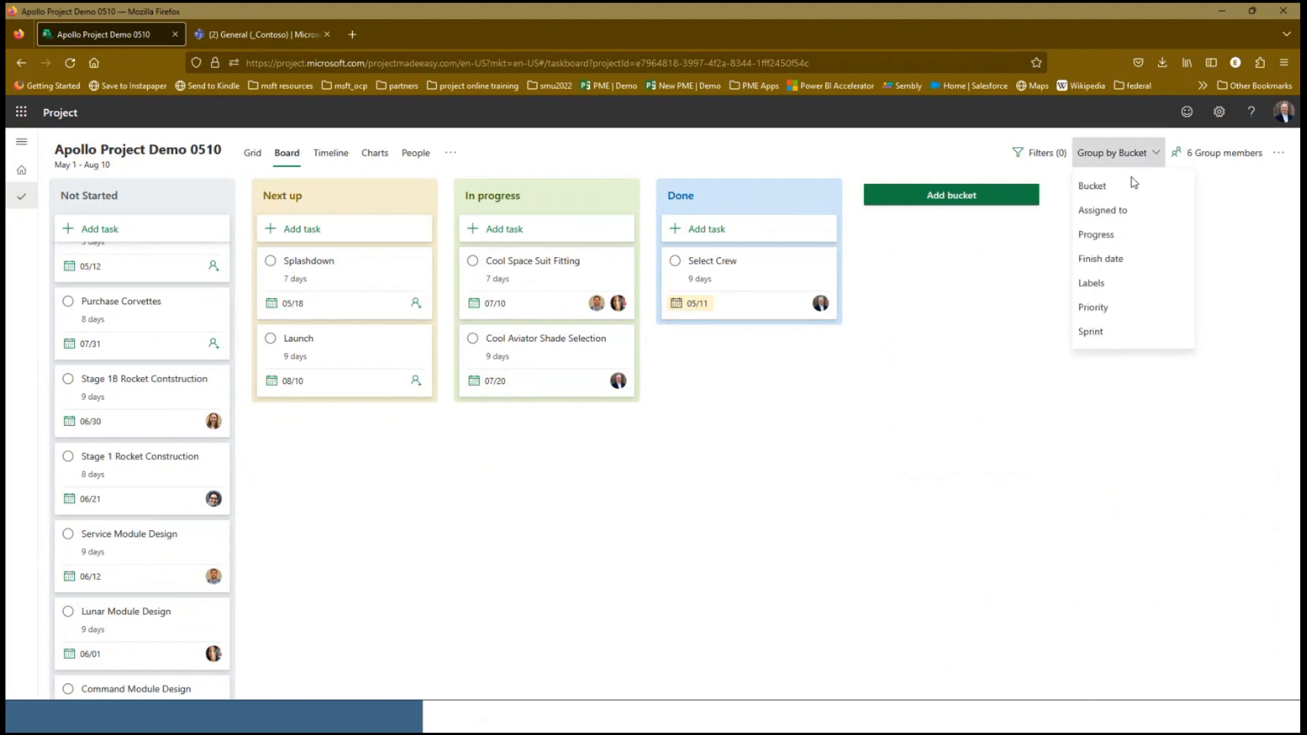
click(1117, 238)
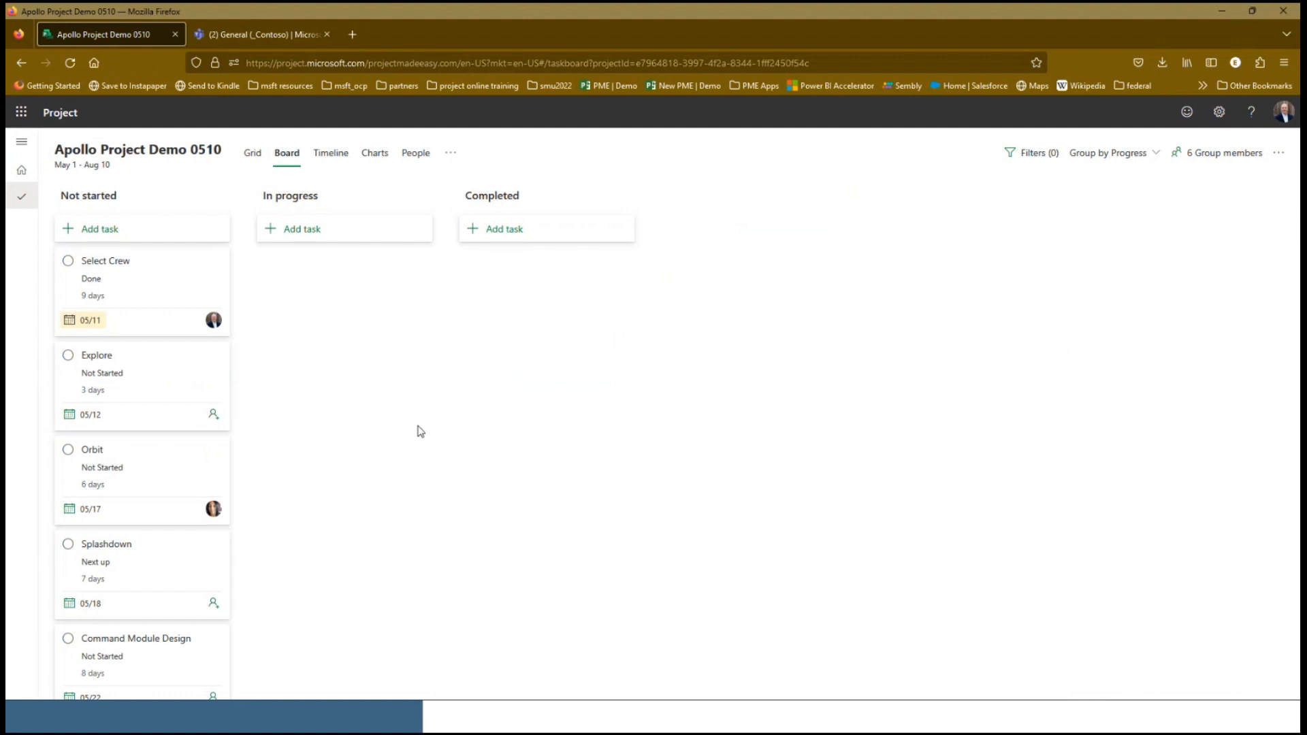
drag(157, 291, 507, 296)
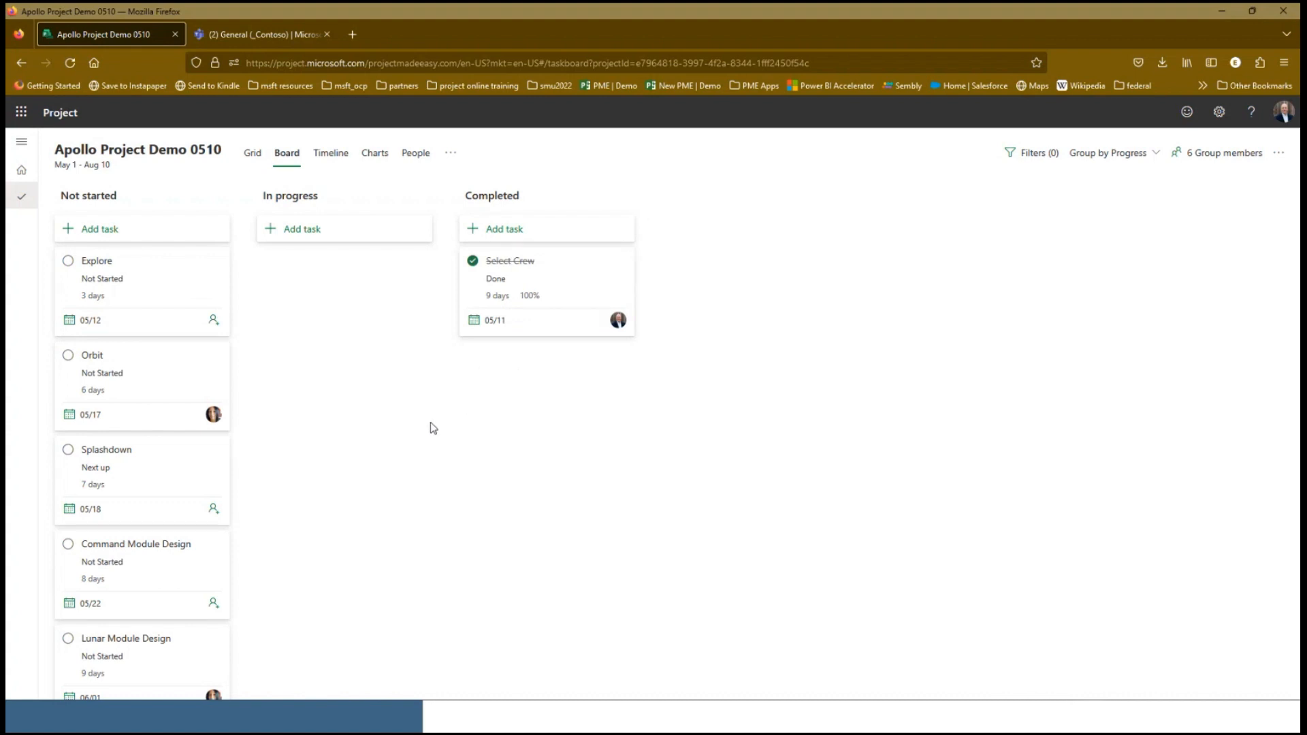
Move Lunar Module Design and Service Module Design from Not started to In progress on the progress board
scroll(195, 490, down, 3)
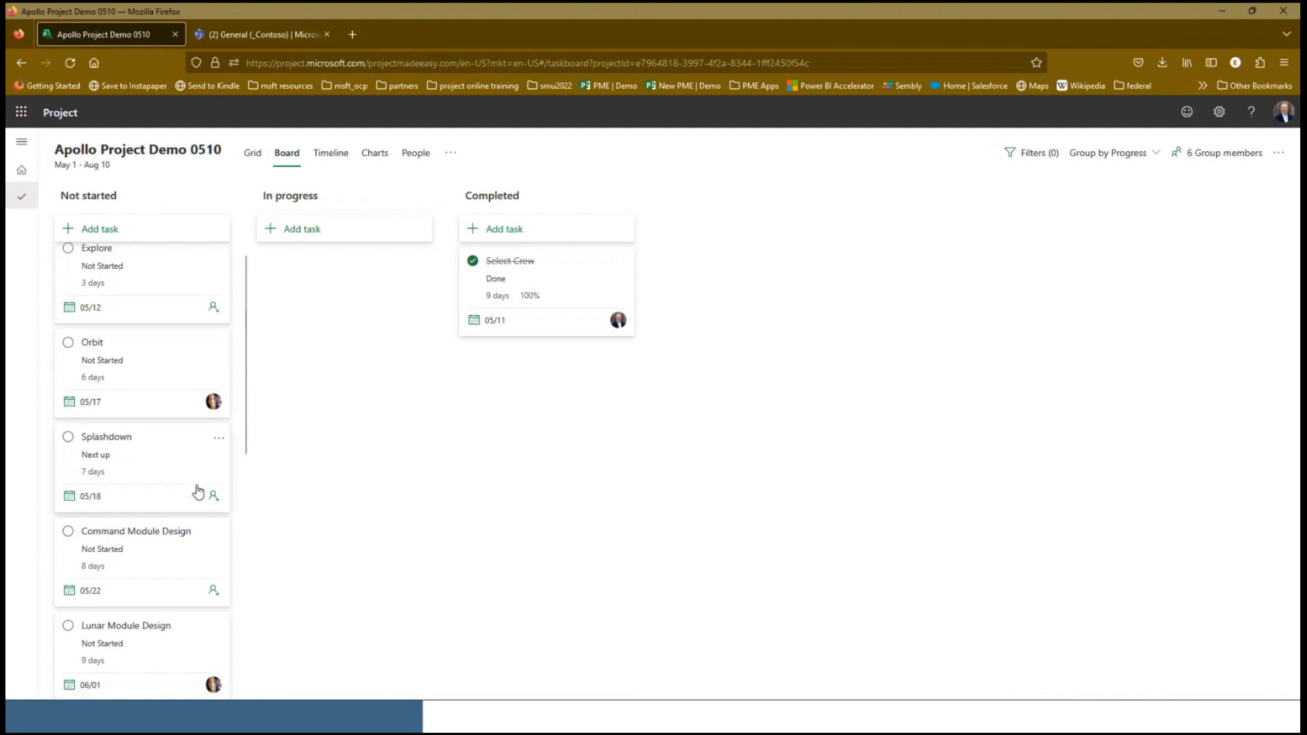
scroll(197, 491, down, 3)
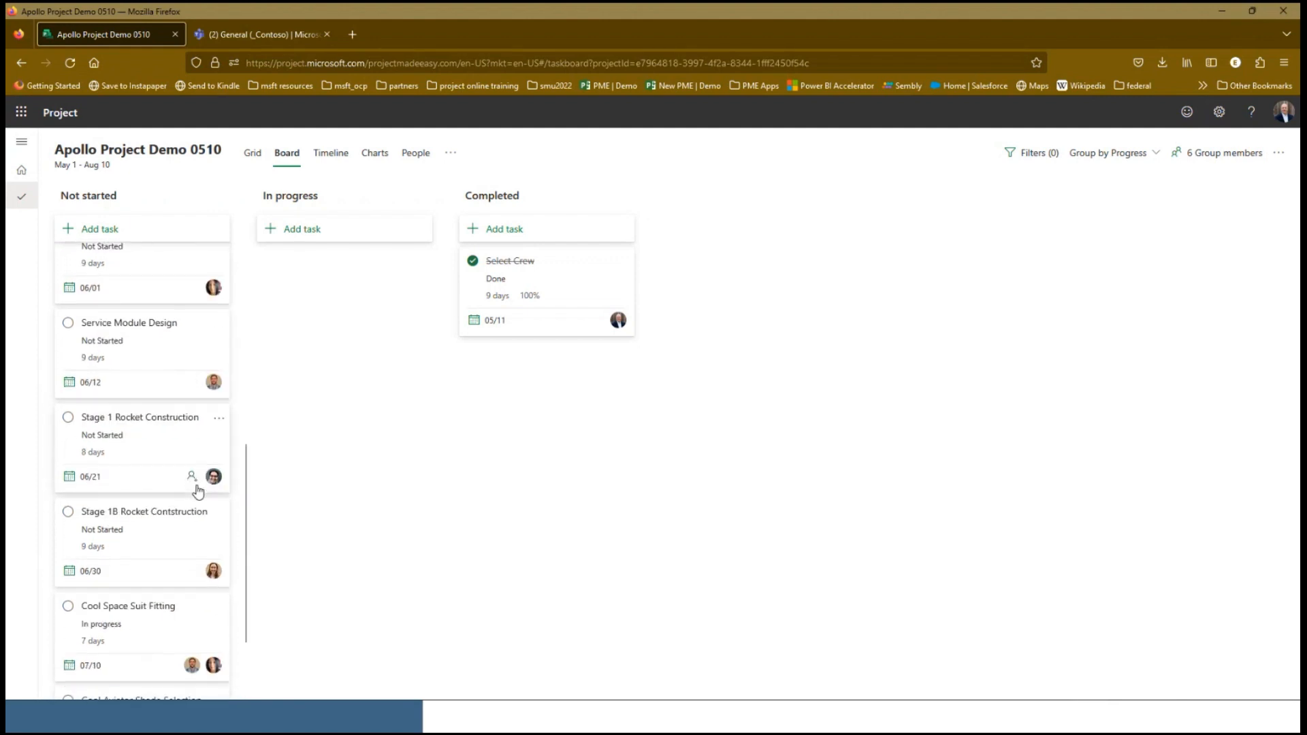
scroll(198, 491, up, 1)
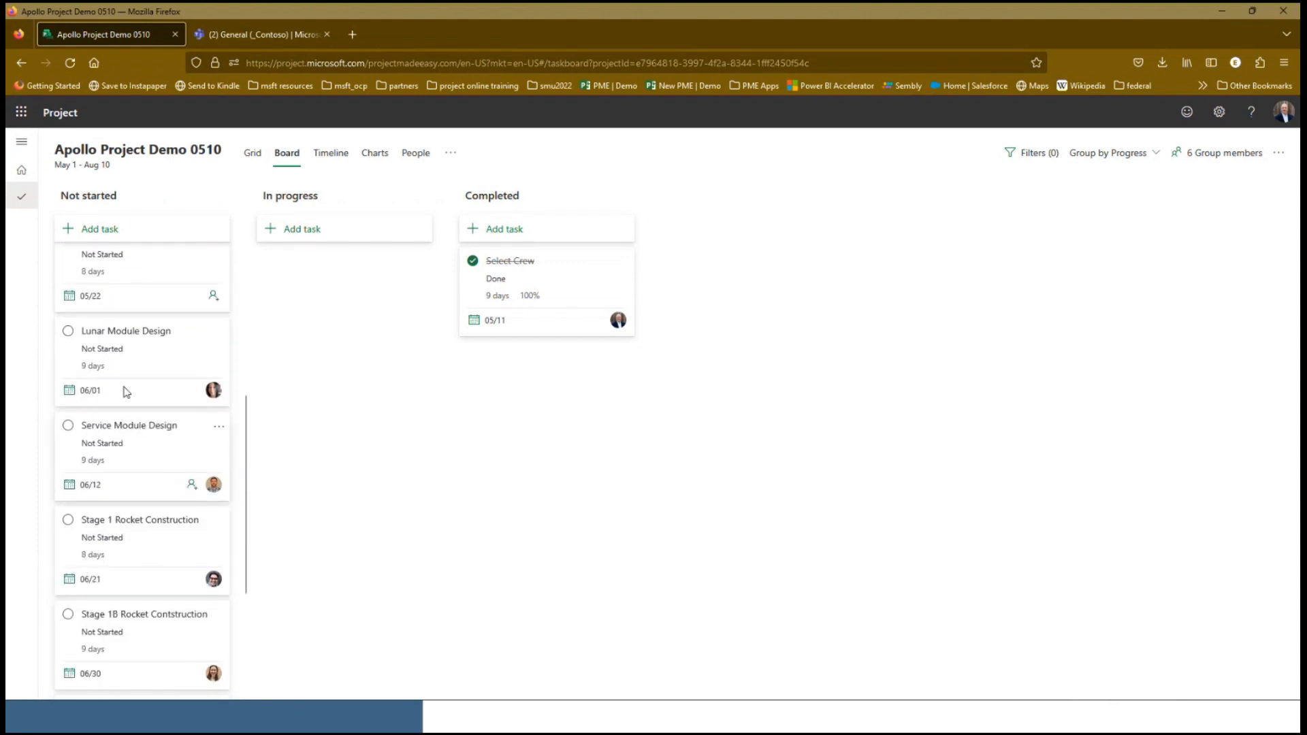
drag(226, 347, 261, 348)
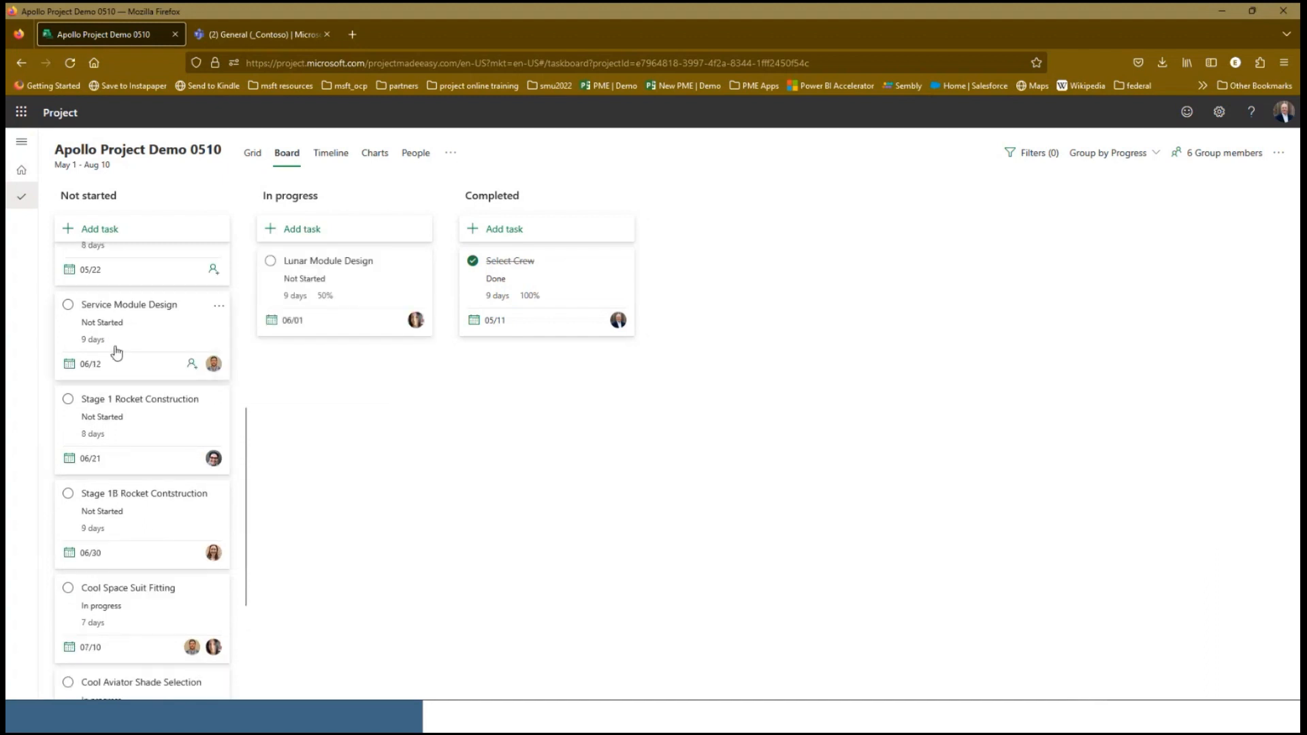
drag(116, 350, 297, 389)
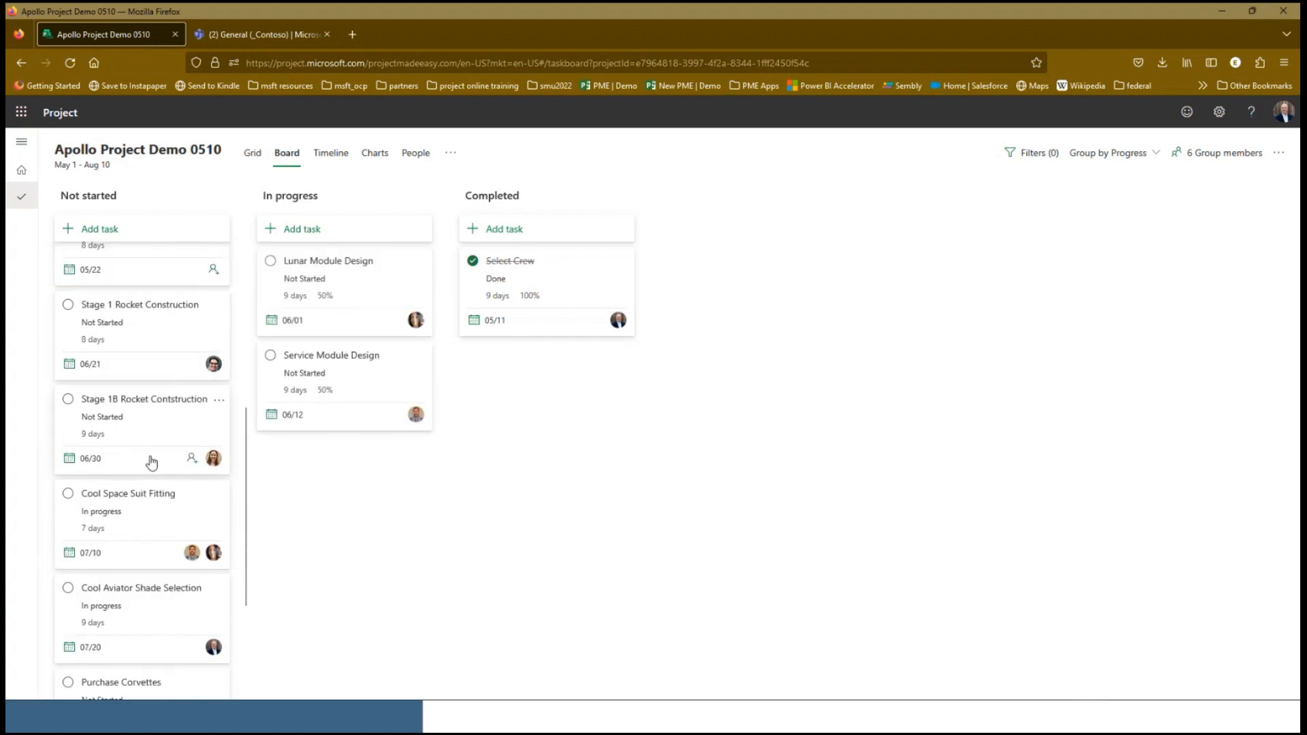
scroll(151, 463, down, 1)
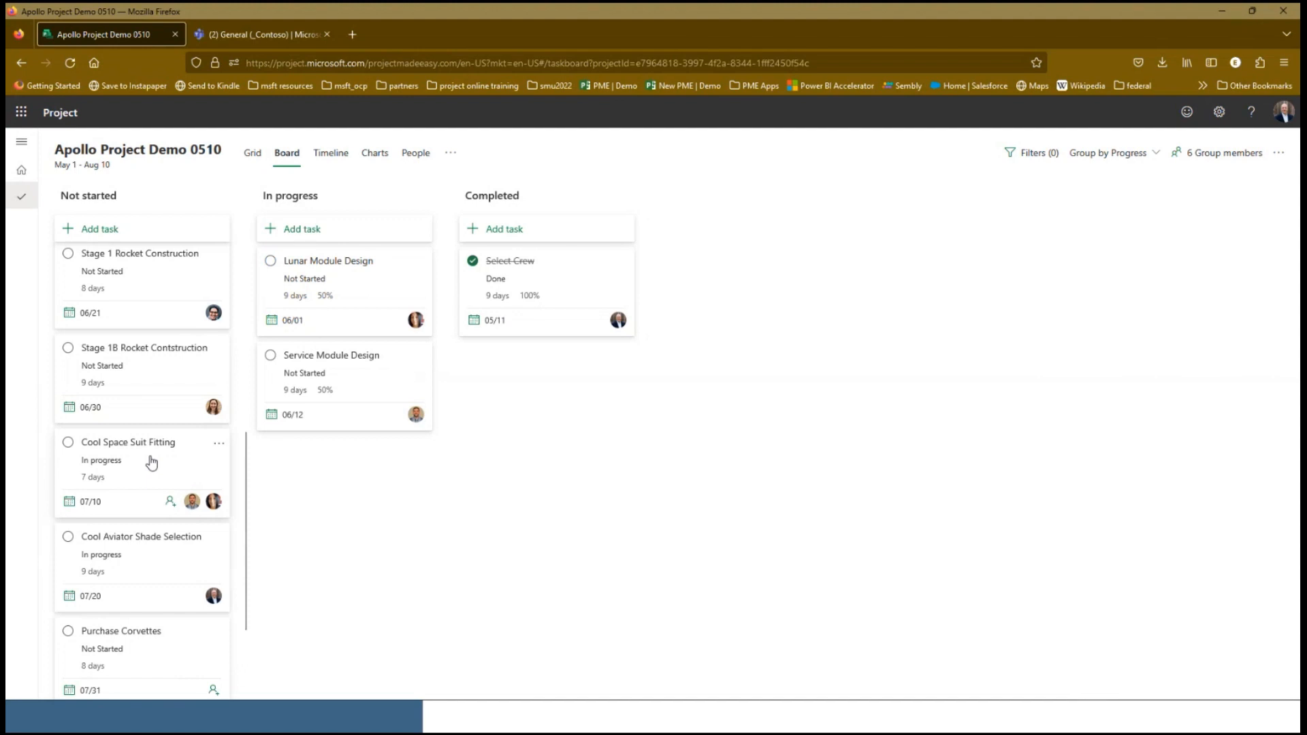
scroll(151, 462, down, 1)
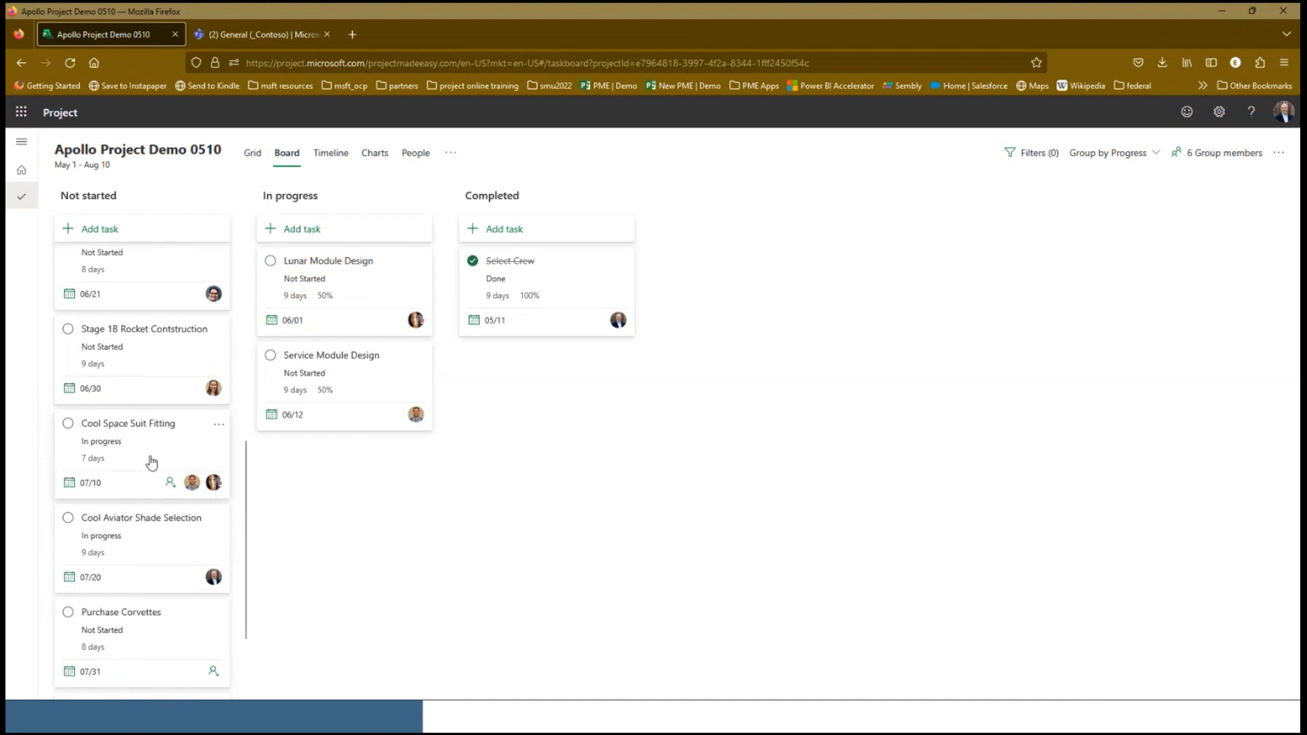
Move Cool Aviator Shade Selection to In progress on the board and set Command Module Design to 17% complete
drag(135, 497, 279, 487)
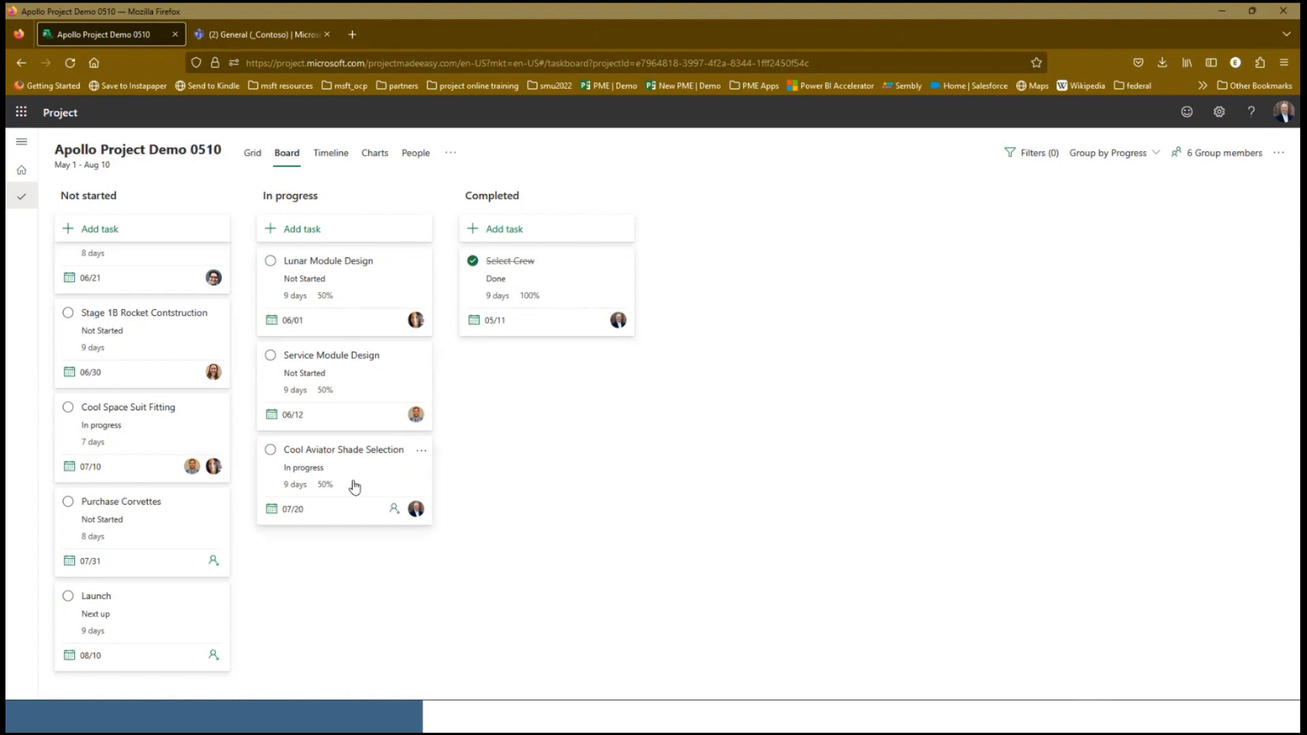
scroll(185, 575, up, 3)
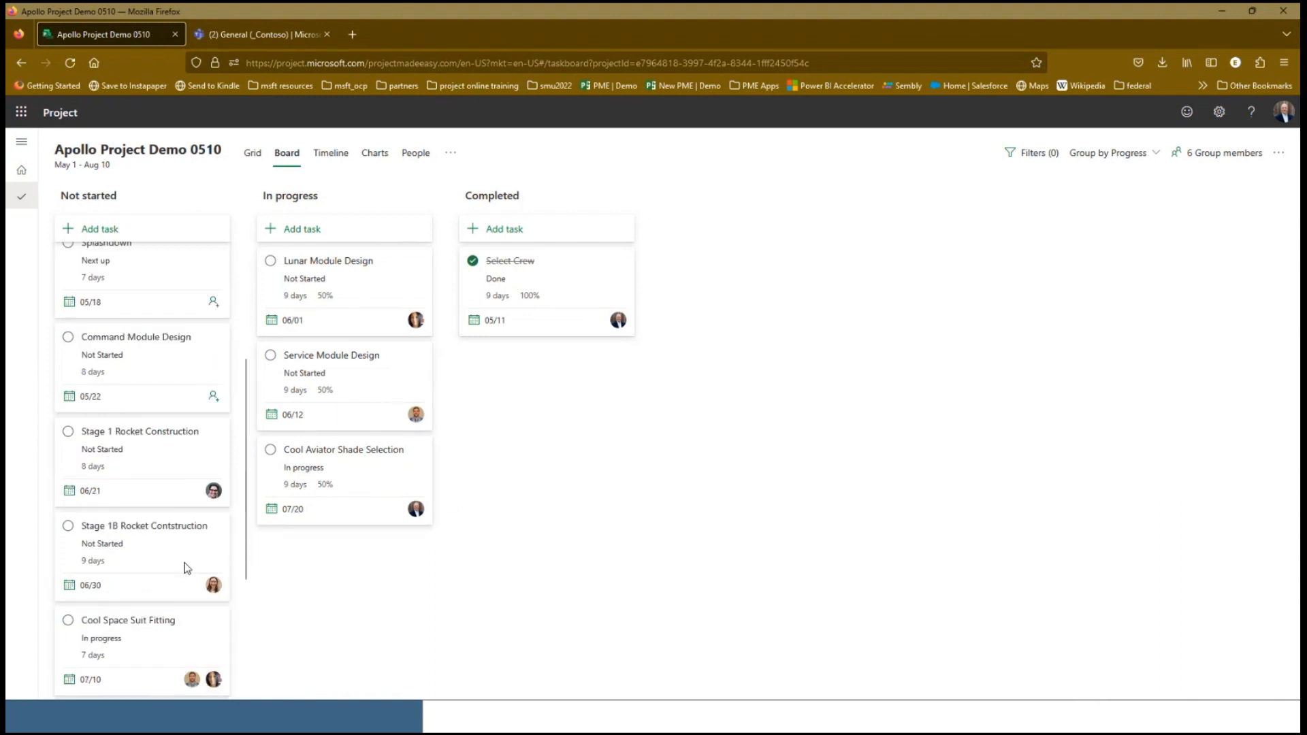
scroll(180, 570, up, 3)
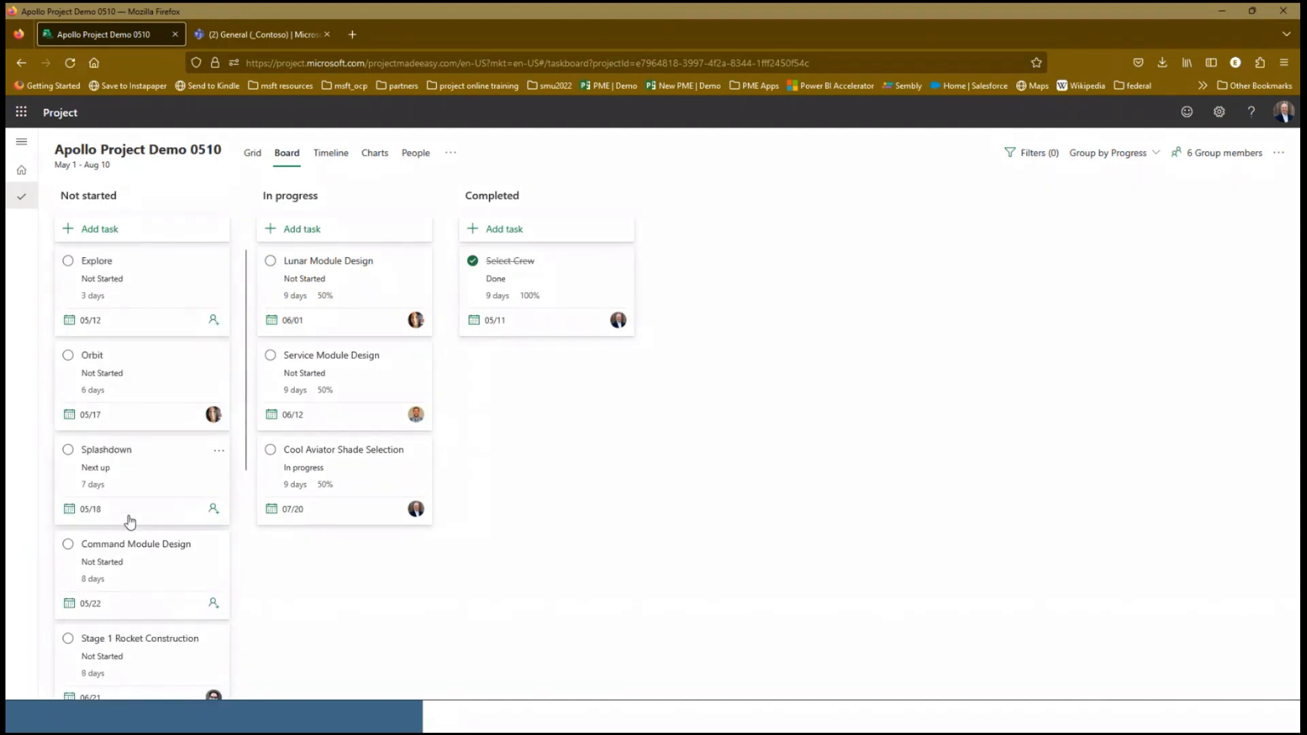
click(151, 557)
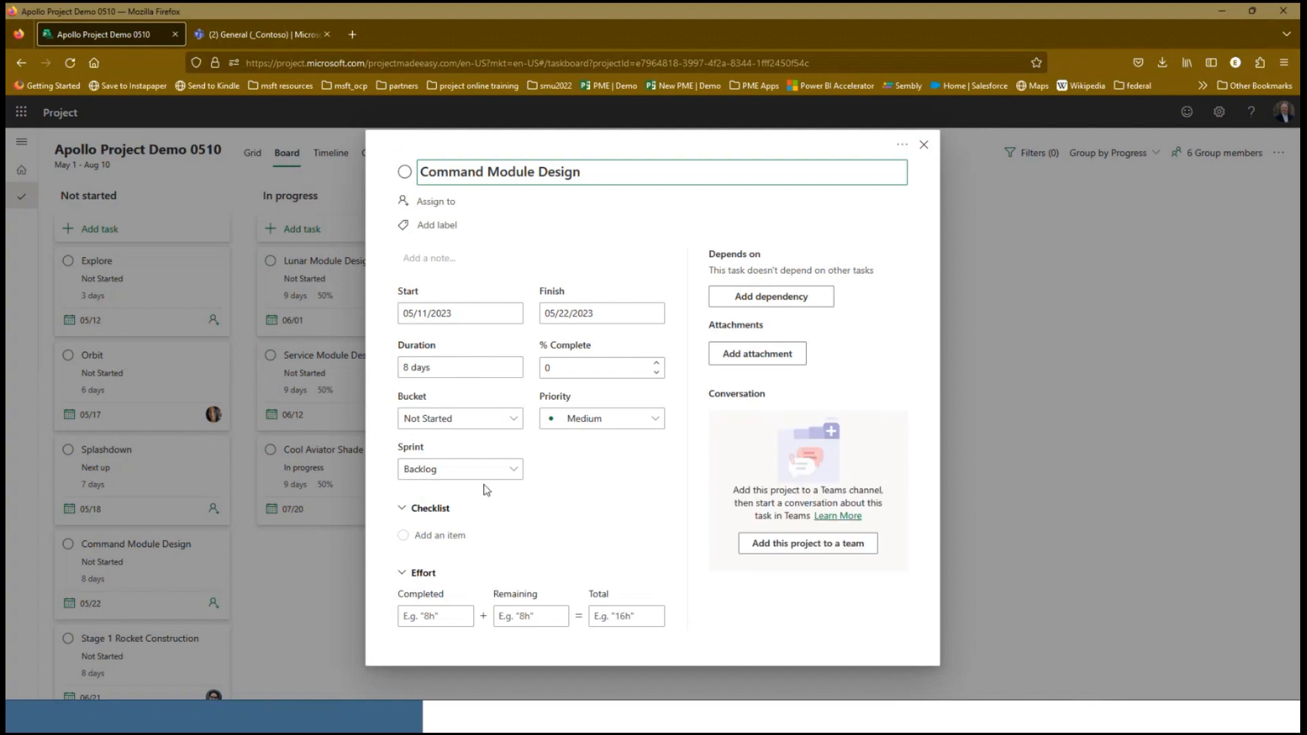
click(657, 362)
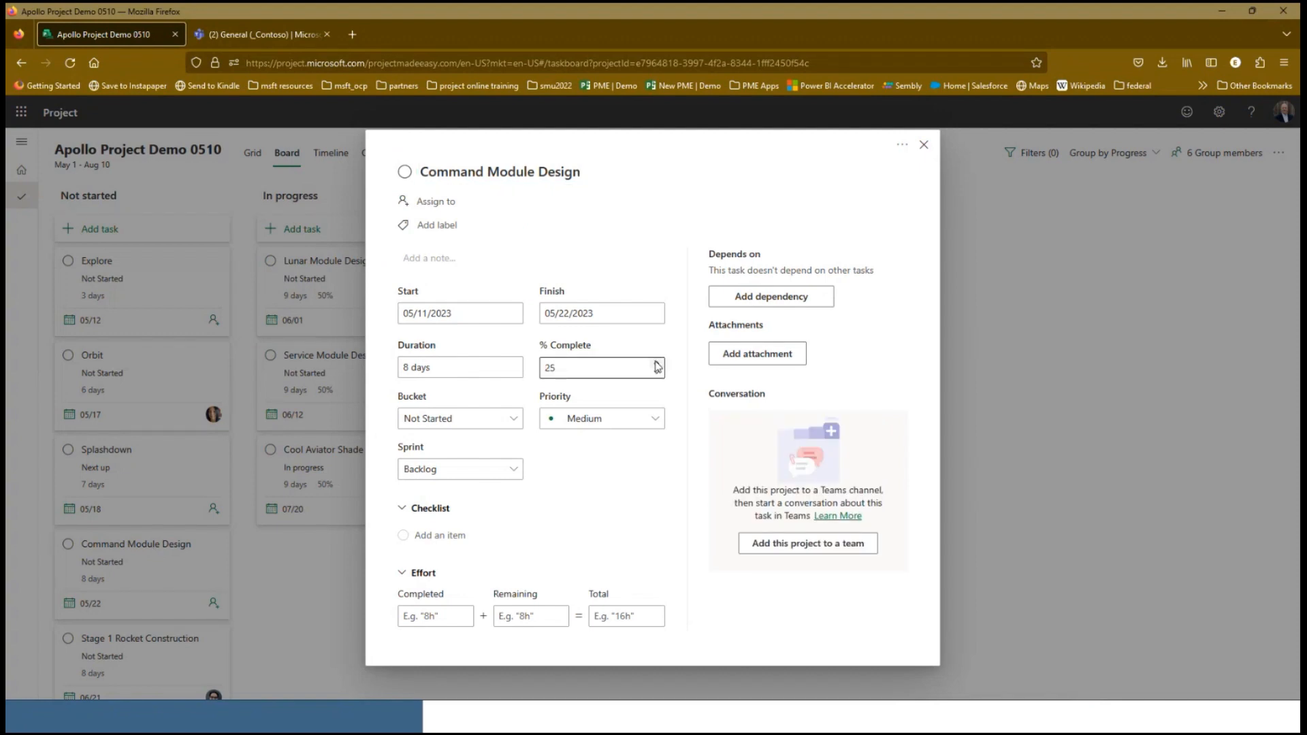
double_click(580, 364)
text(17)
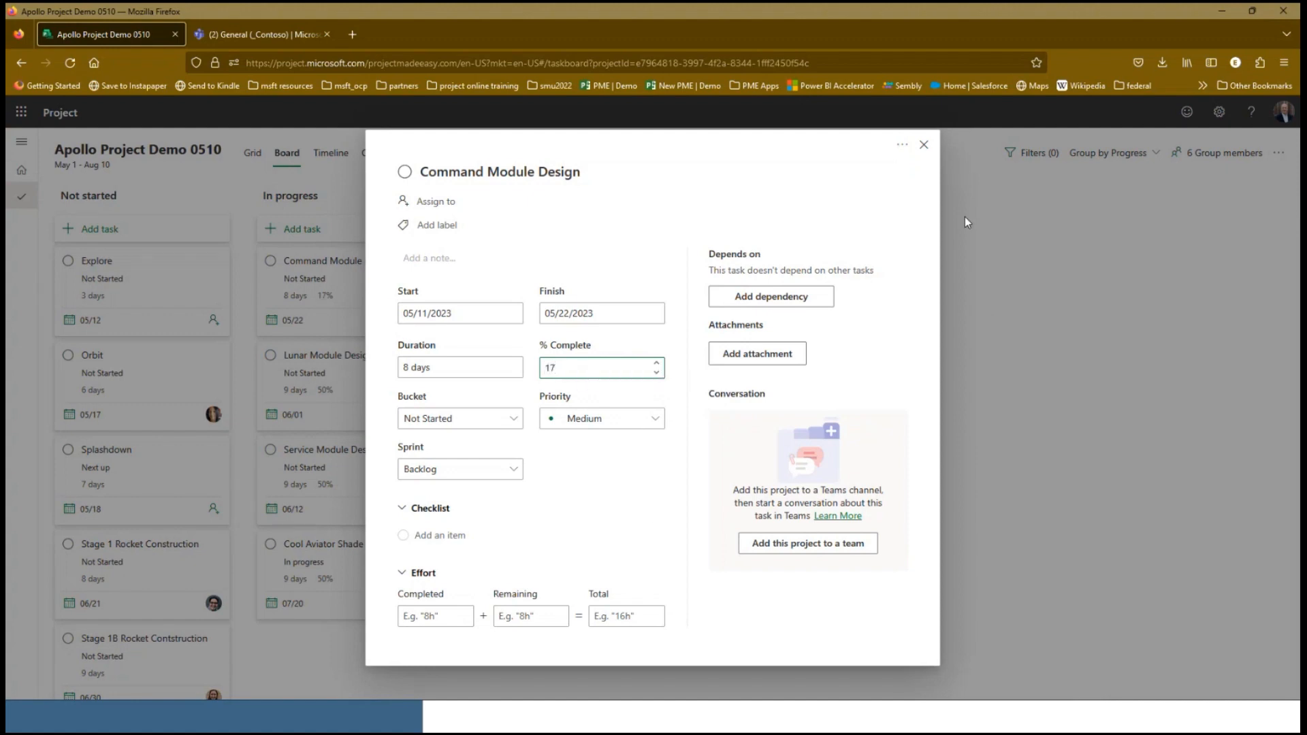
click(923, 144)
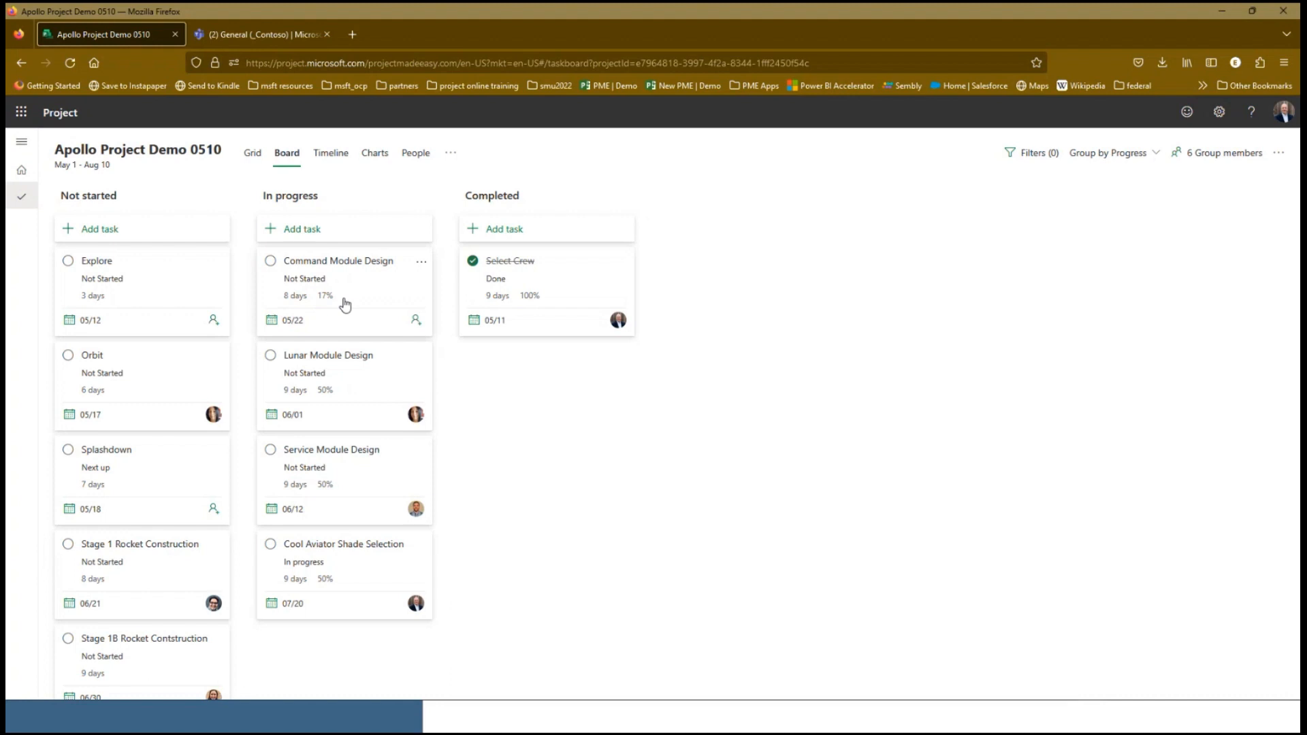
Make Stage 1 Rocket Construction and Stage 1B Rocket Contstruction subtasks of Service Module Design in the grid, and return to the board
click(258, 158)
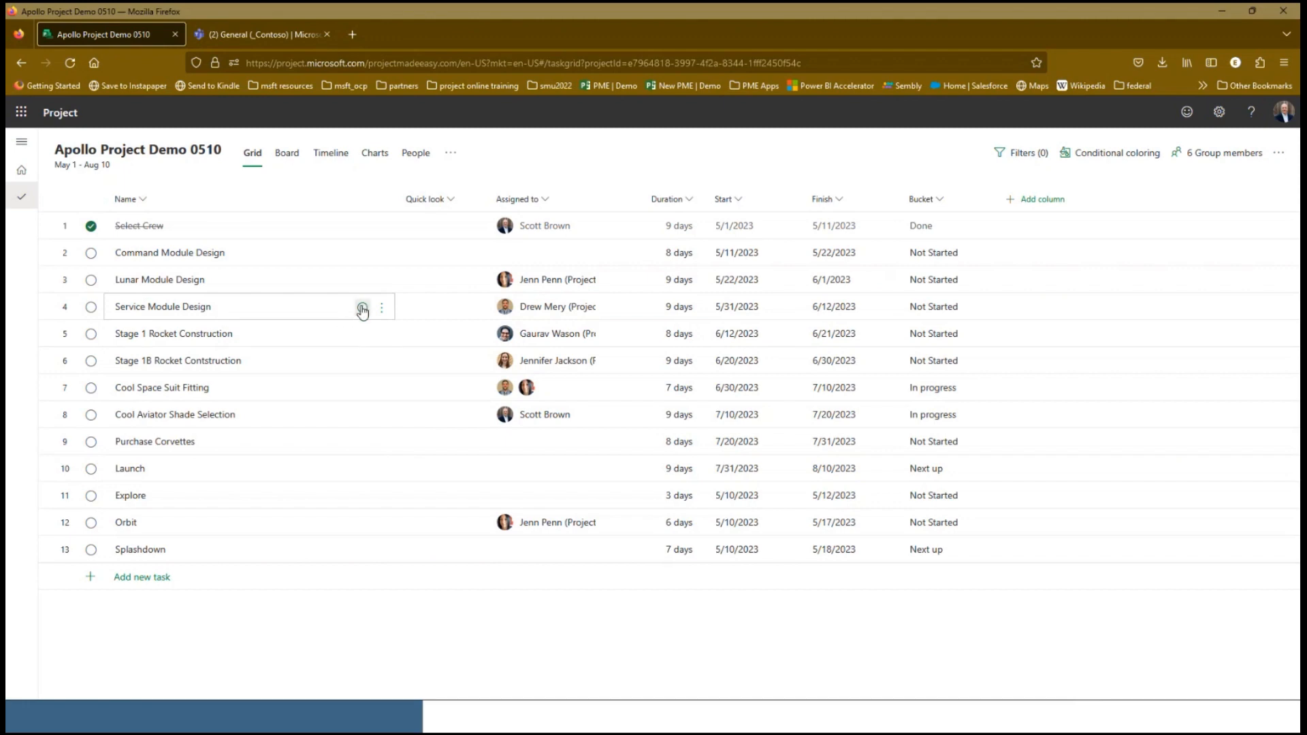
click(363, 309)
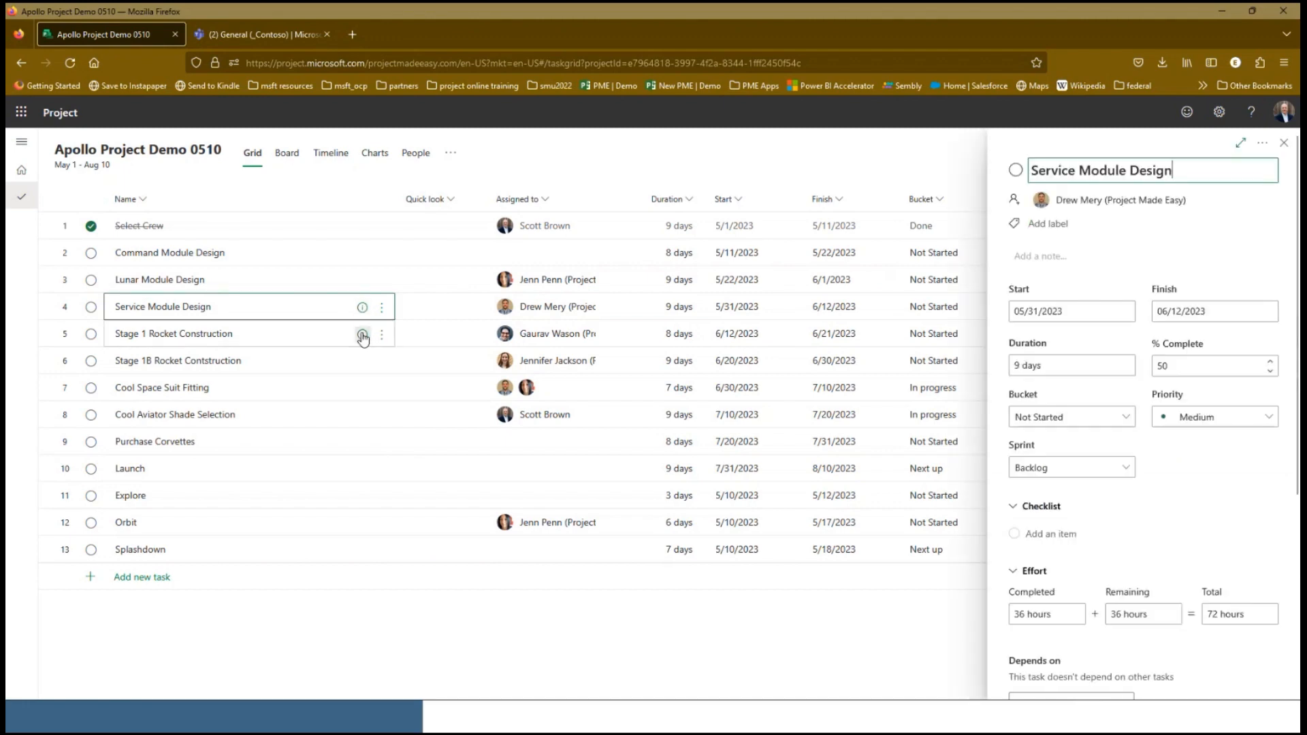
click(363, 336)
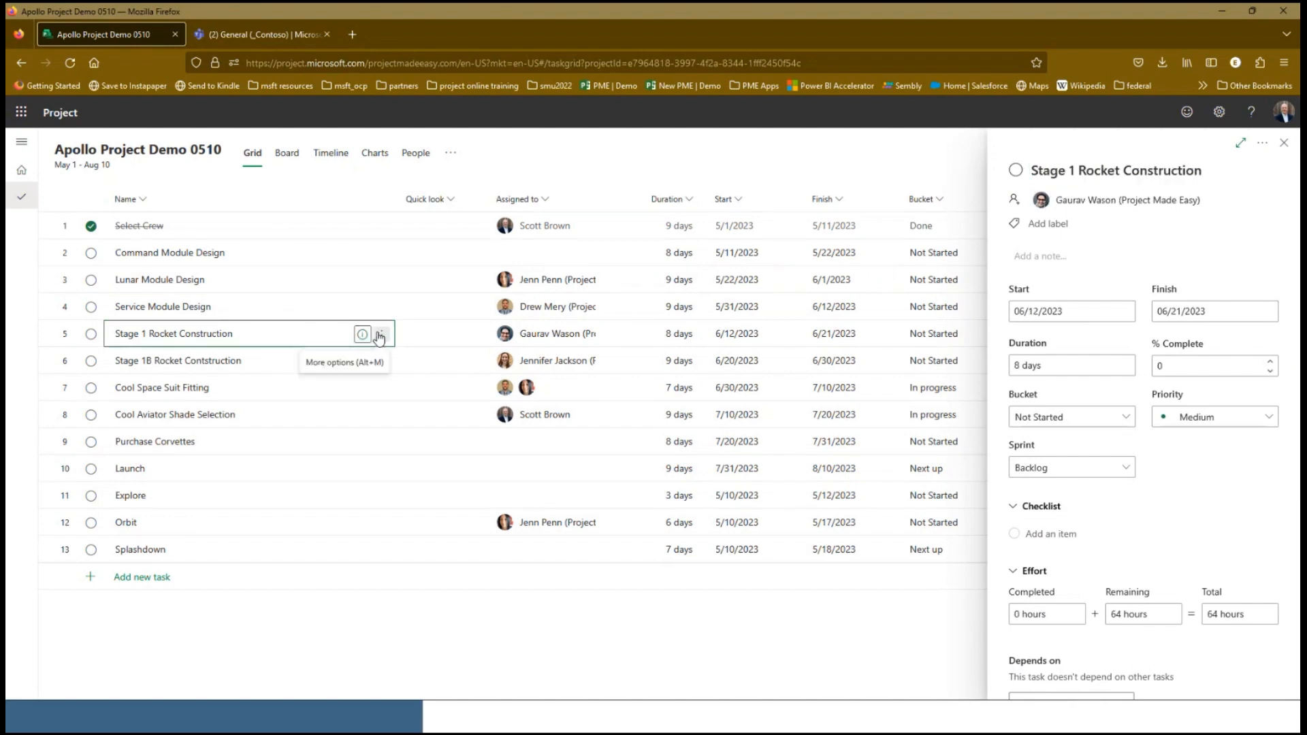
click(380, 335)
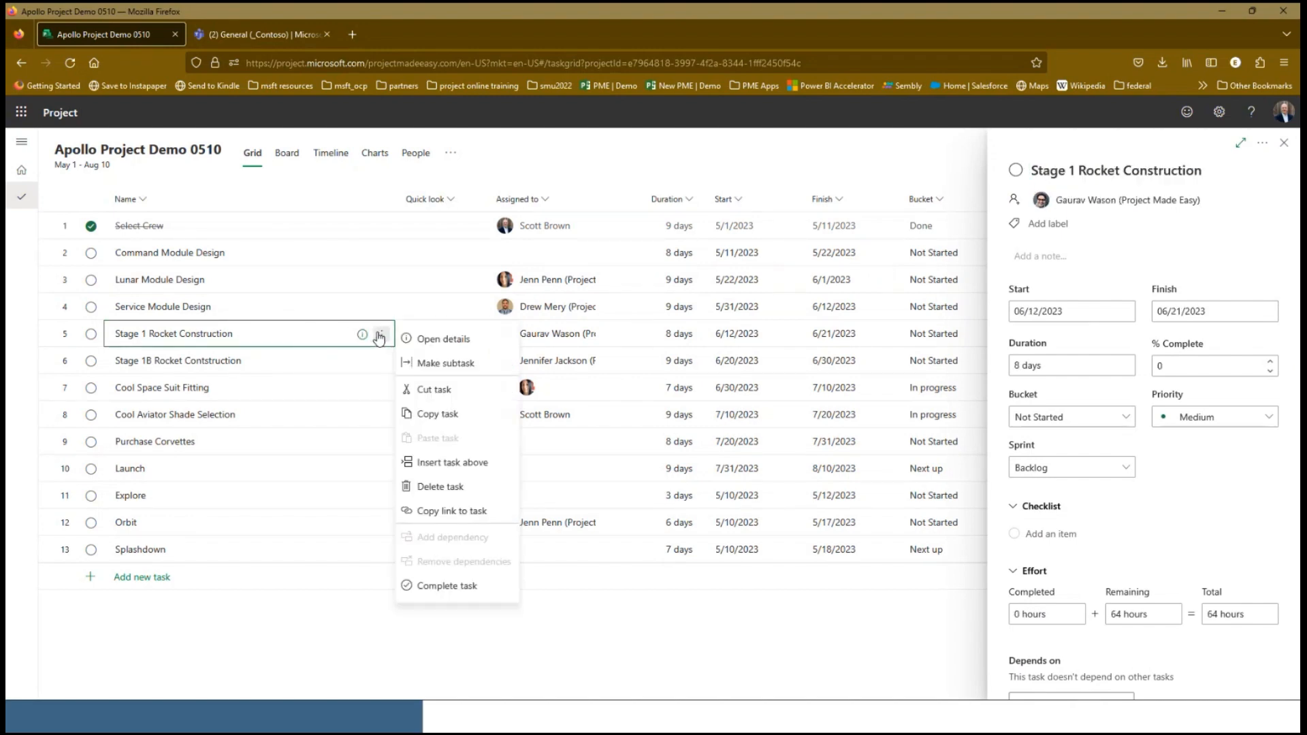
click(442, 368)
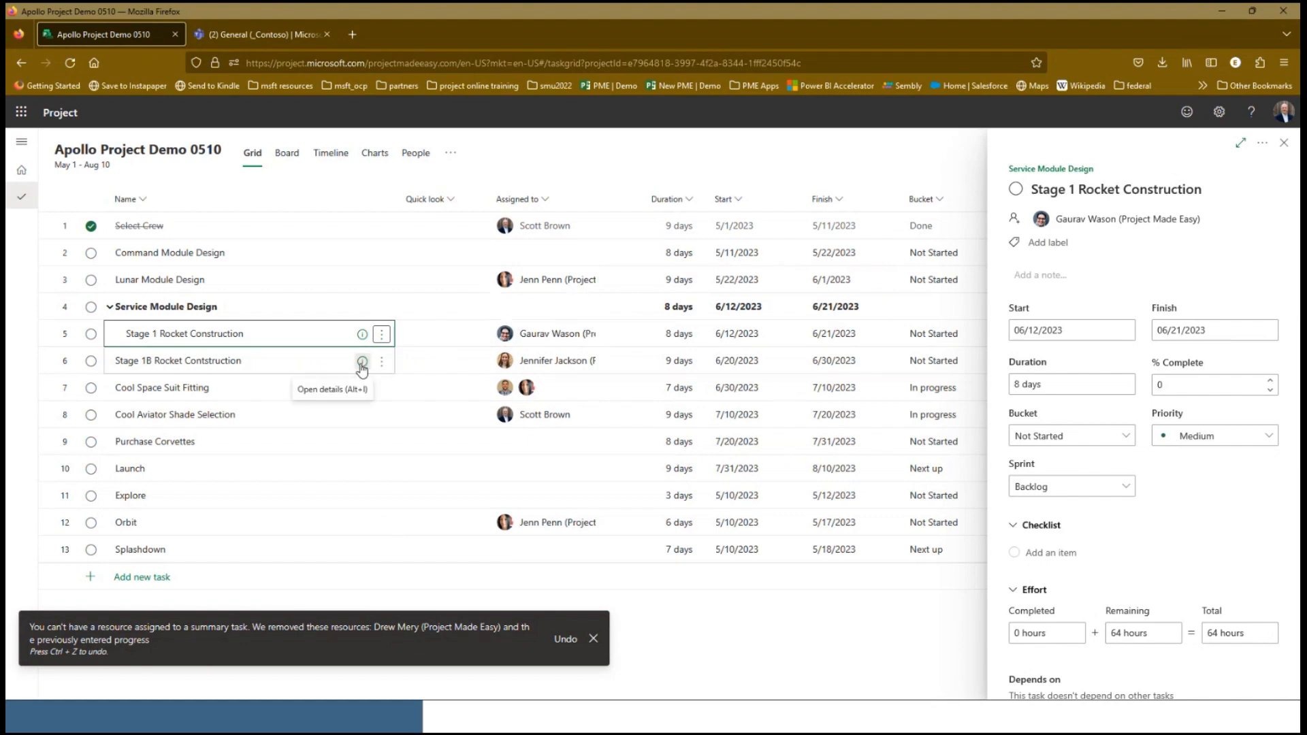
click(381, 362)
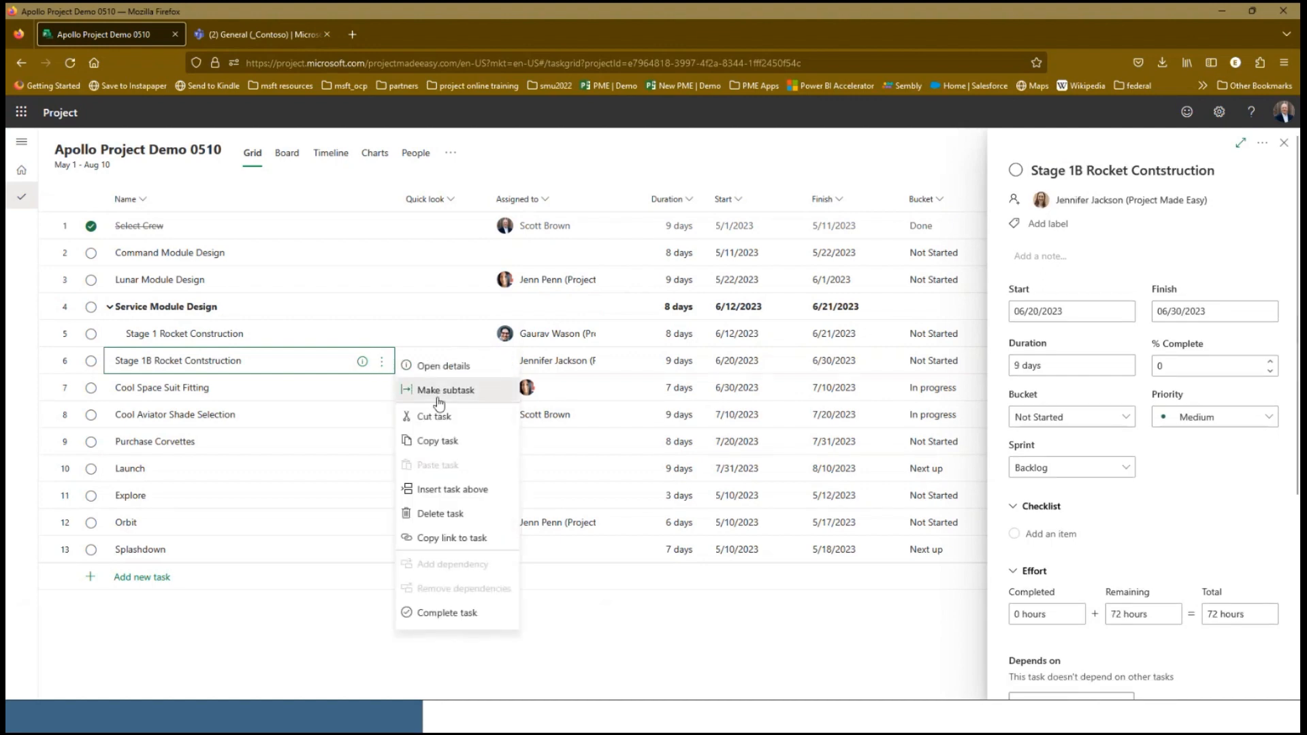
click(439, 390)
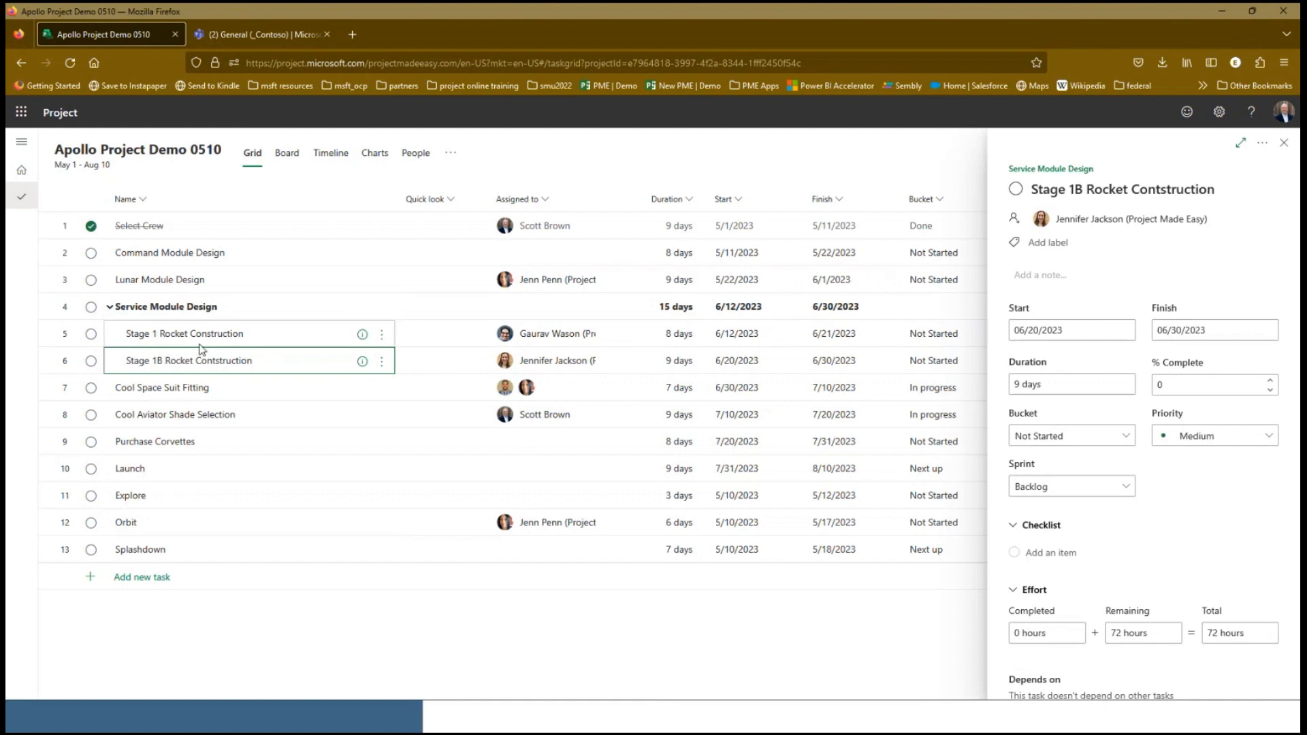
click(1284, 143)
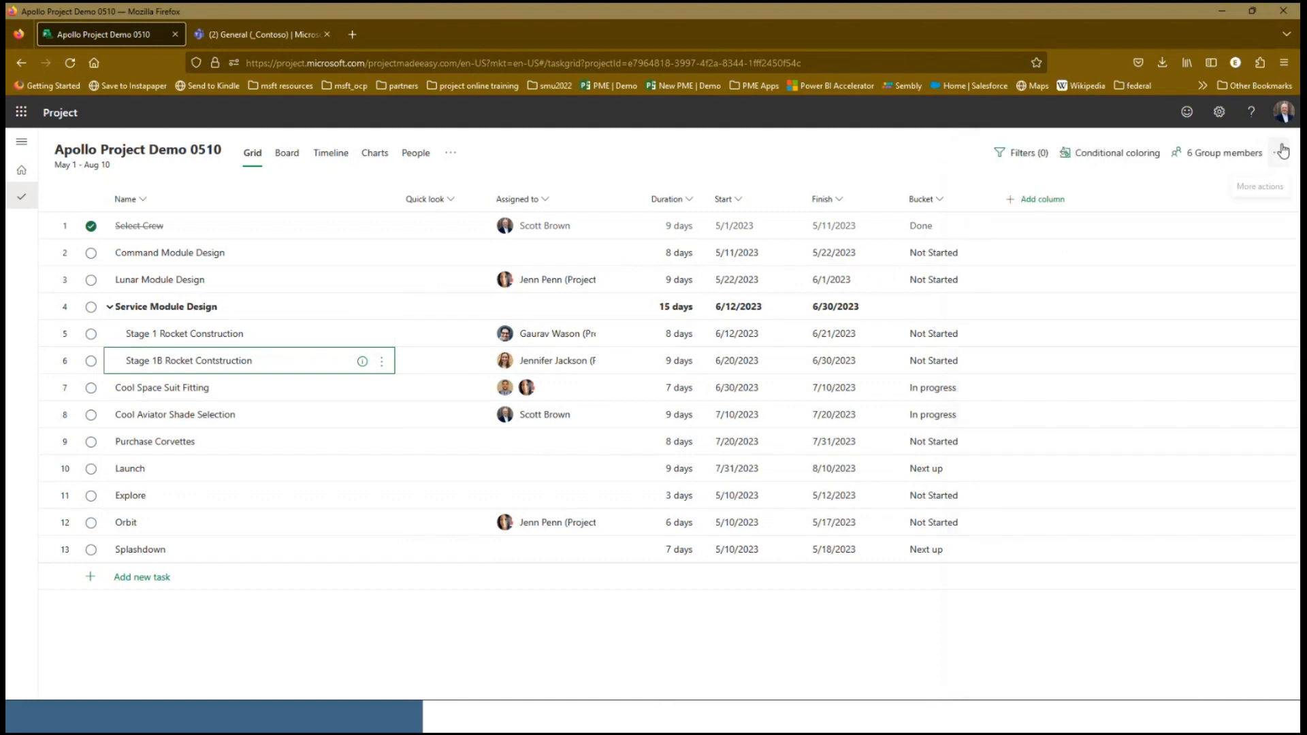
click(287, 153)
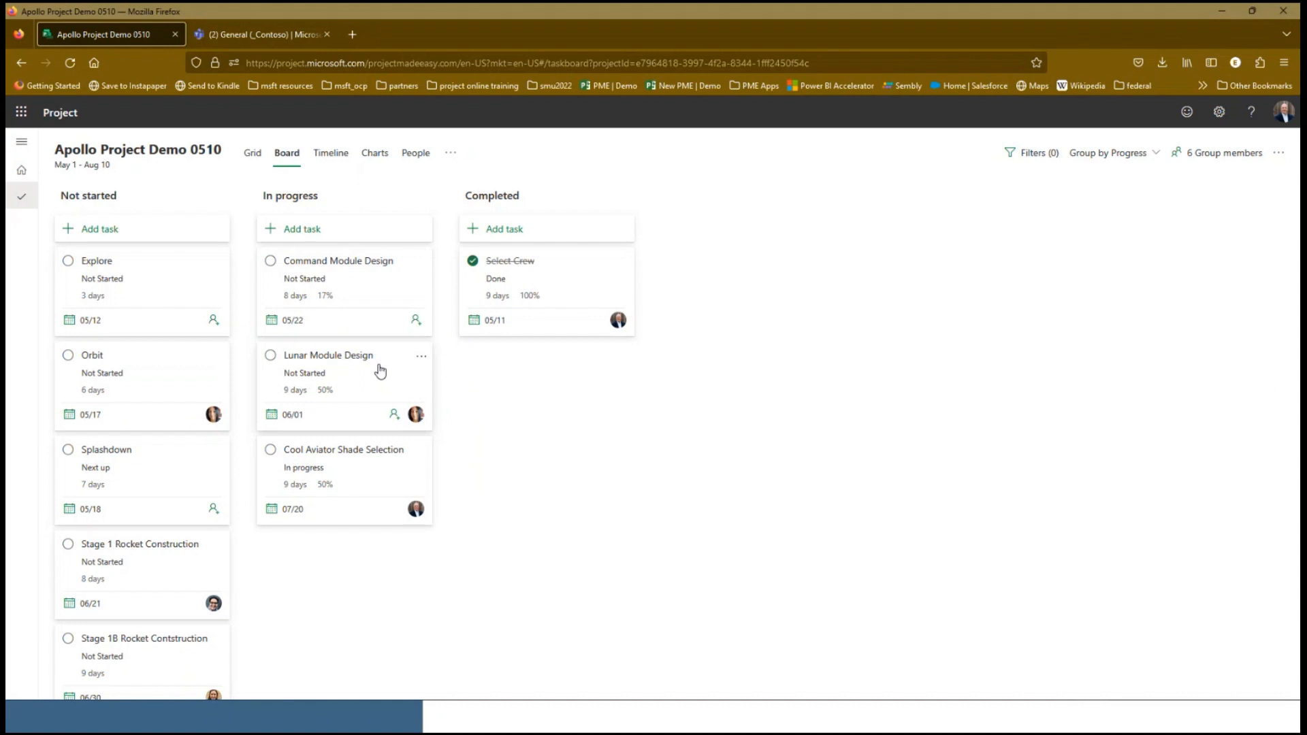
Link Select Crew, Command Module Design, Lunar Module Design, Stage 1 Rocket Construction and Stage 1B Rocket Contstruction in sequence on the timeline
click(331, 152)
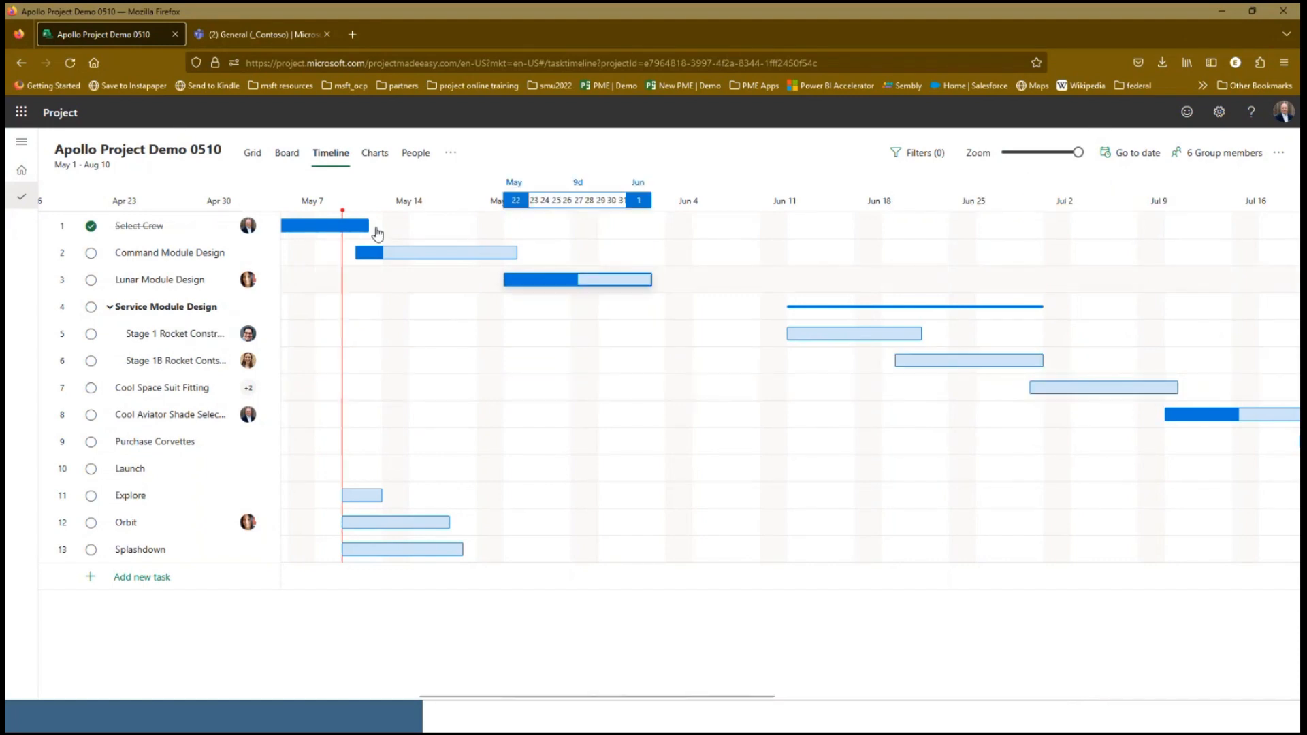
drag(377, 226, 346, 253)
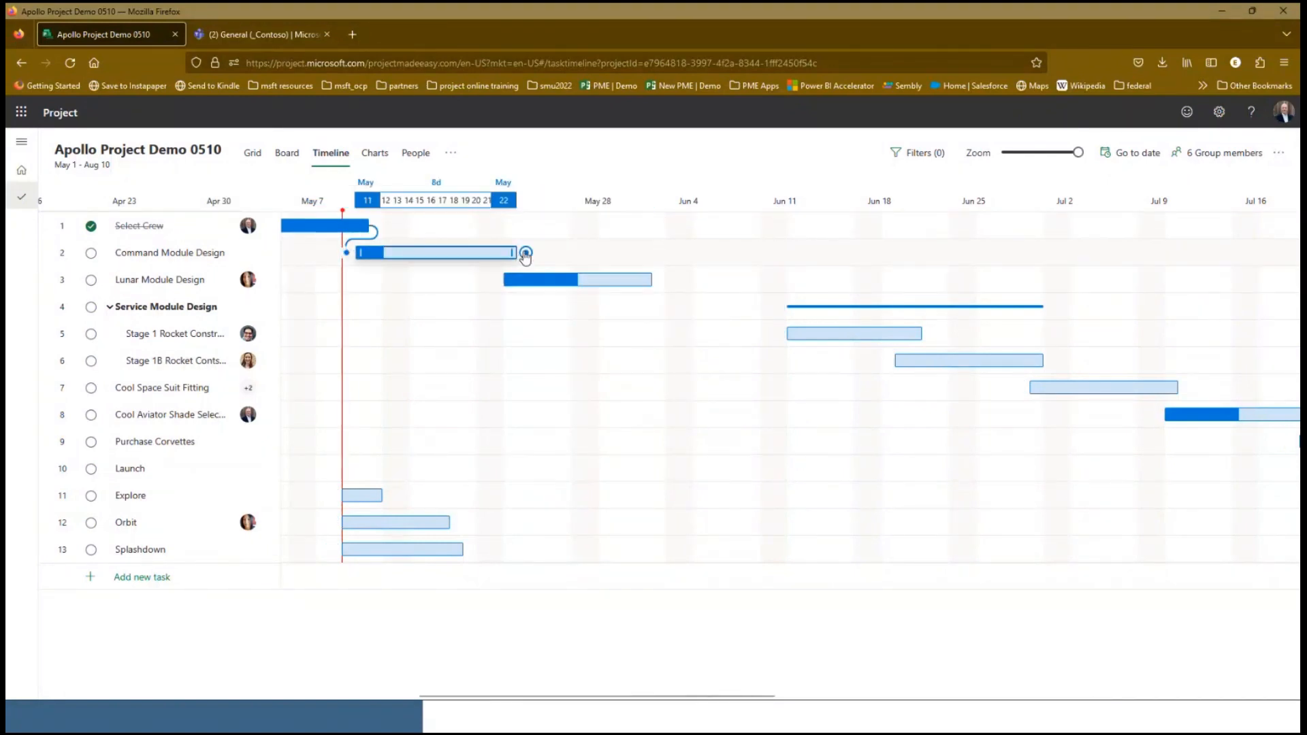
drag(525, 253, 504, 278)
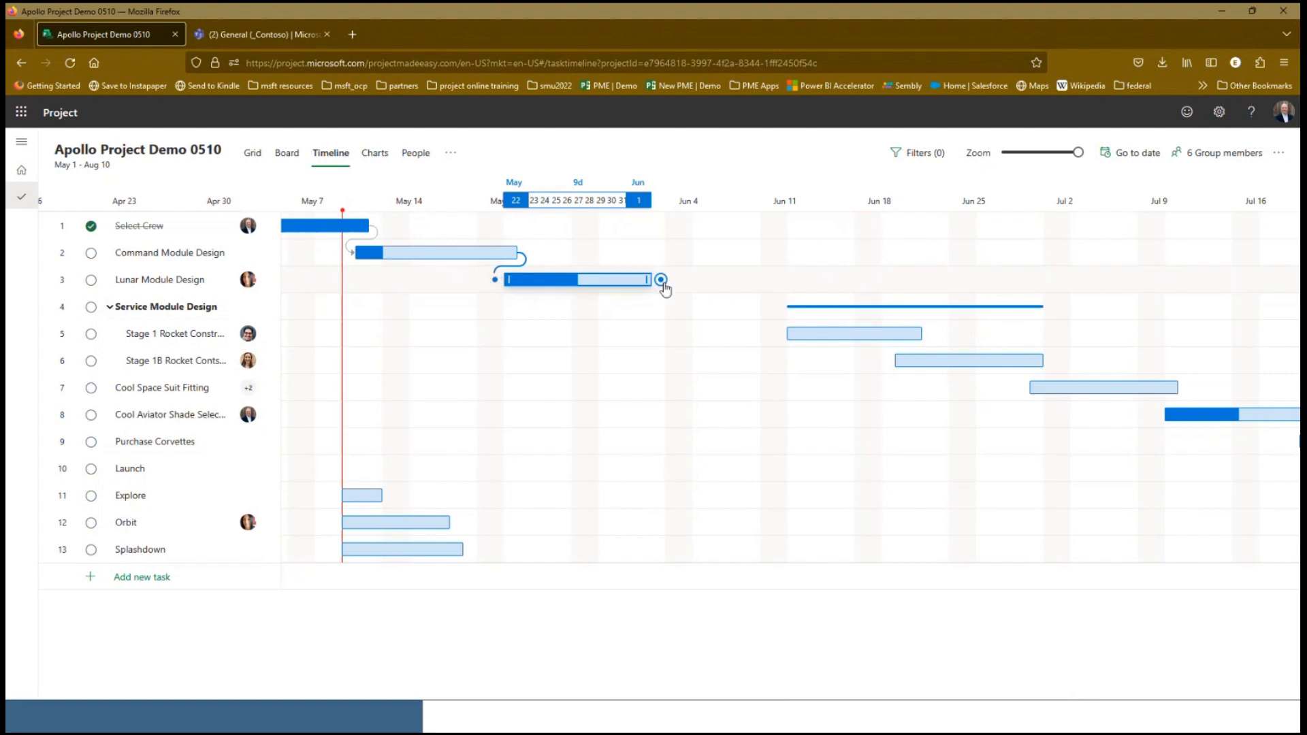
drag(661, 280, 779, 339)
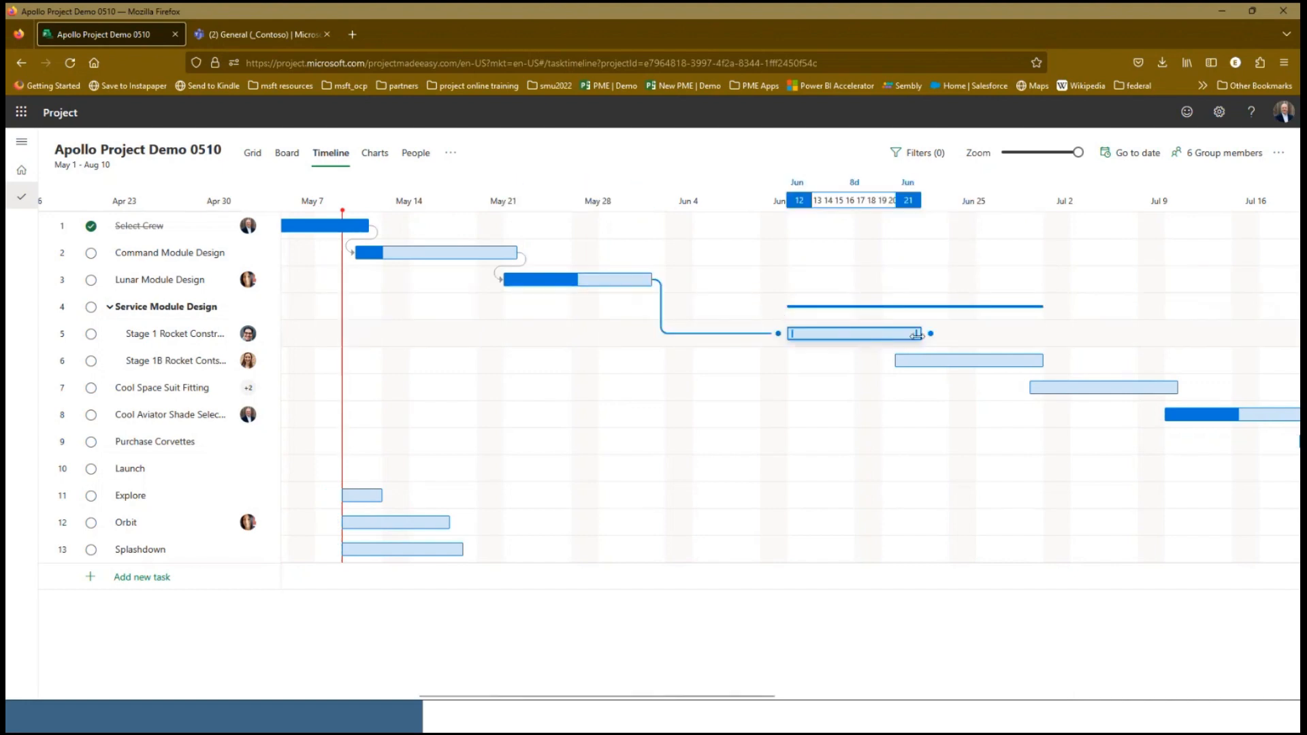
drag(929, 333, 896, 368)
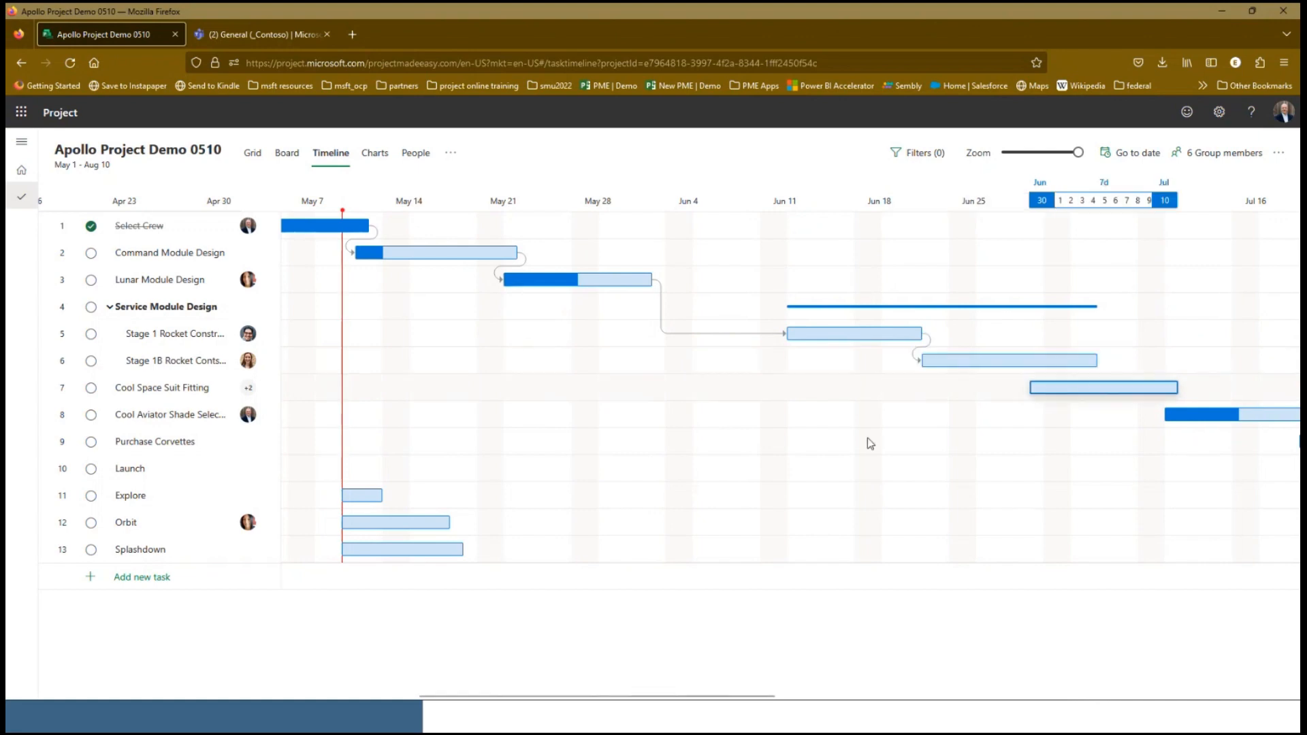
Link Launch to Explore, Explore to Orbit, and Orbit to Splashdown as sequential dependencies on the timeline
click(1053, 152)
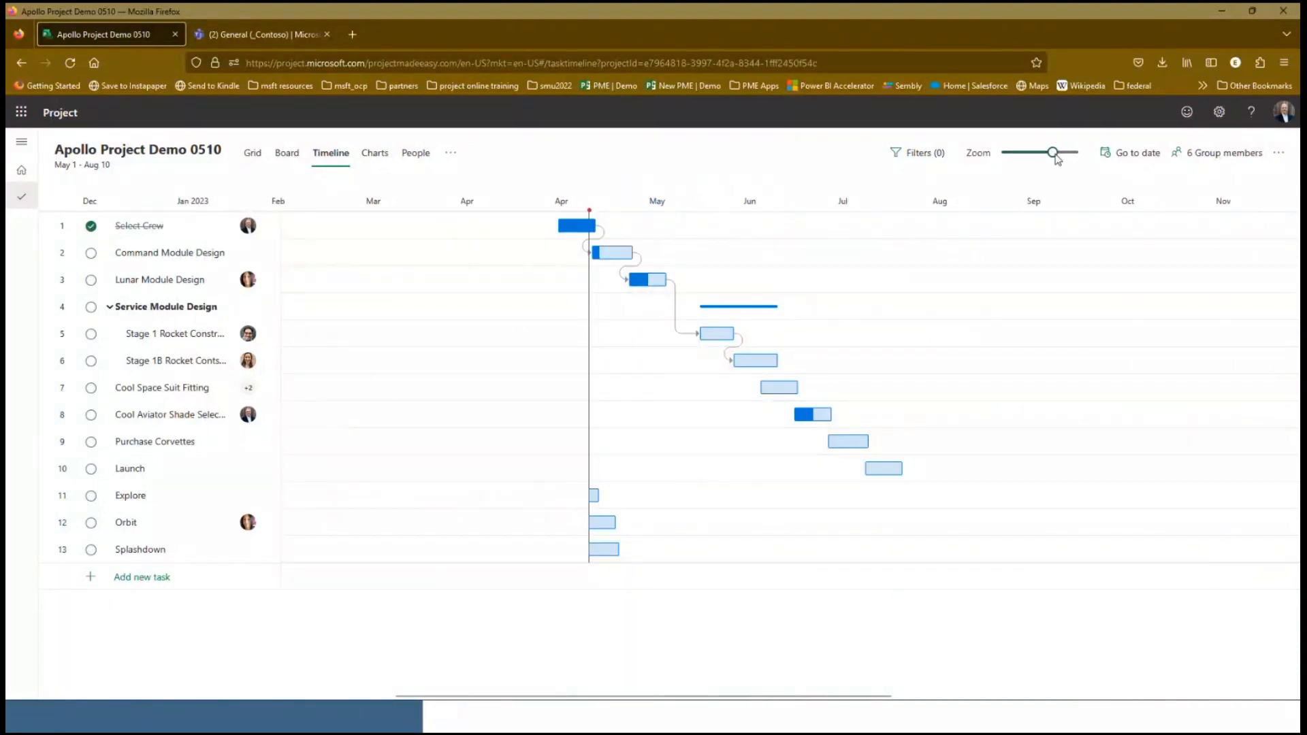
click(1063, 154)
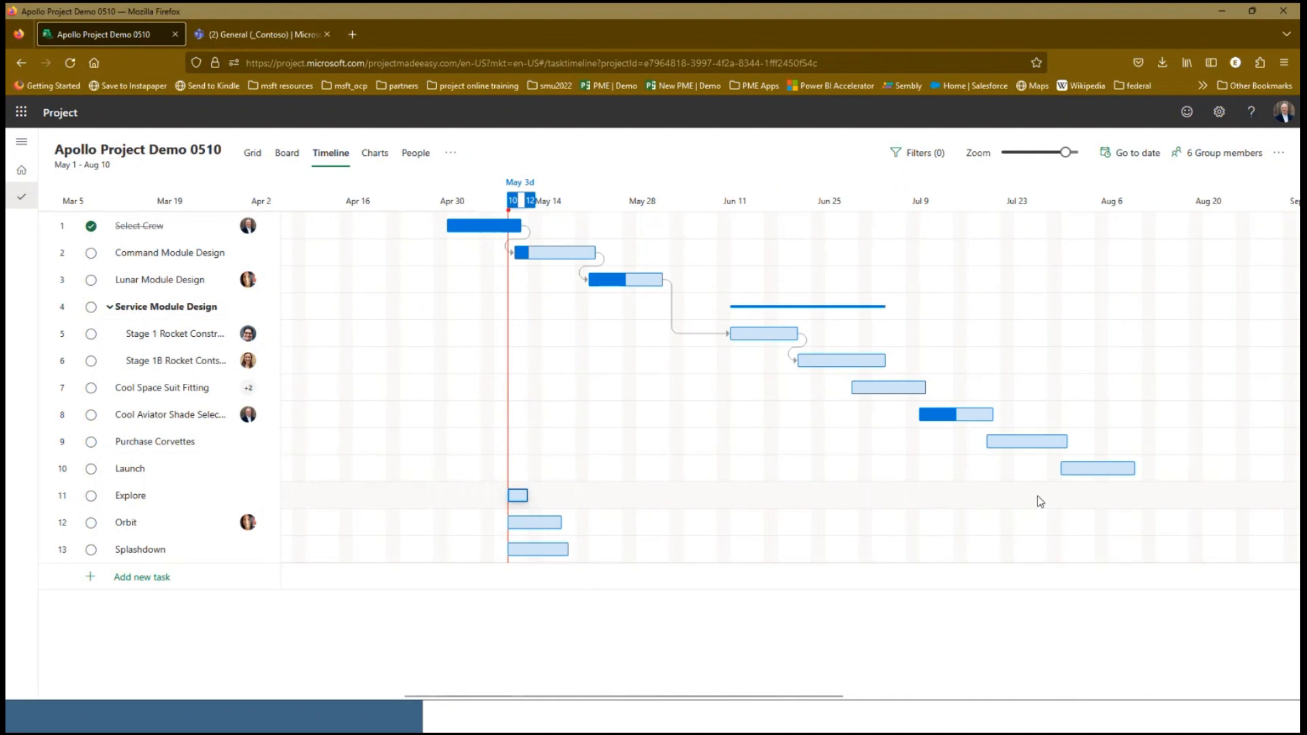
drag(1145, 470, 512, 497)
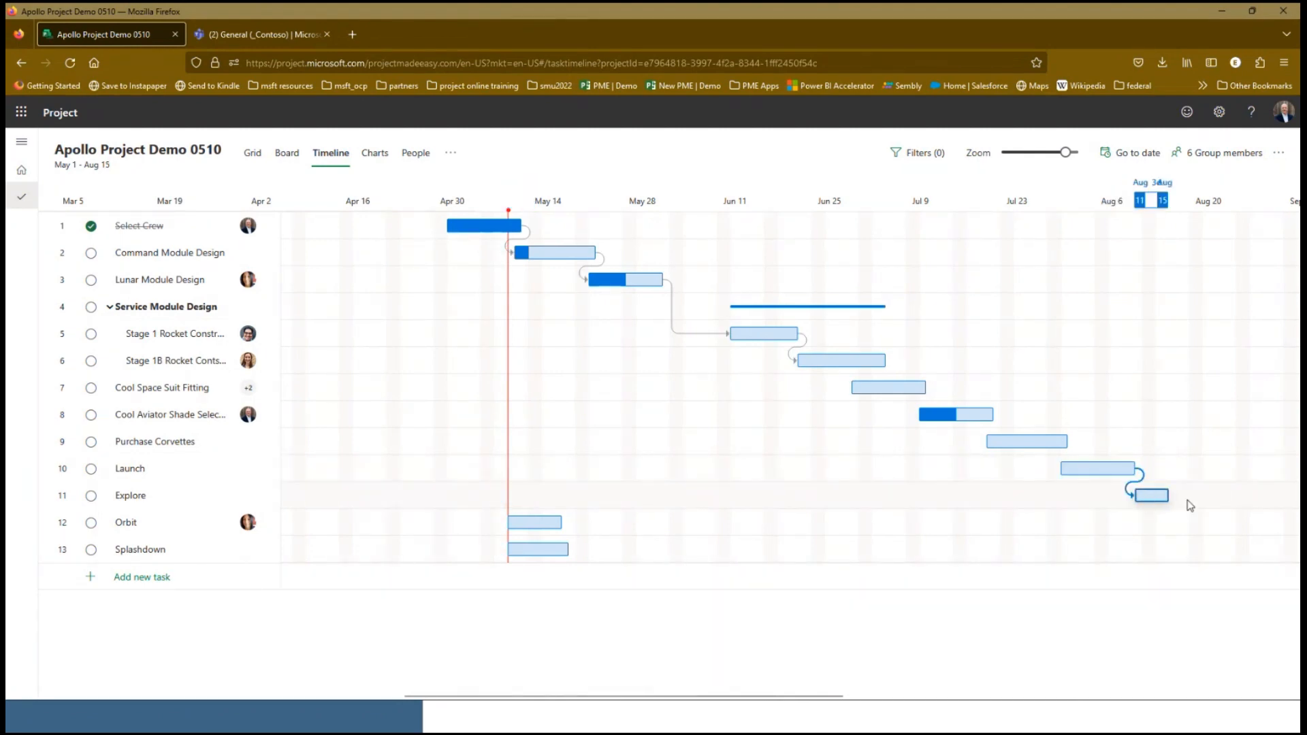
drag(1181, 502, 505, 520)
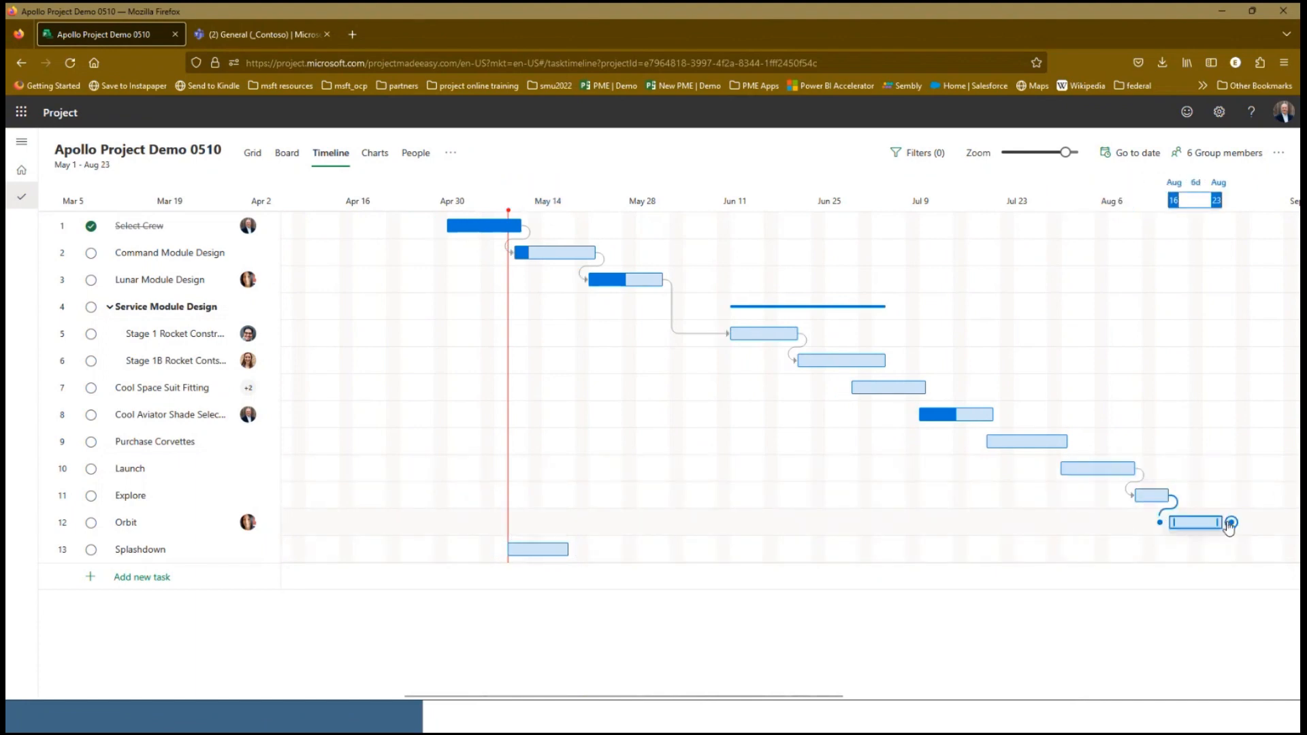
drag(1230, 522, 528, 542)
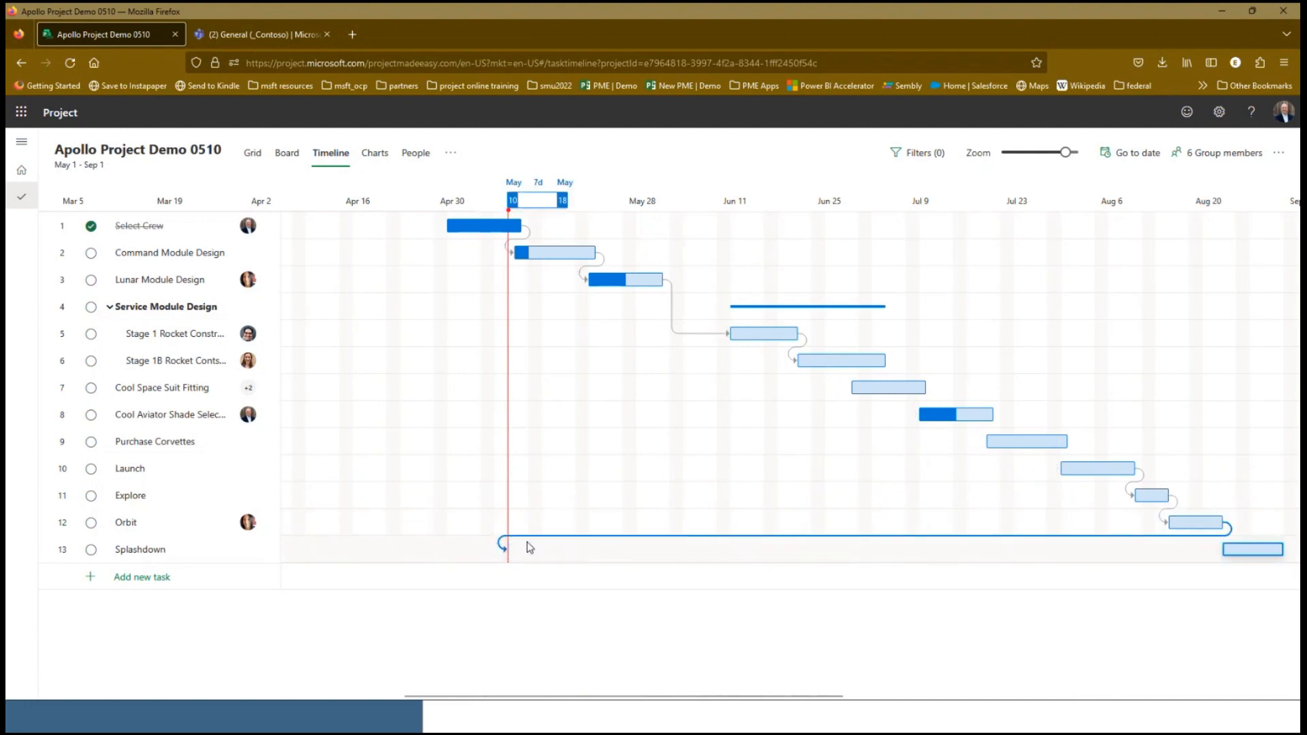
Add the Depends on column to the task grid
click(251, 153)
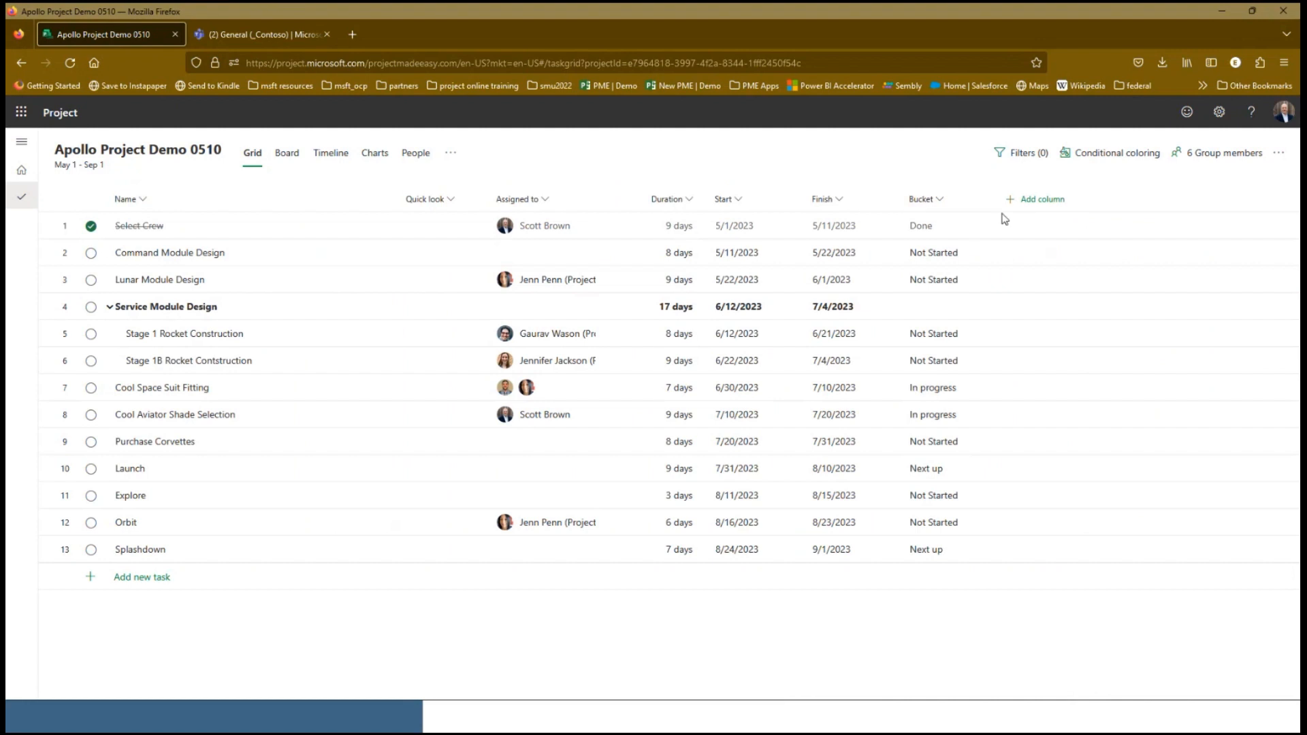
click(1017, 204)
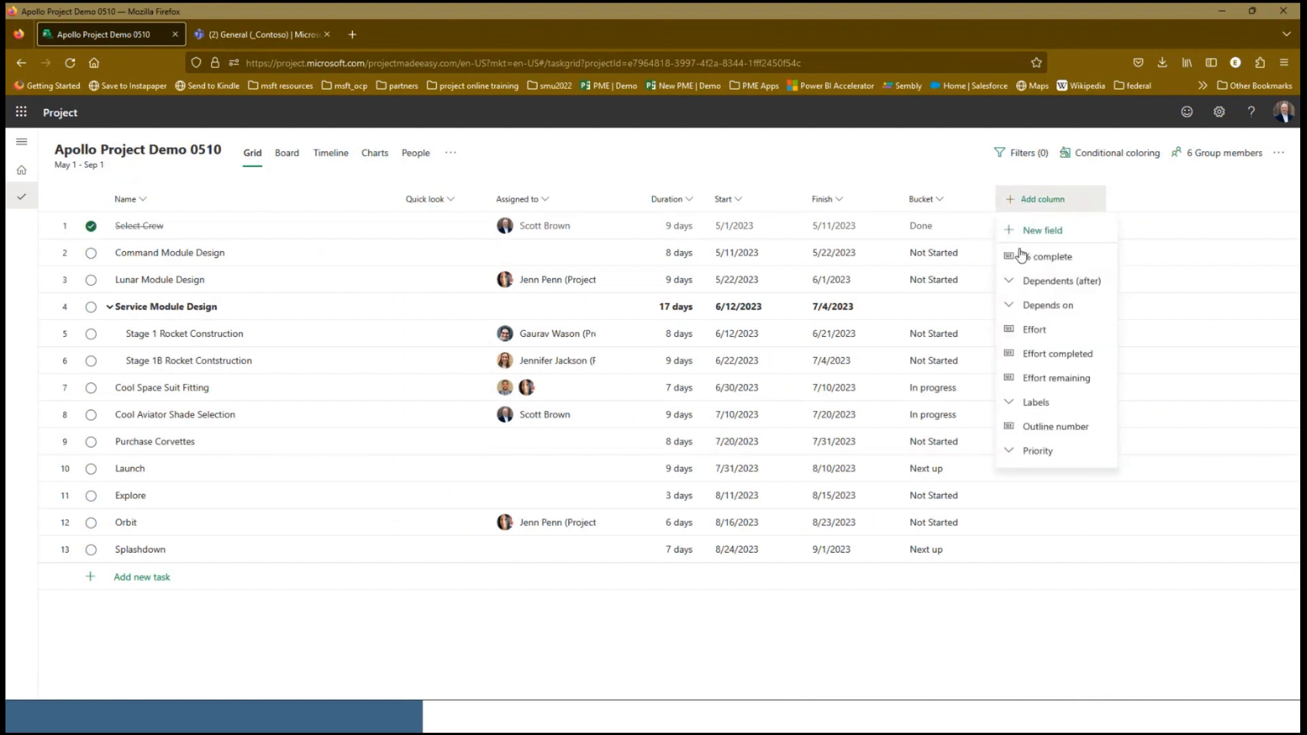
click(1032, 303)
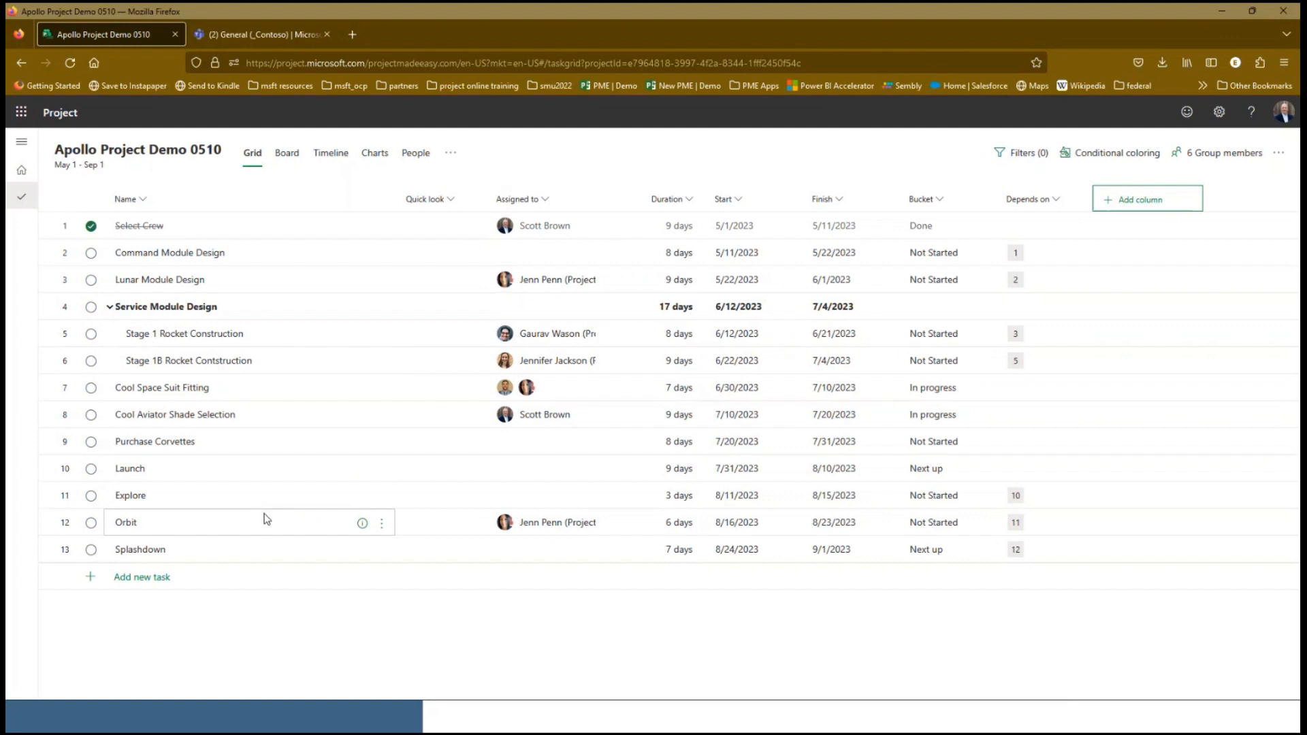
Add the checklist items "item 1" and "item 2" to the Orbit task and mark item 1 complete
click(362, 524)
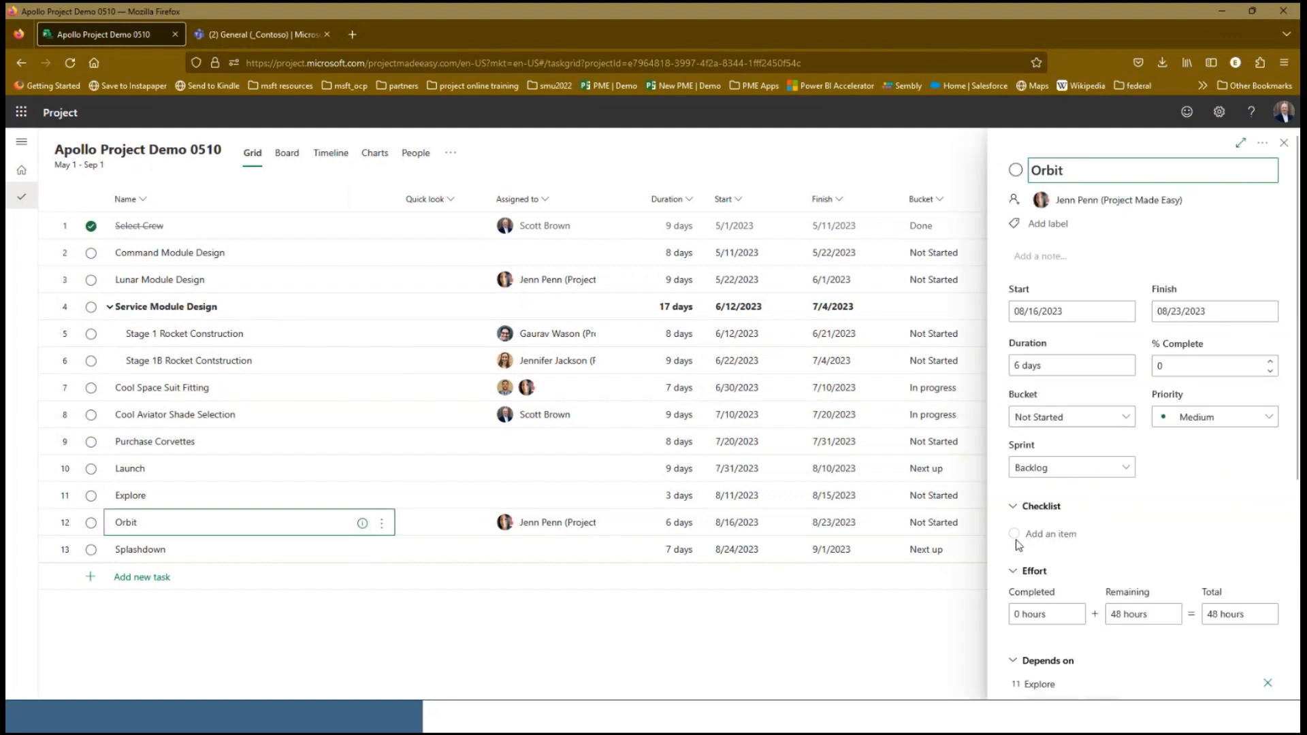
click(1058, 537)
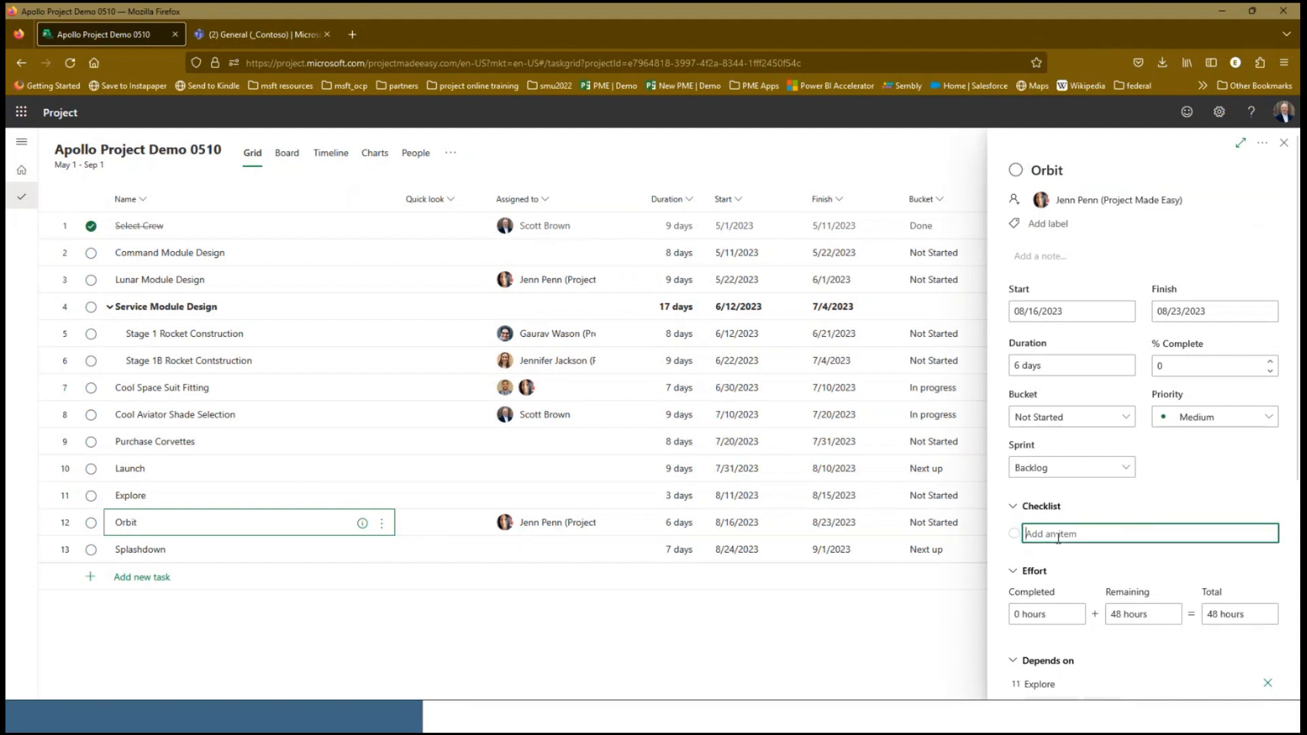
text(it)
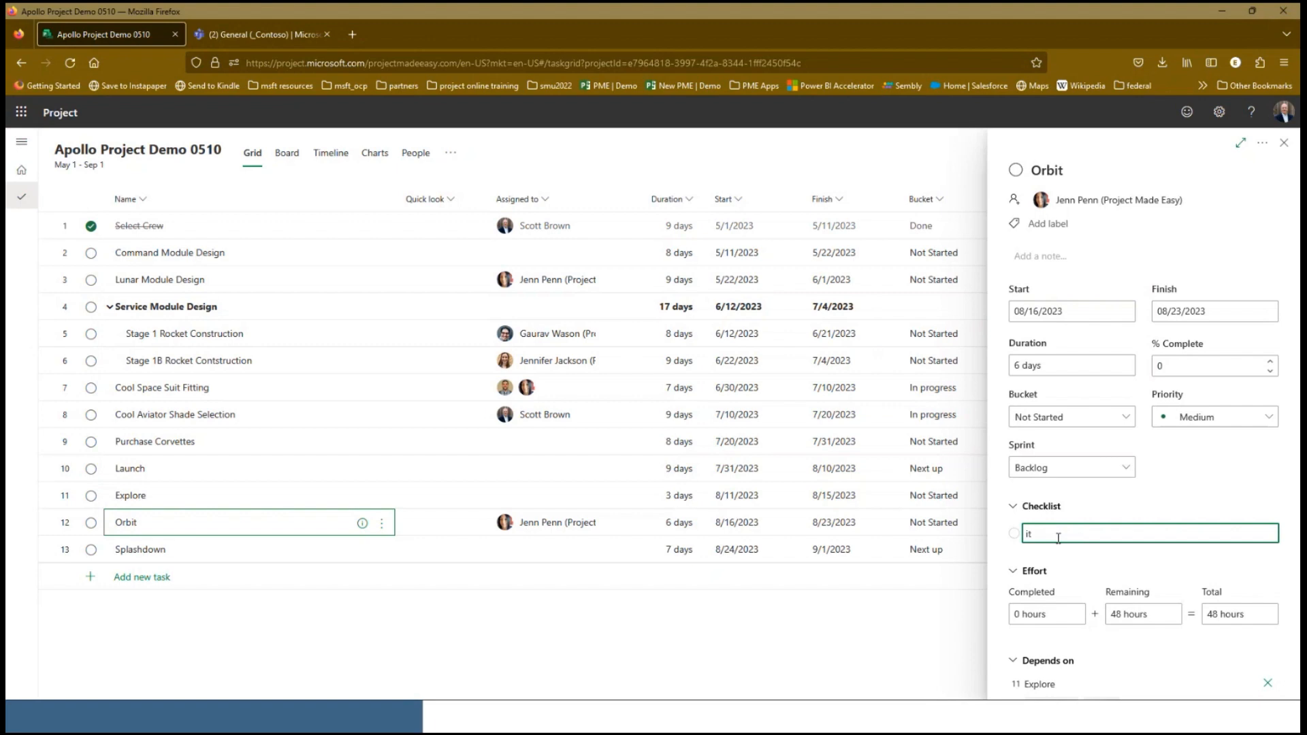
text(em 1)
key(Return)
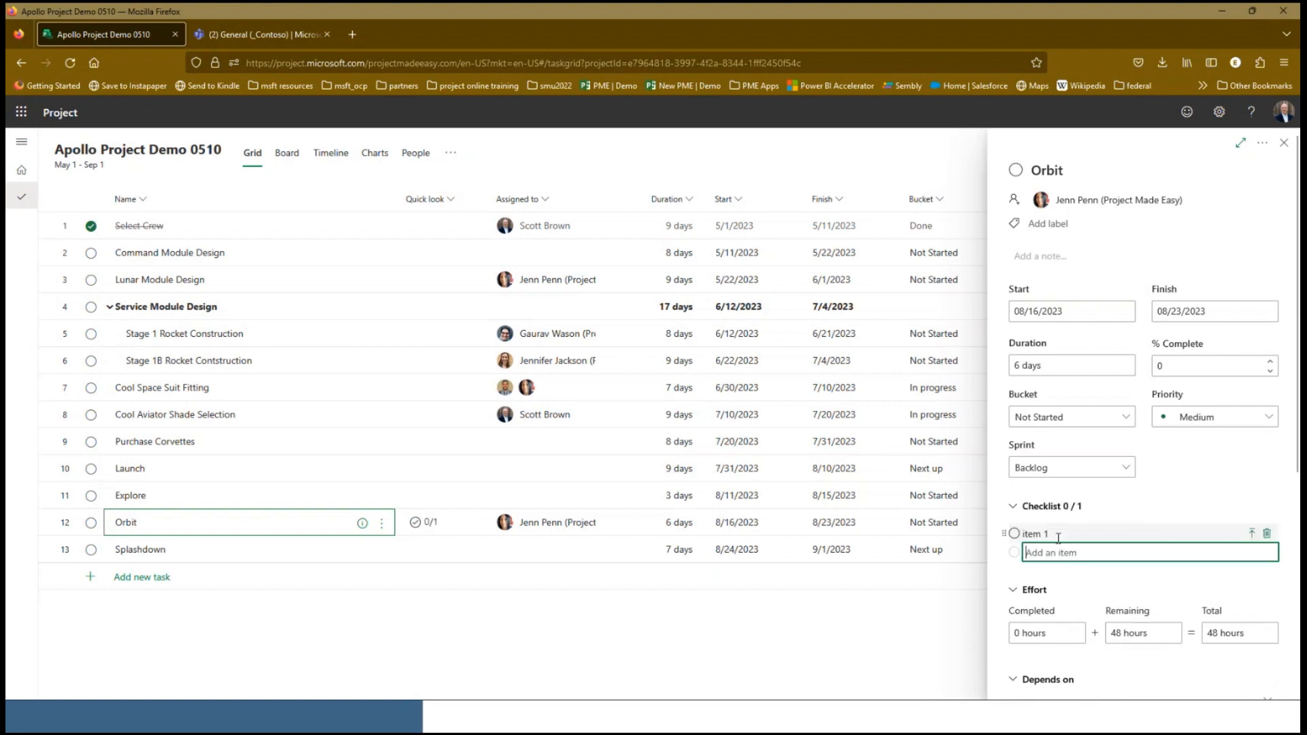
text(item 2)
key(Return)
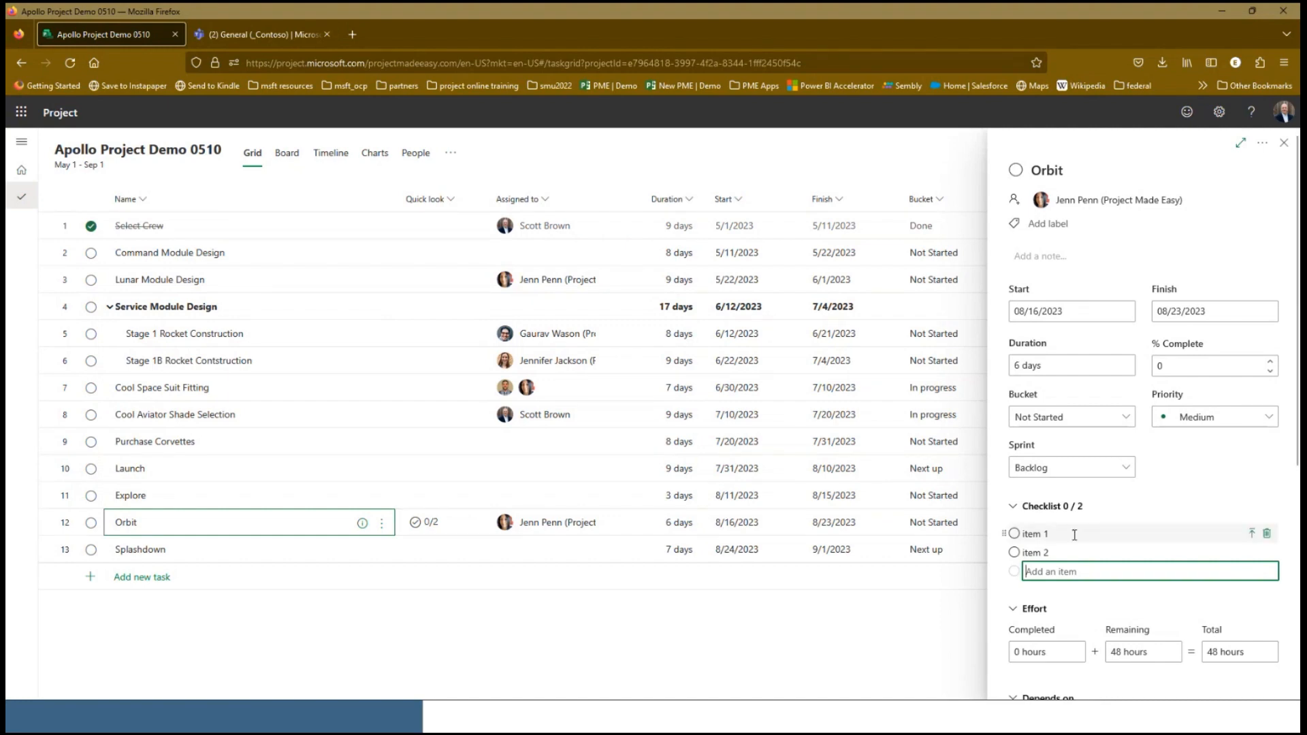
click(1013, 534)
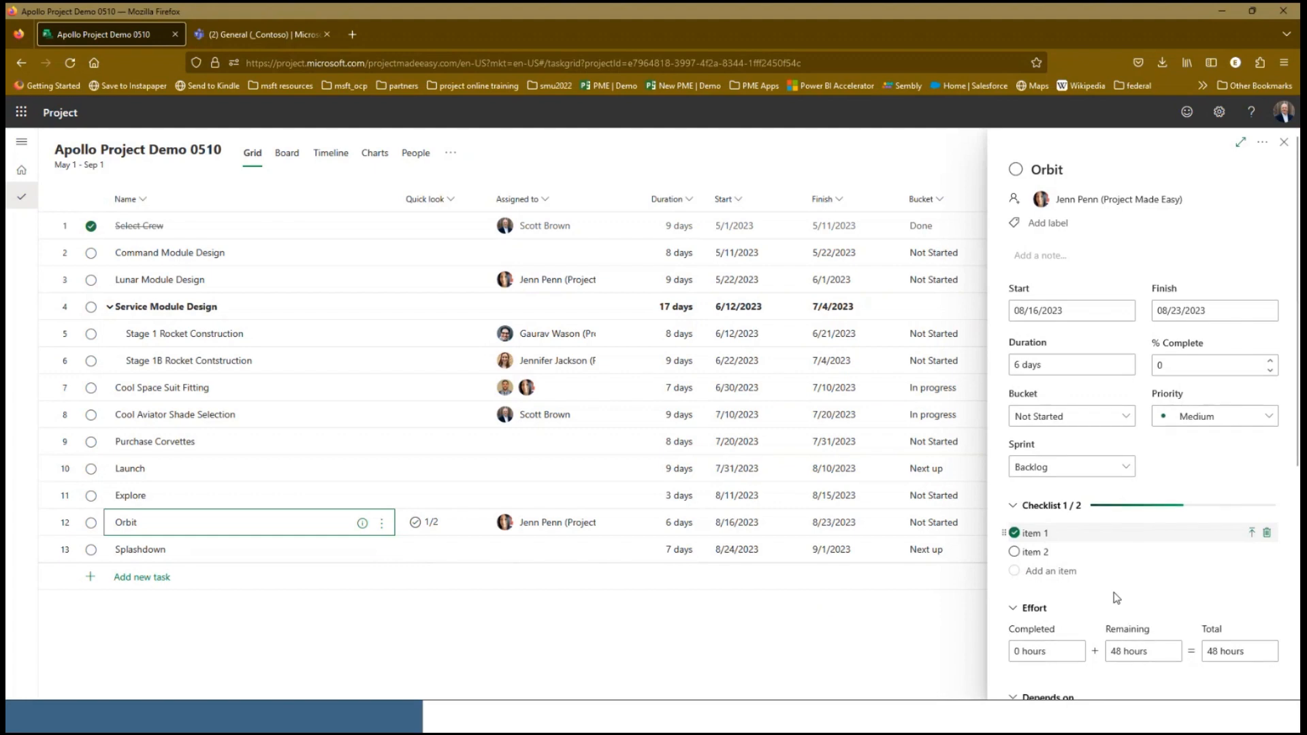
scroll(1176, 604, down, 3)
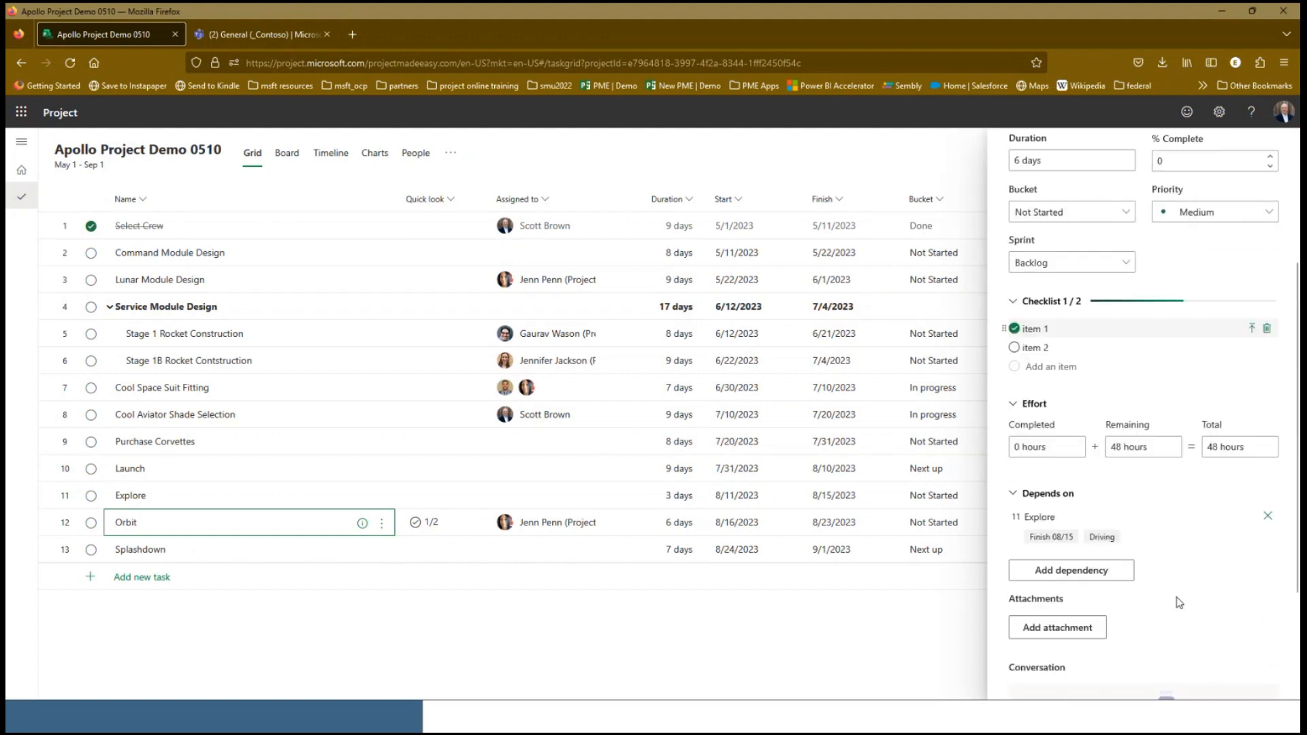
Attach the PME_FluidPPM One-pager file from the computer to the Orbit task and close its details
scroll(1177, 603, down, 1)
click(1059, 584)
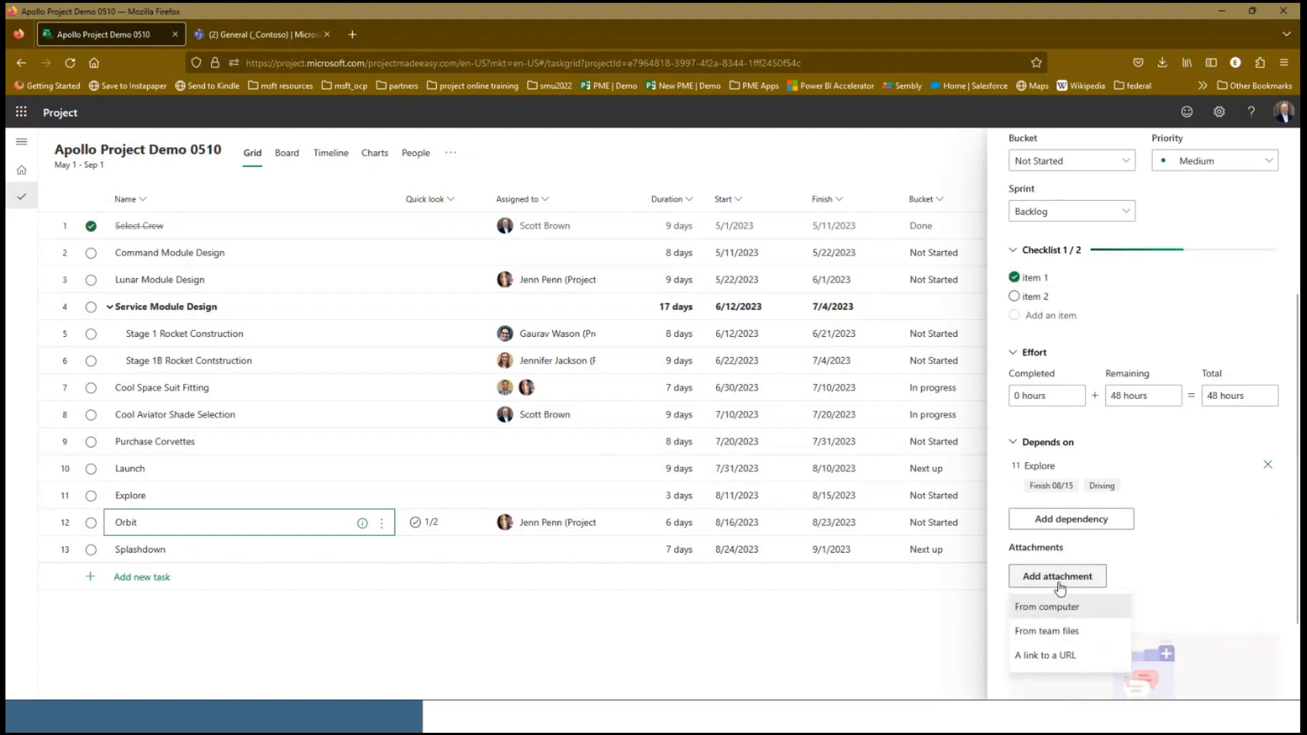
click(1052, 607)
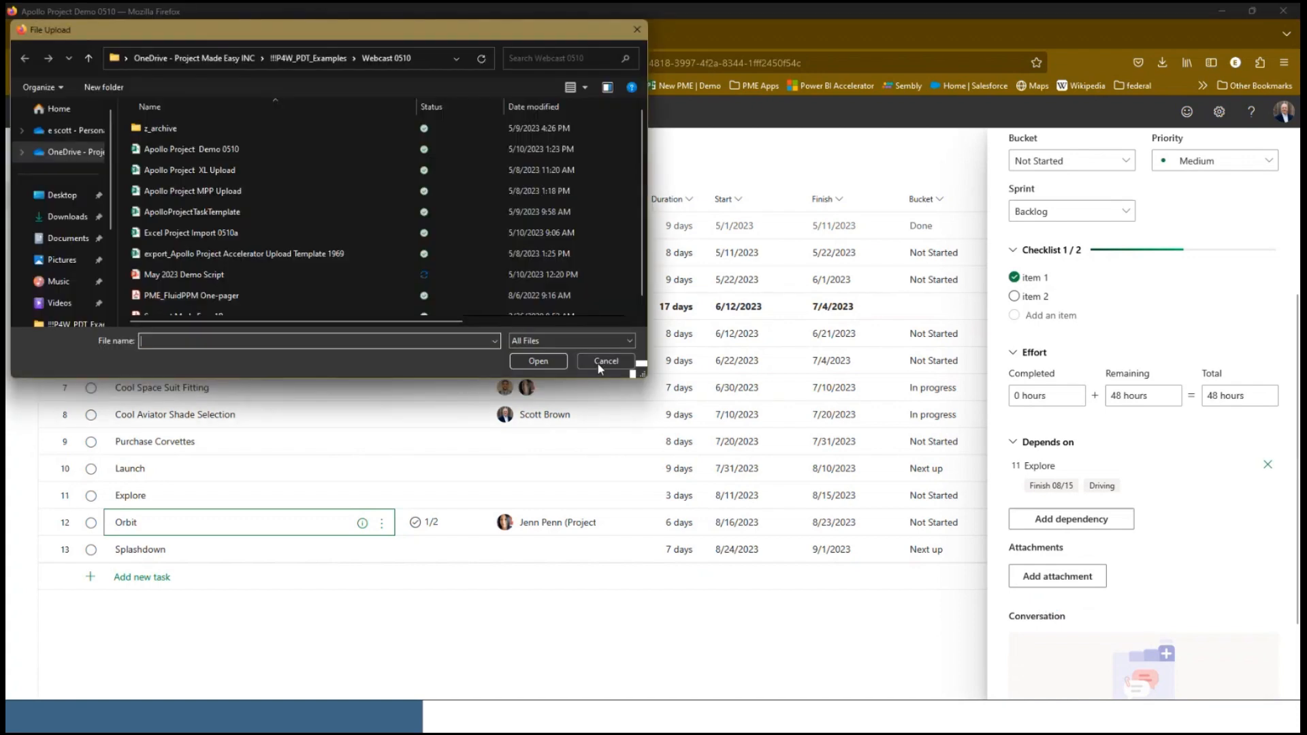
scroll(153, 287, down, 1)
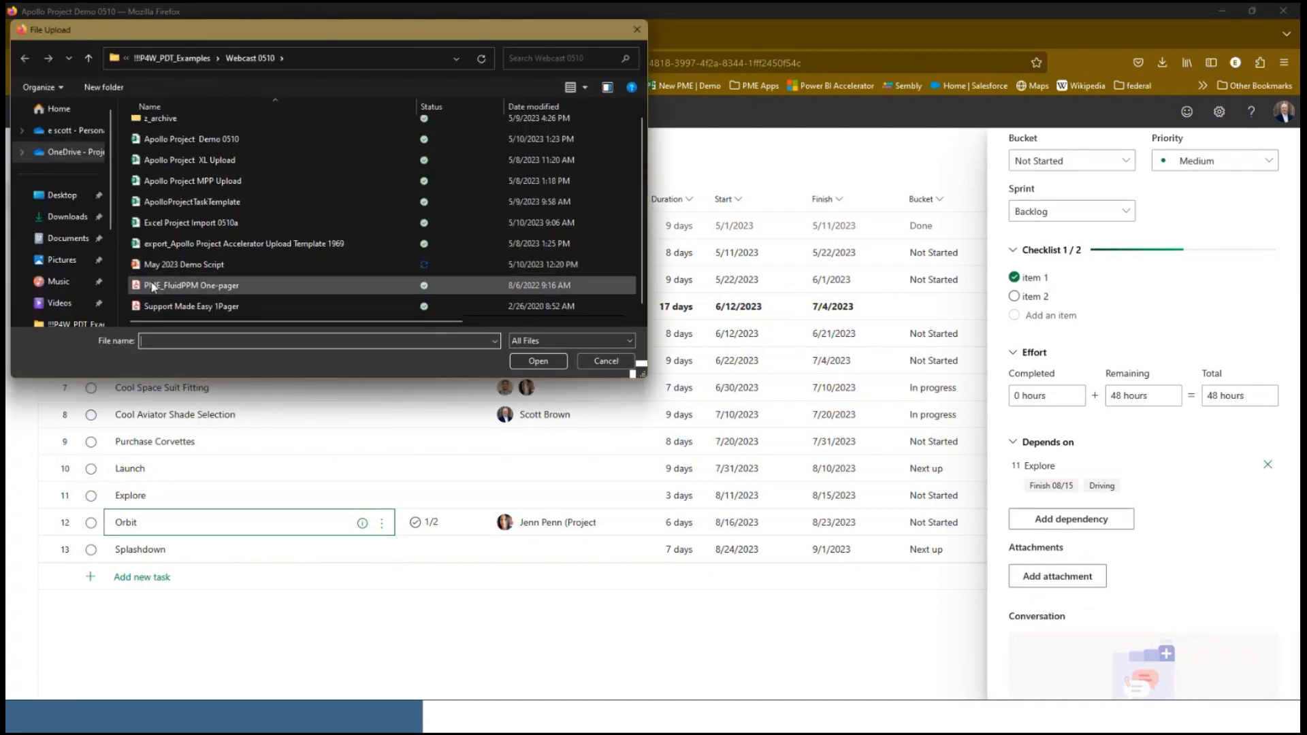
click(153, 286)
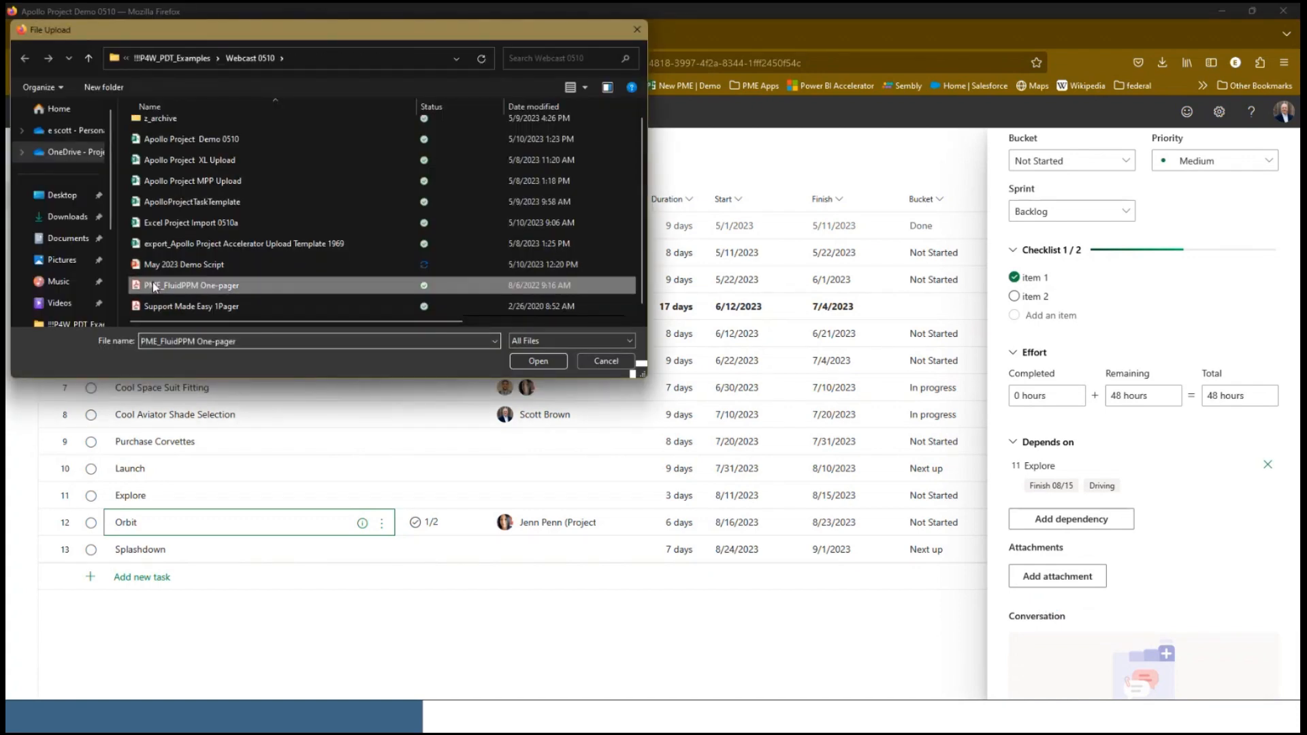
click(537, 360)
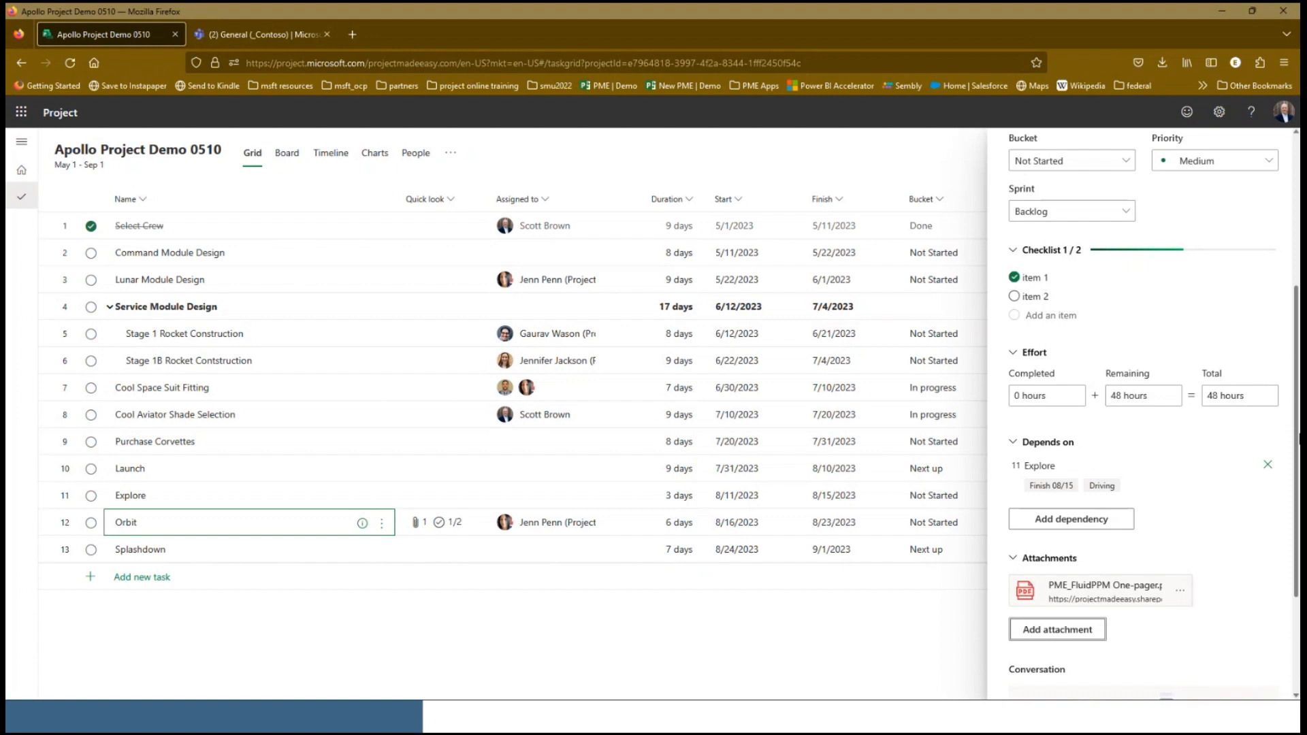
scroll(1136, 389, up, 5)
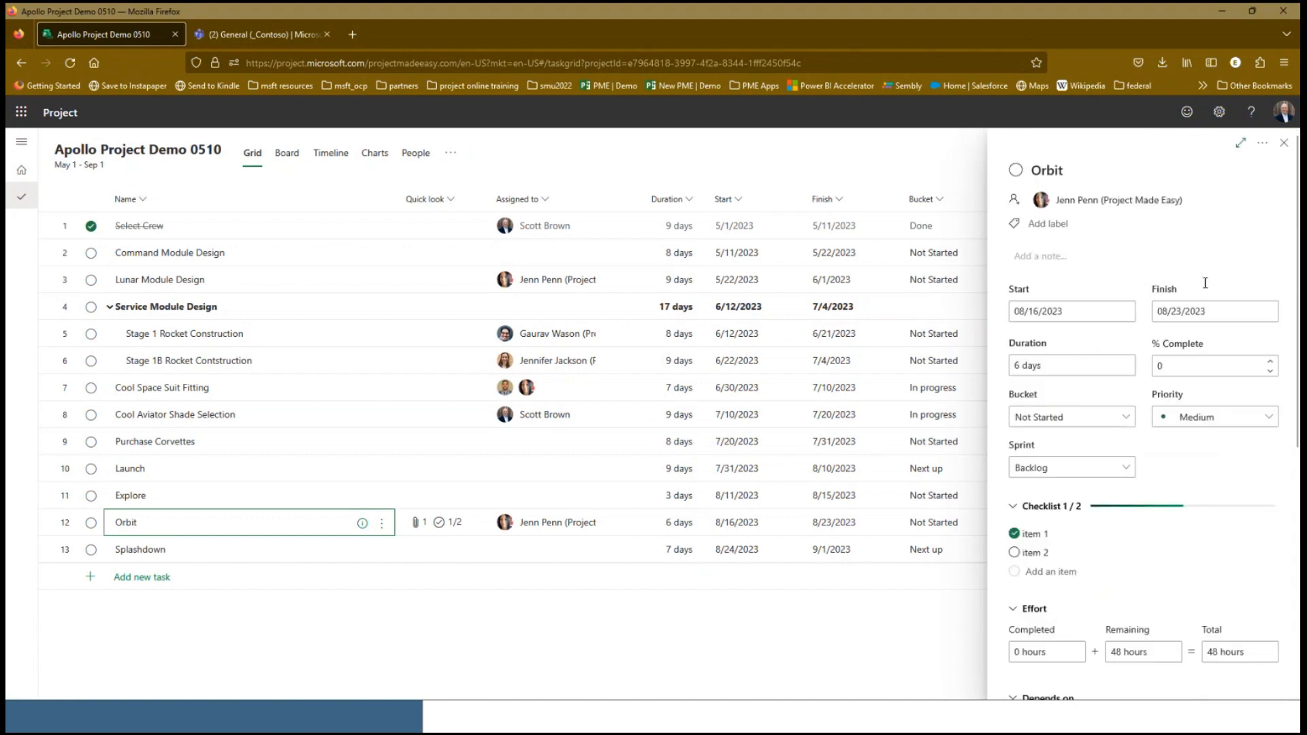
click(1284, 142)
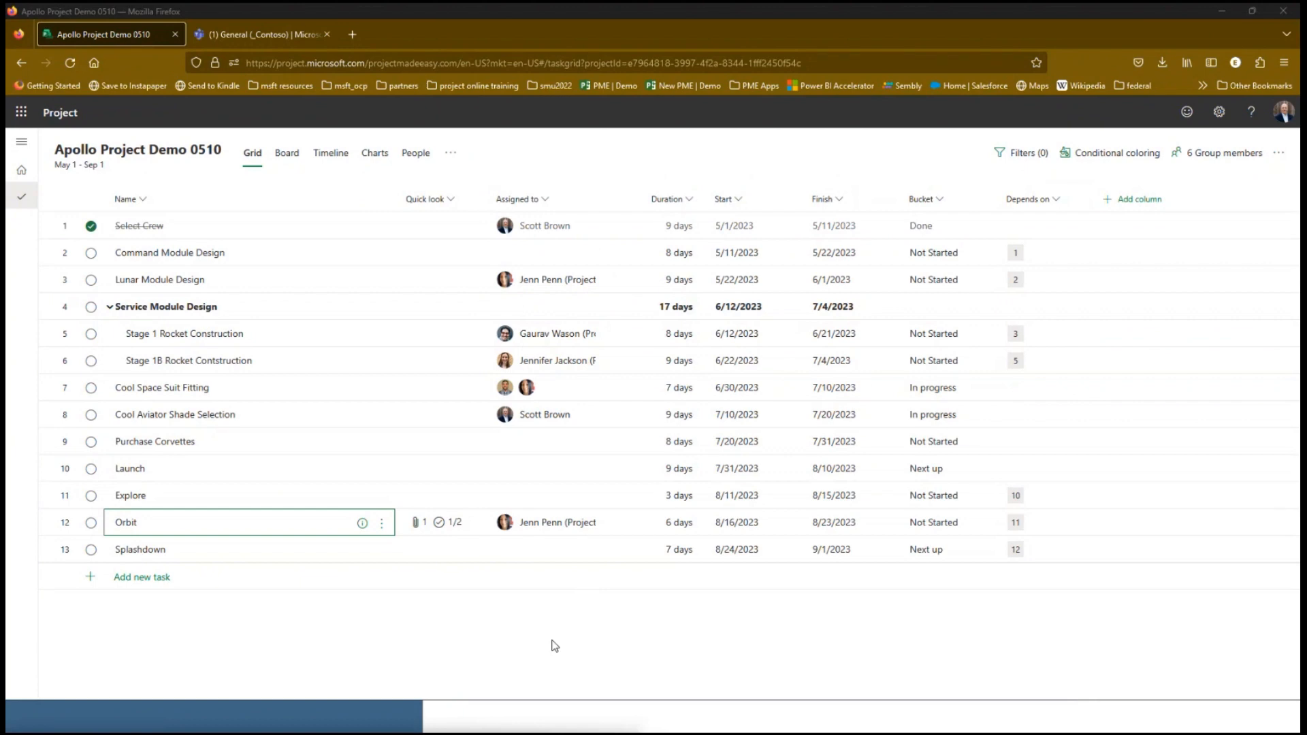
Review the members of the project's _Contoso group
click(1217, 161)
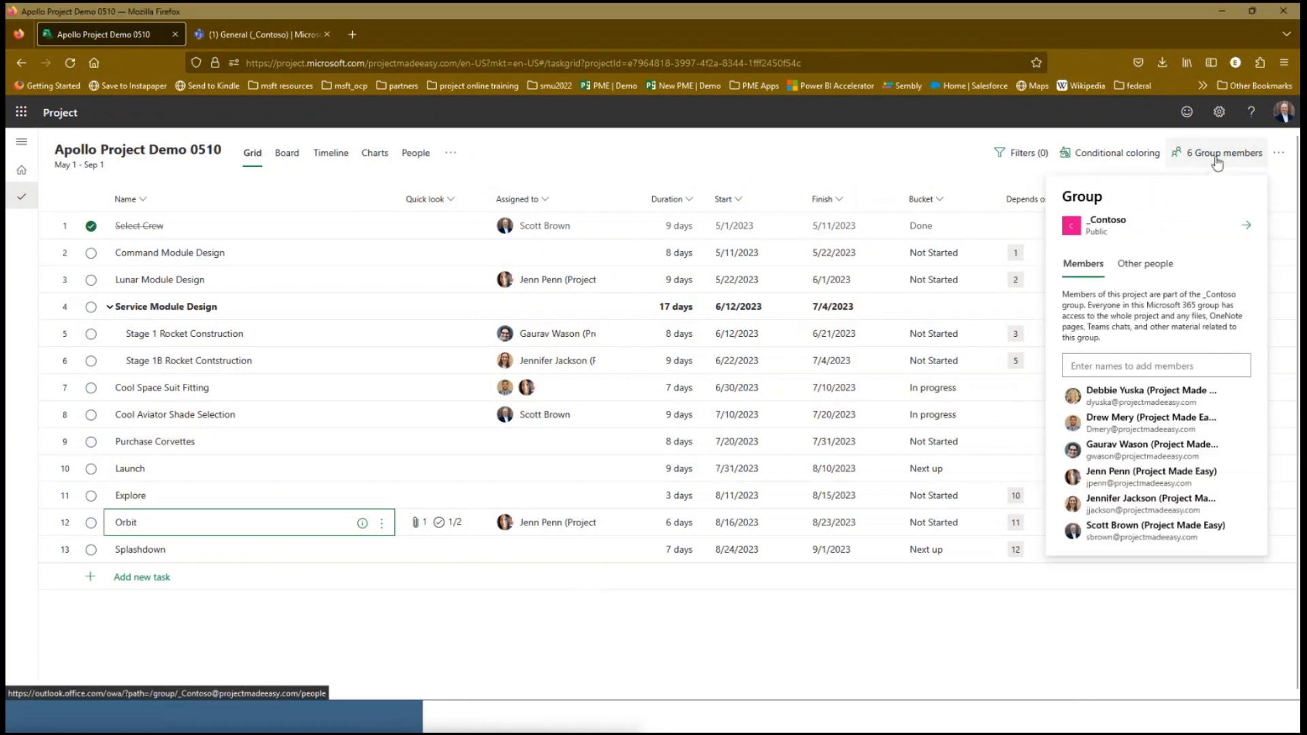
click(313, 624)
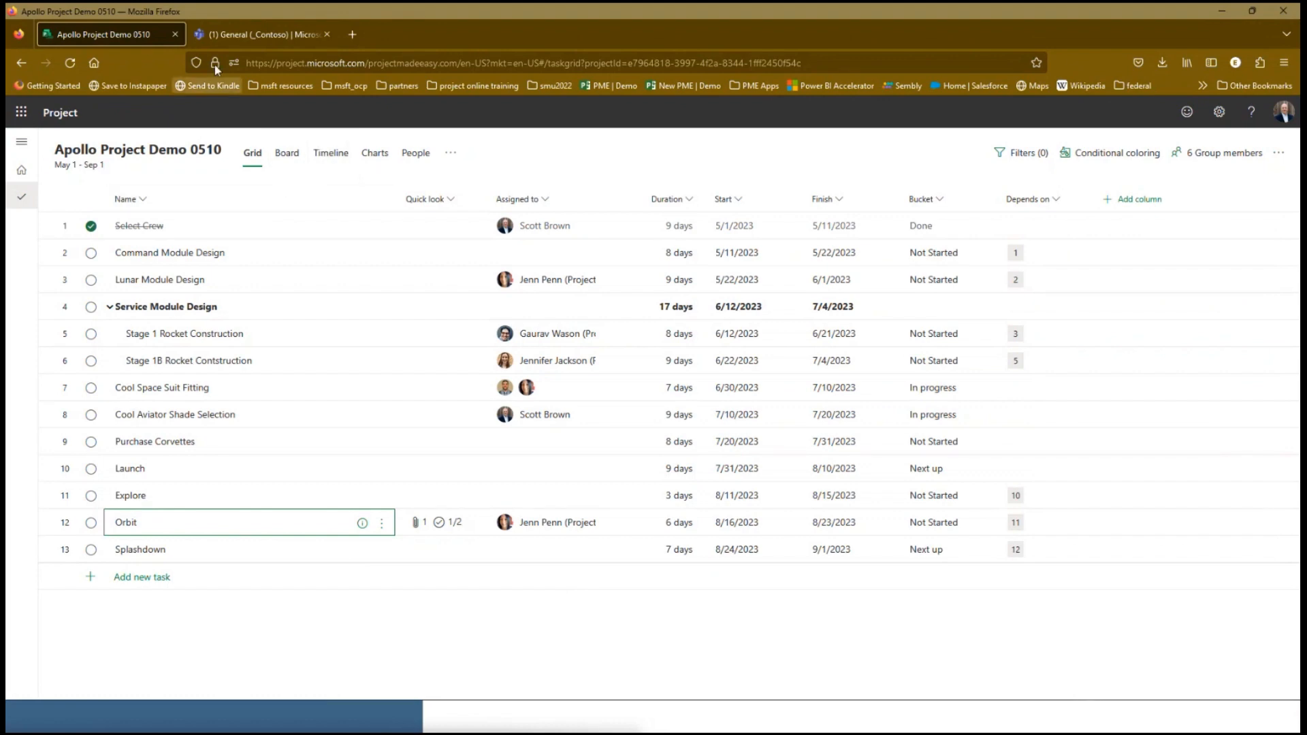
Switch to Microsoft Teams and add a Project tab for Apollo Project Demo 0510 to the General channel of _Contoso
click(238, 35)
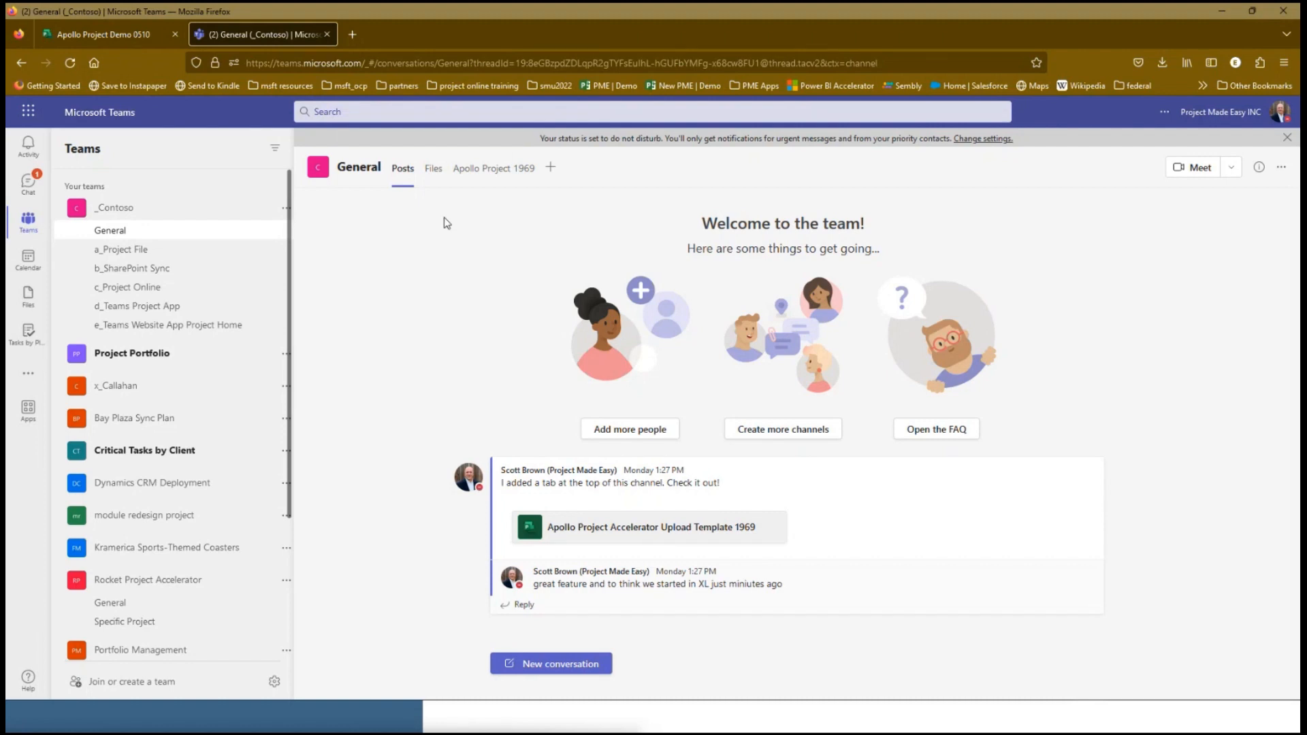
click(552, 169)
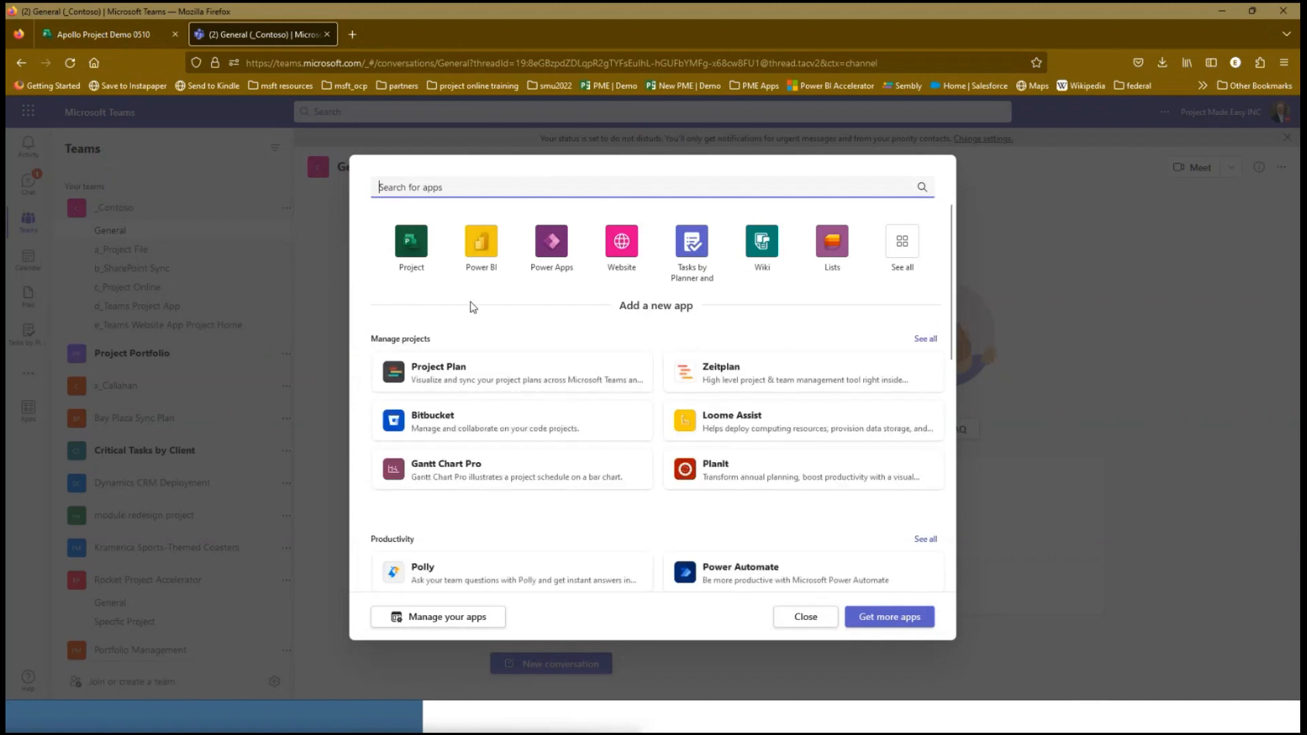
click(397, 246)
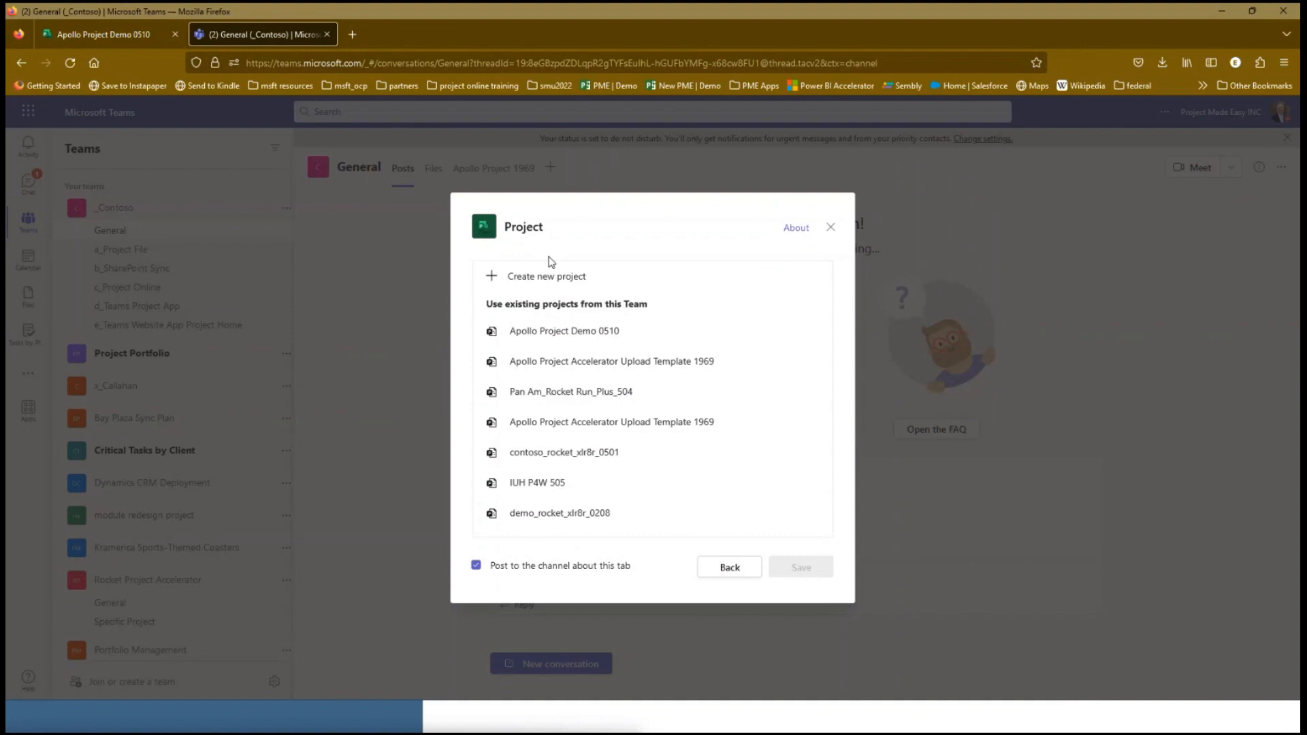
click(569, 331)
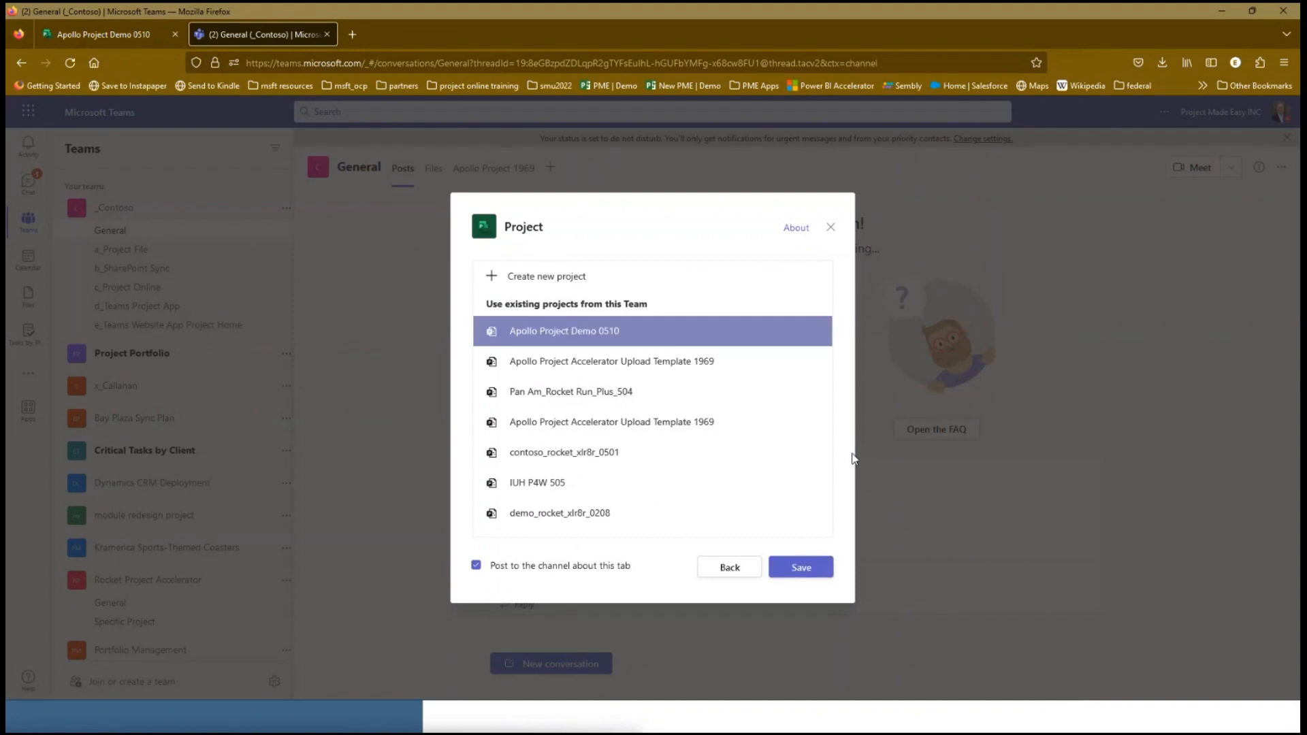
click(801, 566)
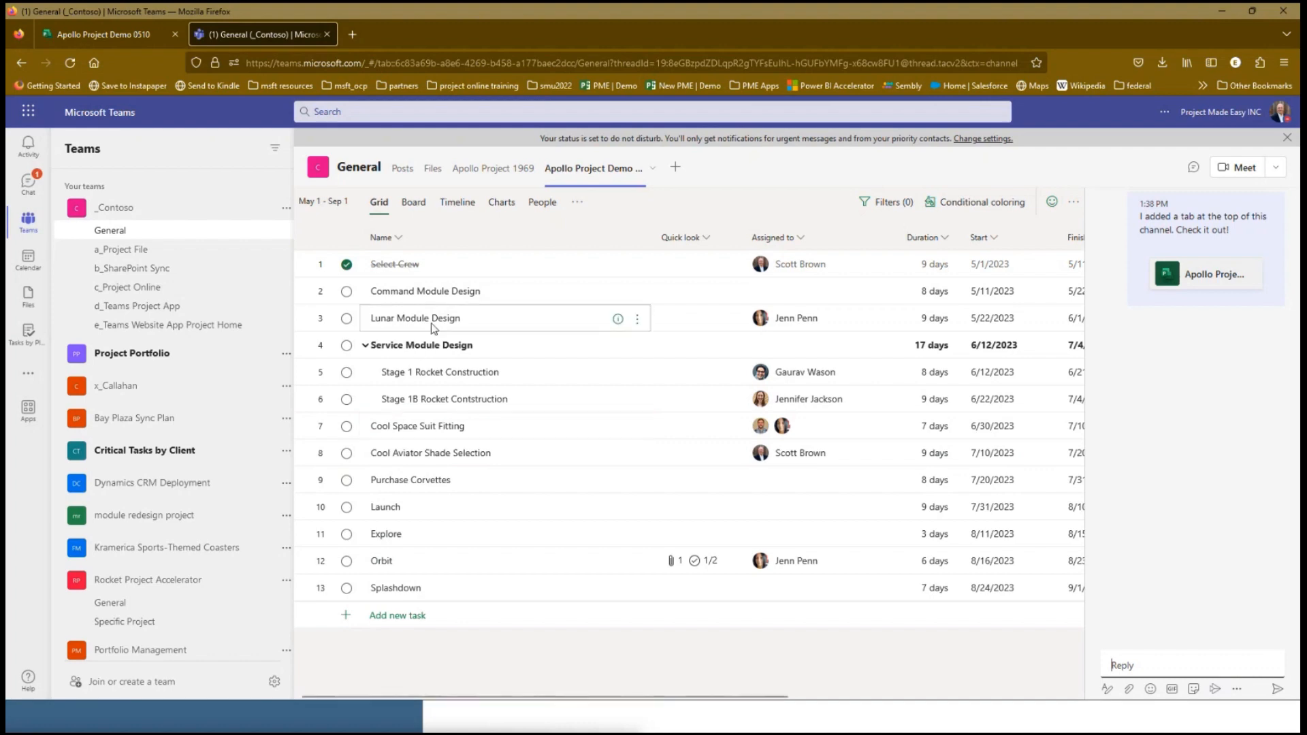
Expand the Apollo Project Demo 0510 tab and start a conversation on the Purchase Corvettes task
click(652, 168)
click(606, 212)
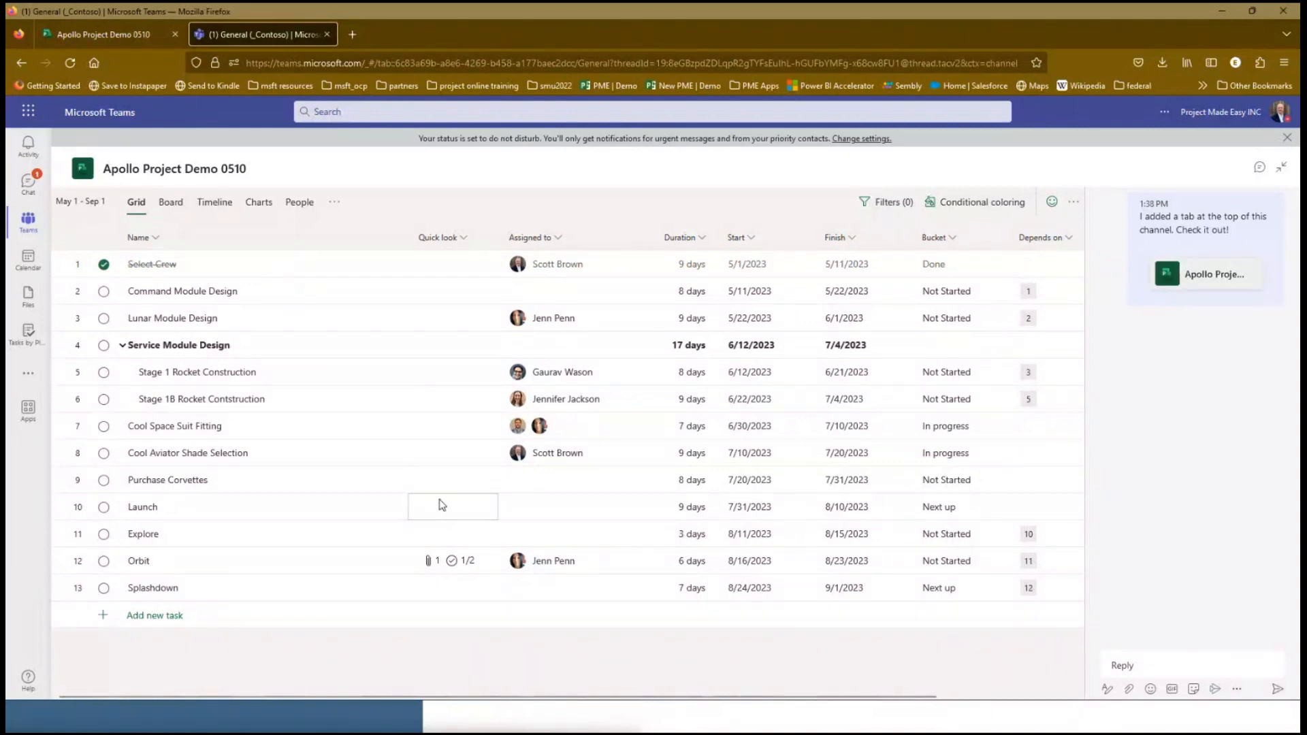
click(305, 487)
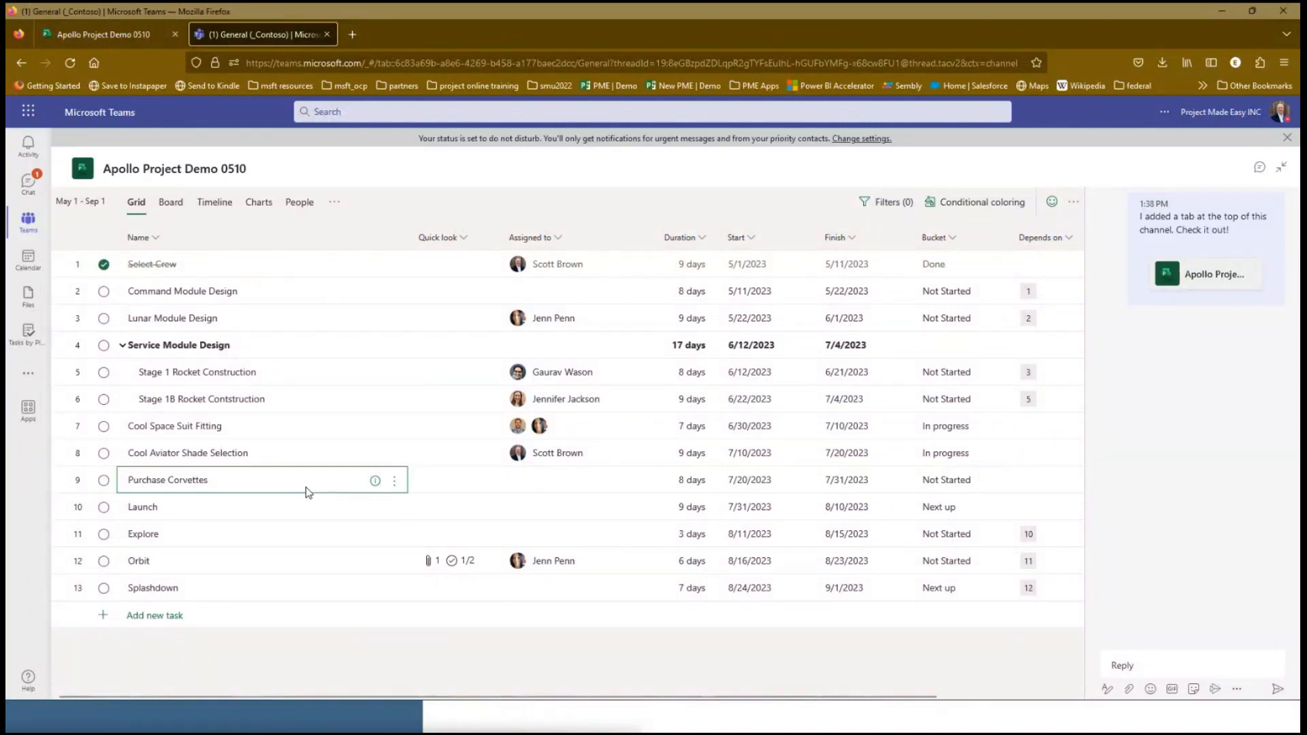
click(394, 481)
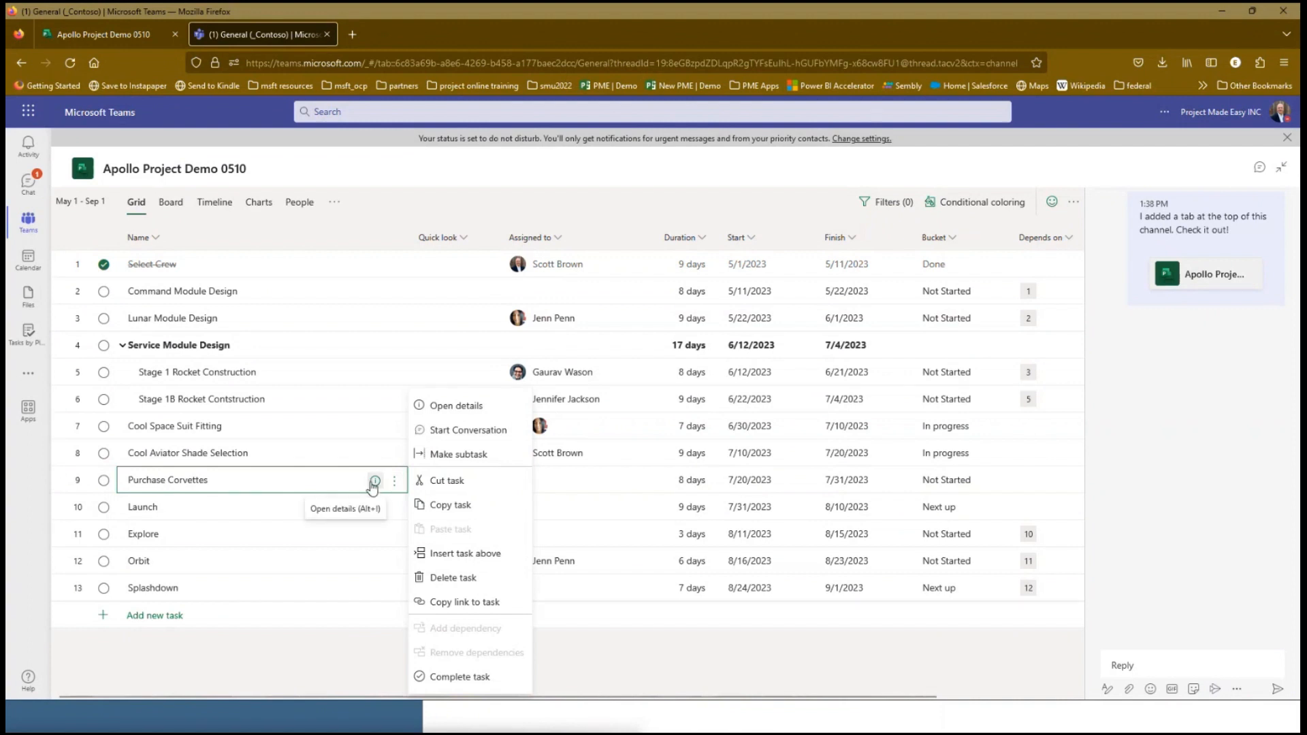
click(456, 431)
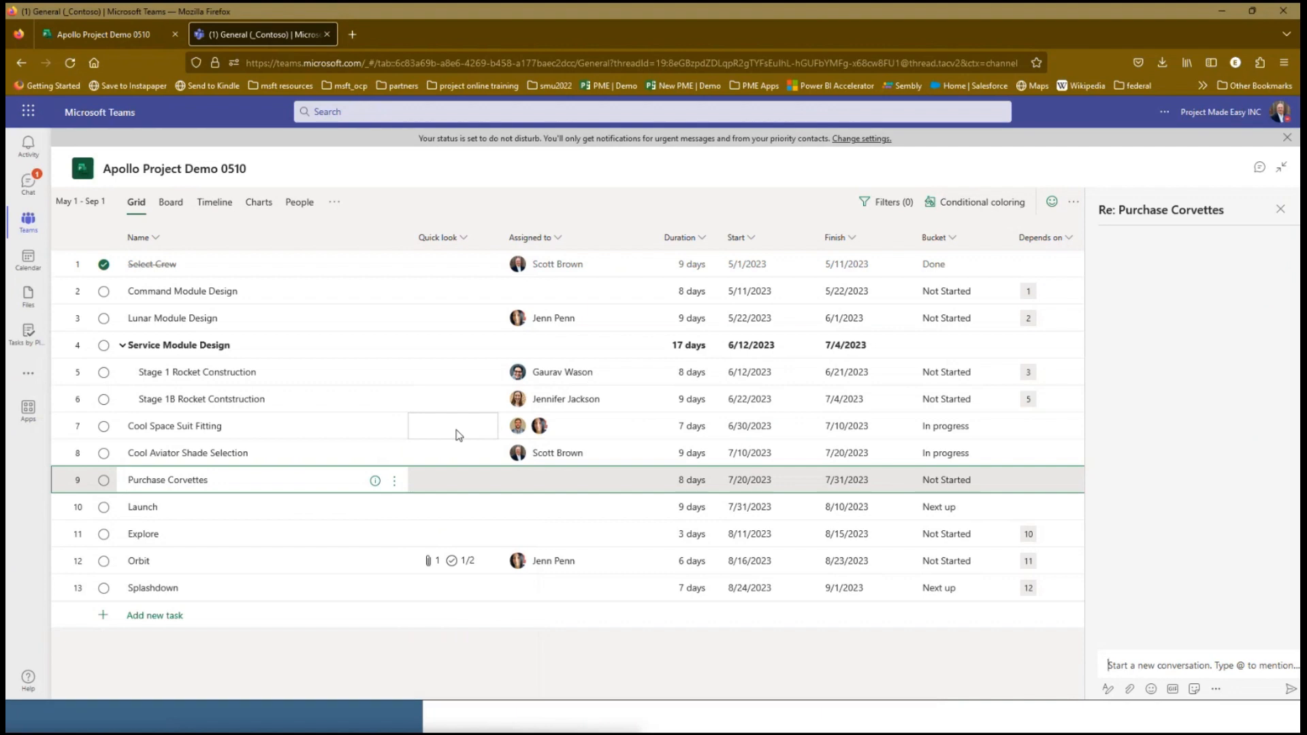
Post the message "hey are we all getting the same color or not?" in the Purchase Corvettes conversation
text(hery)
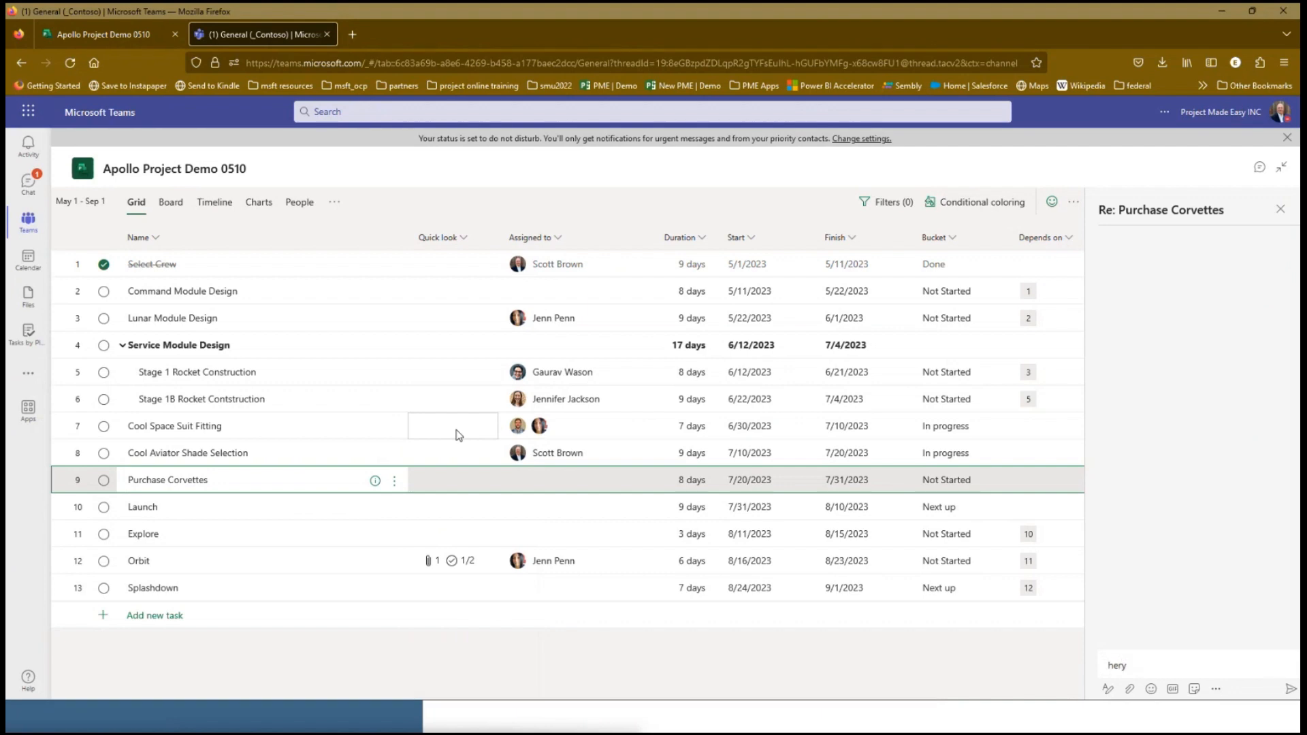
key(BackSpace)
key(BackSpace)
text(y are we all getting the smae)
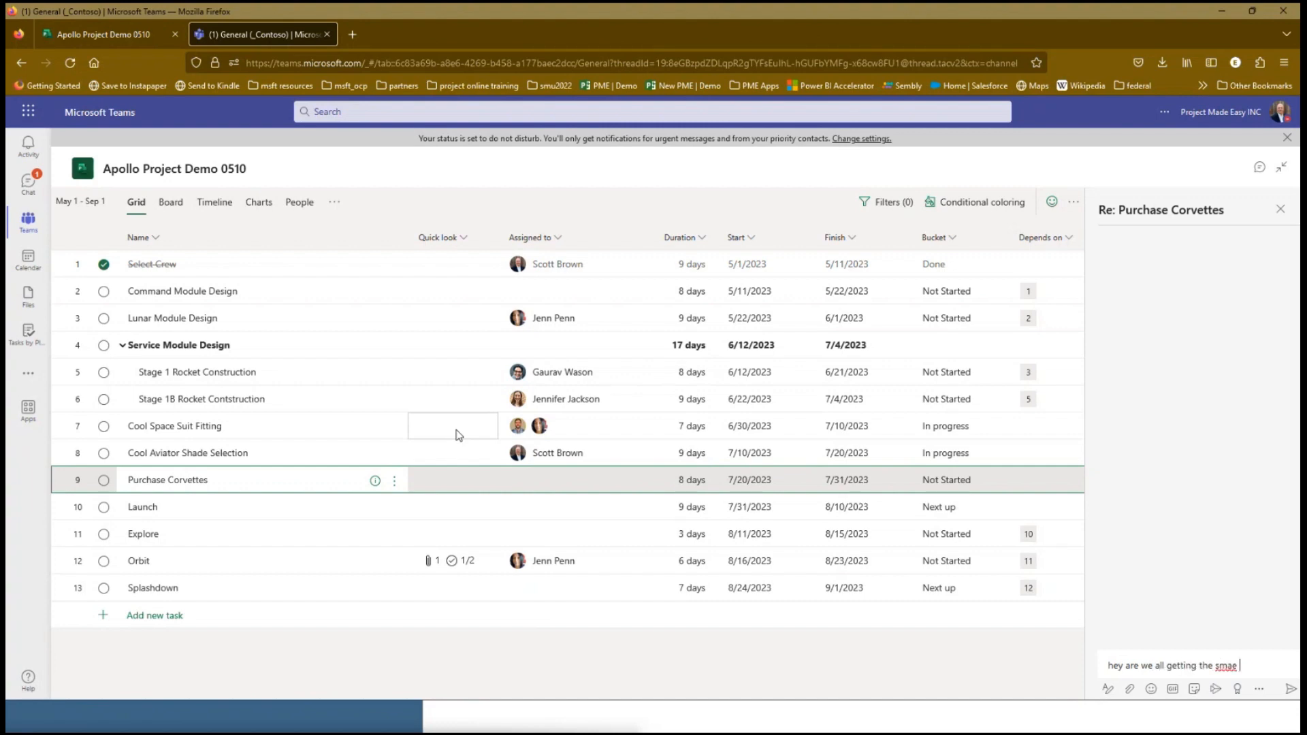
key(BackSpace)
key(BackSpace)
key(BackSpace)
text(ame color or not?)
key(Return)
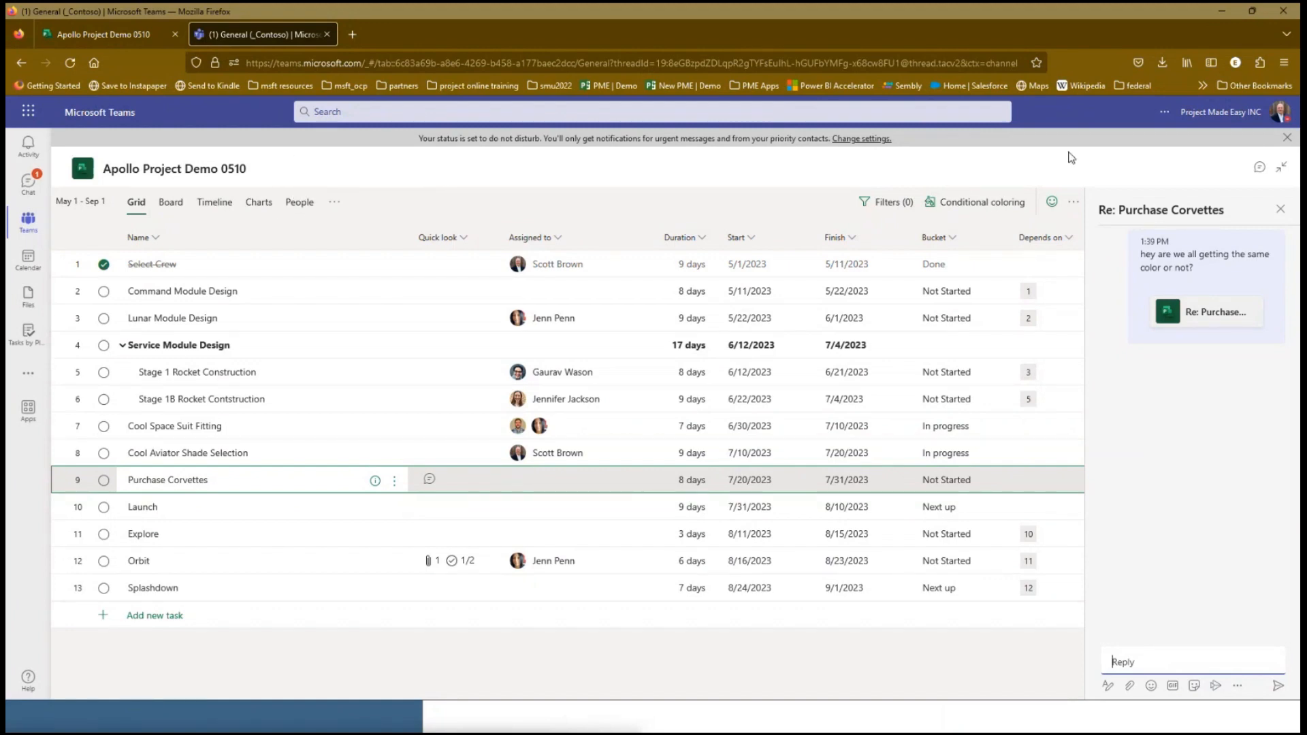
Dismiss the status banner, collapse the expanded tab, and open the Purchase Corvettes task from its post in the General channel
click(1286, 137)
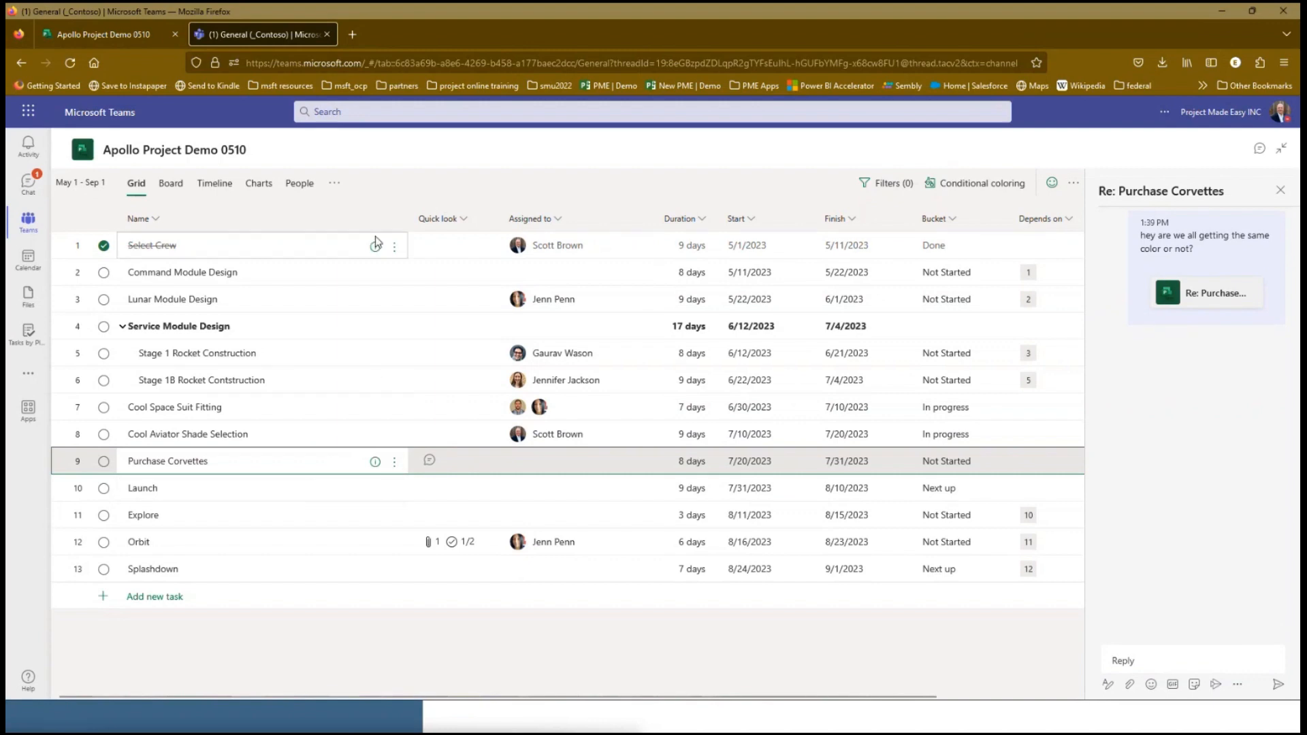
click(1274, 149)
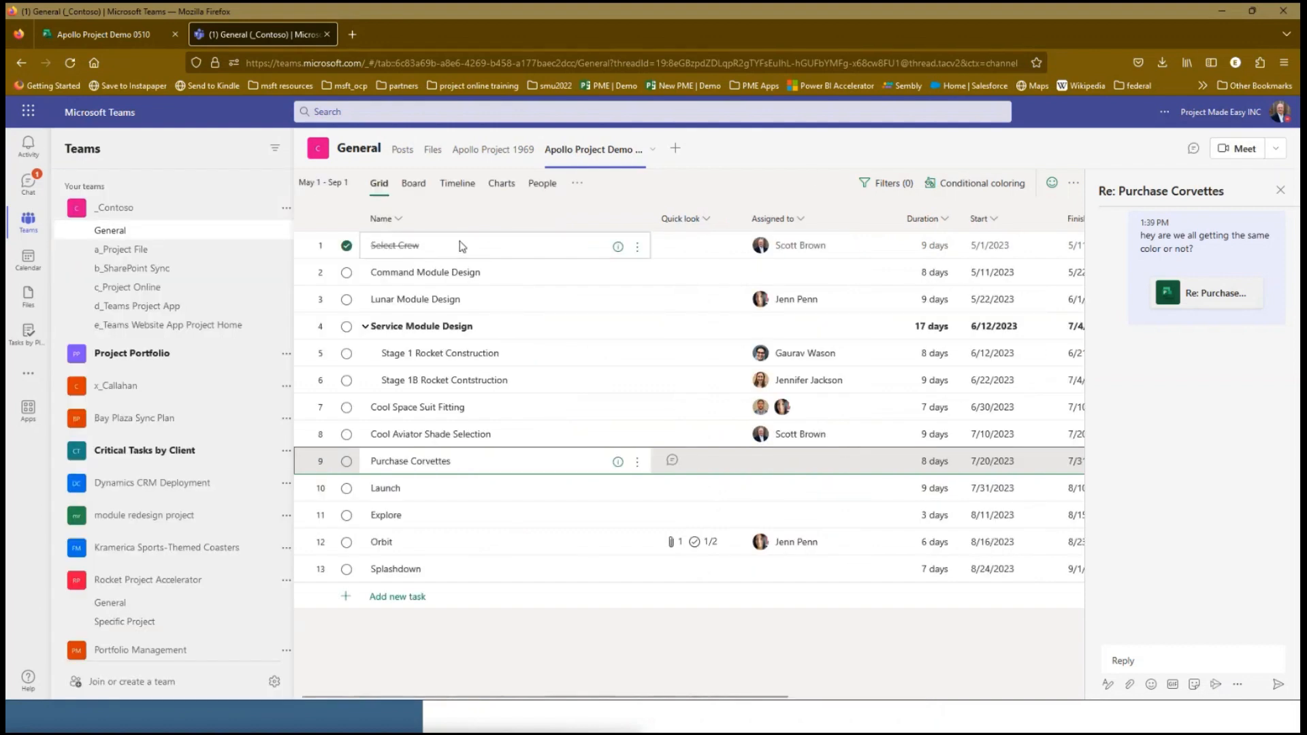
click(403, 150)
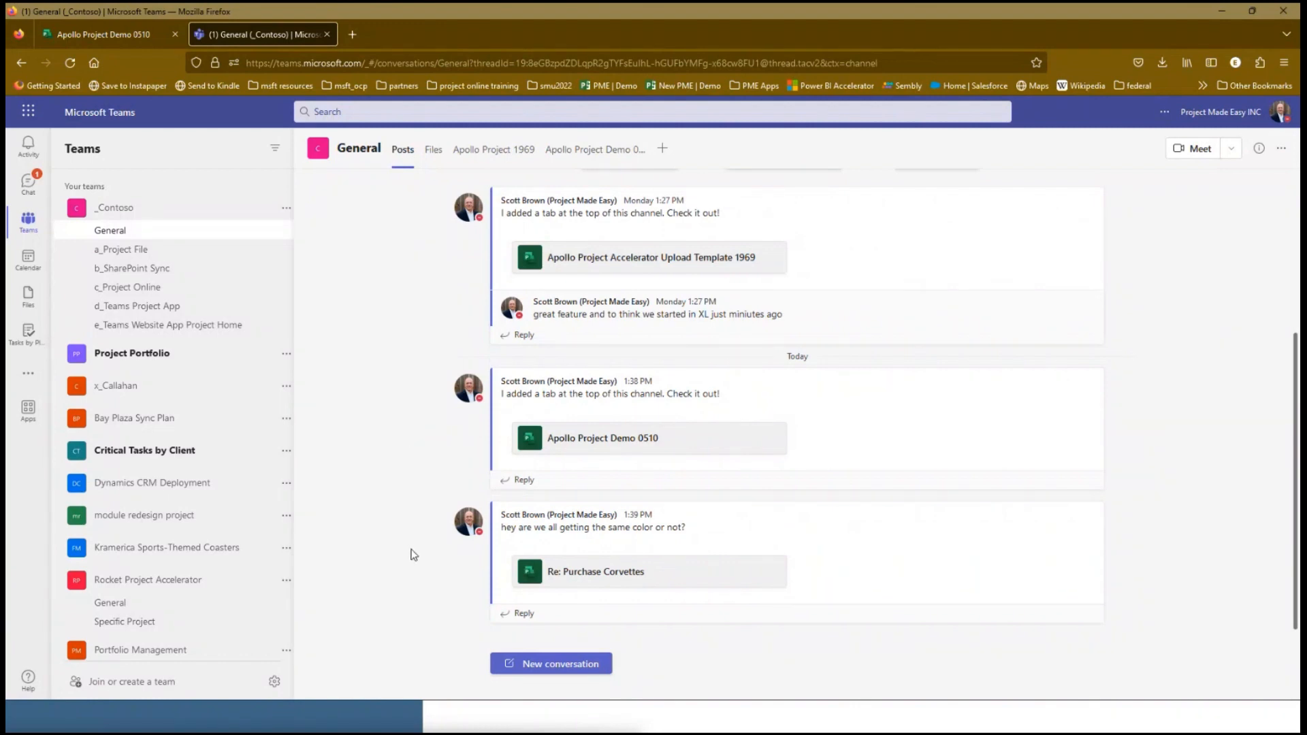
click(580, 579)
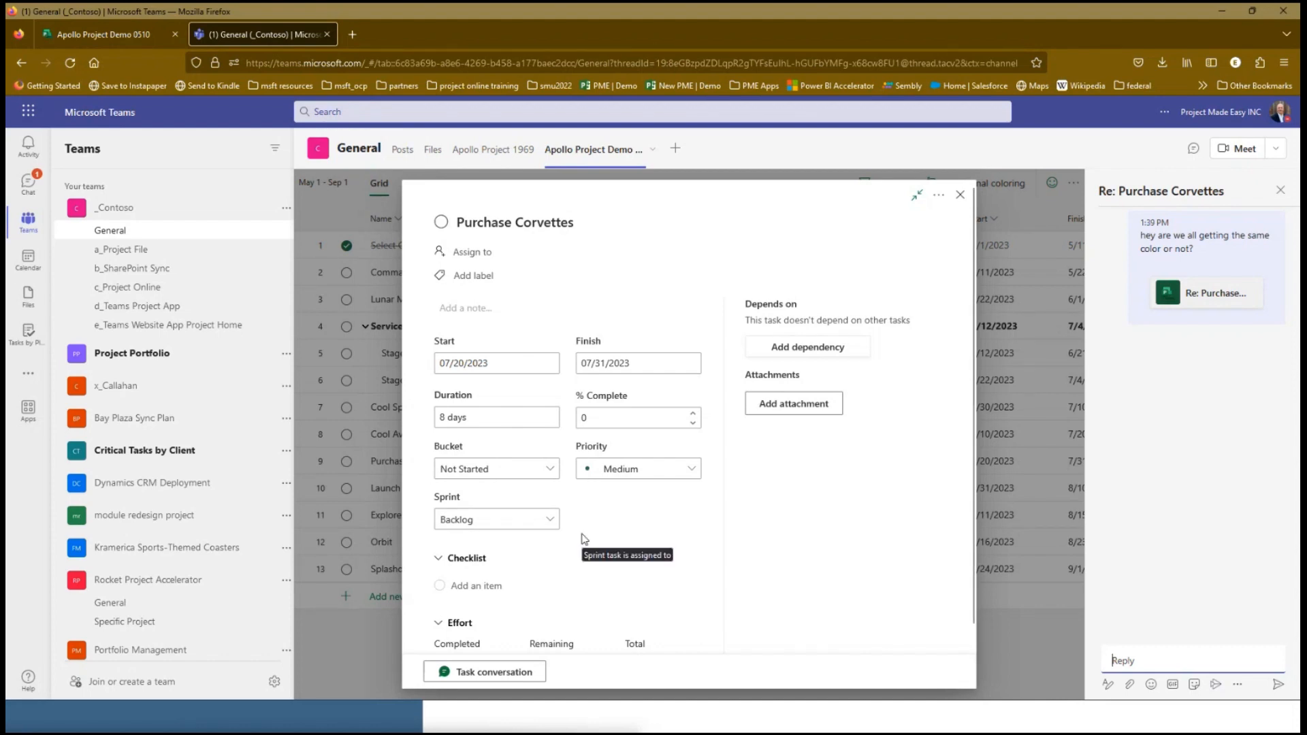
Attach the Support Made Easy 1Pager file from the computer to the Purchase Corvettes task and close its details
click(768, 408)
click(773, 434)
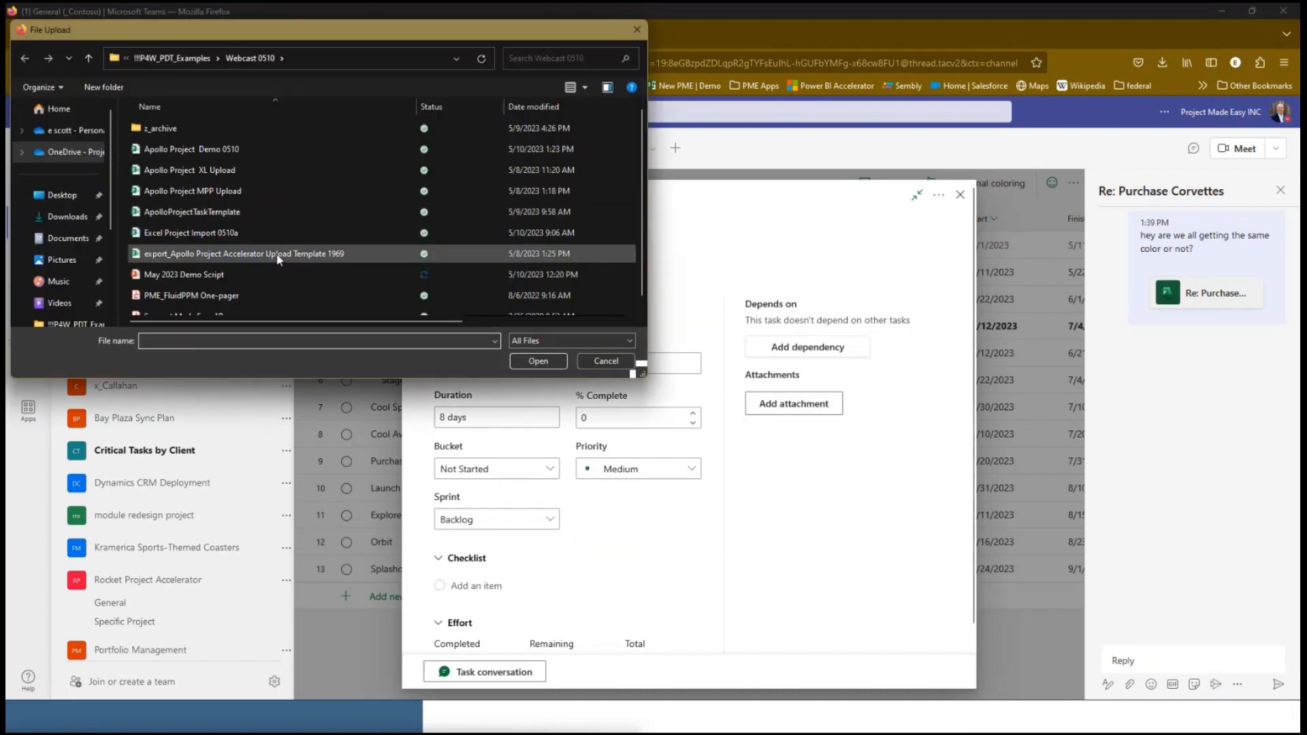
scroll(272, 265, down, 1)
click(213, 308)
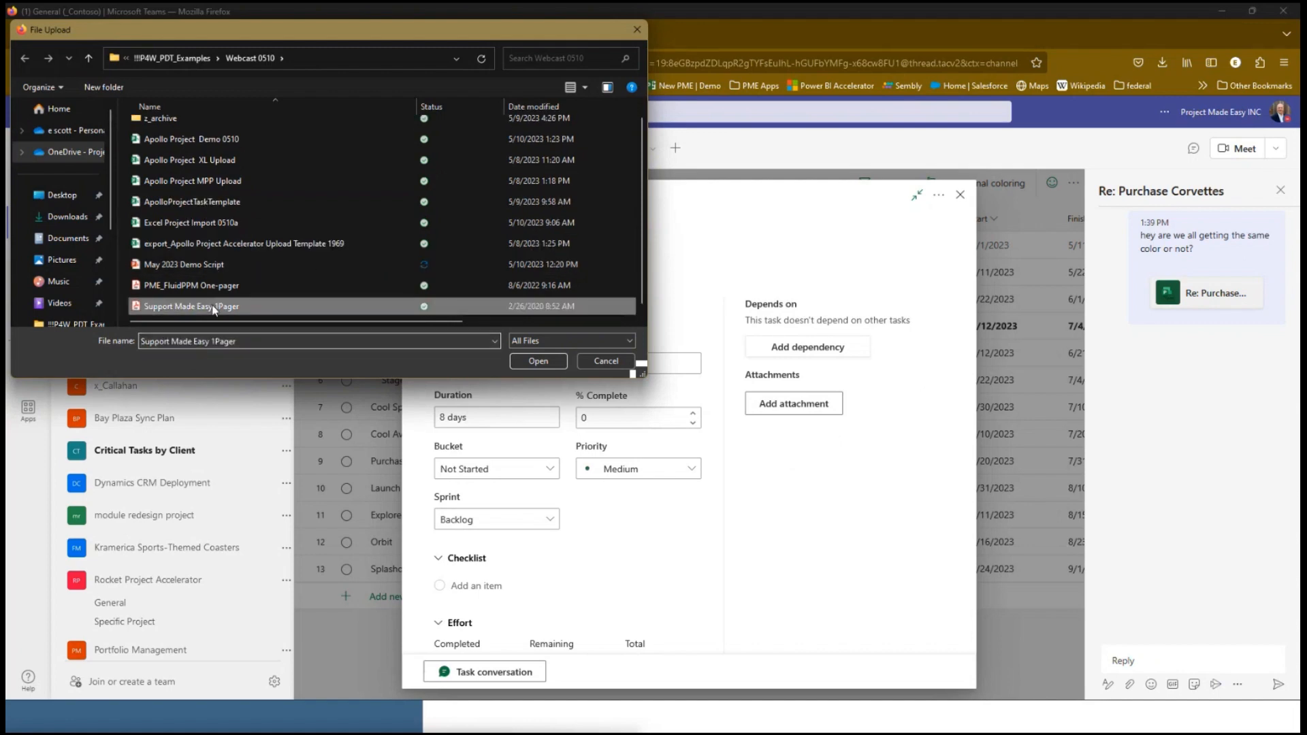
click(538, 363)
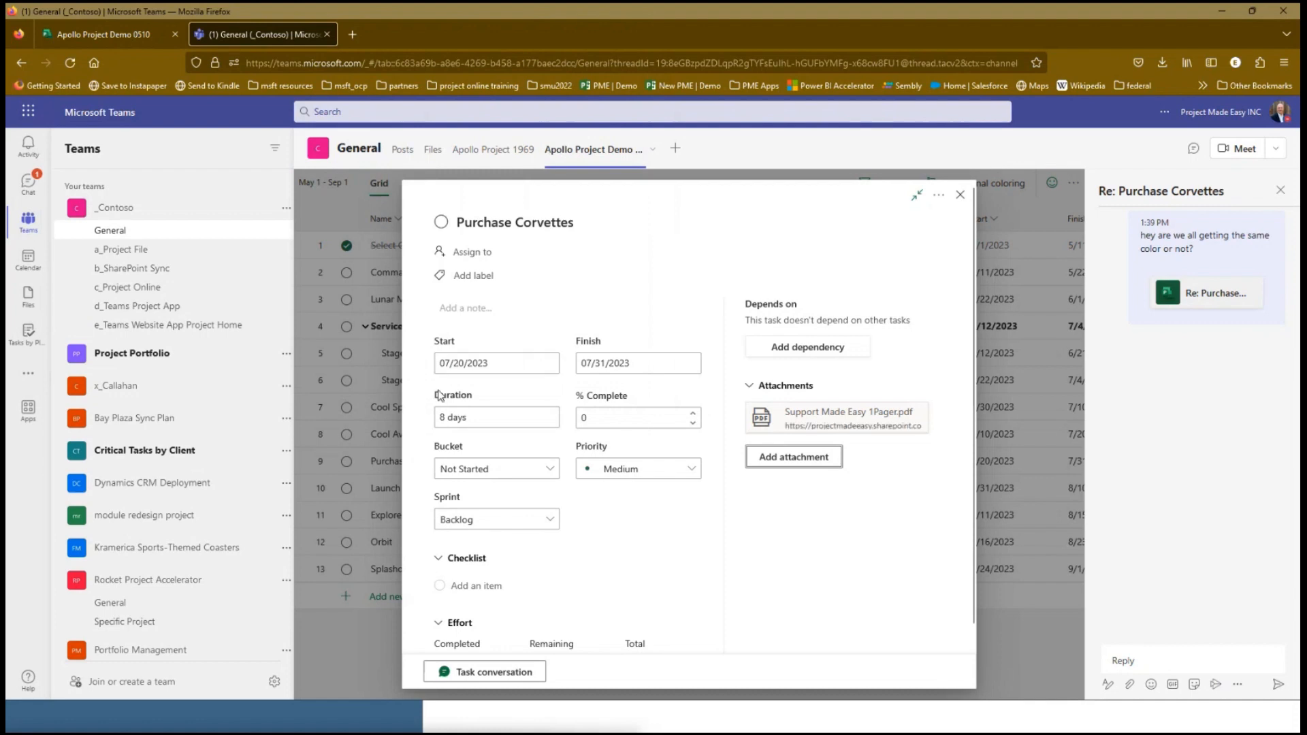
click(960, 197)
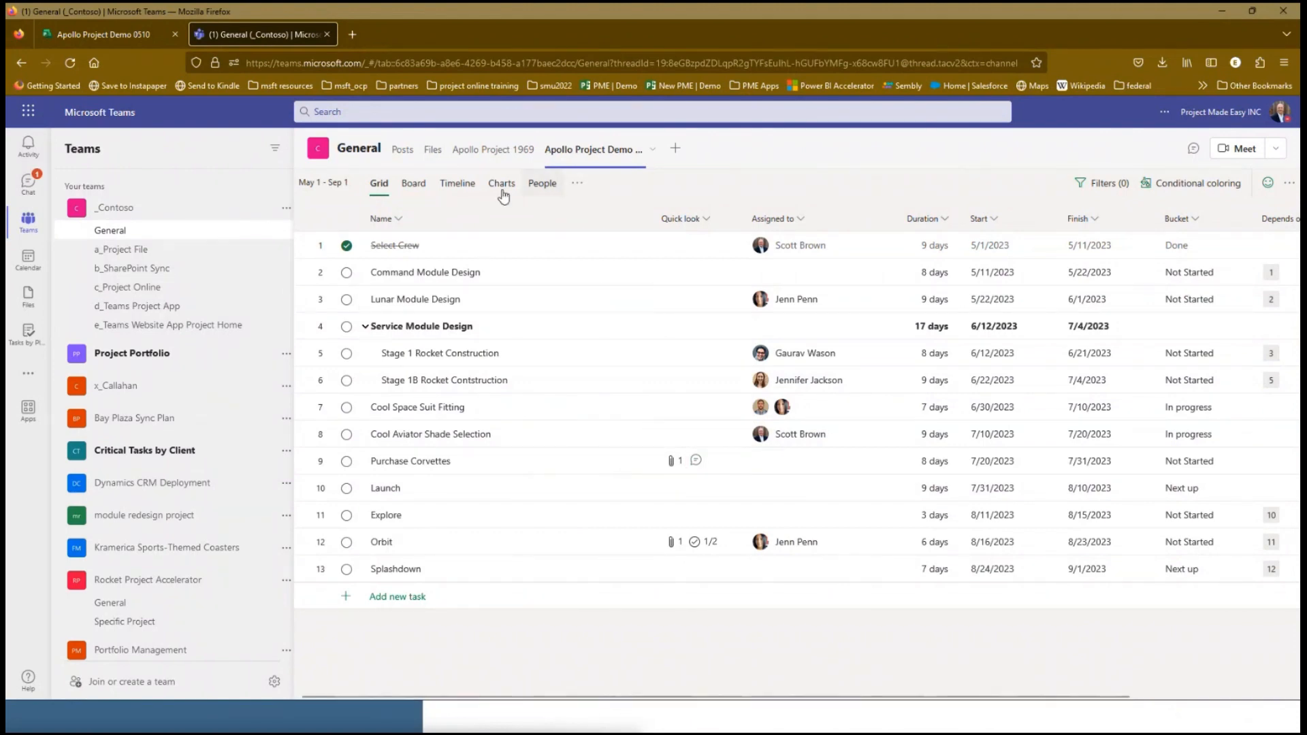
View the files stored in the General channel
click(432, 149)
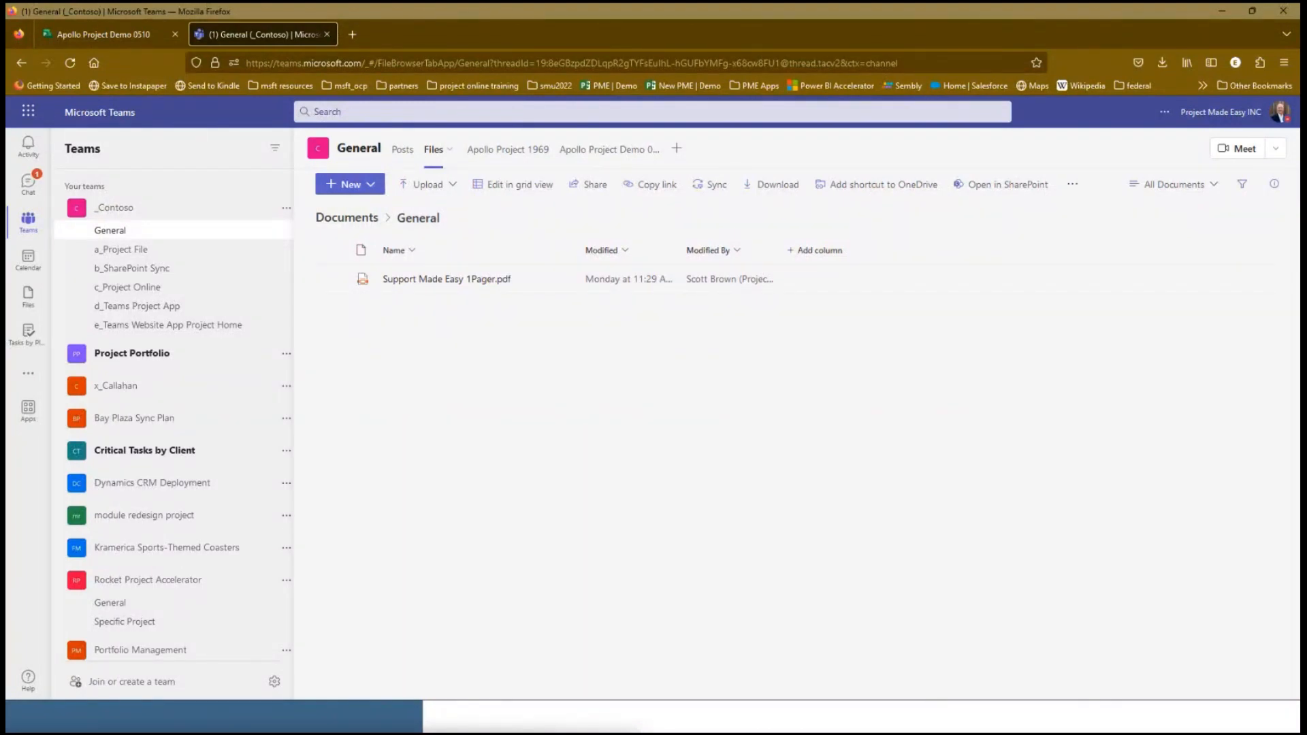
key(alt+Tab)
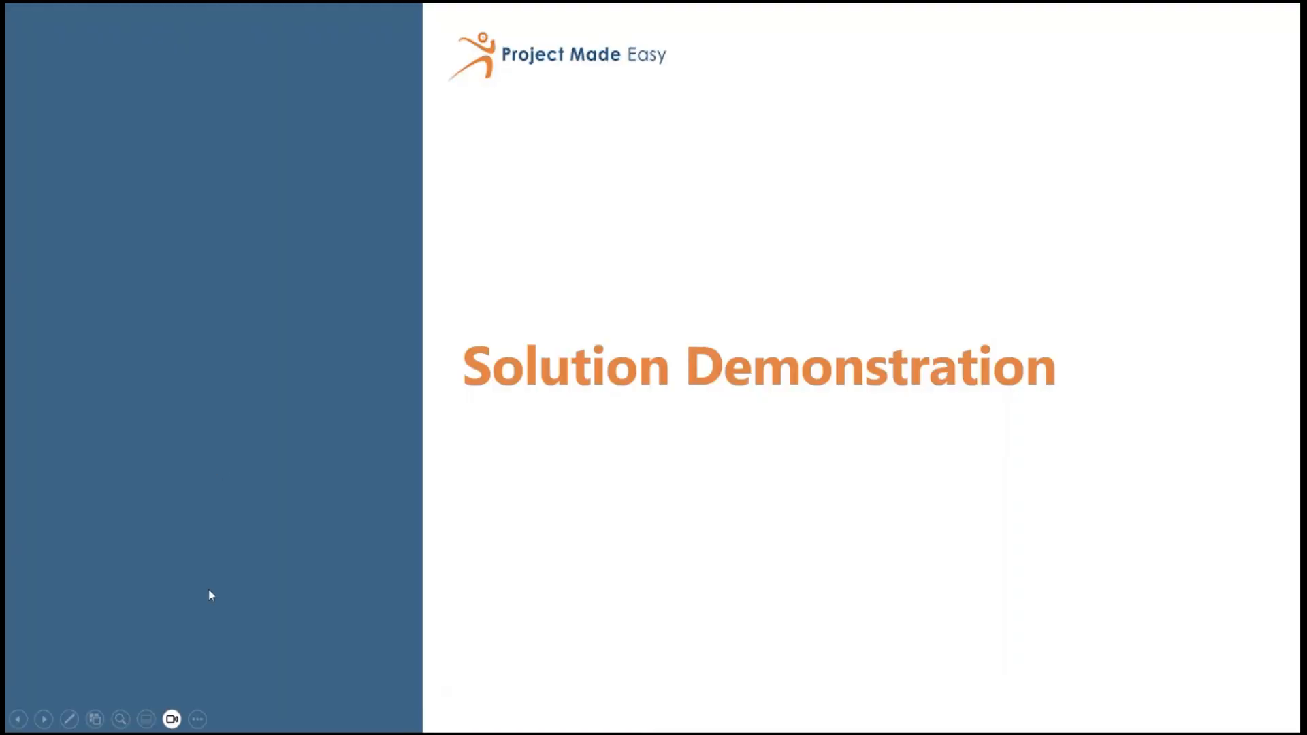
click(19, 718)
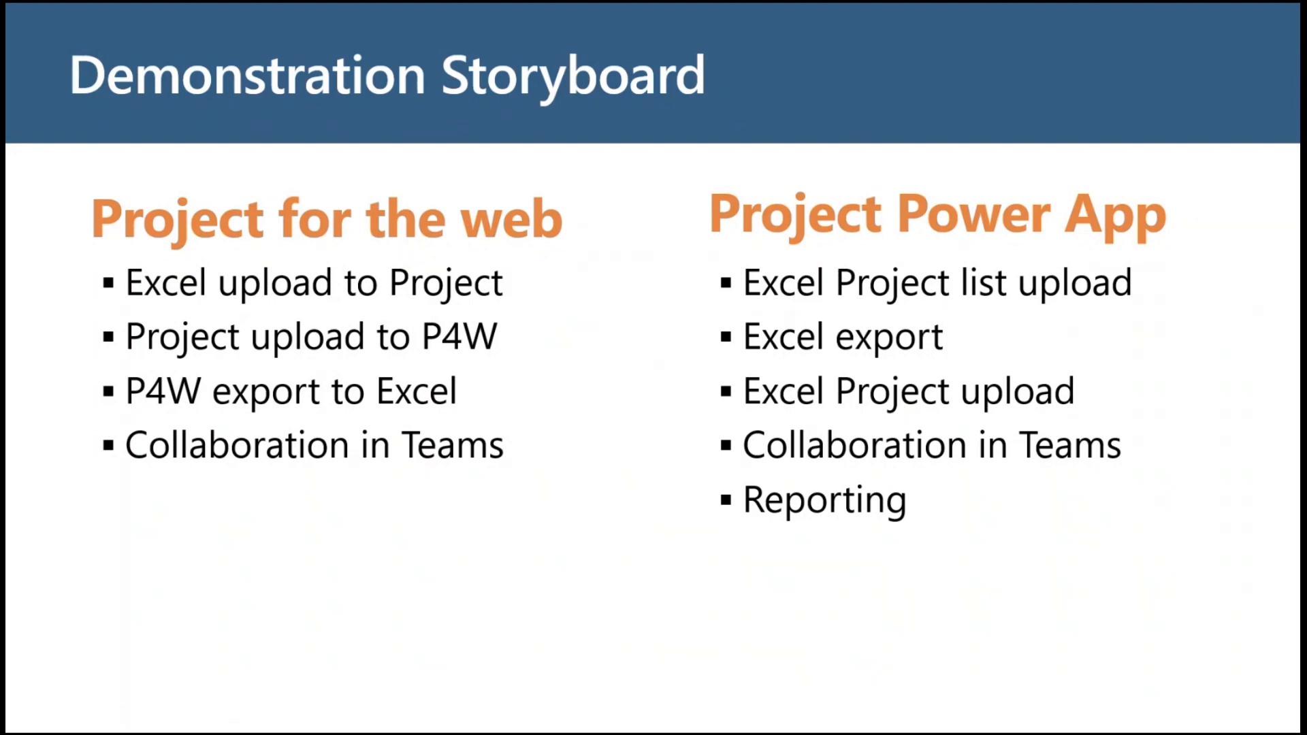
Switch to the Rocket Project Accelerator power app and look at the project requests and the home dashboard
key(alt+Tab)
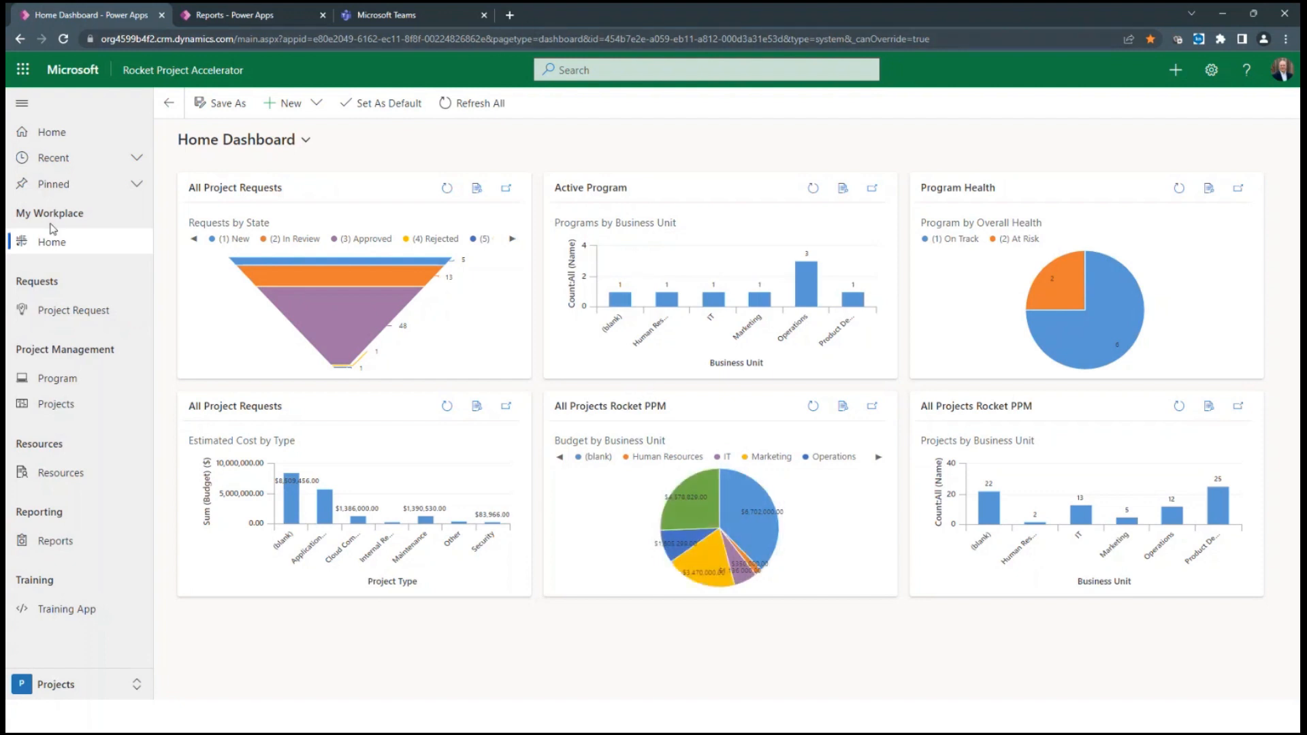
click(95, 314)
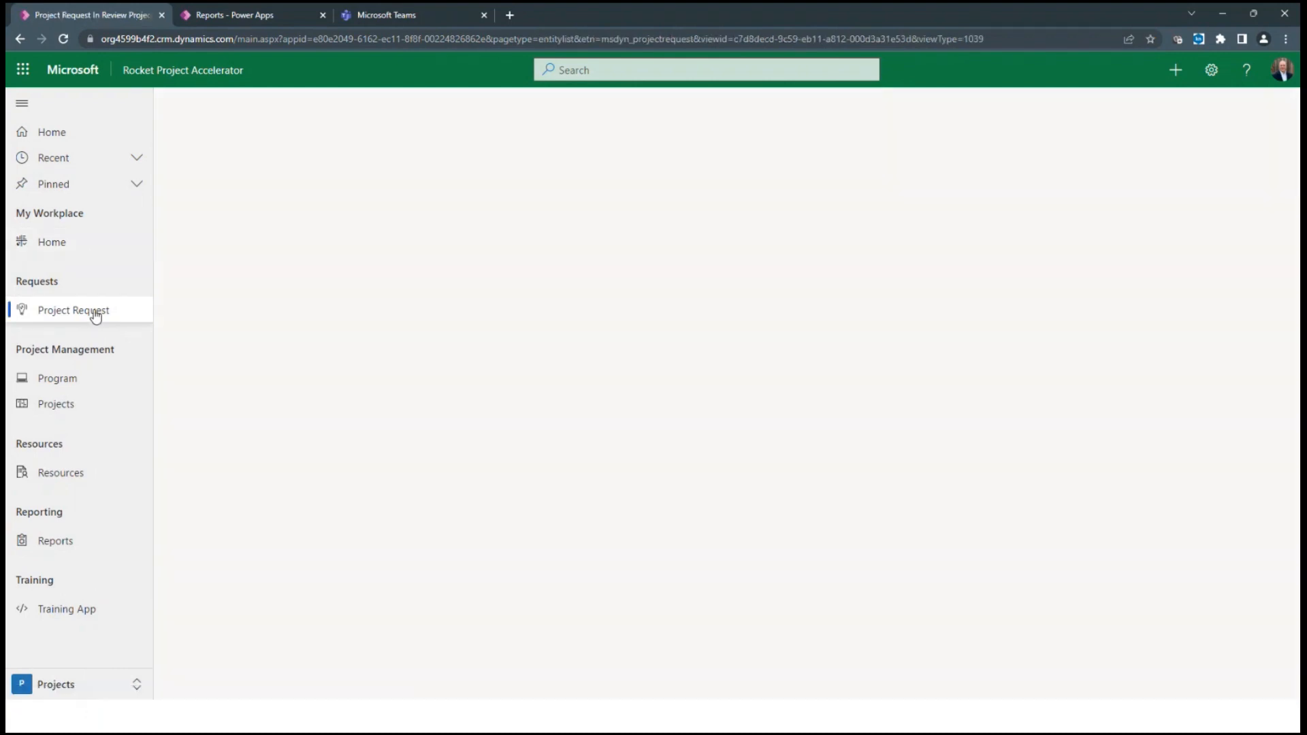
click(88, 254)
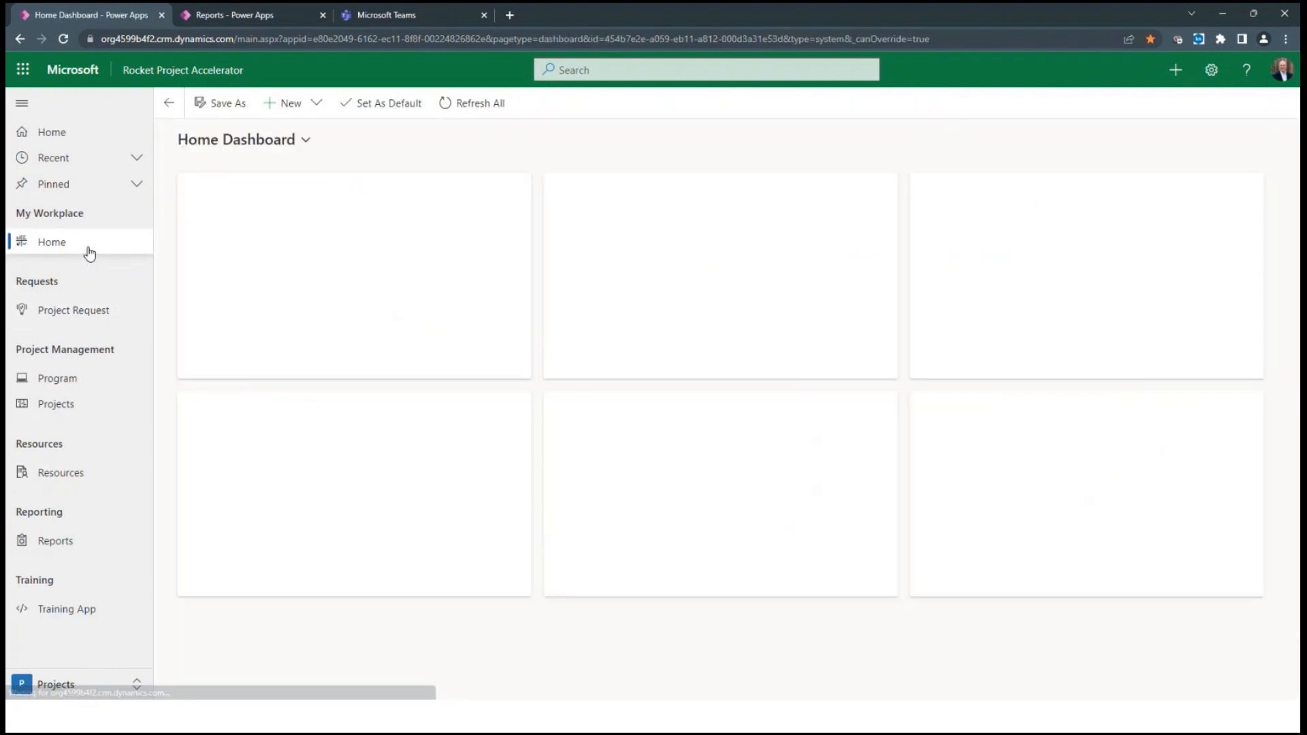
Look over the active programs list and the All Projects Rocket PPM list
click(64, 377)
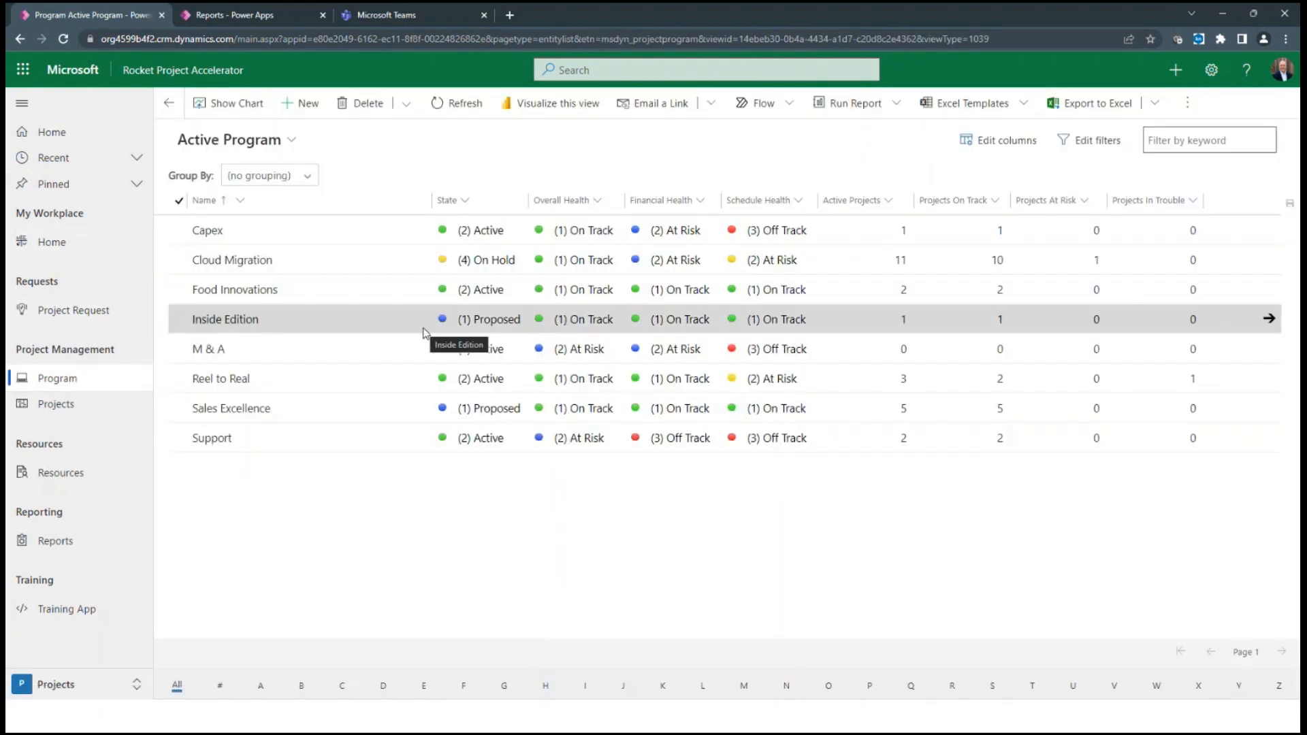
click(64, 404)
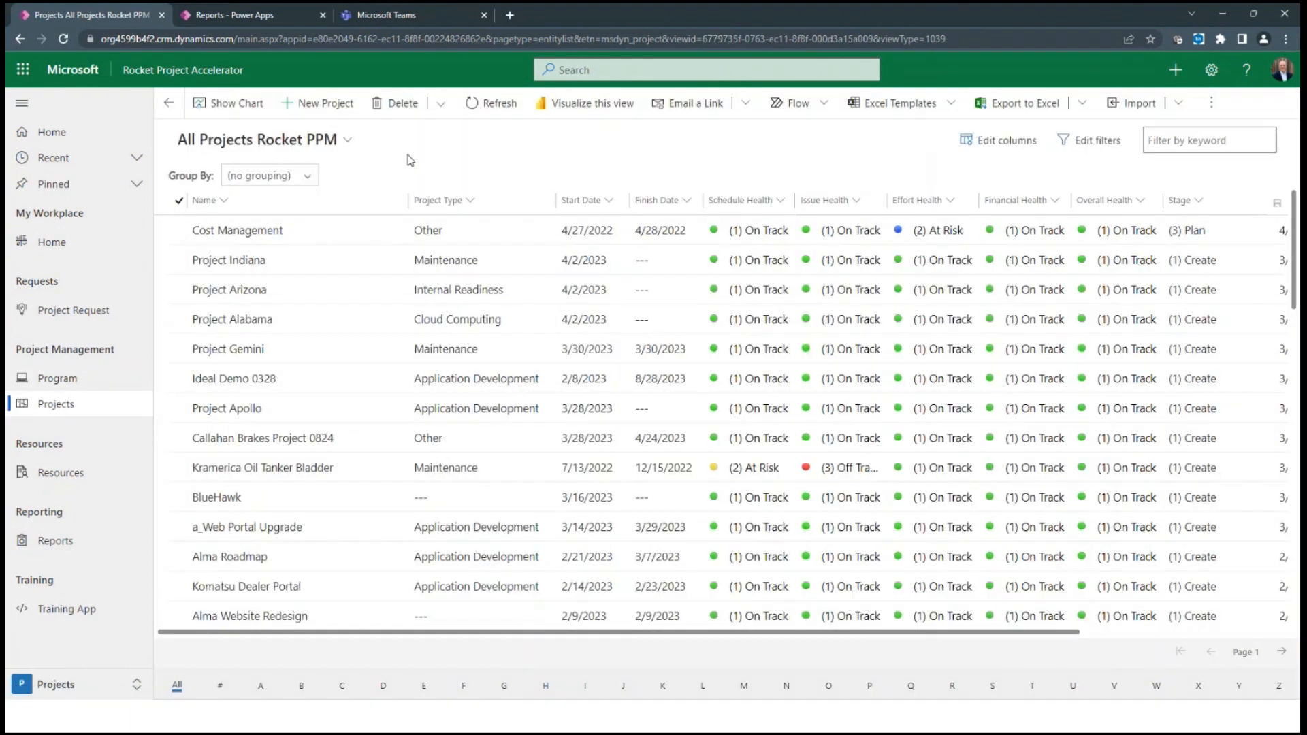
scroll(411, 340, down, 3)
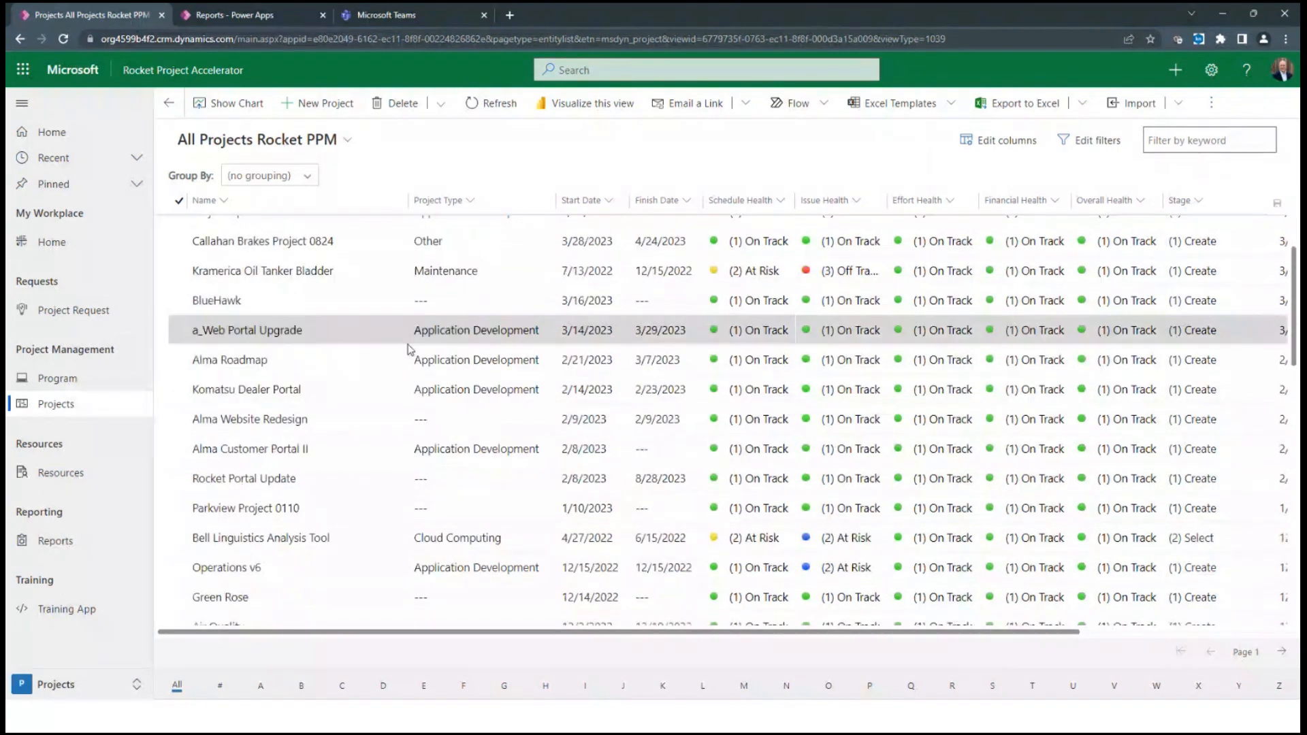
scroll(409, 349, up, 3)
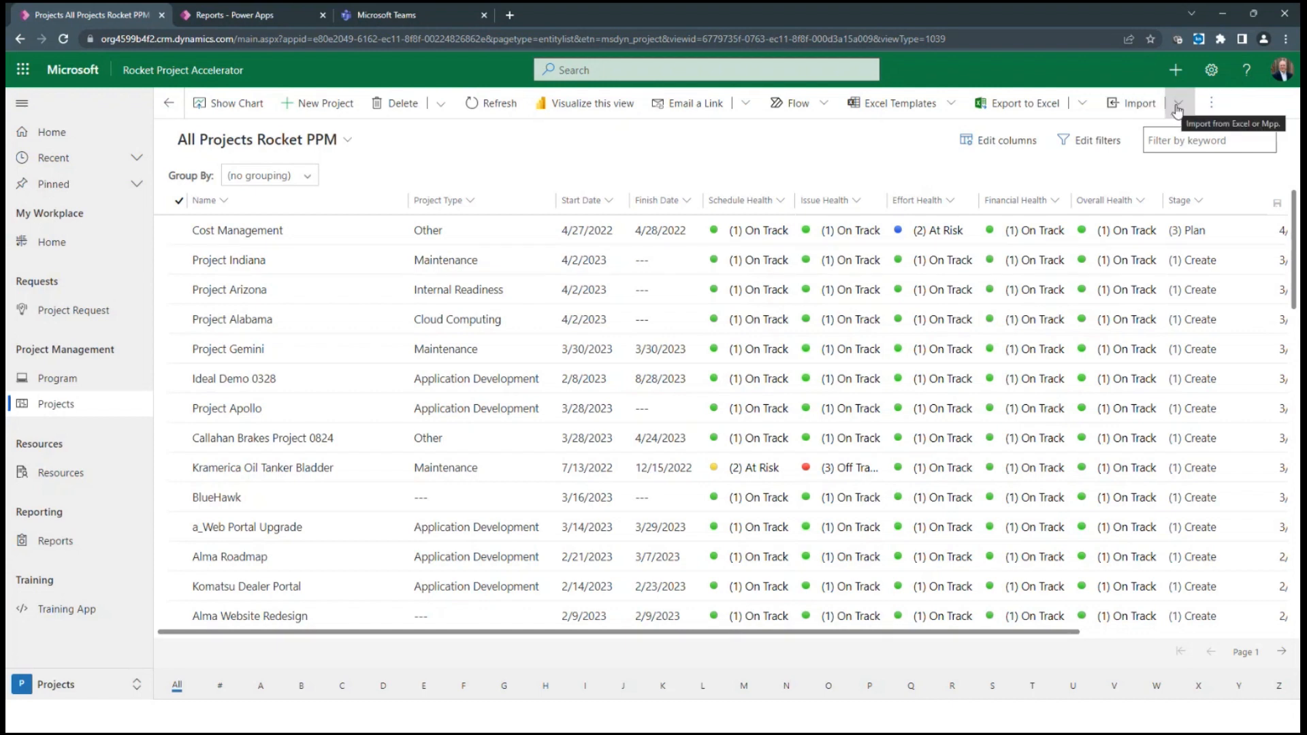
Export the All Projects Rocket PPM view as a static worksheet, view the downloaded file in Excel, and close it
click(1082, 109)
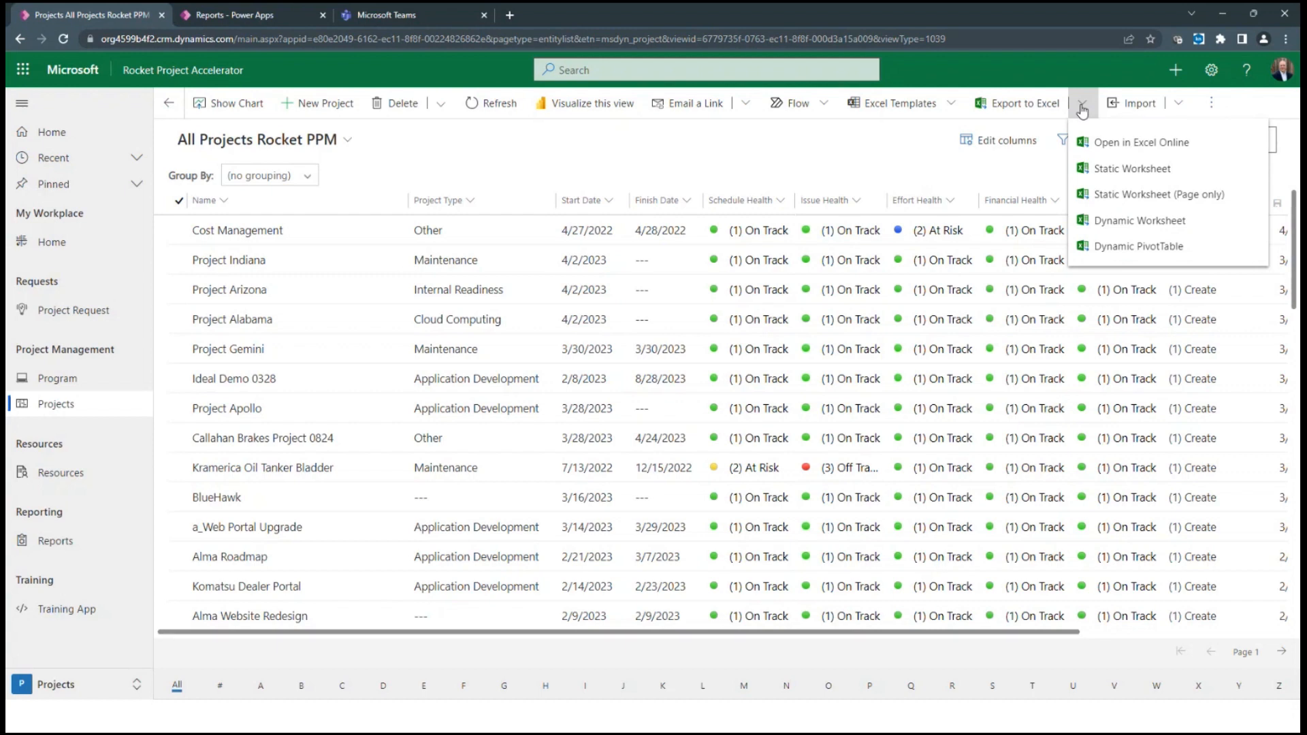
click(1110, 170)
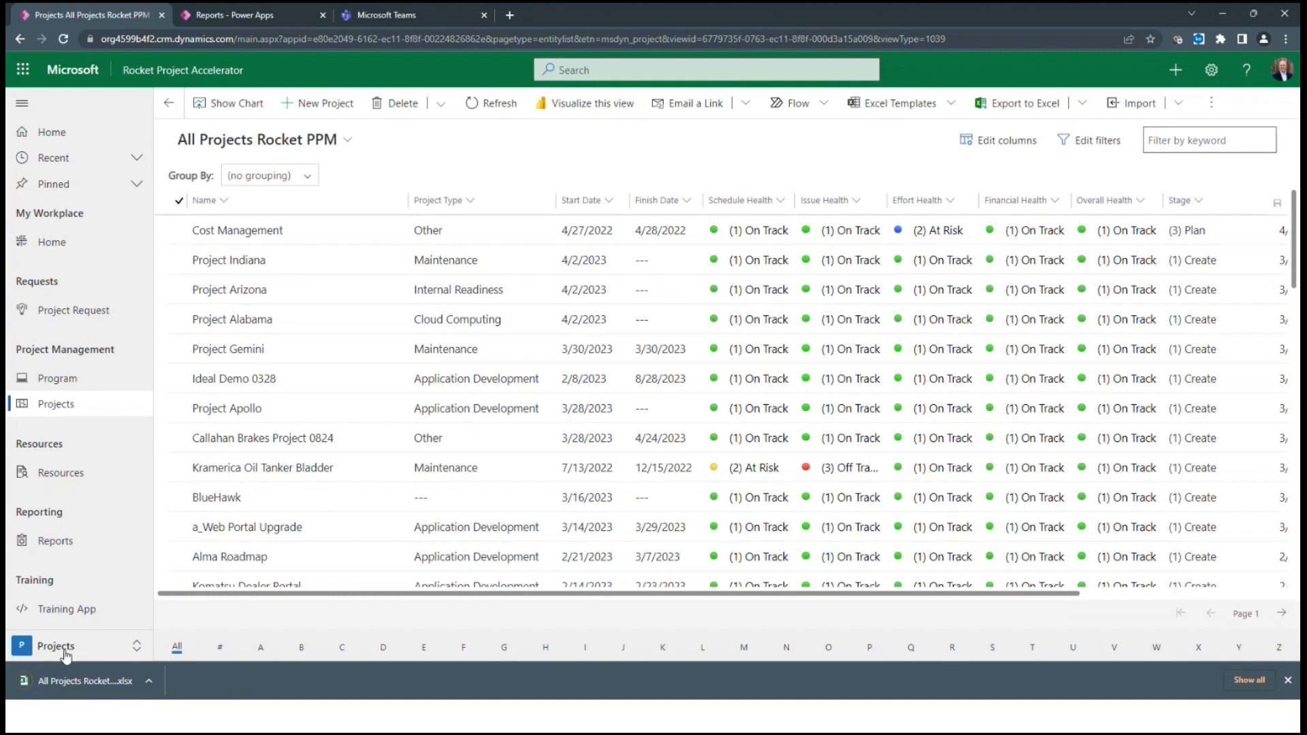
click(147, 680)
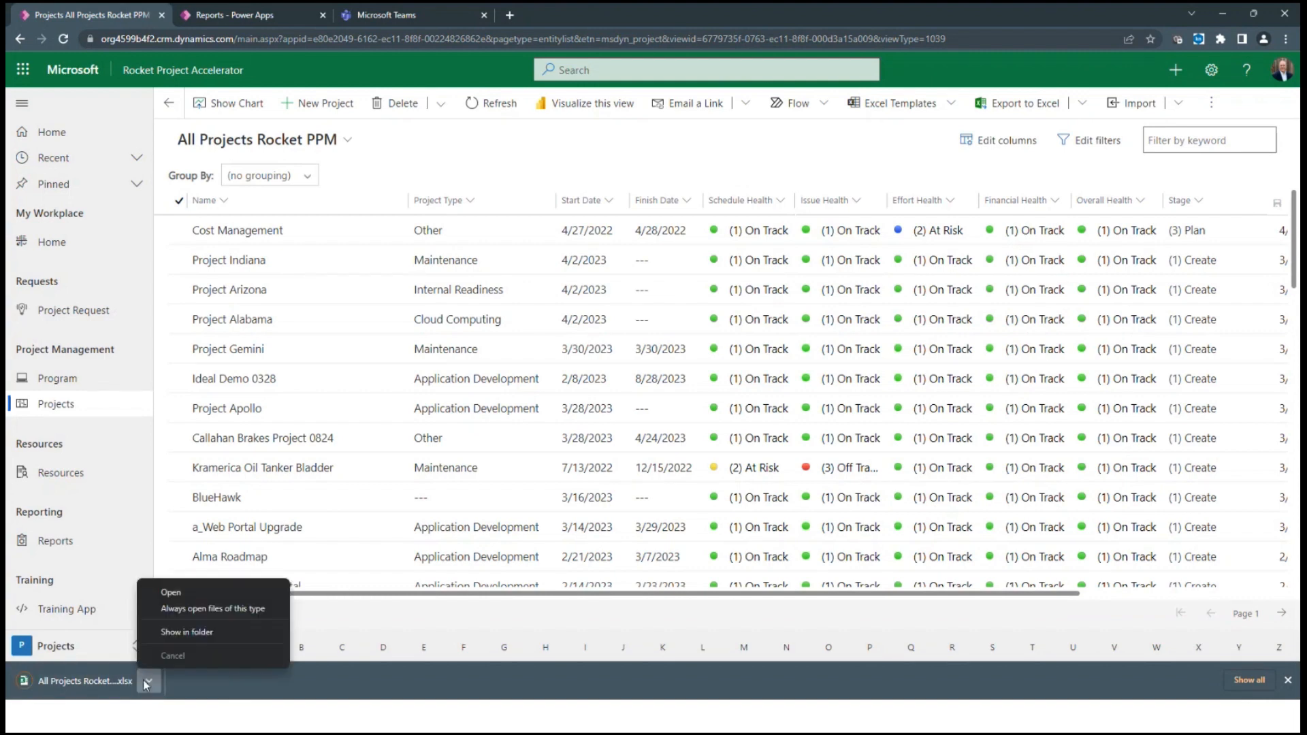
click(172, 593)
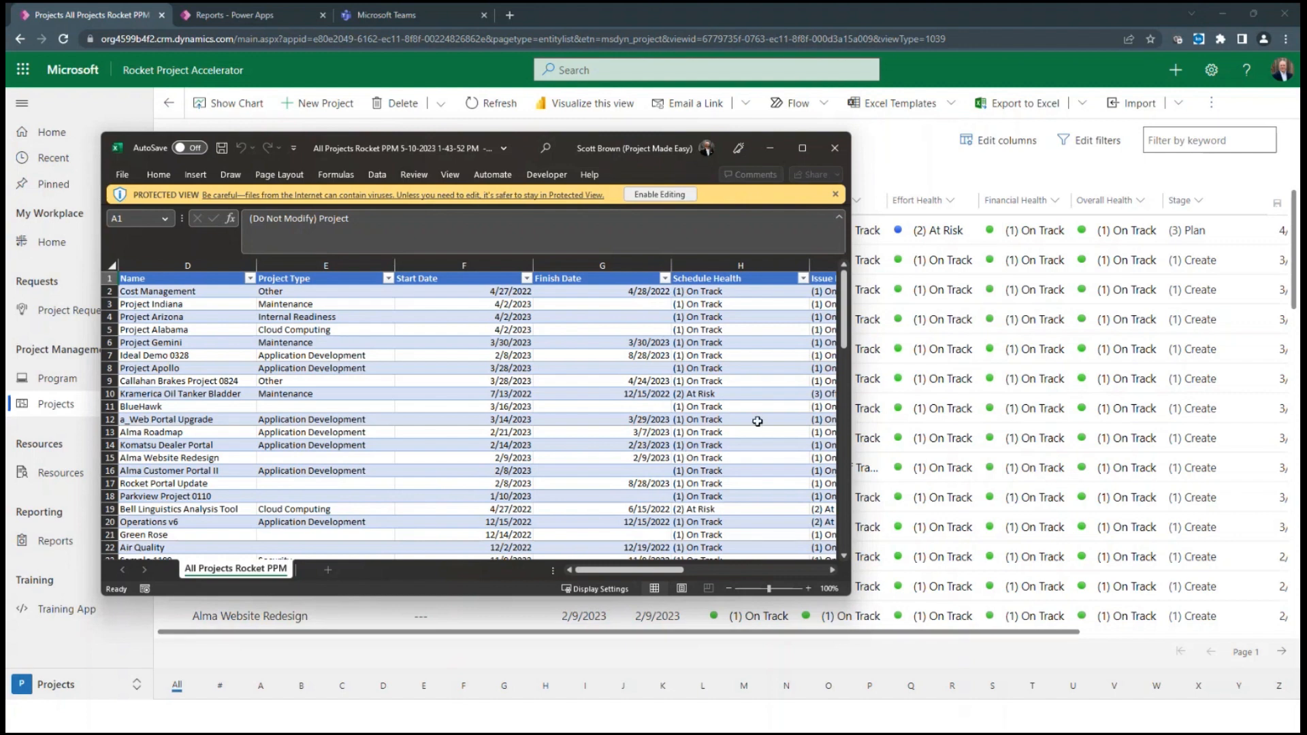
click(837, 156)
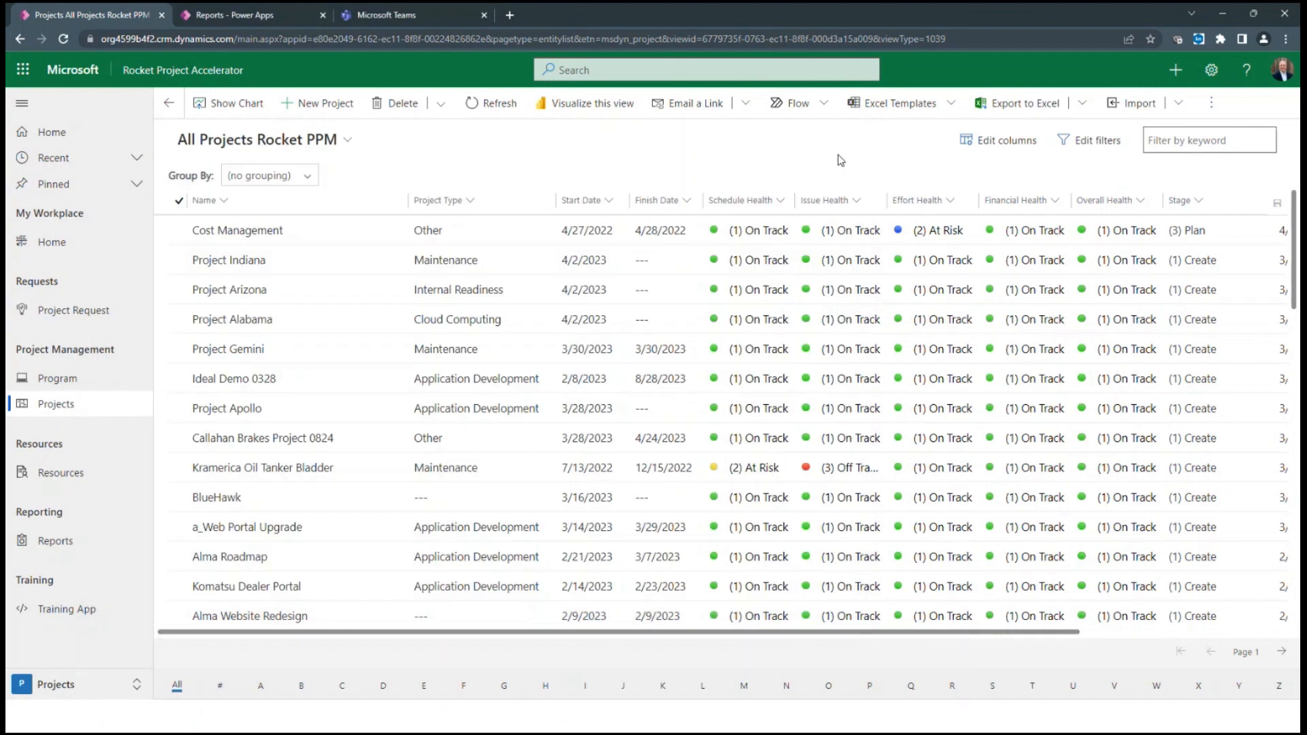
Start a CSV import into the projects list with the file Excel Project Import 0510a, keeping the preset record owner
click(1178, 104)
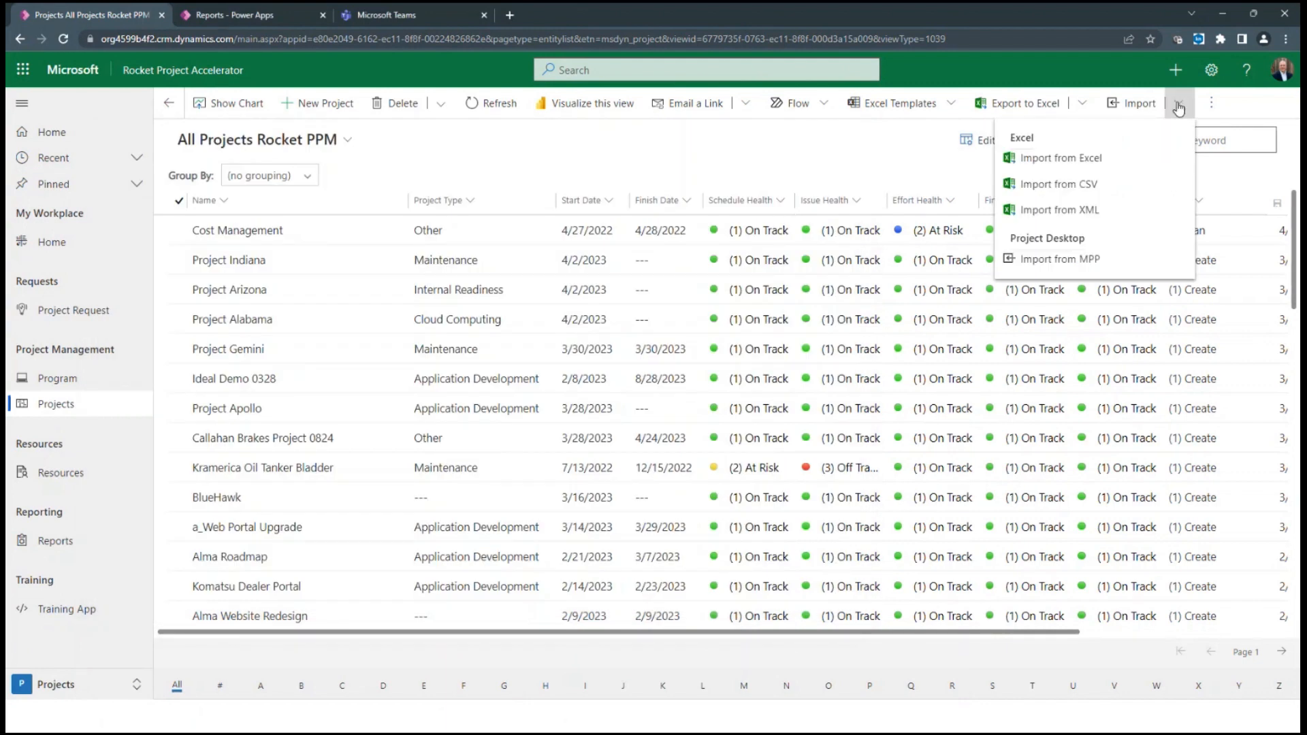
click(1084, 182)
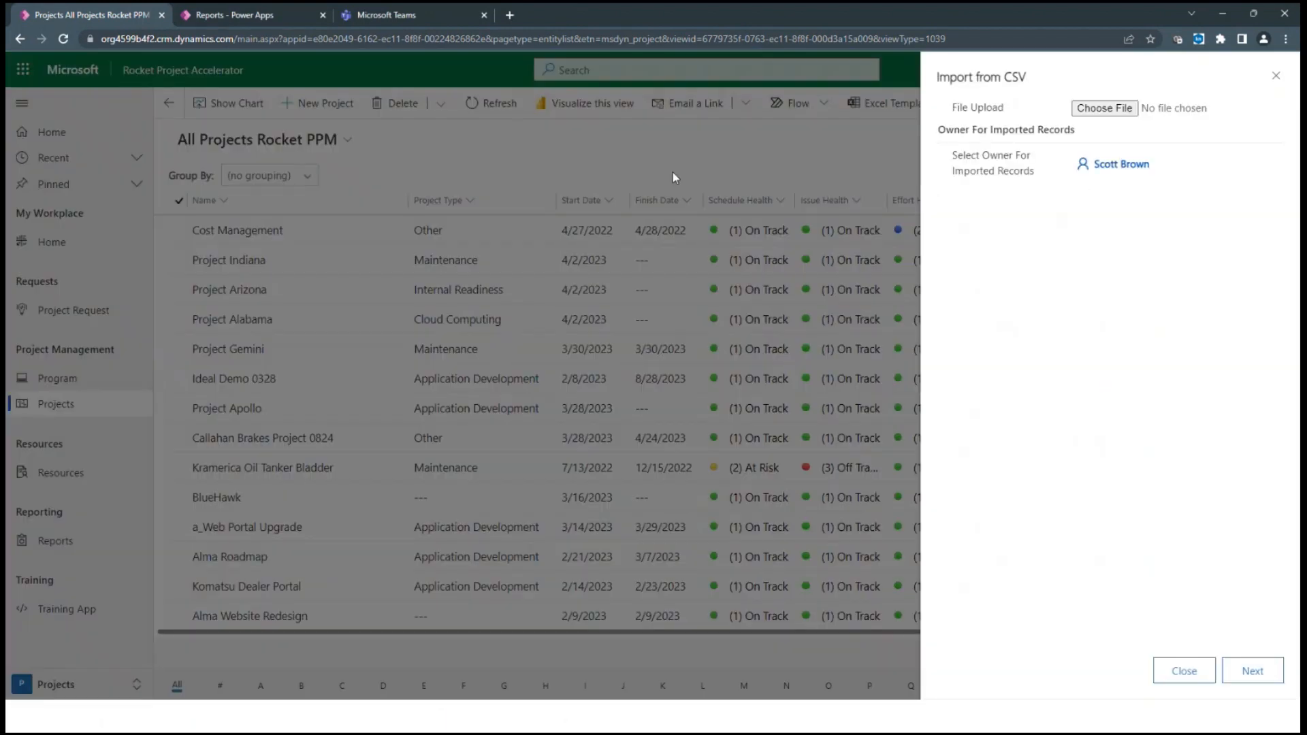
click(1104, 109)
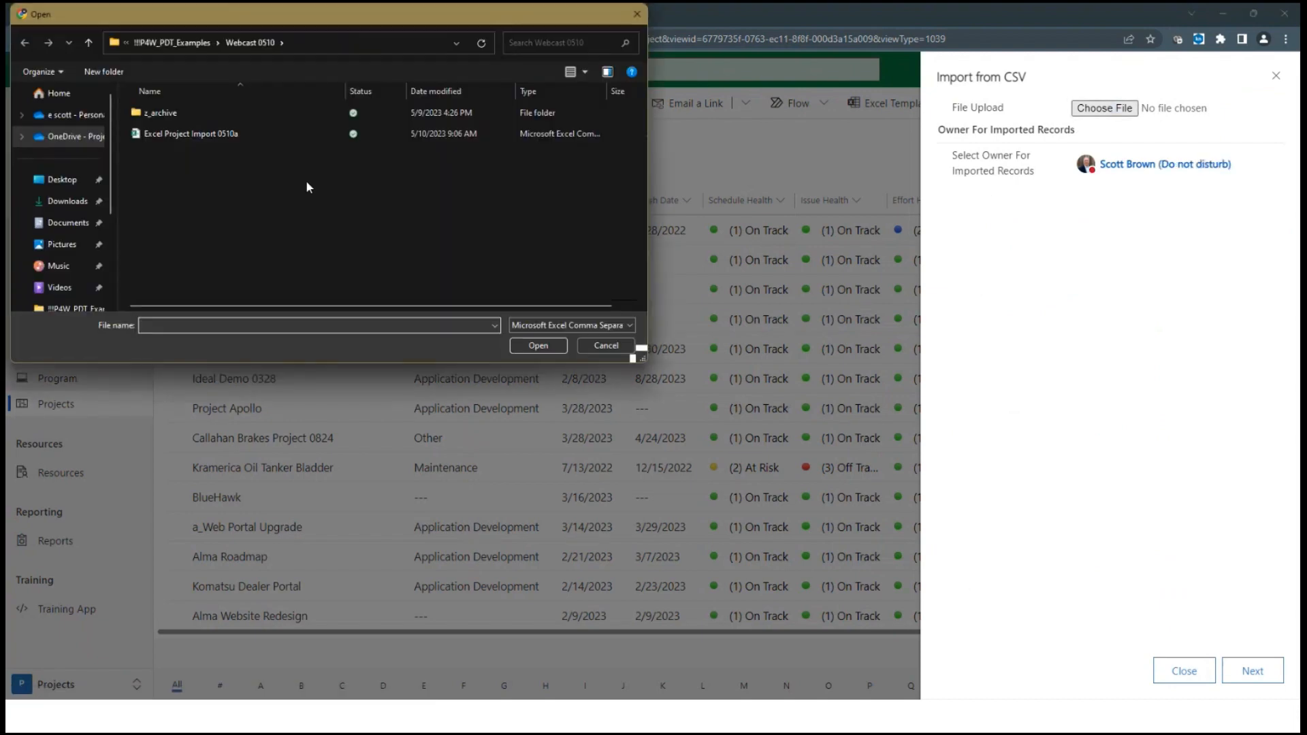
click(154, 138)
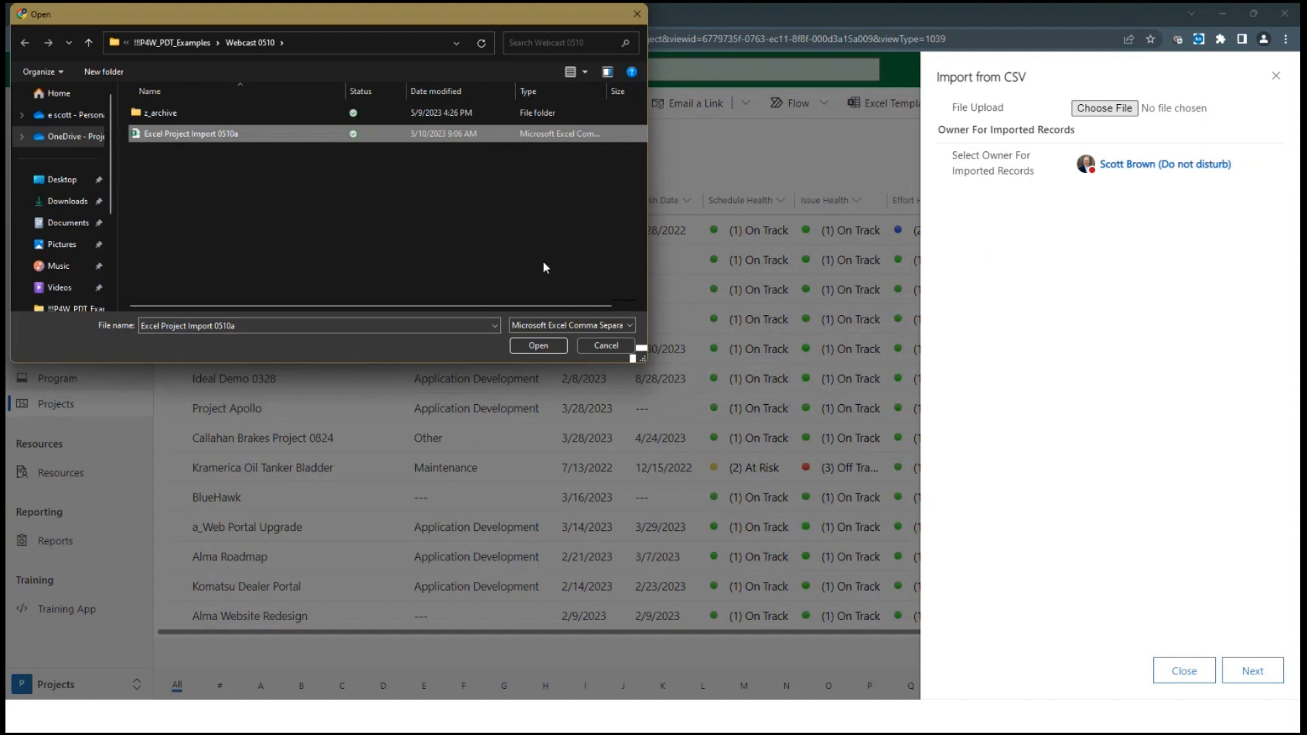
click(518, 347)
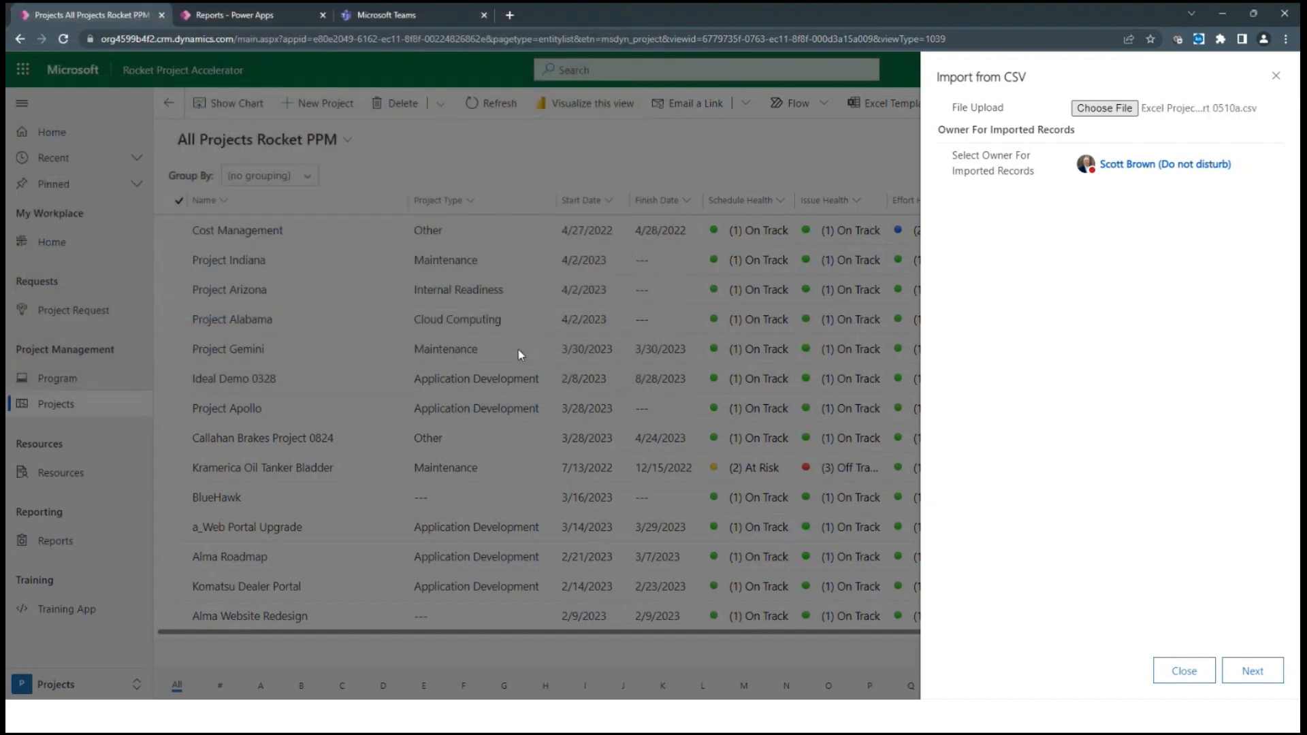
click(1261, 674)
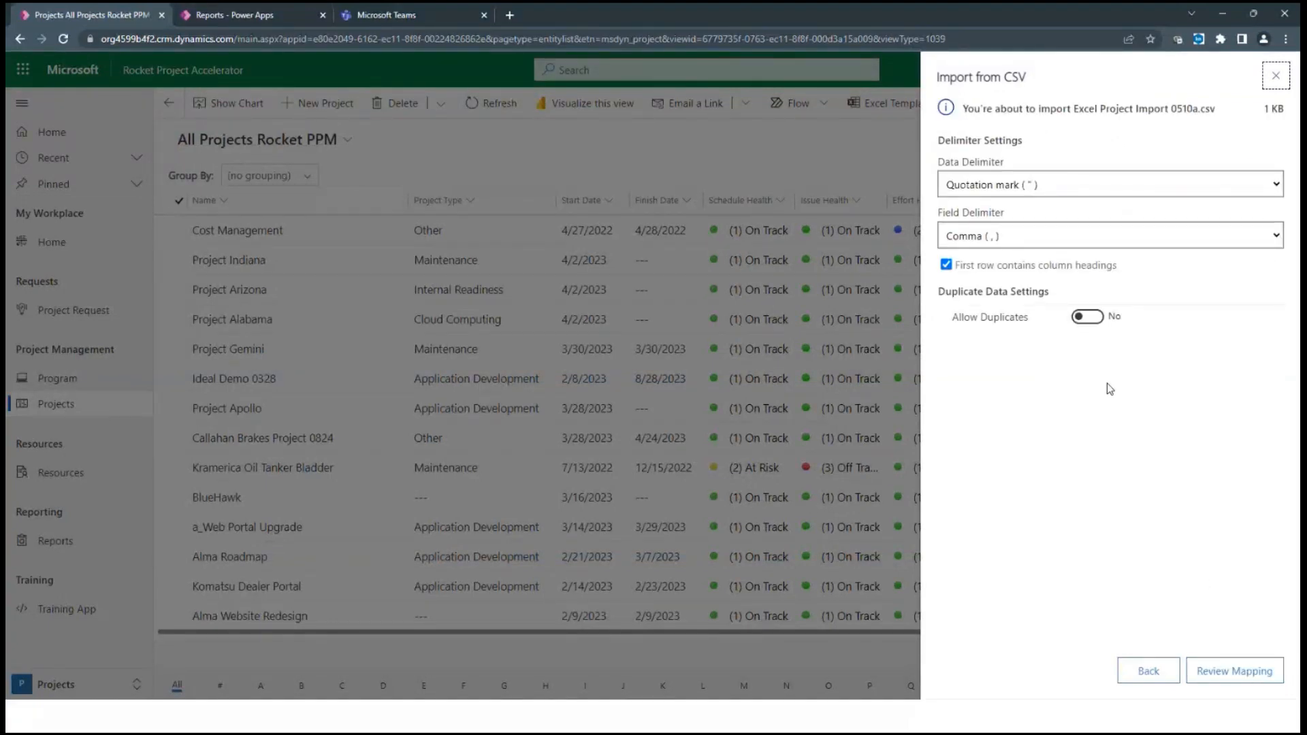
Review the field mapping, submit the import while ignoring unmapped fields, and return to the home dashboard
click(1225, 665)
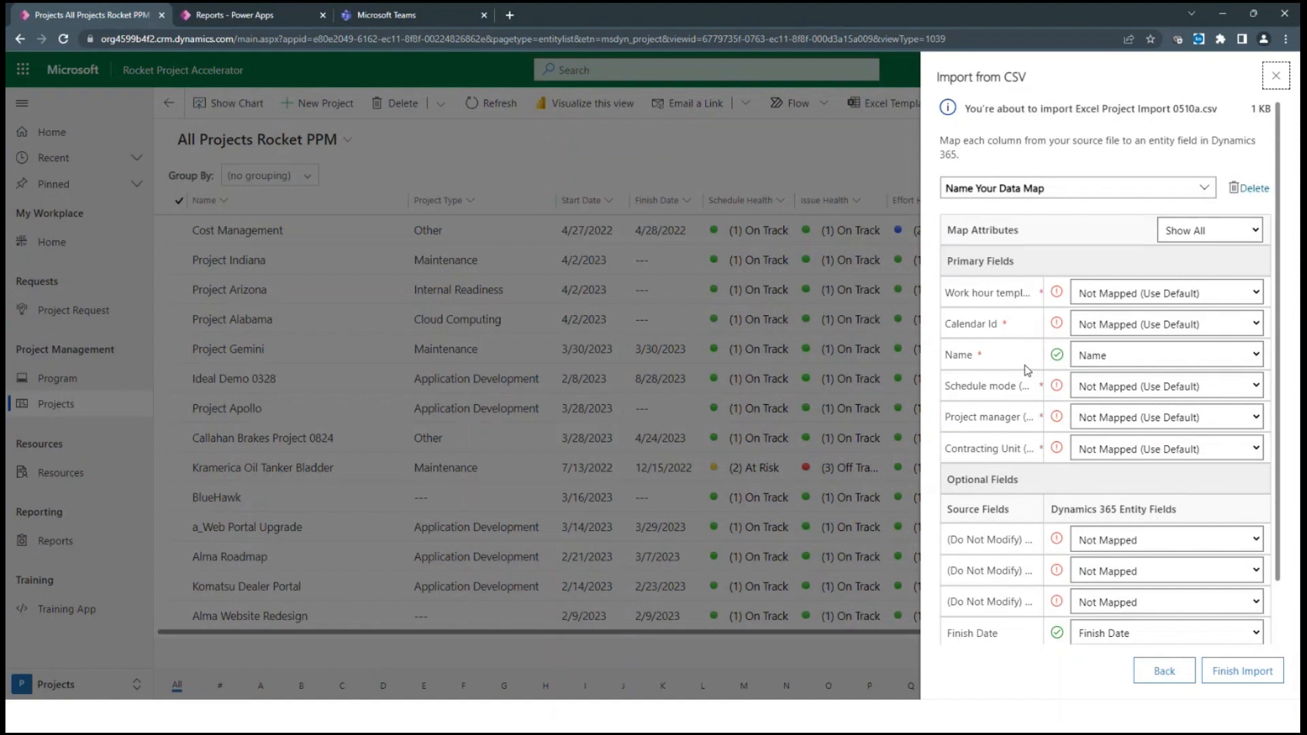
scroll(1100, 406, down, 1)
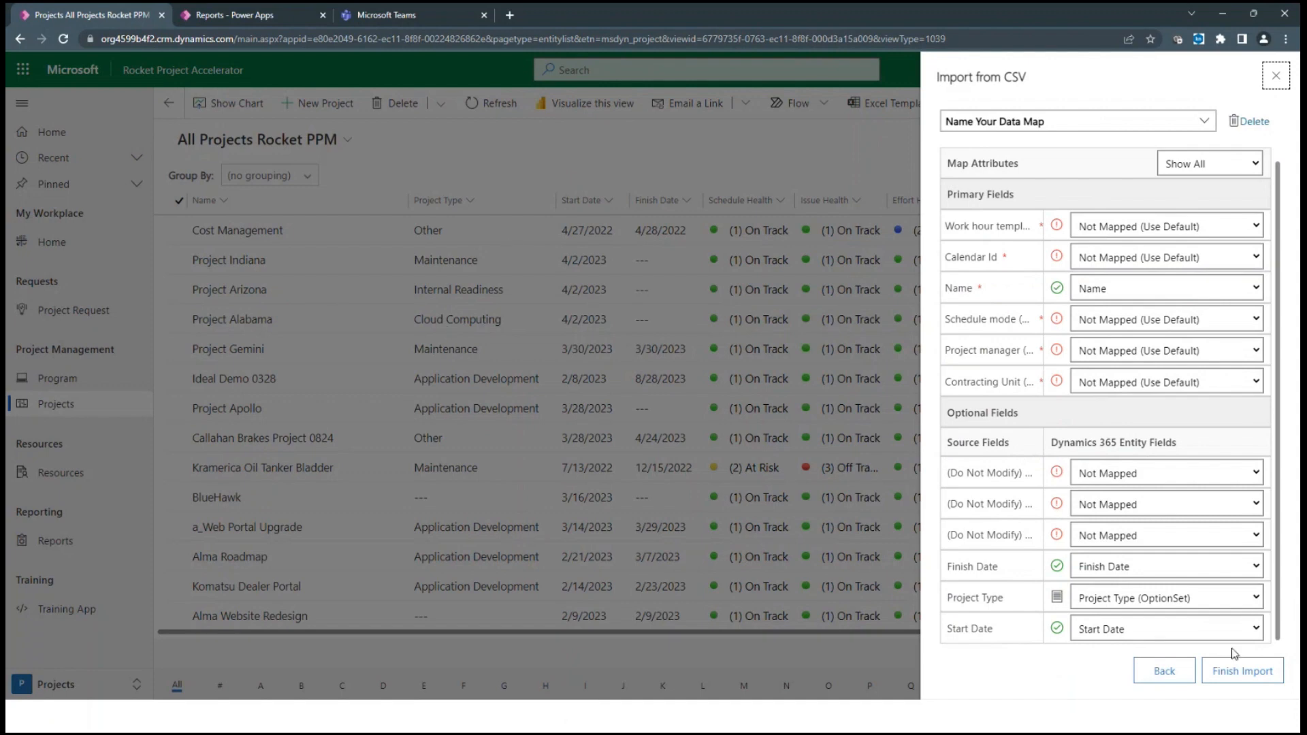
click(1233, 673)
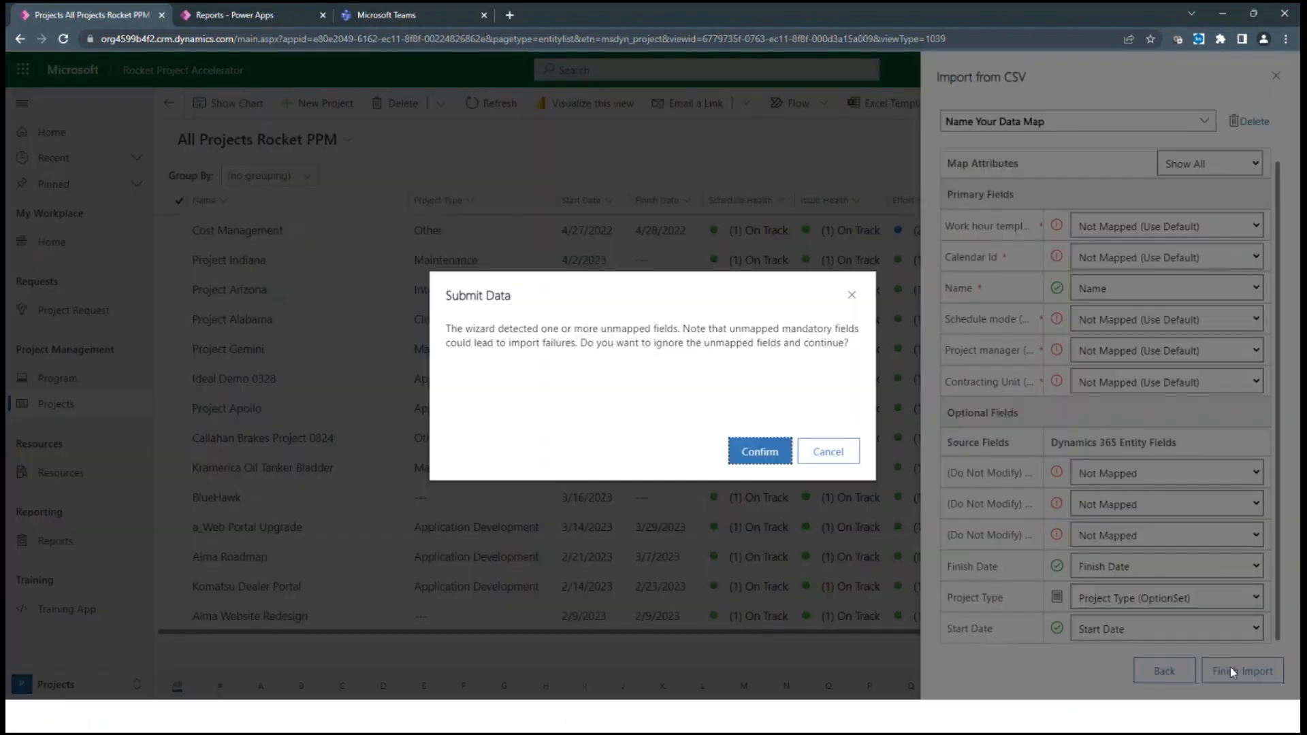
click(756, 456)
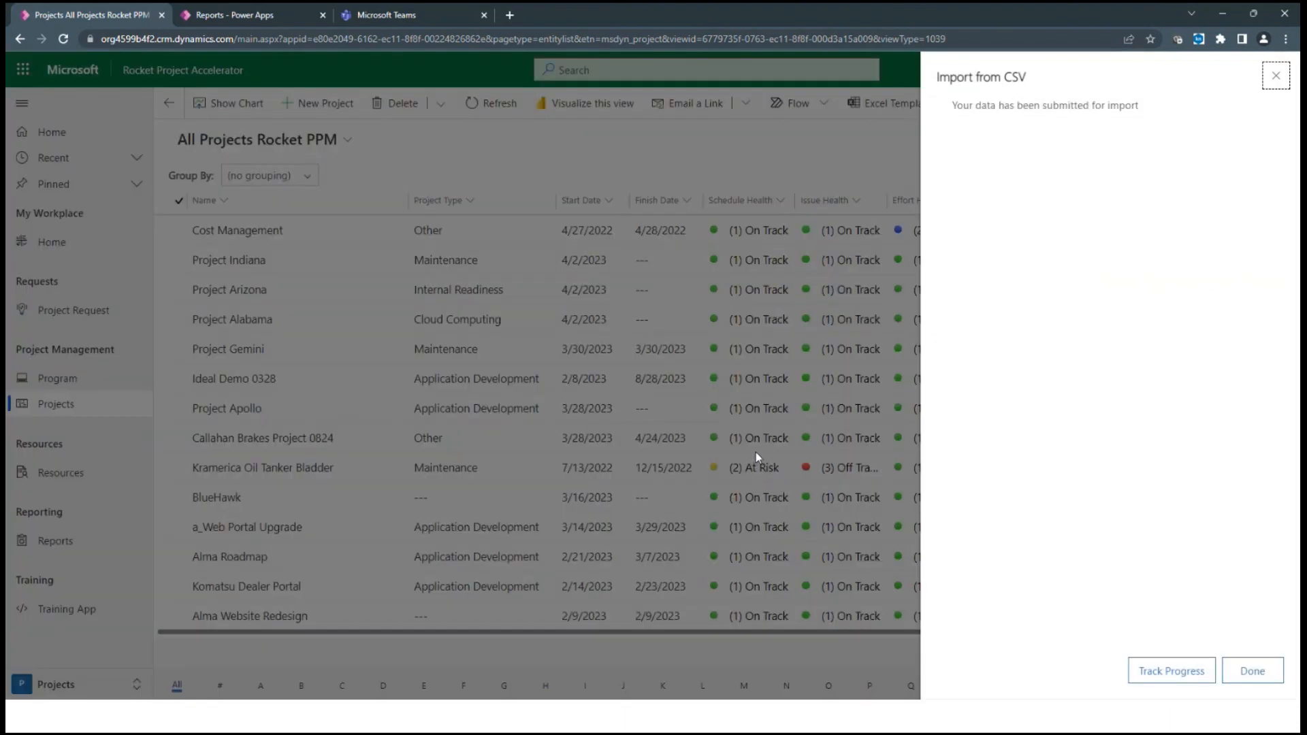
click(1271, 674)
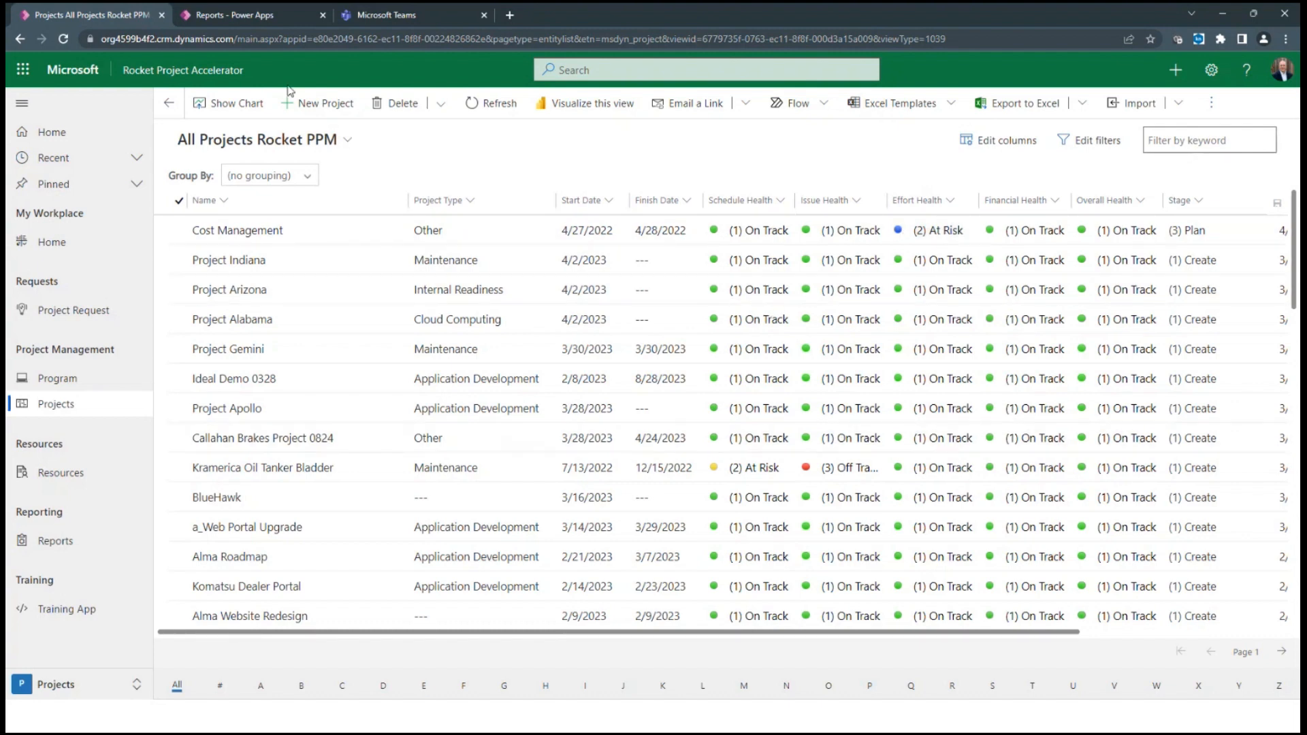
click(38, 243)
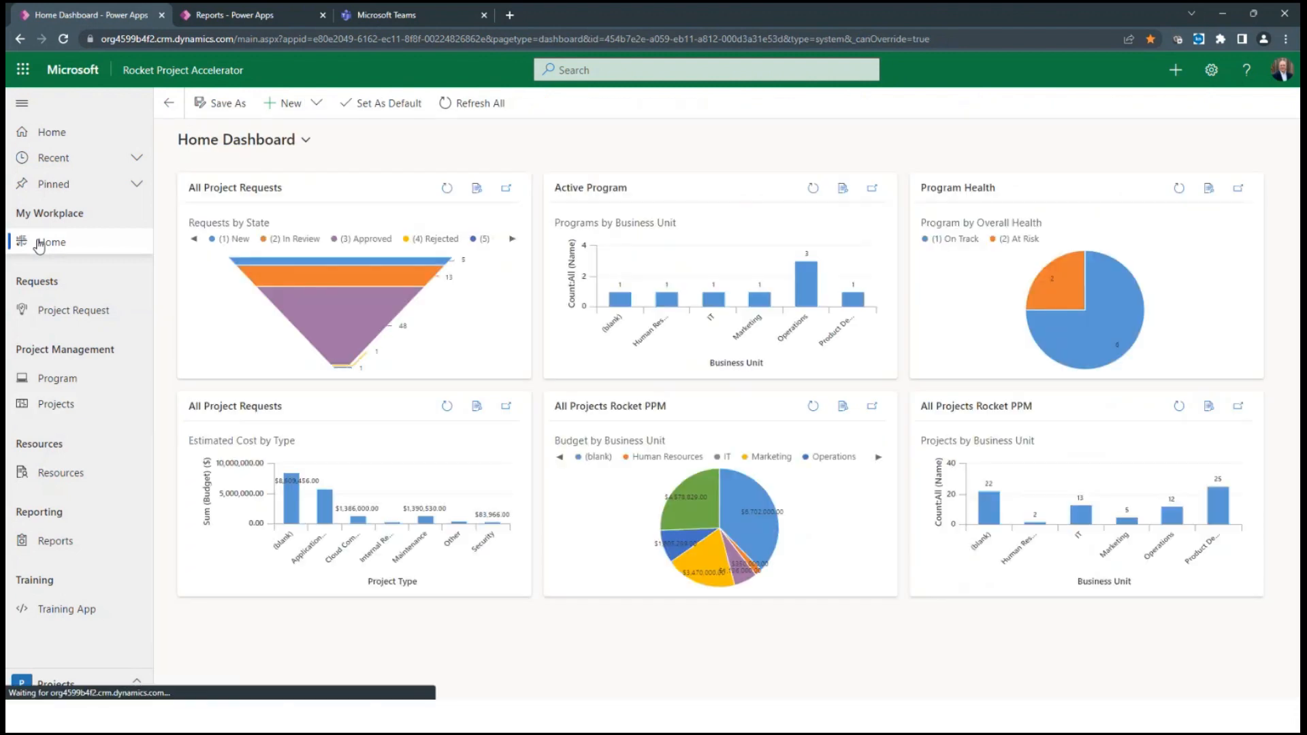
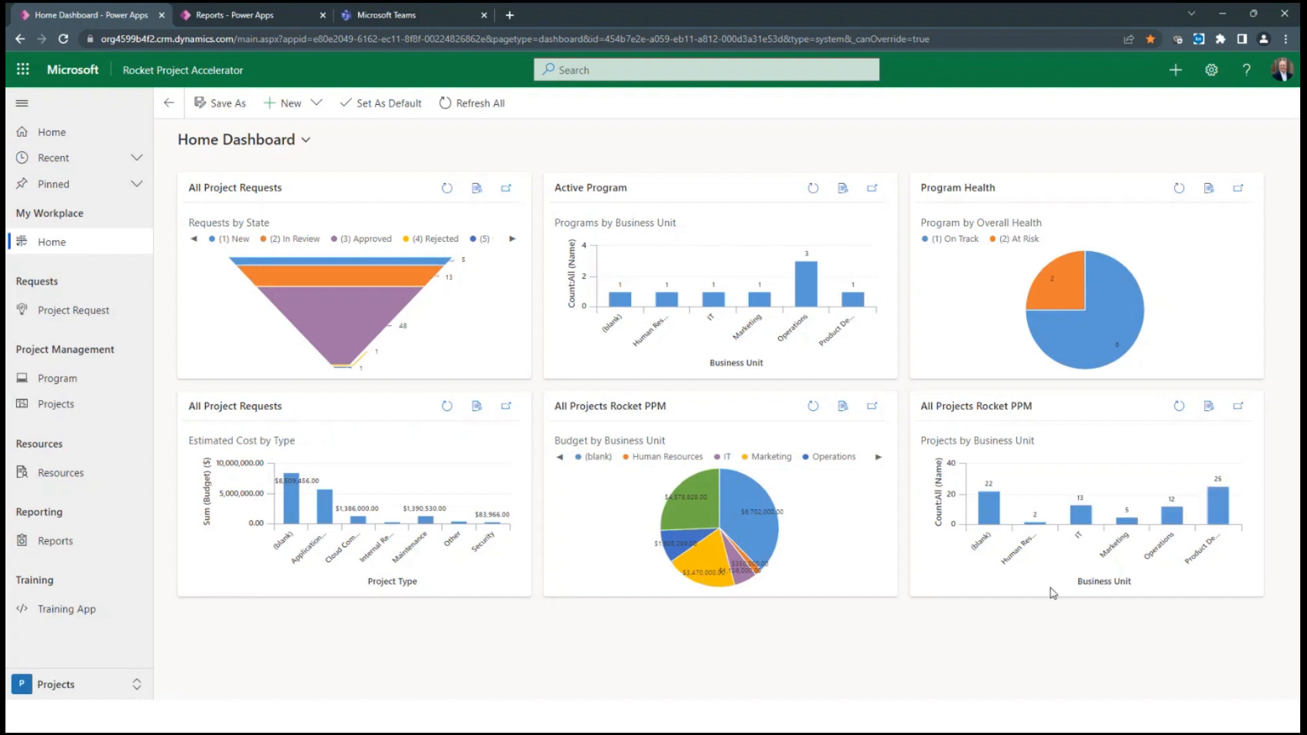
Open the Cloud Migration program from the active programs, view its general information and associated projects, and return to the program list
click(71, 382)
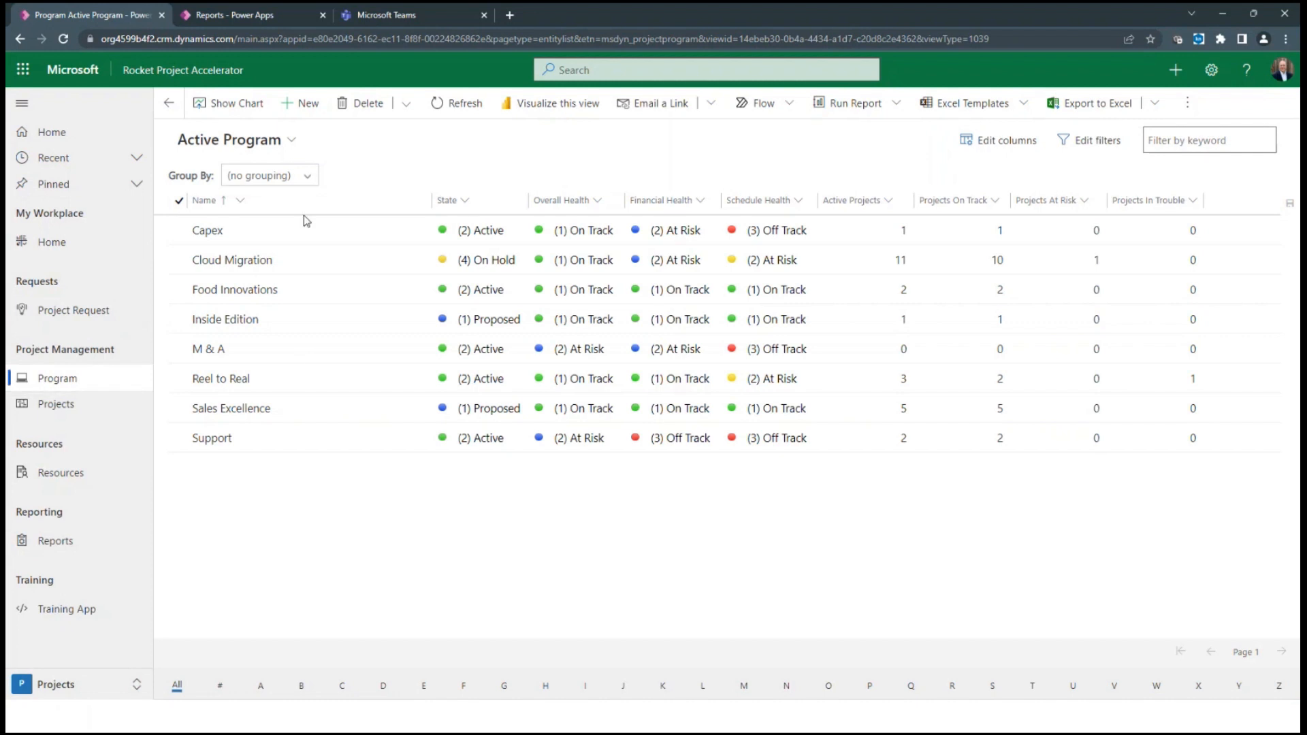
click(231, 265)
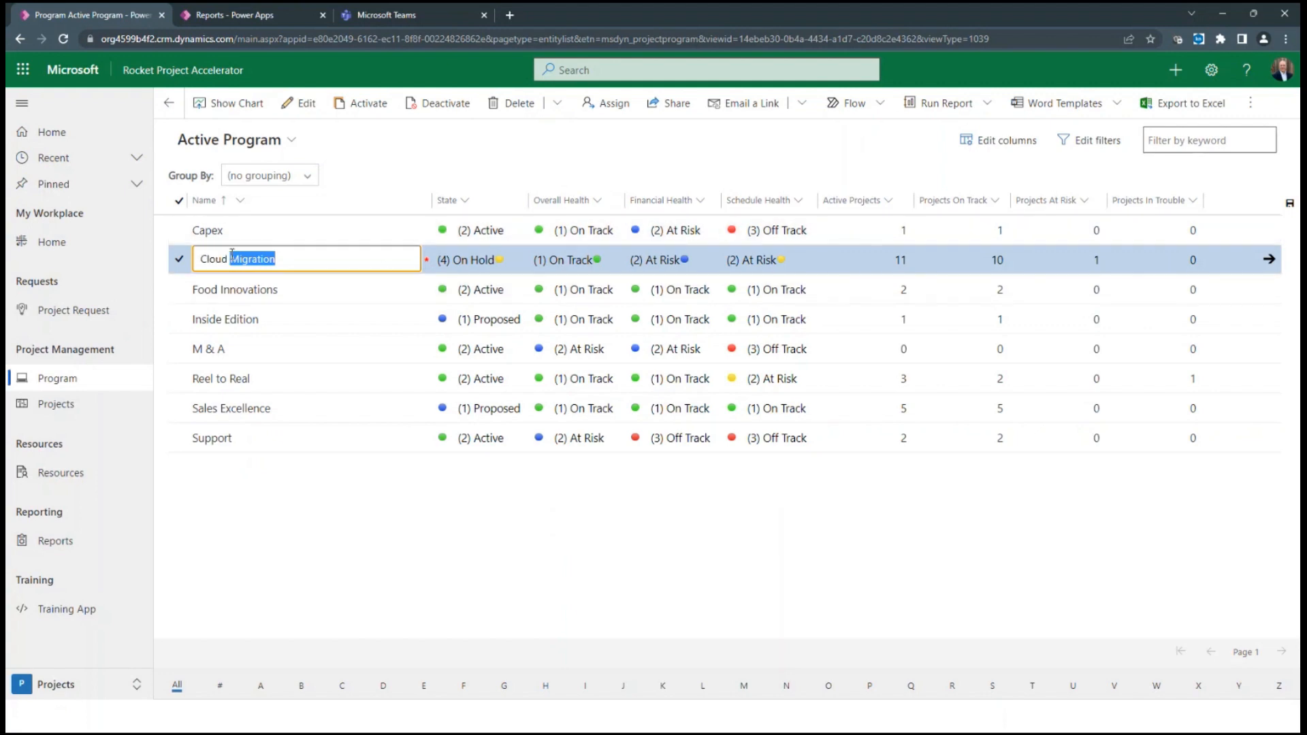
click(234, 260)
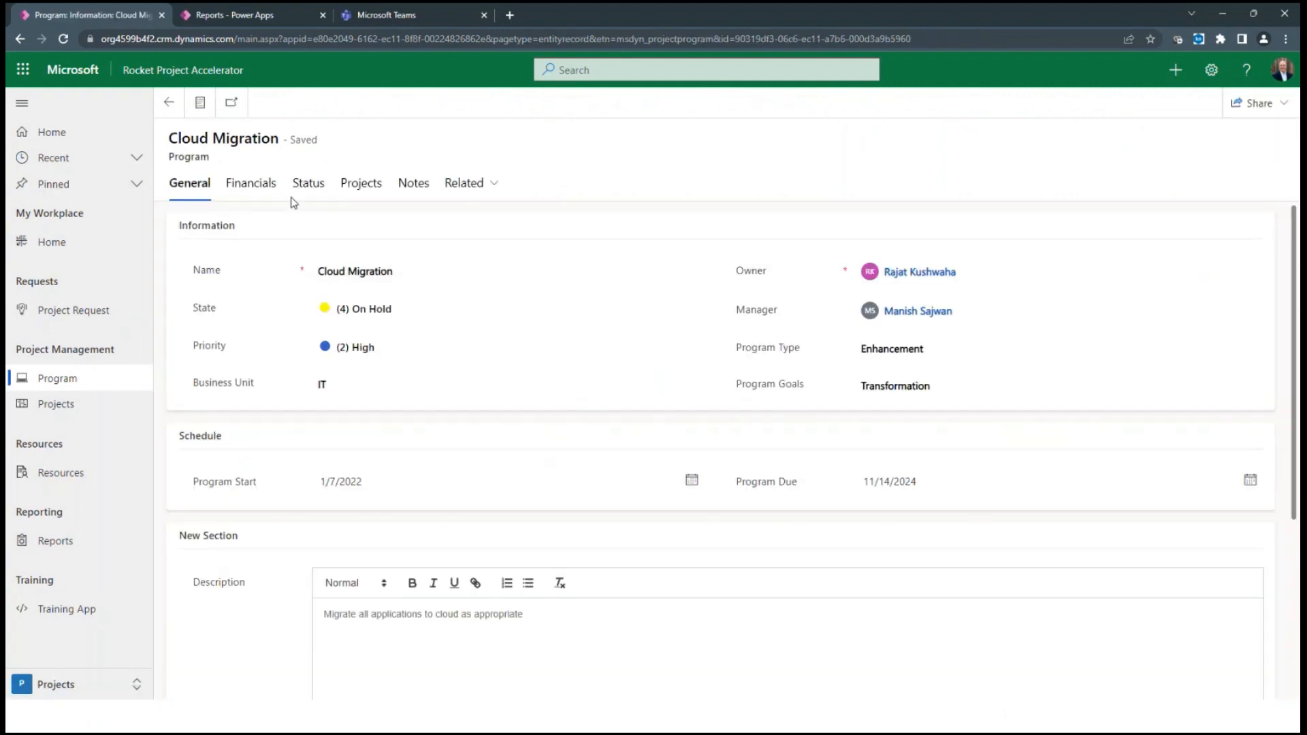
click(365, 194)
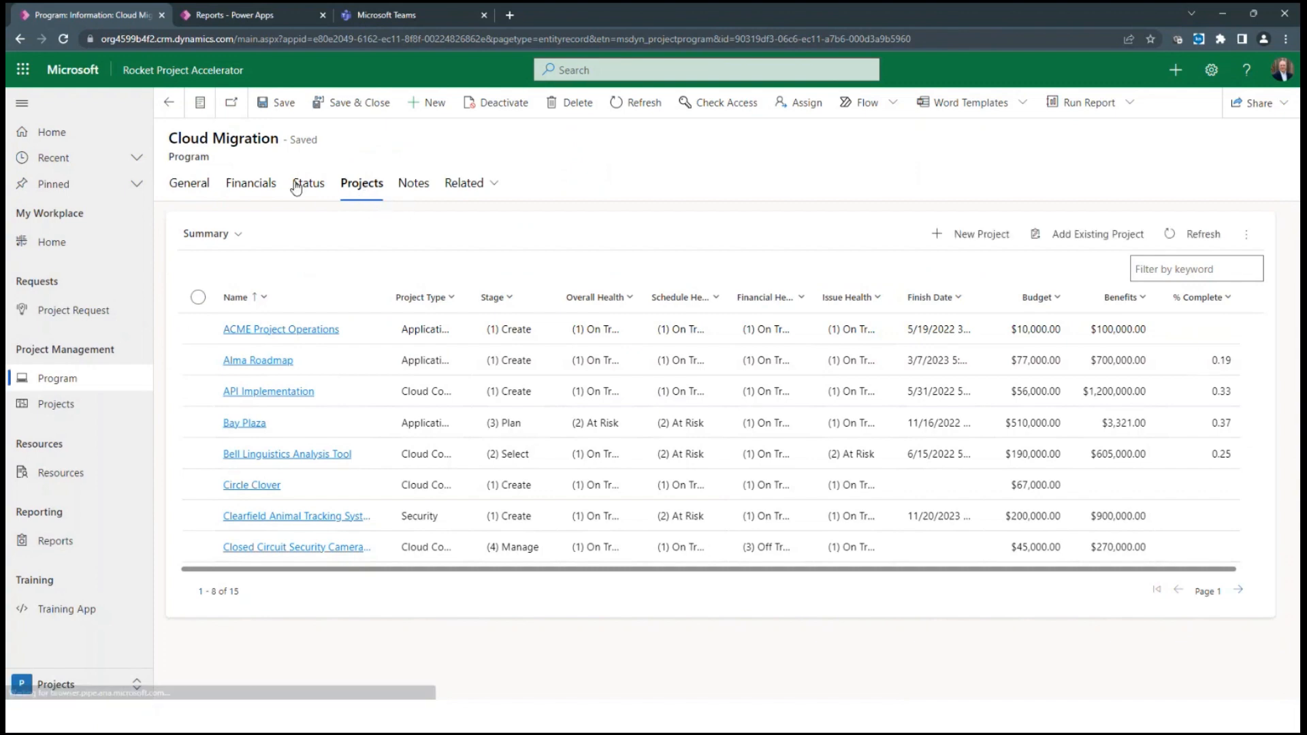
click(169, 103)
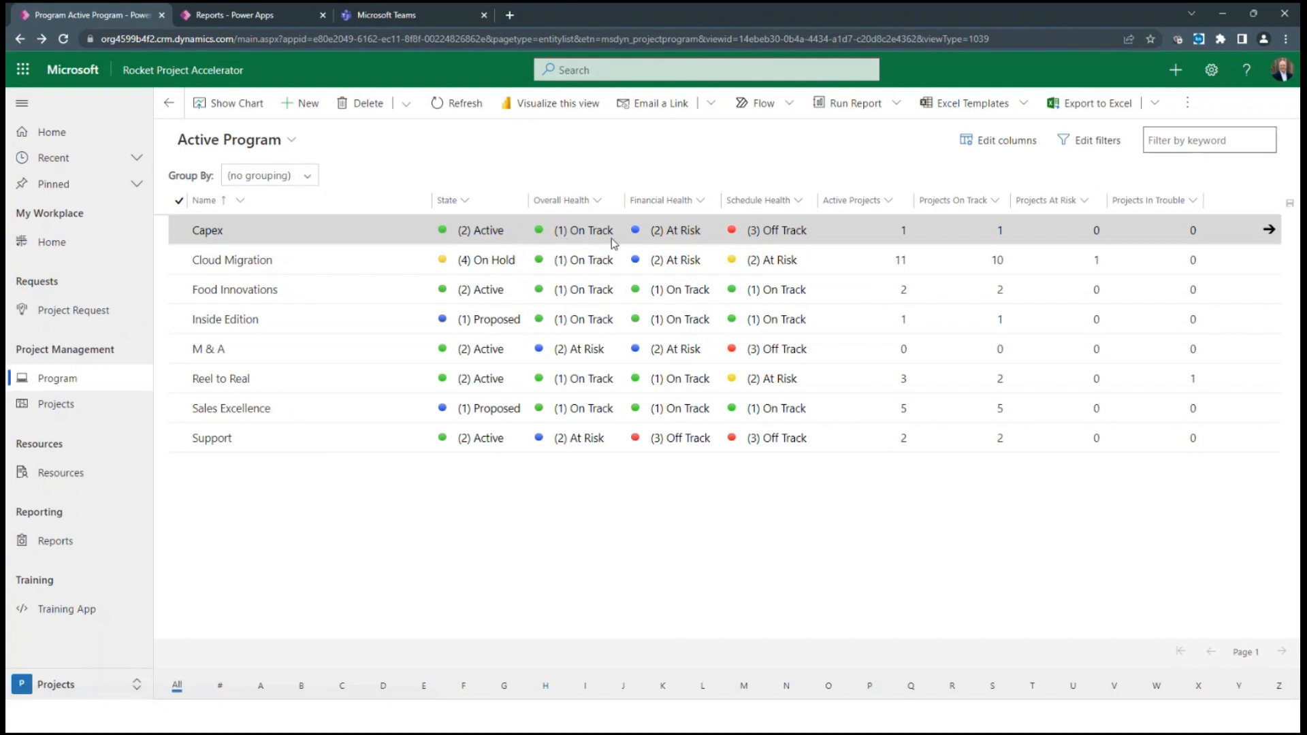
Set the Capex program's overall health to (2) At Risk directly in the program list
click(614, 232)
click(609, 232)
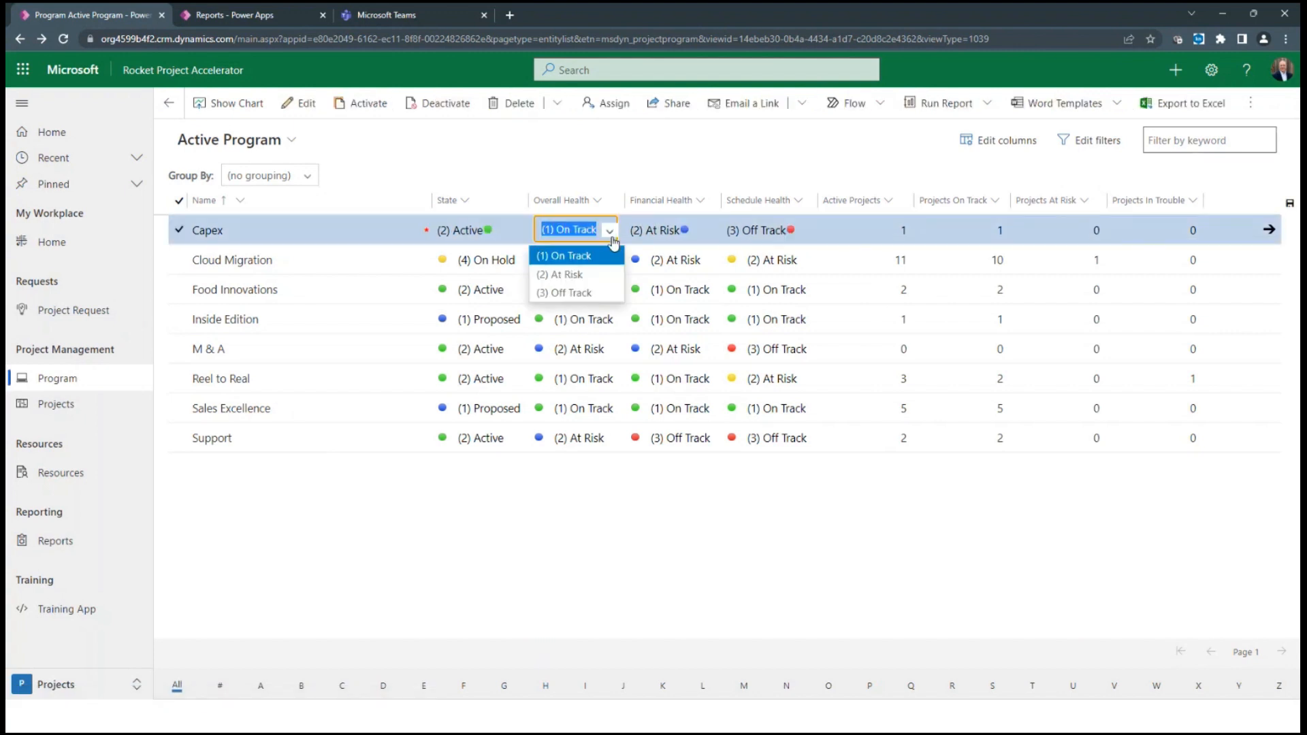
click(599, 275)
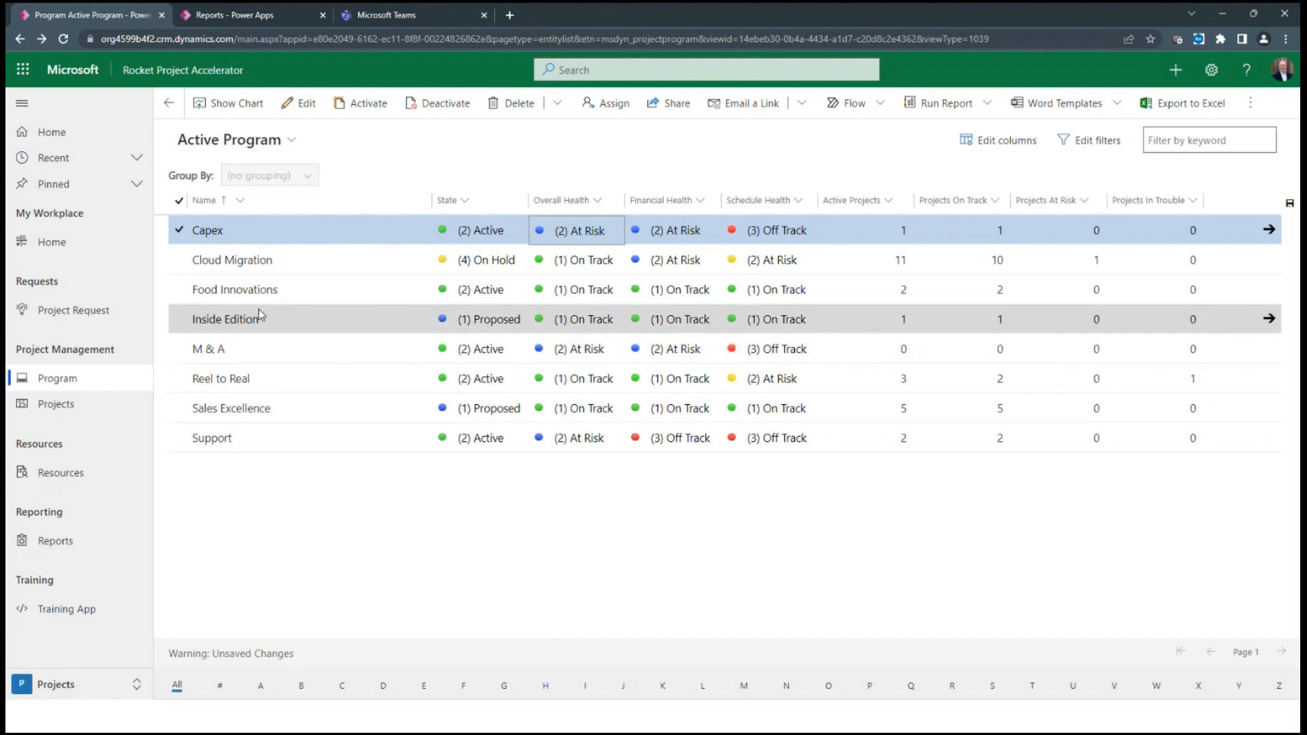
Open the Apollo 15 project from the projects list and check its task grid
click(50, 408)
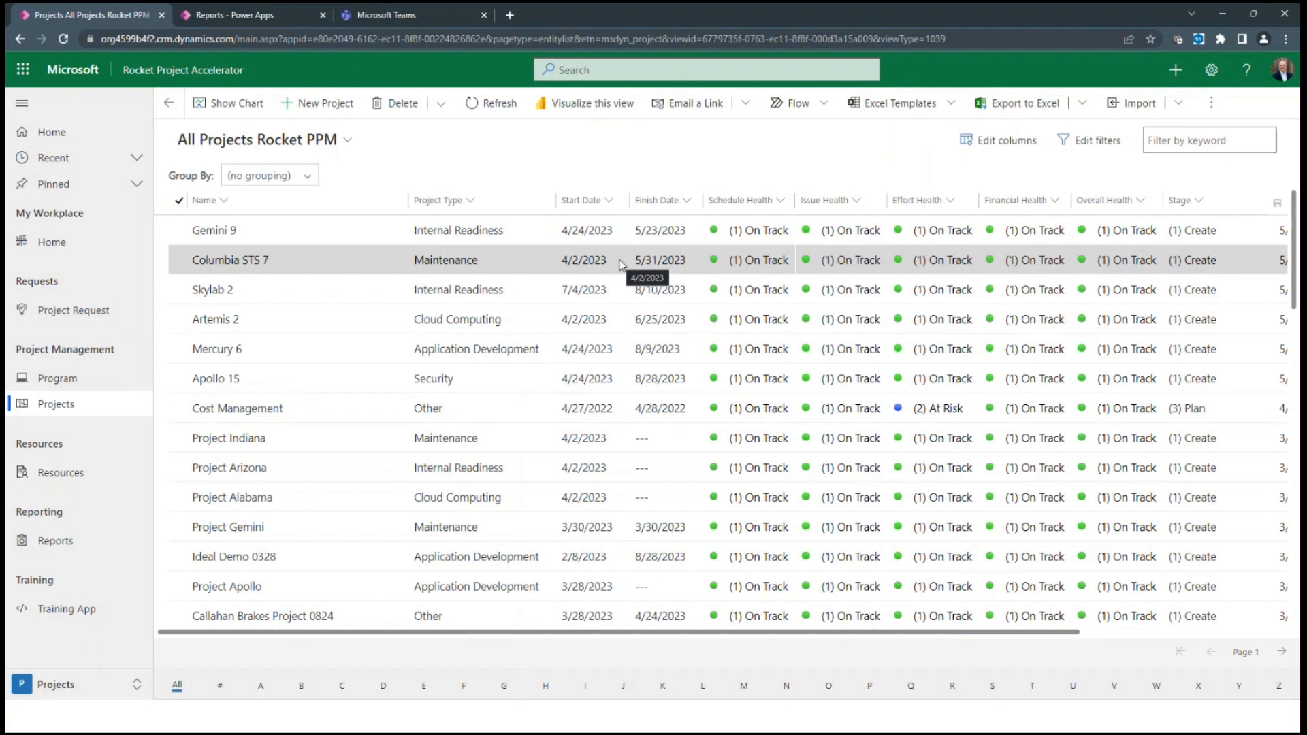
double_click(254, 386)
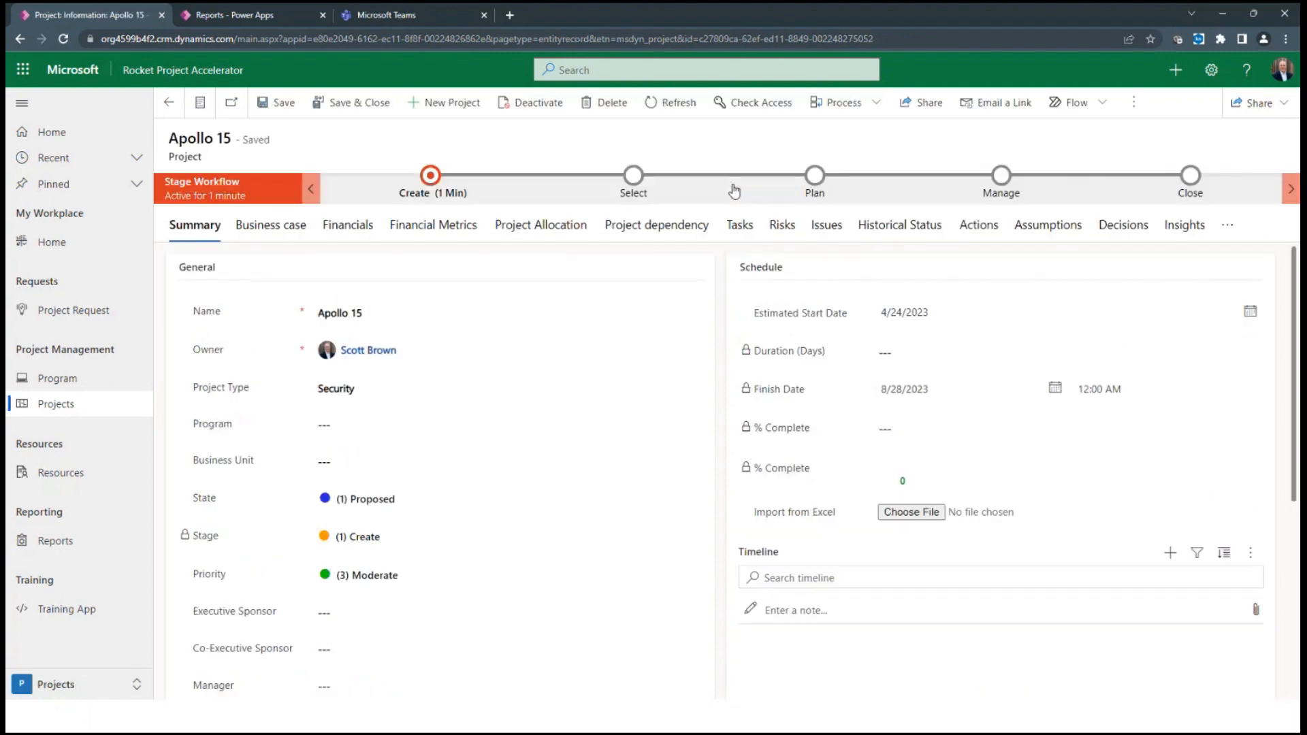
click(815, 185)
click(752, 227)
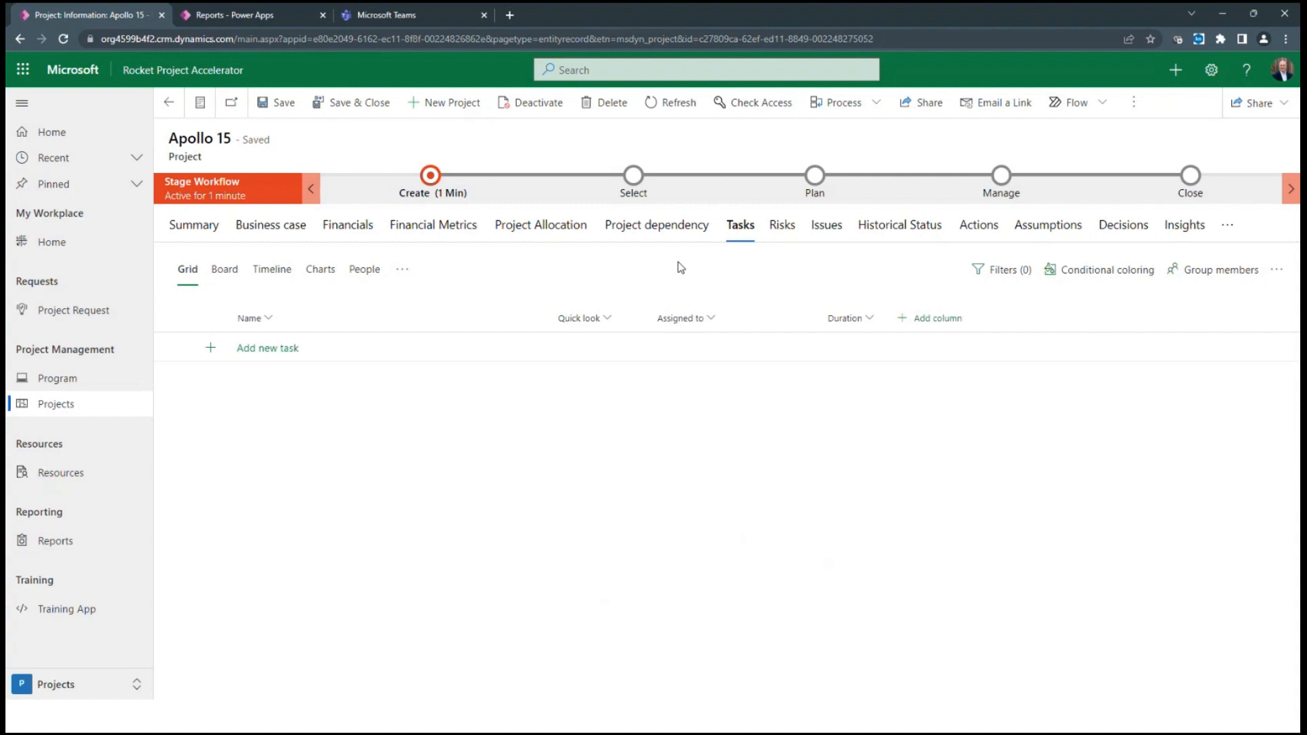
Attach the file ApolloProjectTaskTemplate as the Apollo 15 project's Excel import in its summary, and save the project
click(213, 228)
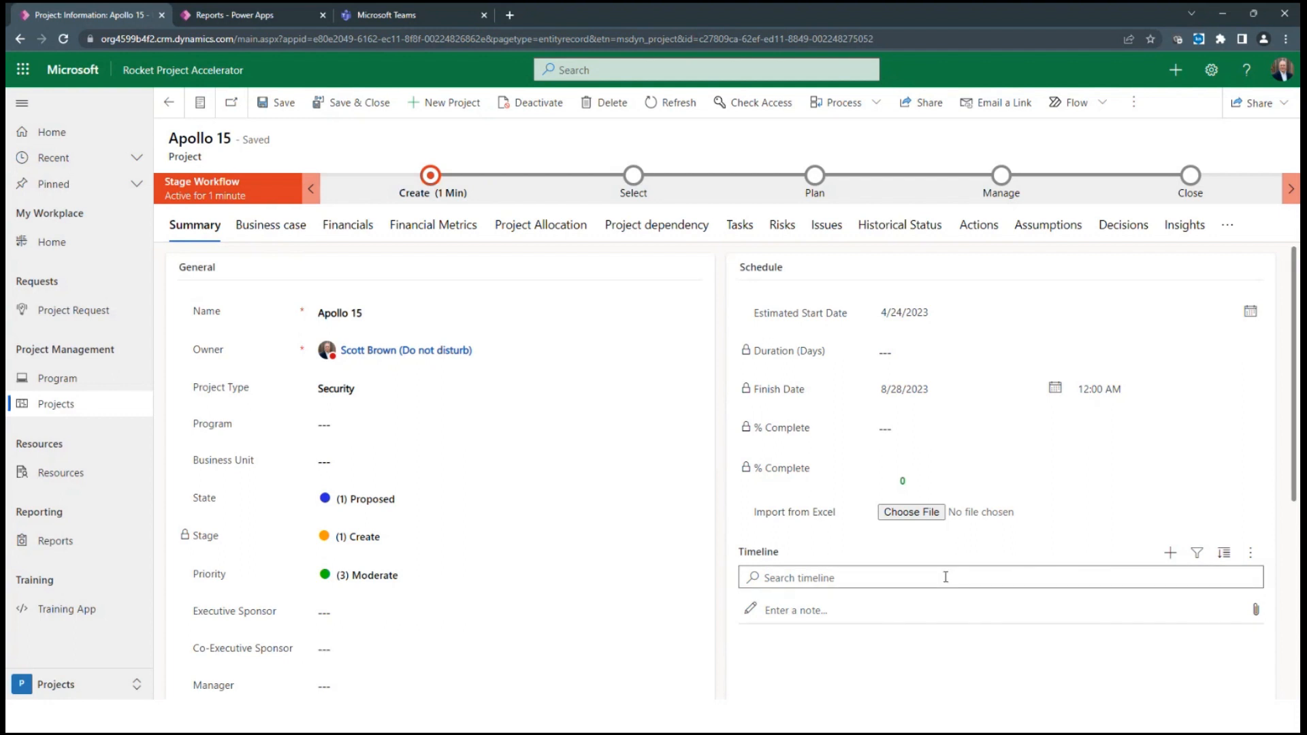
click(887, 516)
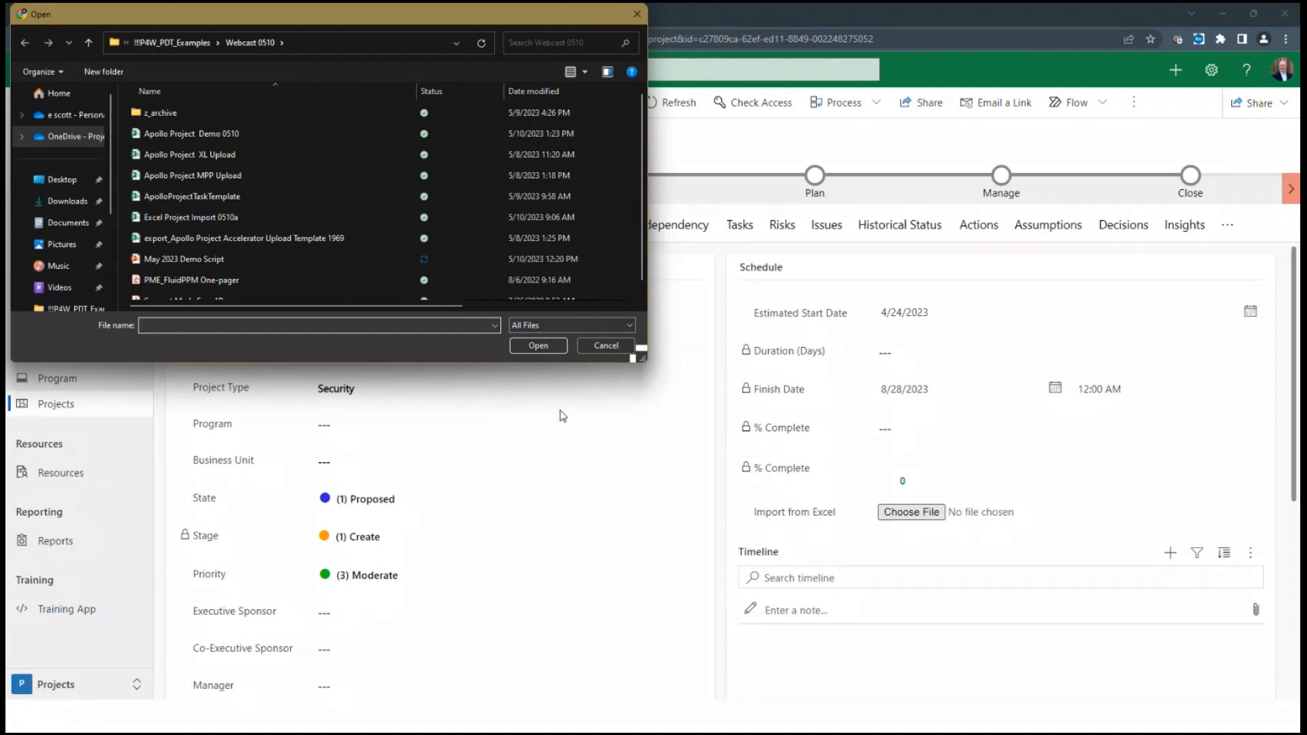
click(204, 198)
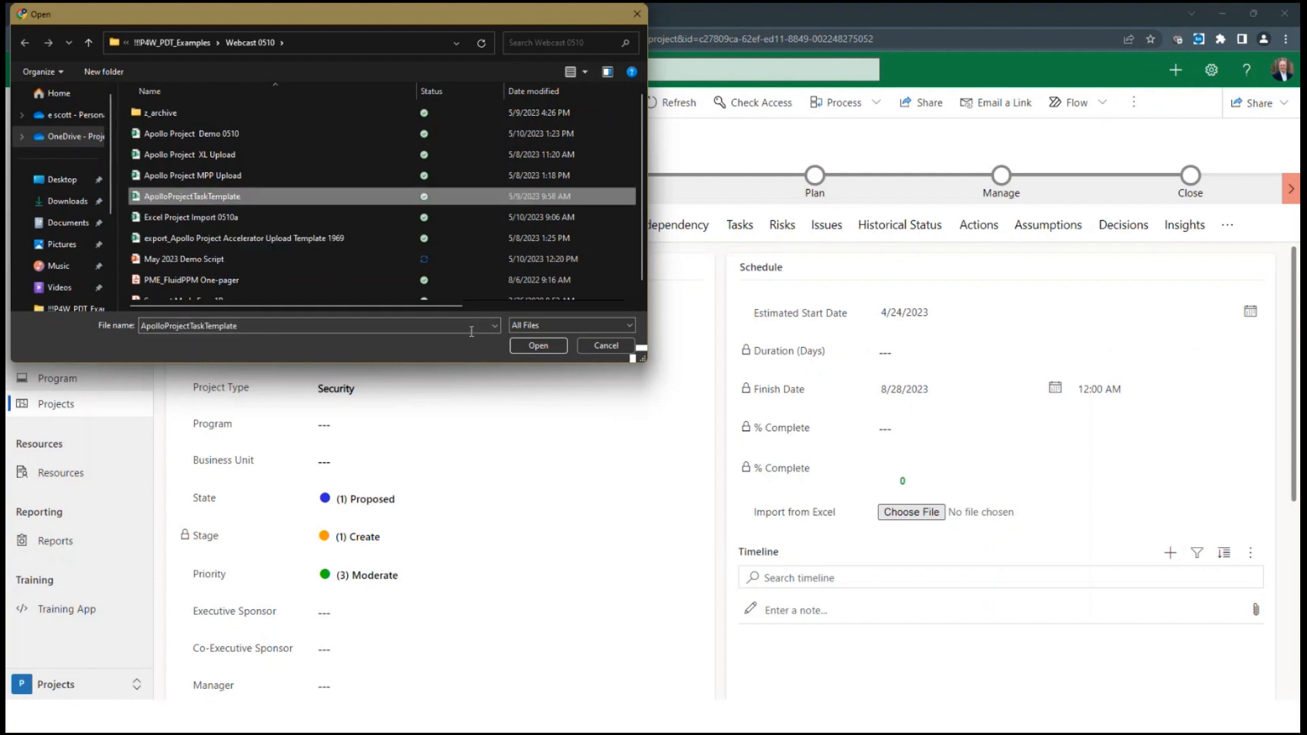
click(523, 342)
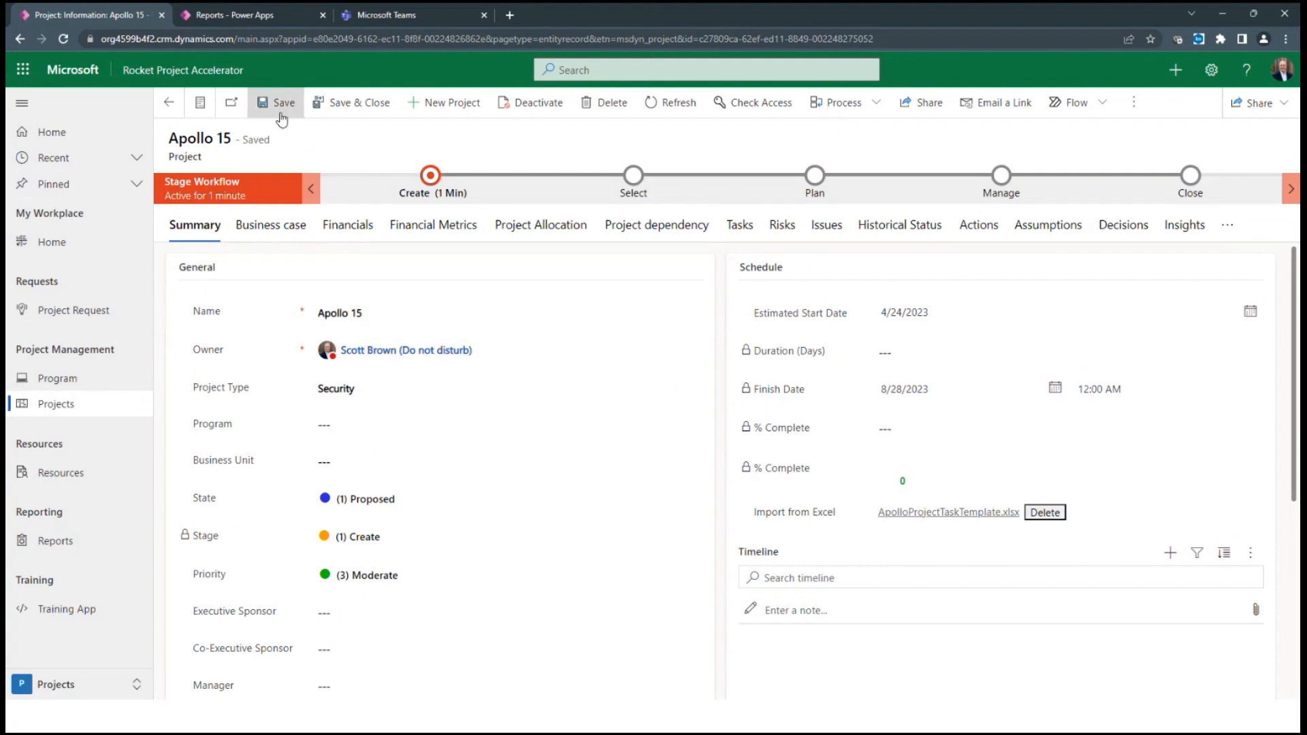
click(281, 119)
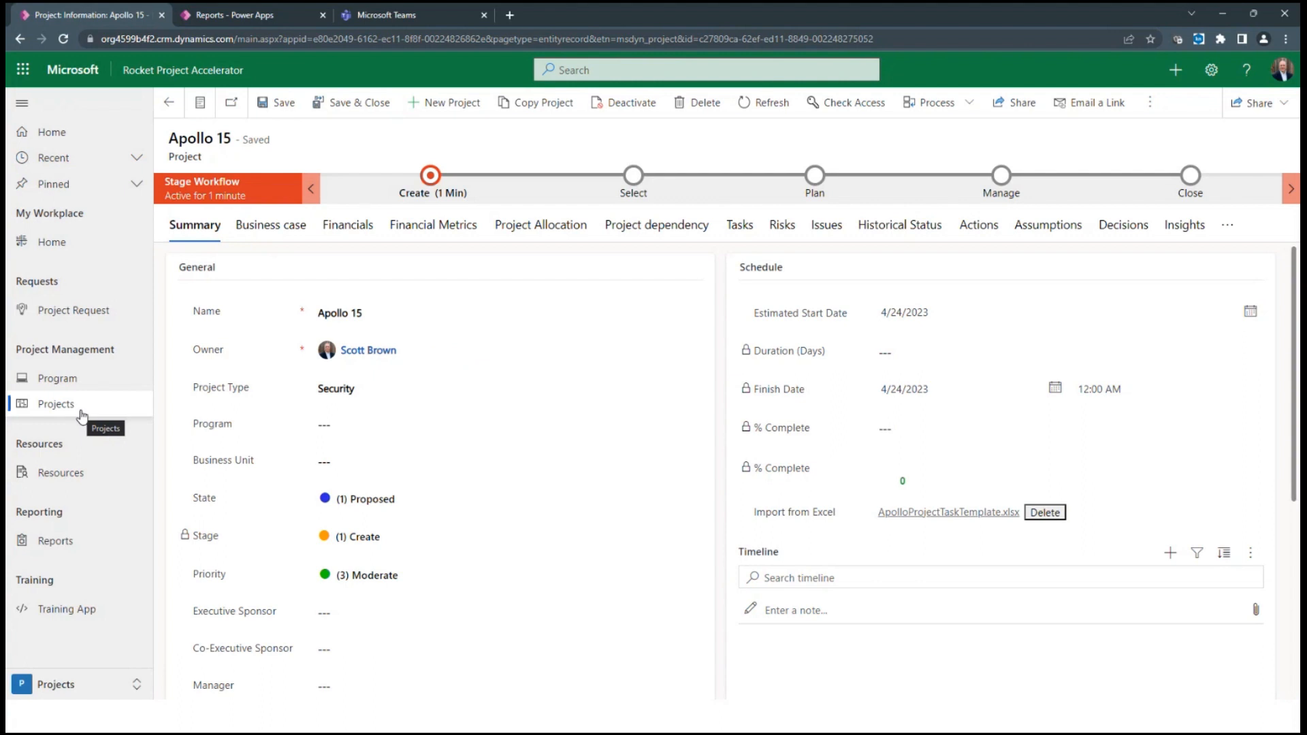
Rate the business case: Strategic Alignment Extreme, Improve Employee Retention Moderate, Lower Cost None, Likelihood of Success Moderate
click(261, 228)
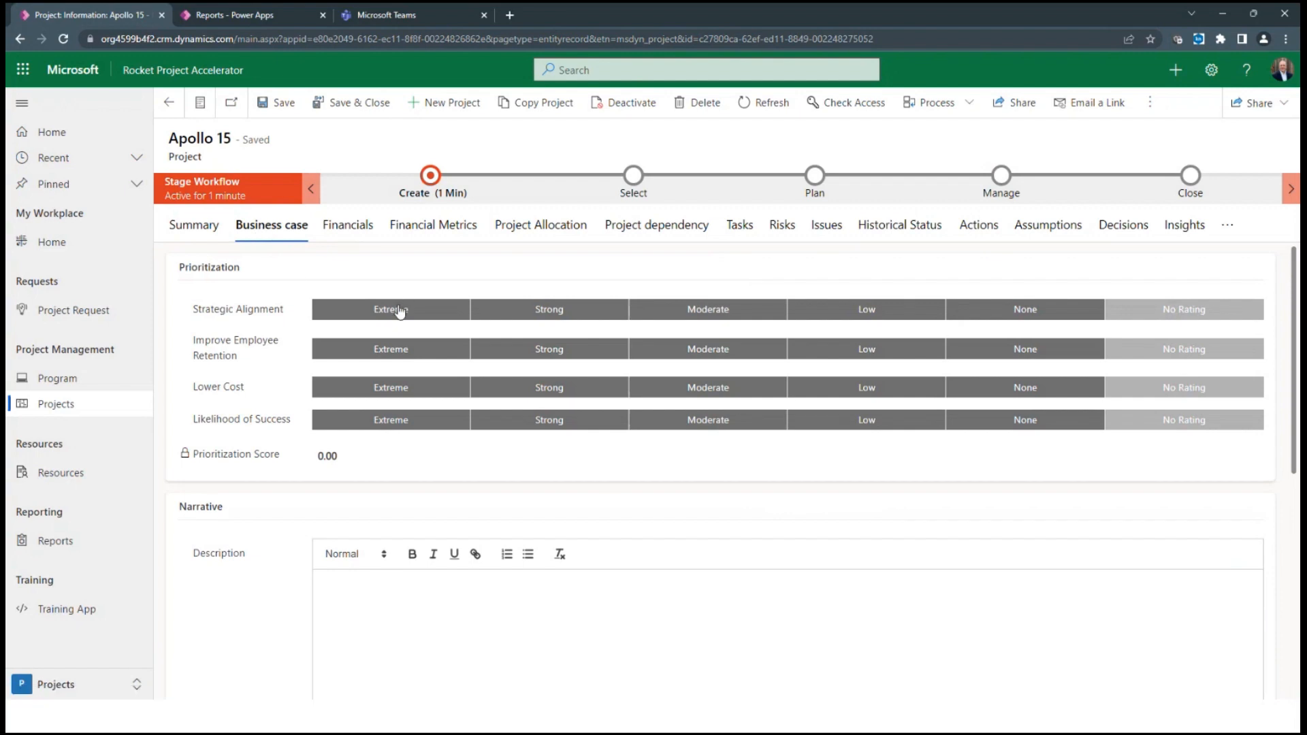
click(400, 311)
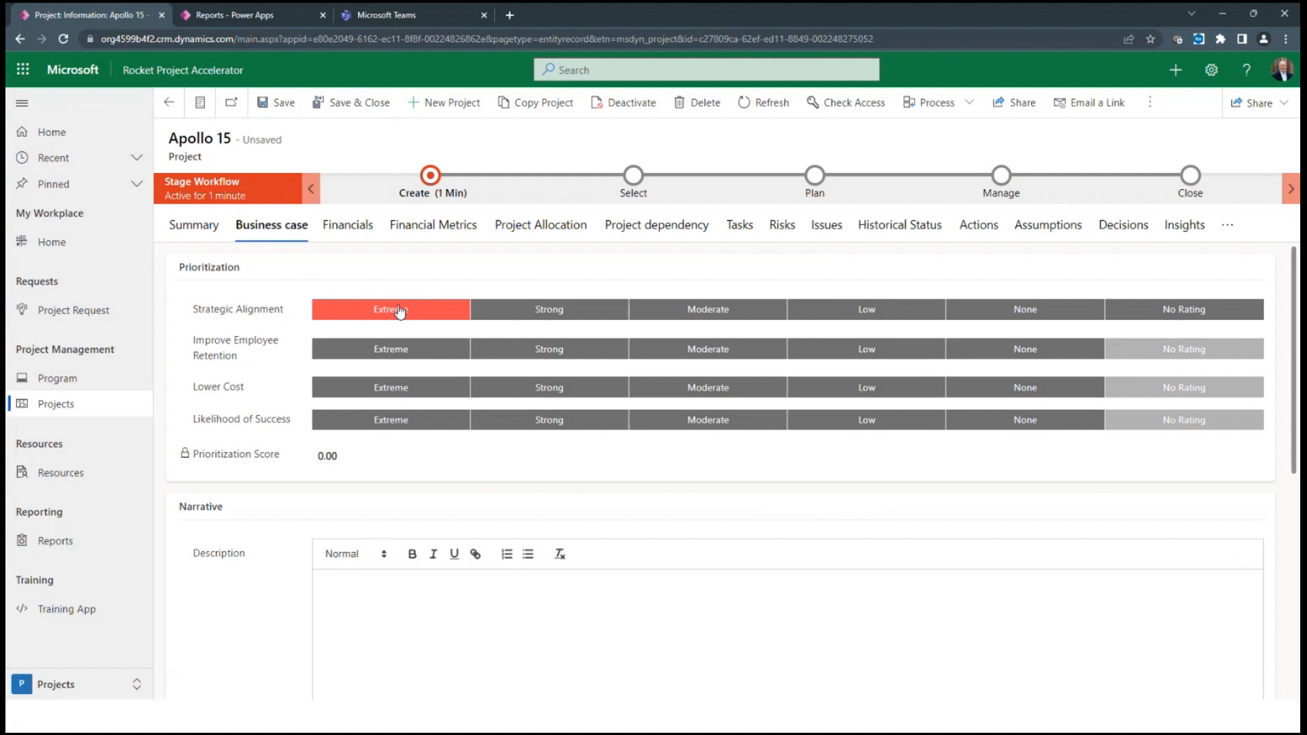
click(673, 353)
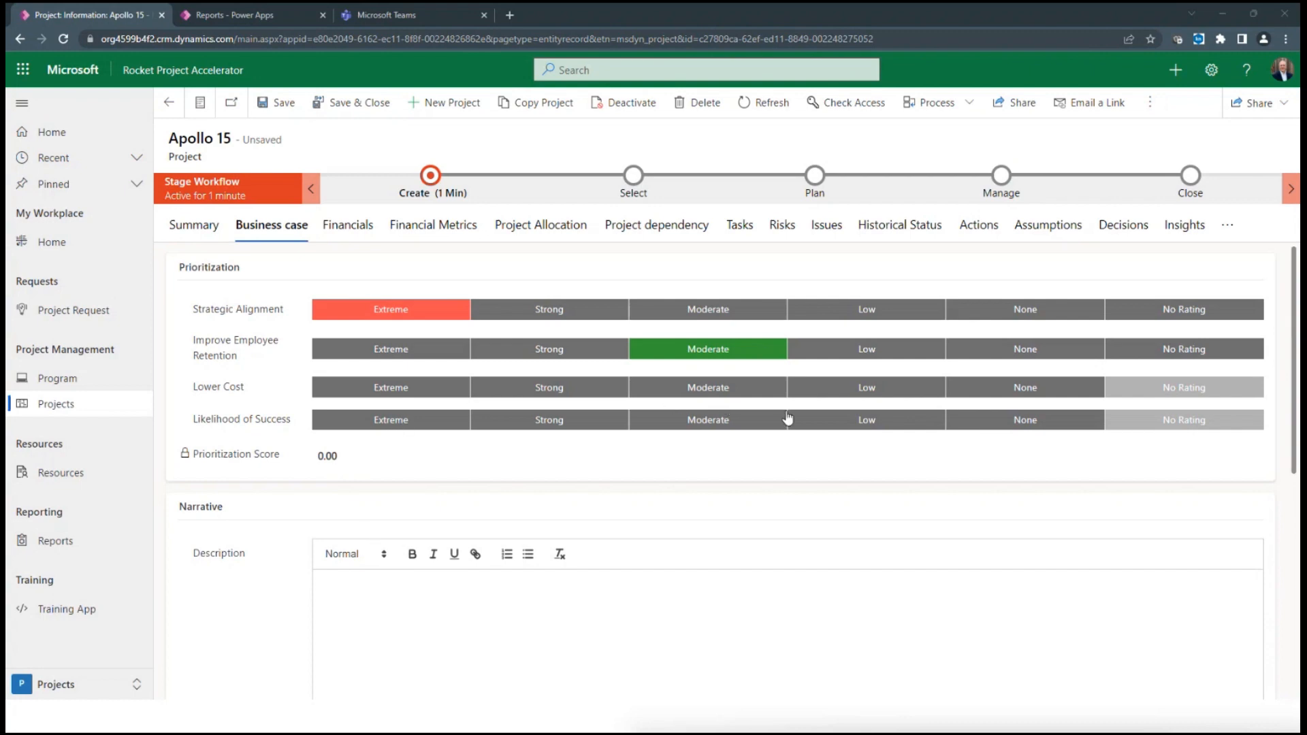
click(976, 392)
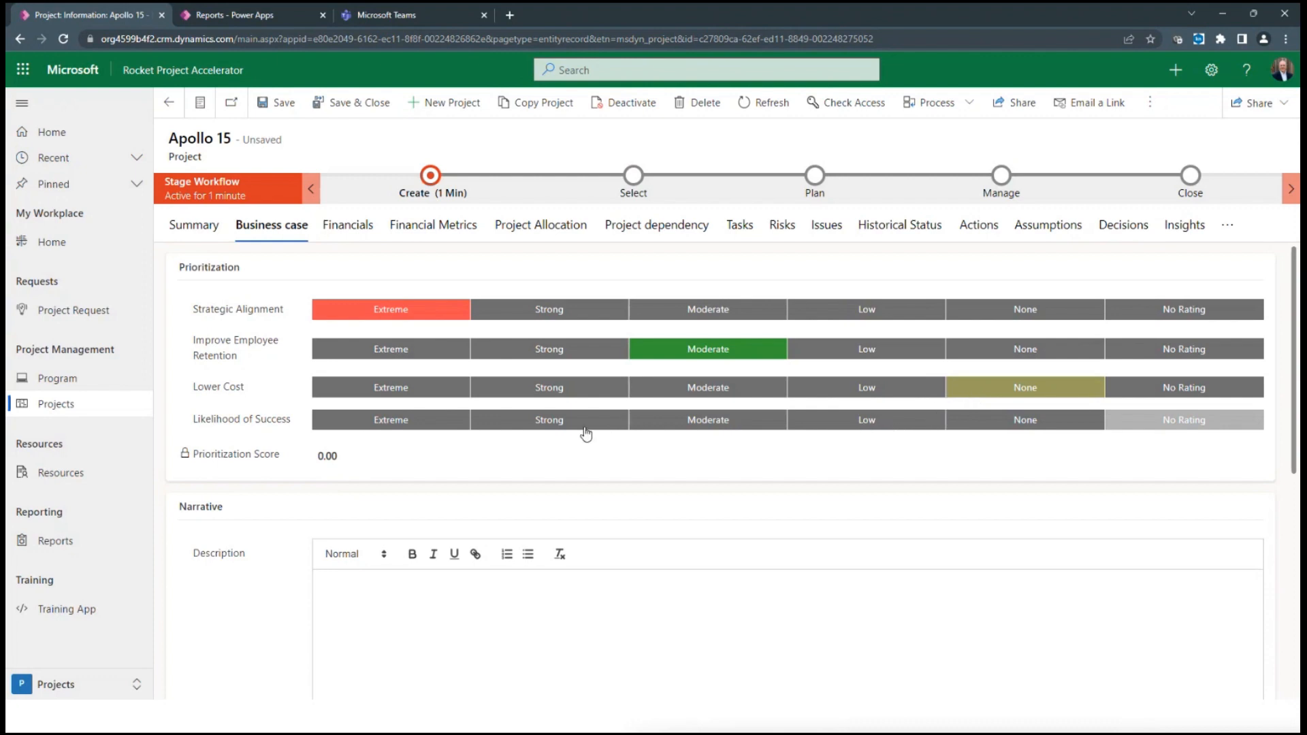
click(672, 426)
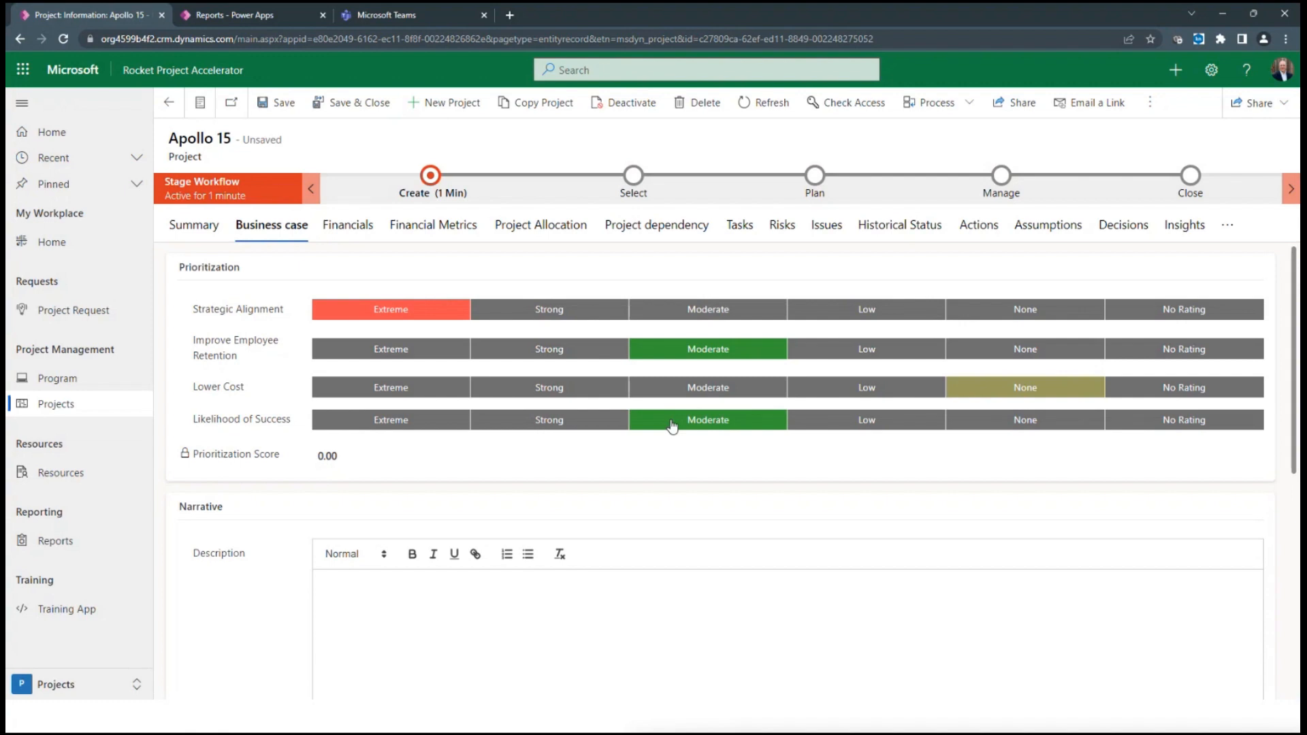
Paste "Why does Rice play Texas?" as the description and the "We choose to go to the Moon" quote as the business case
right_click(369, 590)
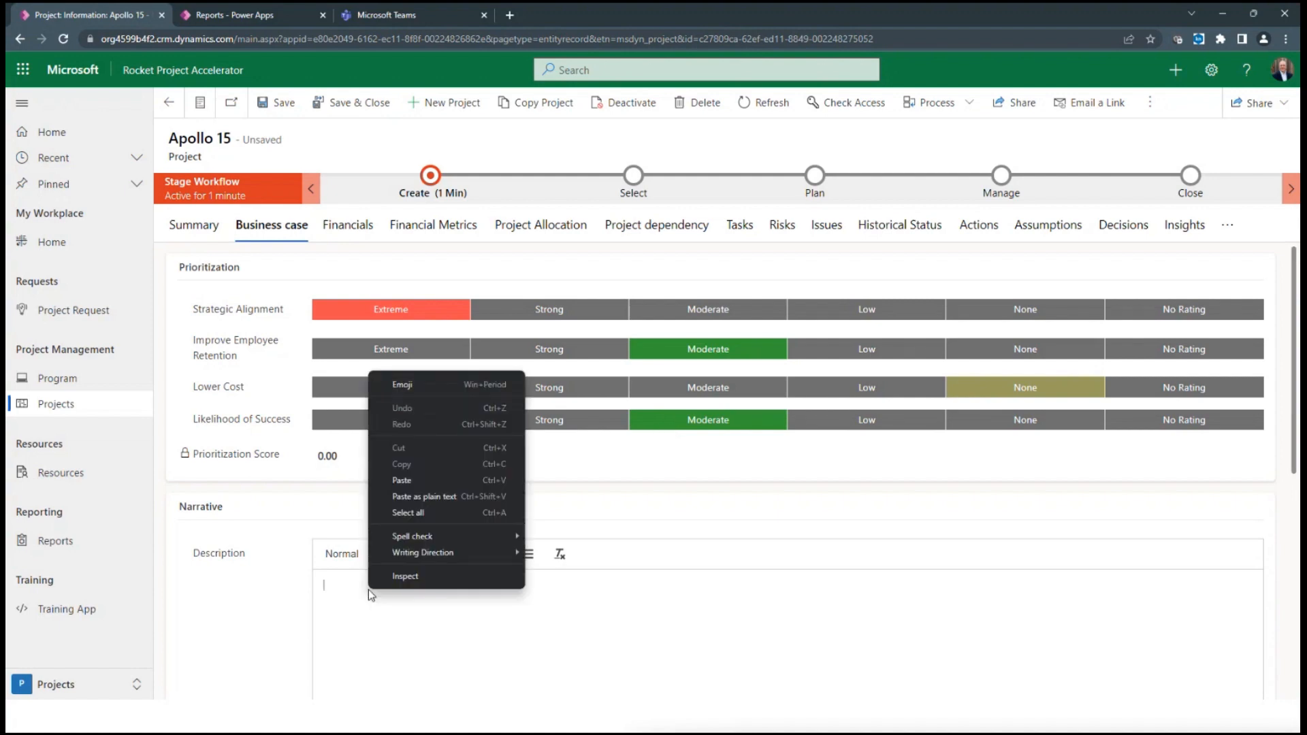
click(406, 476)
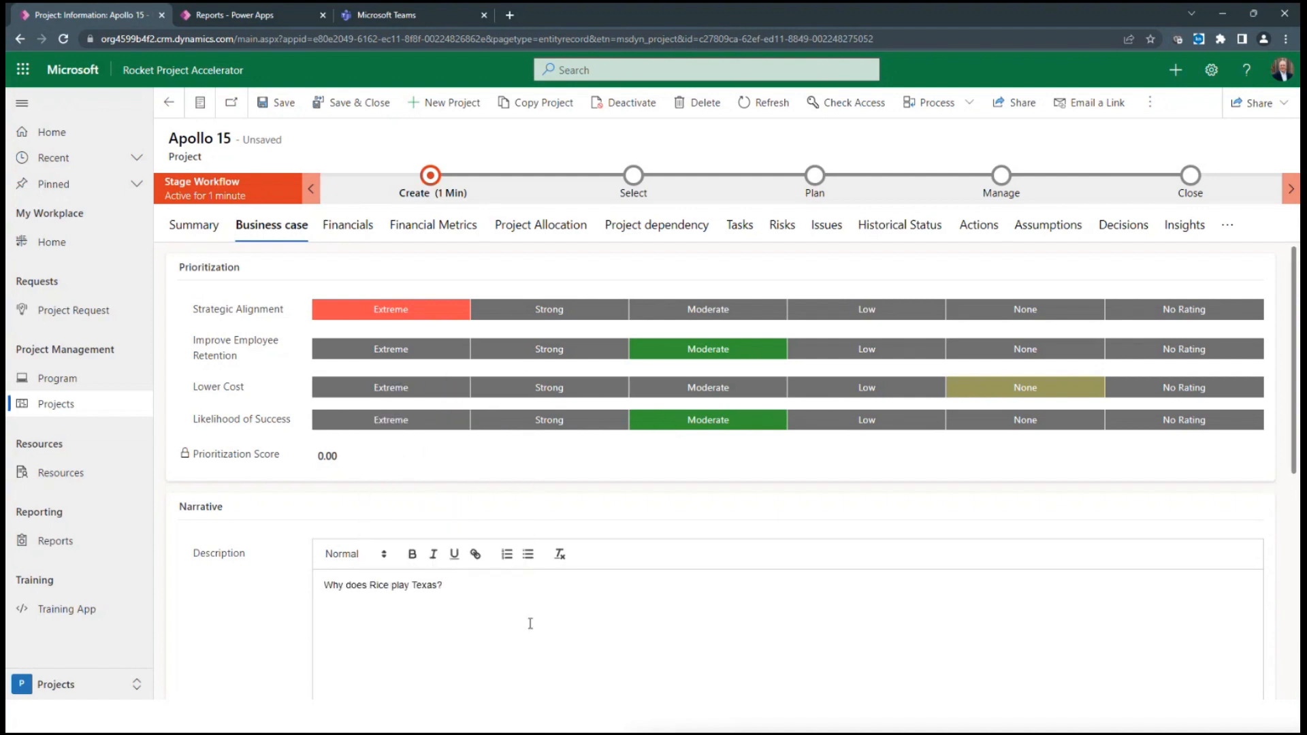
scroll(531, 616, down, 4)
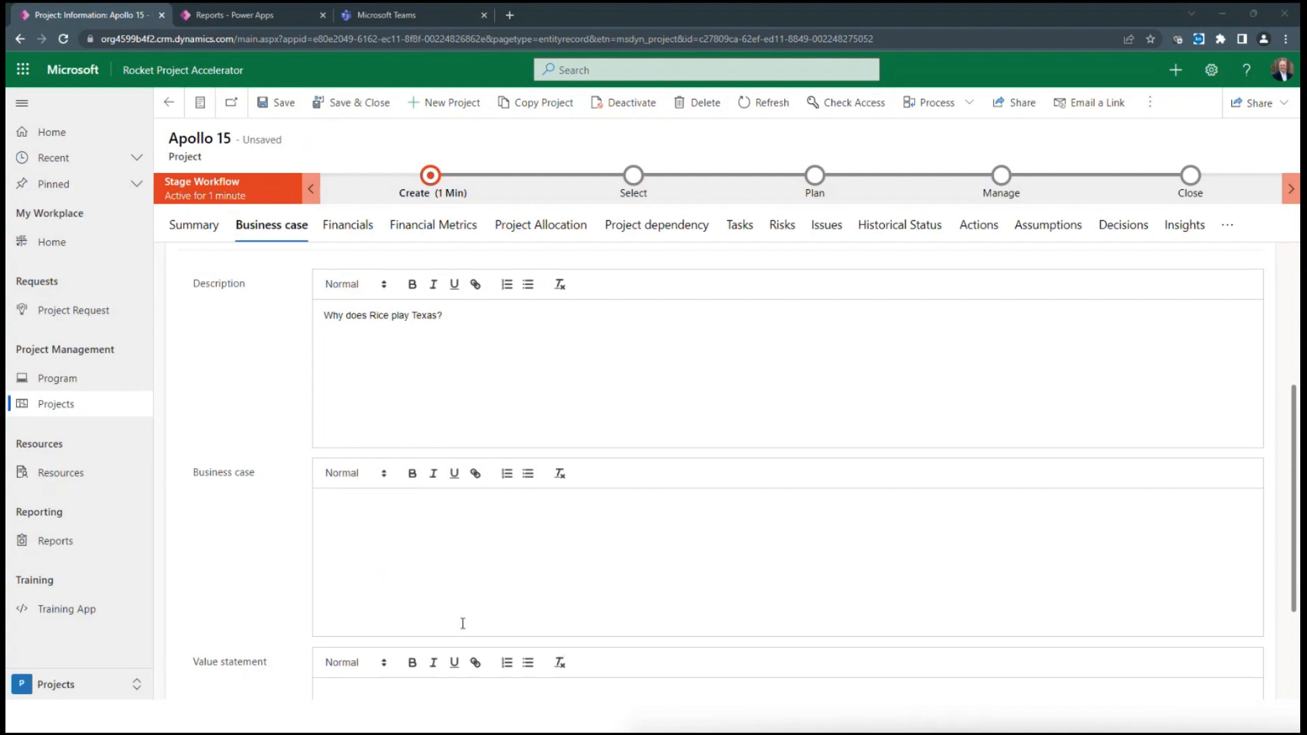
click(330, 511)
right_click(329, 511)
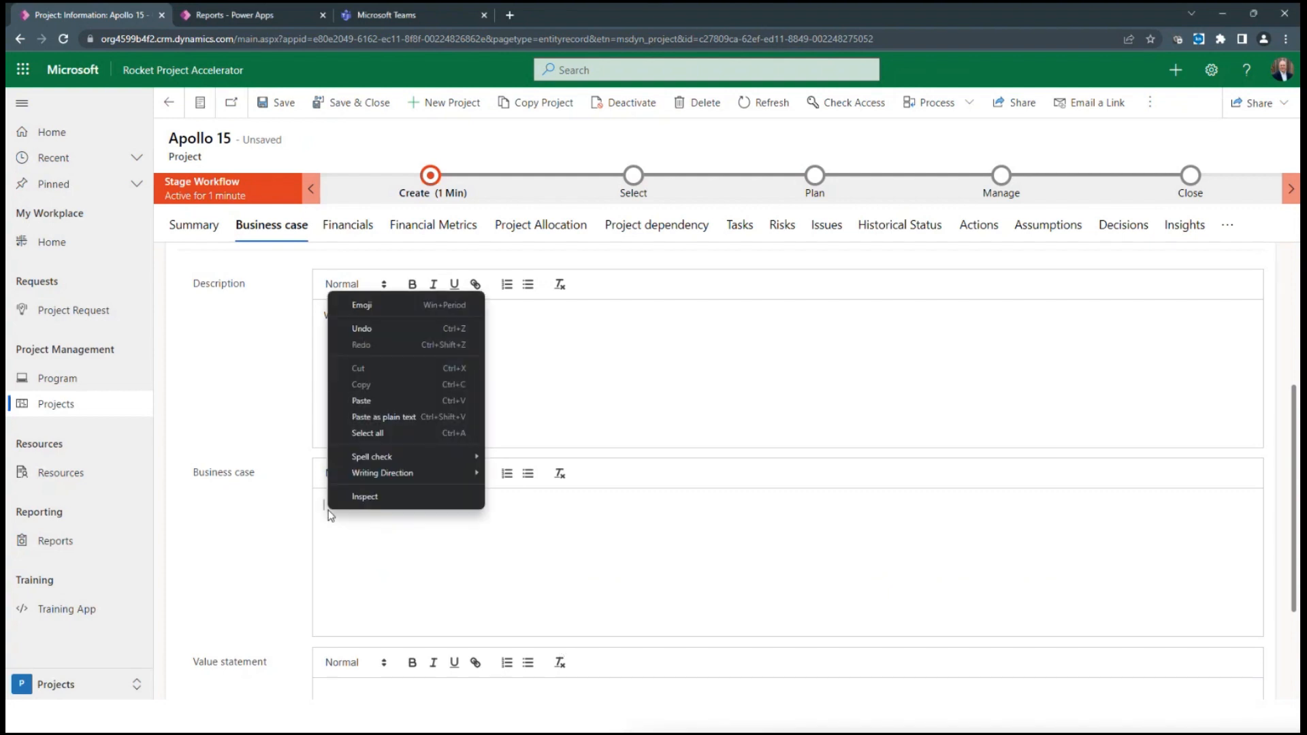
click(435, 403)
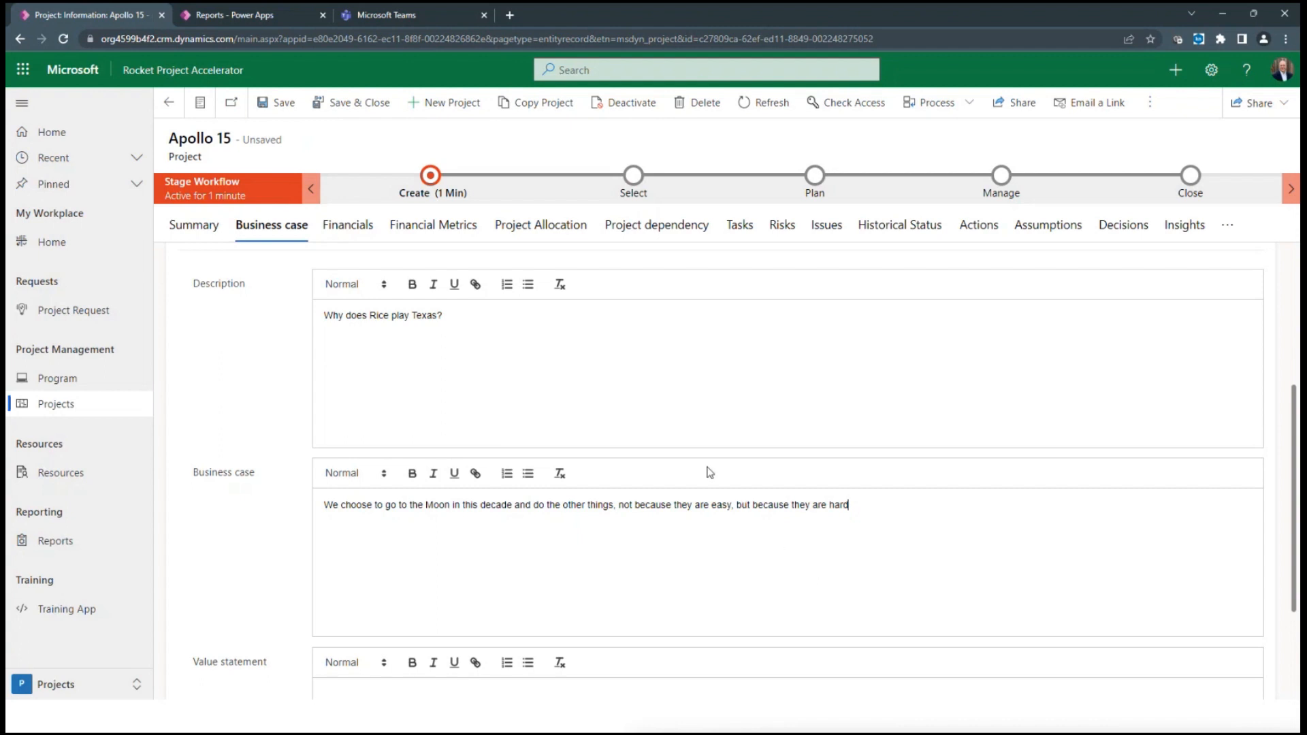
scroll(624, 417, up, 4)
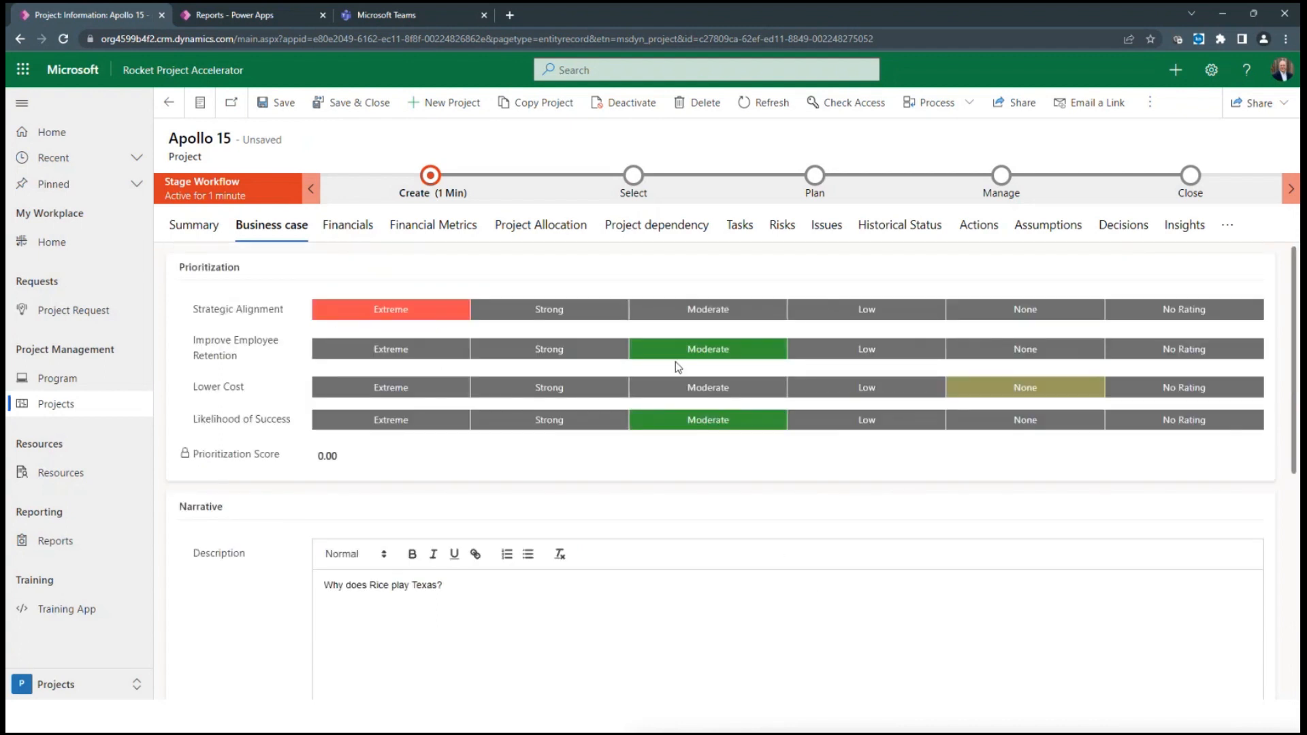
Look over the Apollo 15 project's financials and its imported task list
click(196, 232)
click(340, 227)
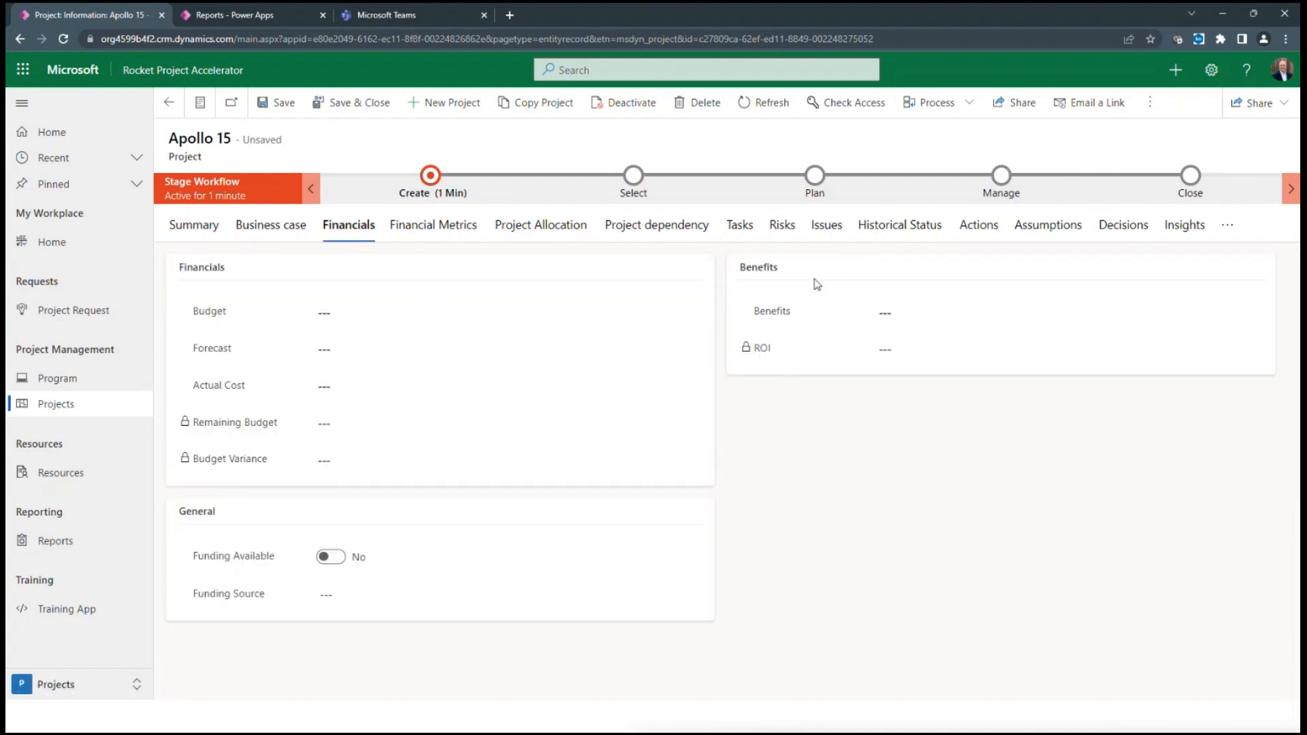
click(741, 227)
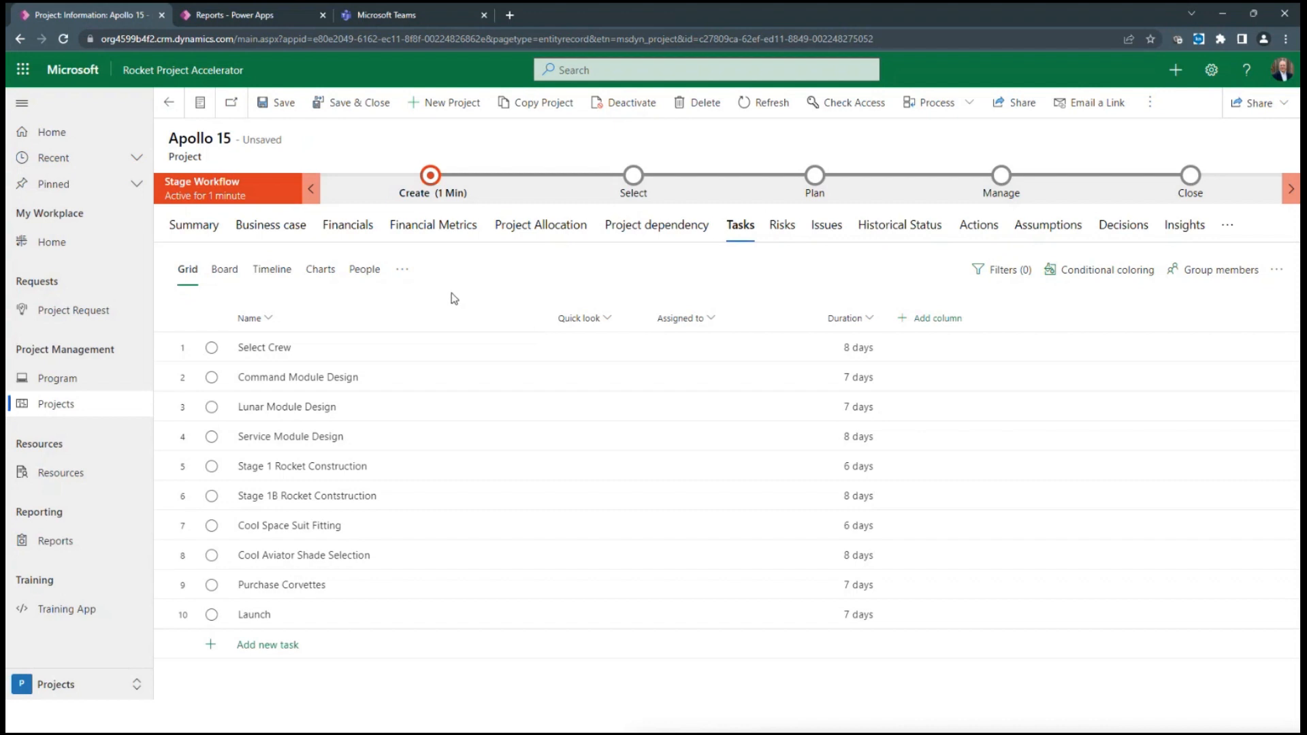
Export the Apollo 15 tasks to Excel, review the columns of the downloaded Apollo 15 workbook, and close it
click(1277, 275)
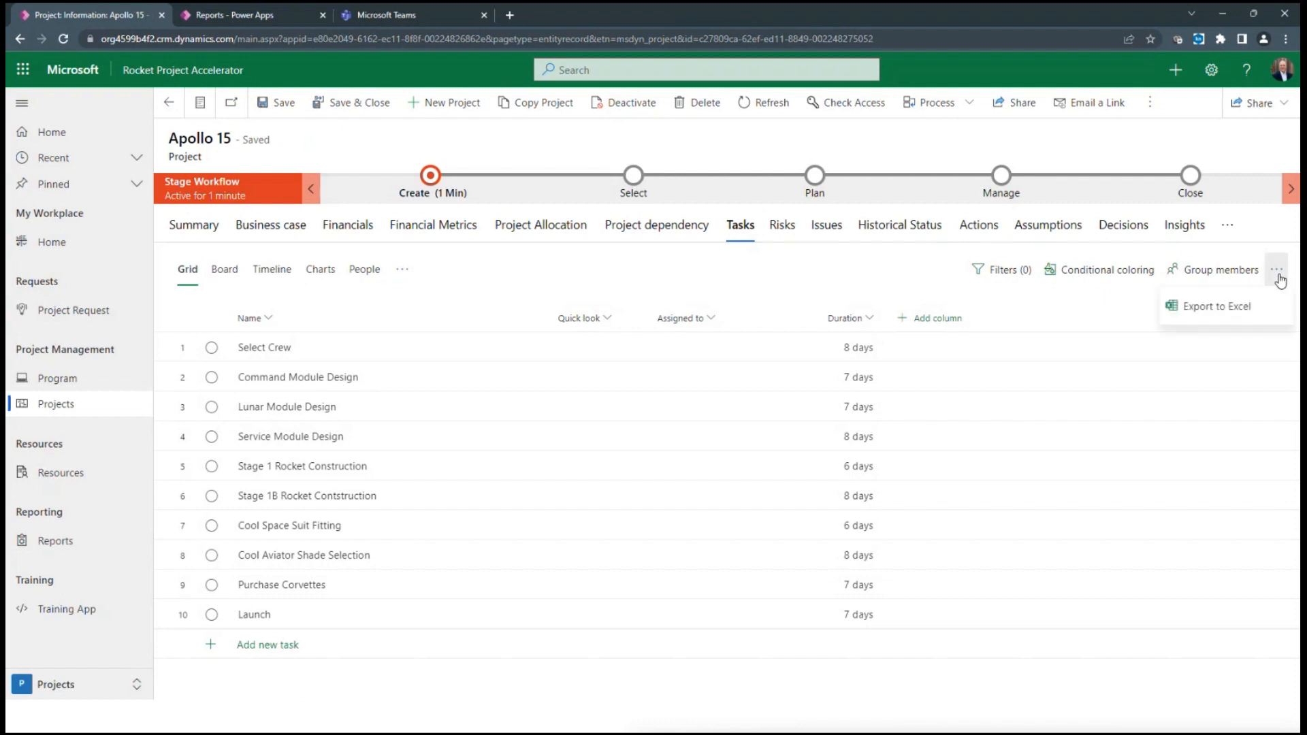
click(1237, 313)
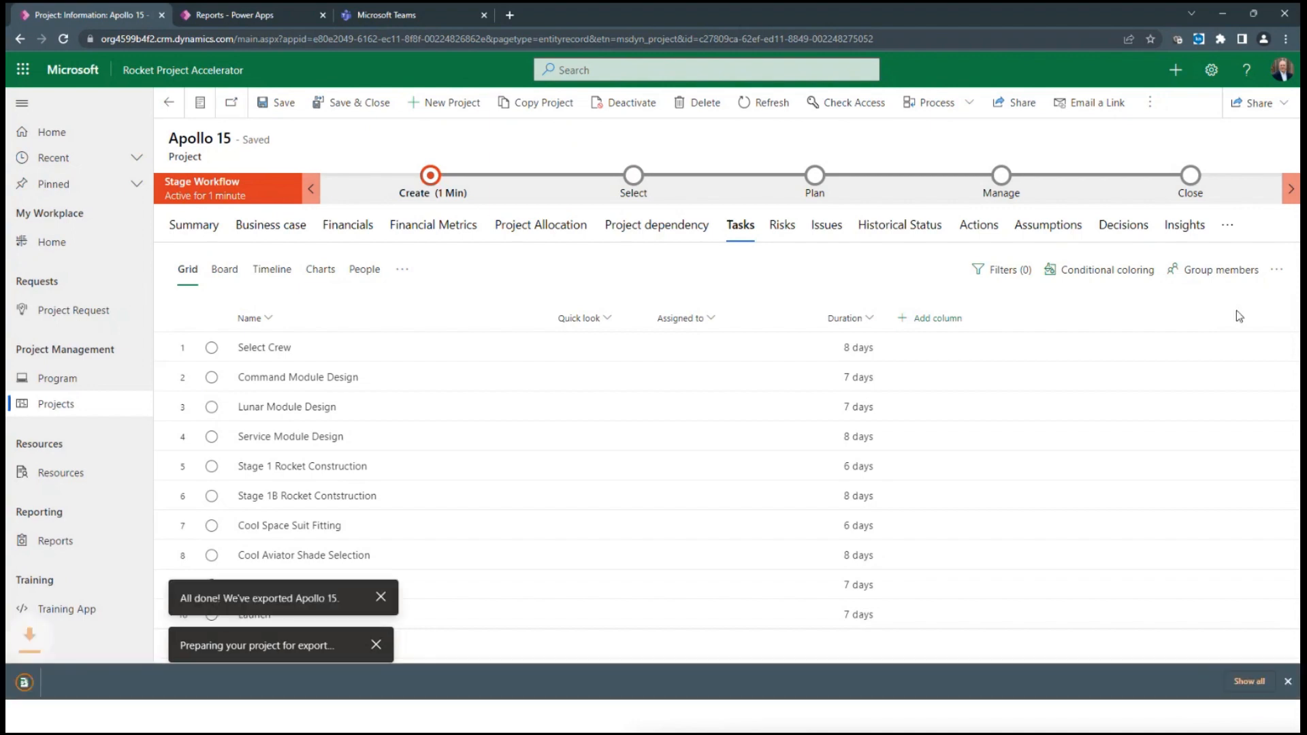
click(145, 680)
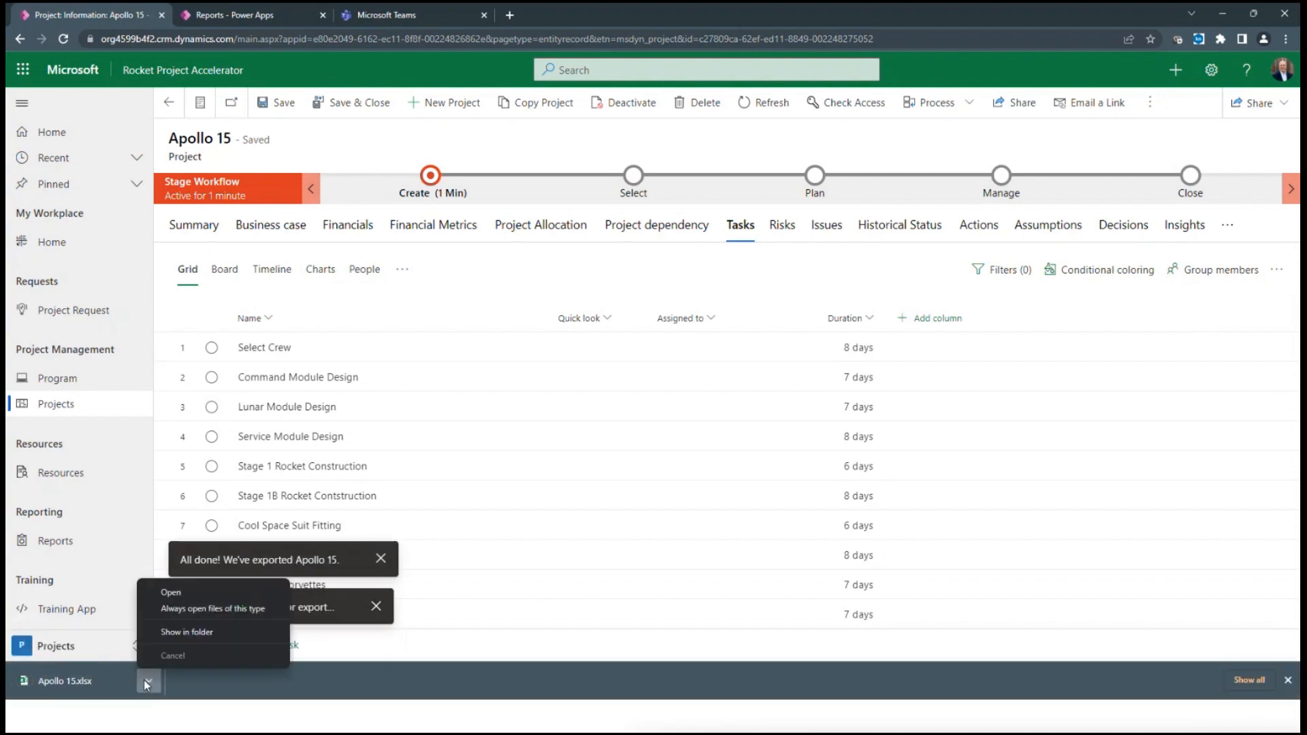
click(167, 608)
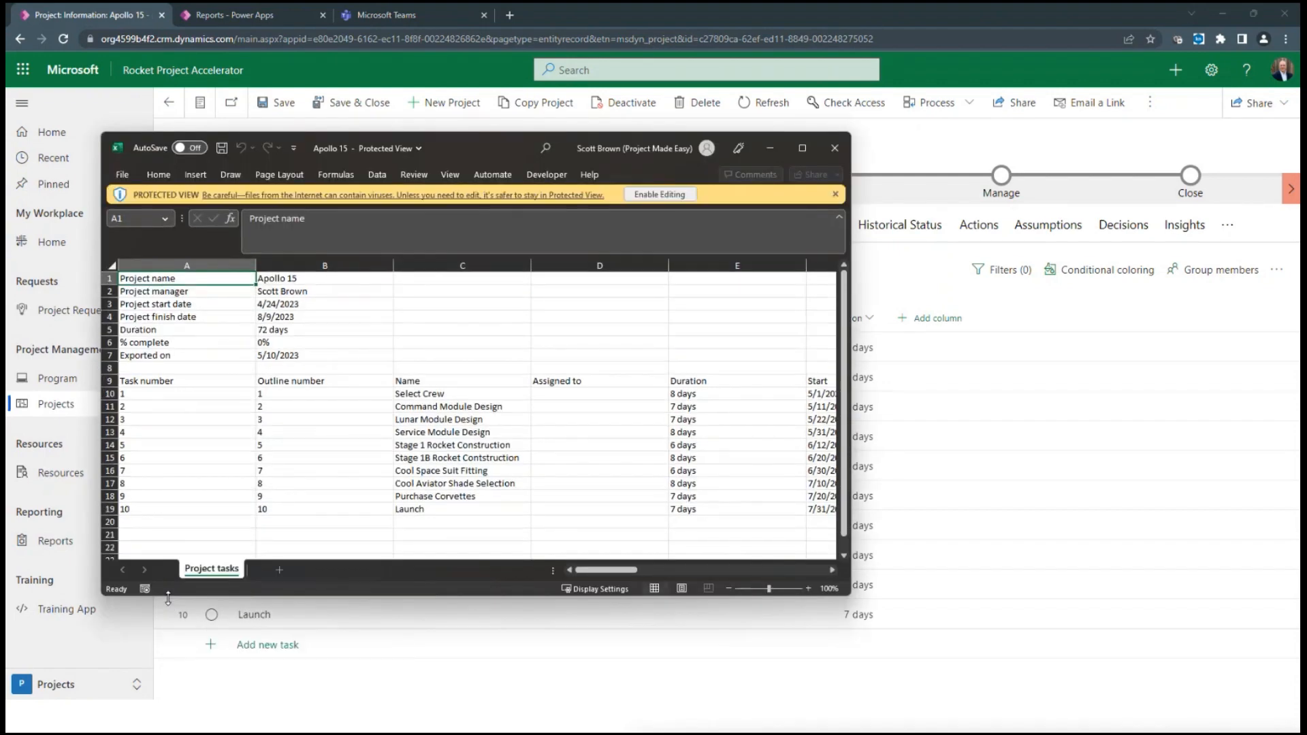
drag(590, 569, 701, 569)
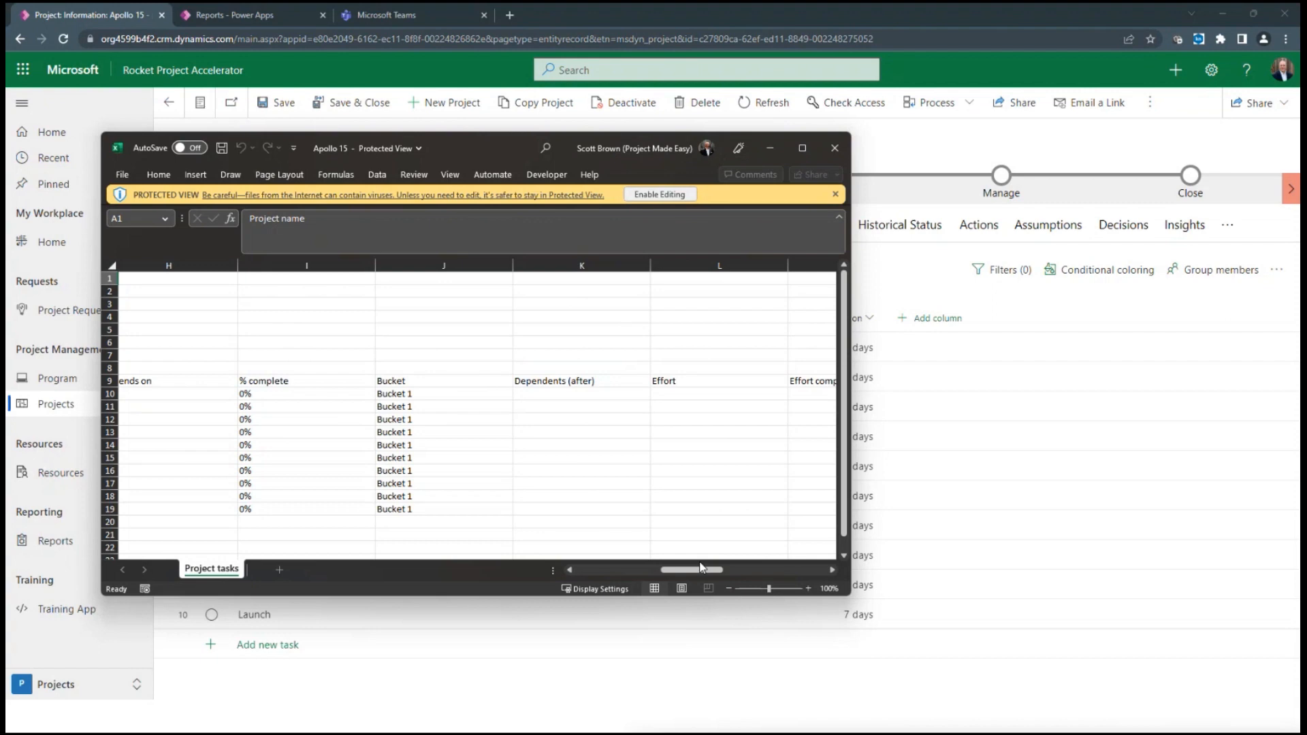
click(839, 150)
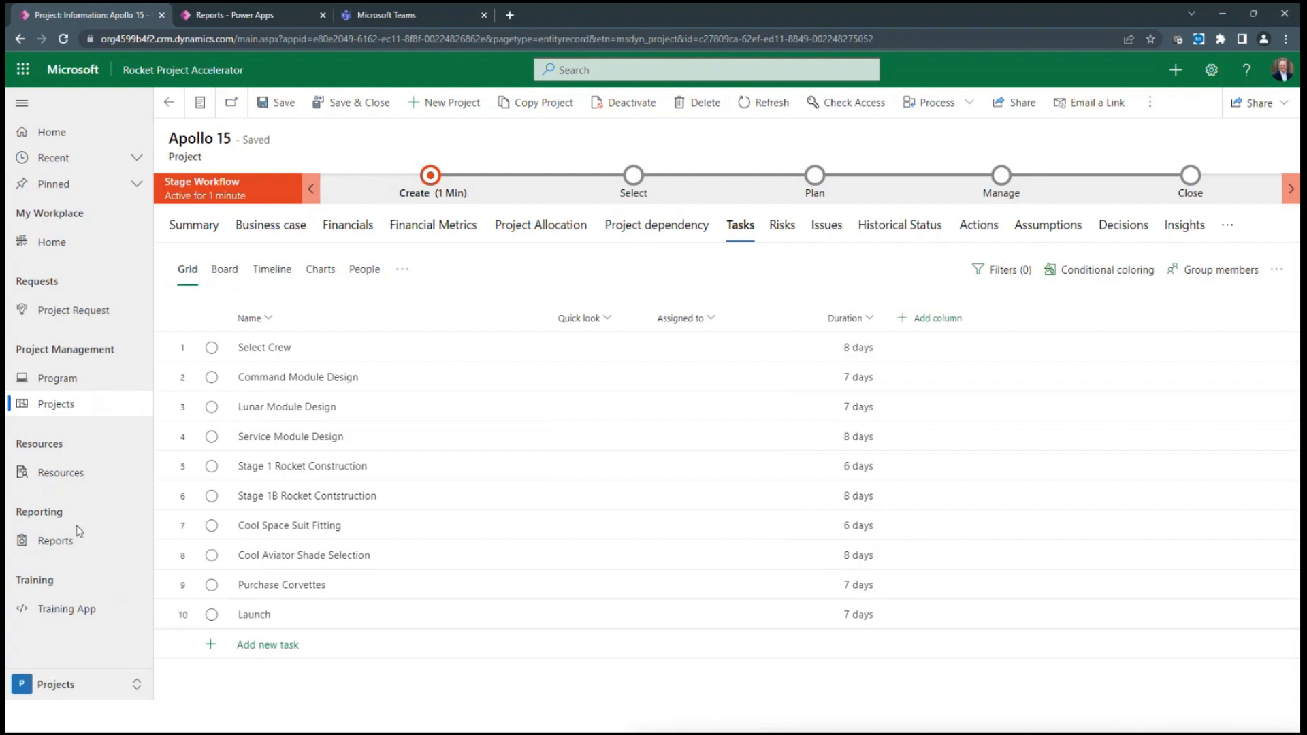
Check the Apollo 15 project's risks and issues, and bring up the Portfolio Dashboard in the reports
click(782, 227)
click(835, 226)
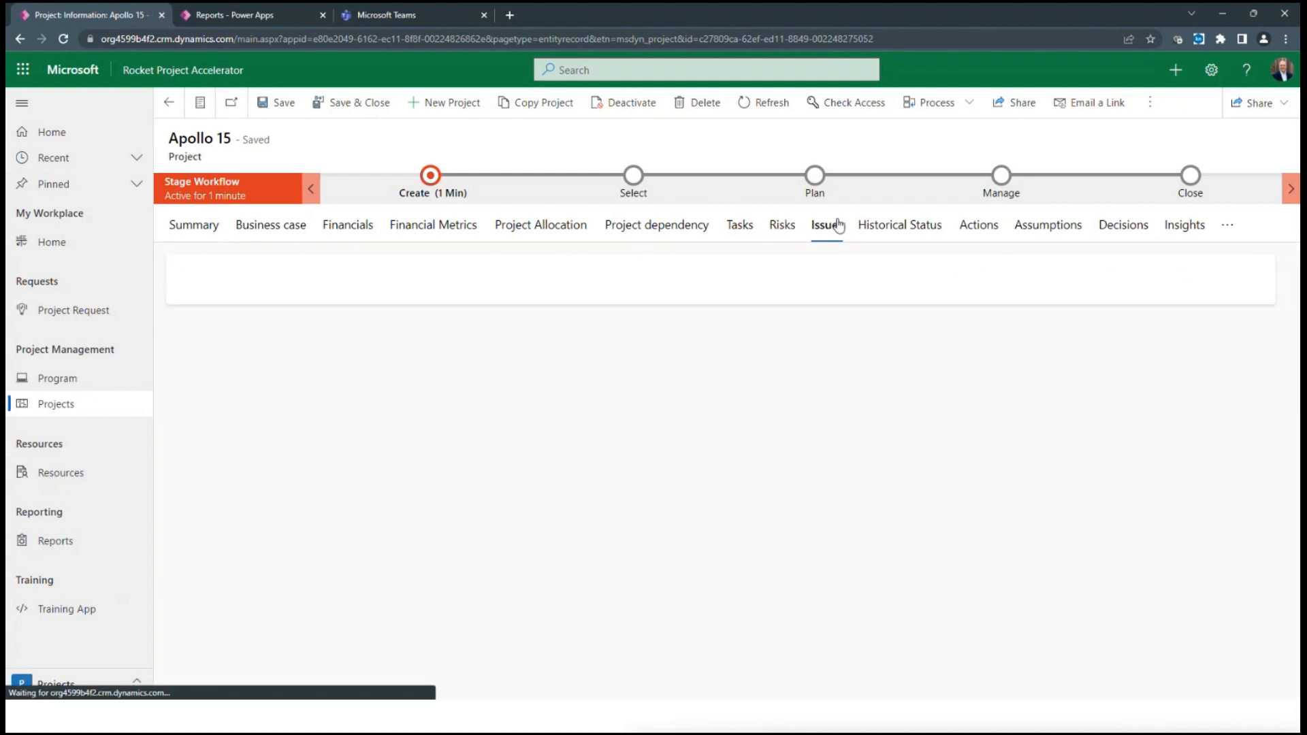
click(61, 547)
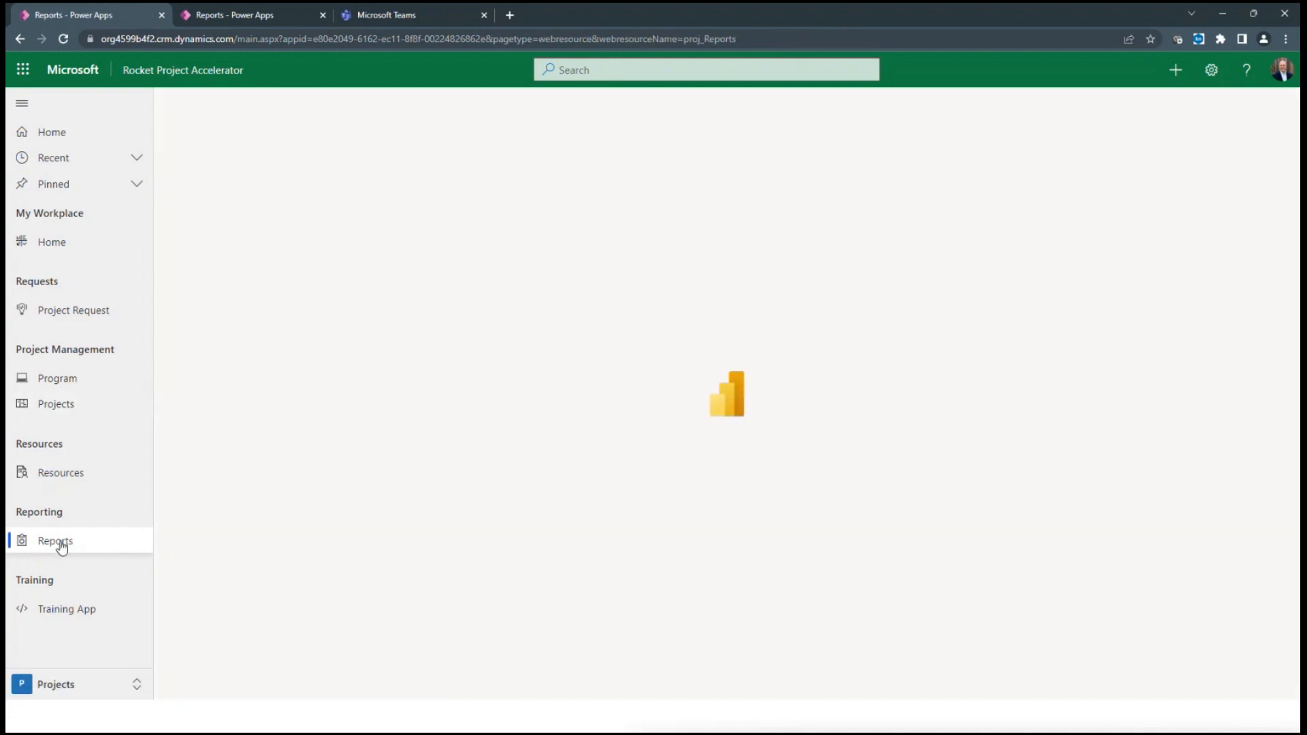
click(706, 439)
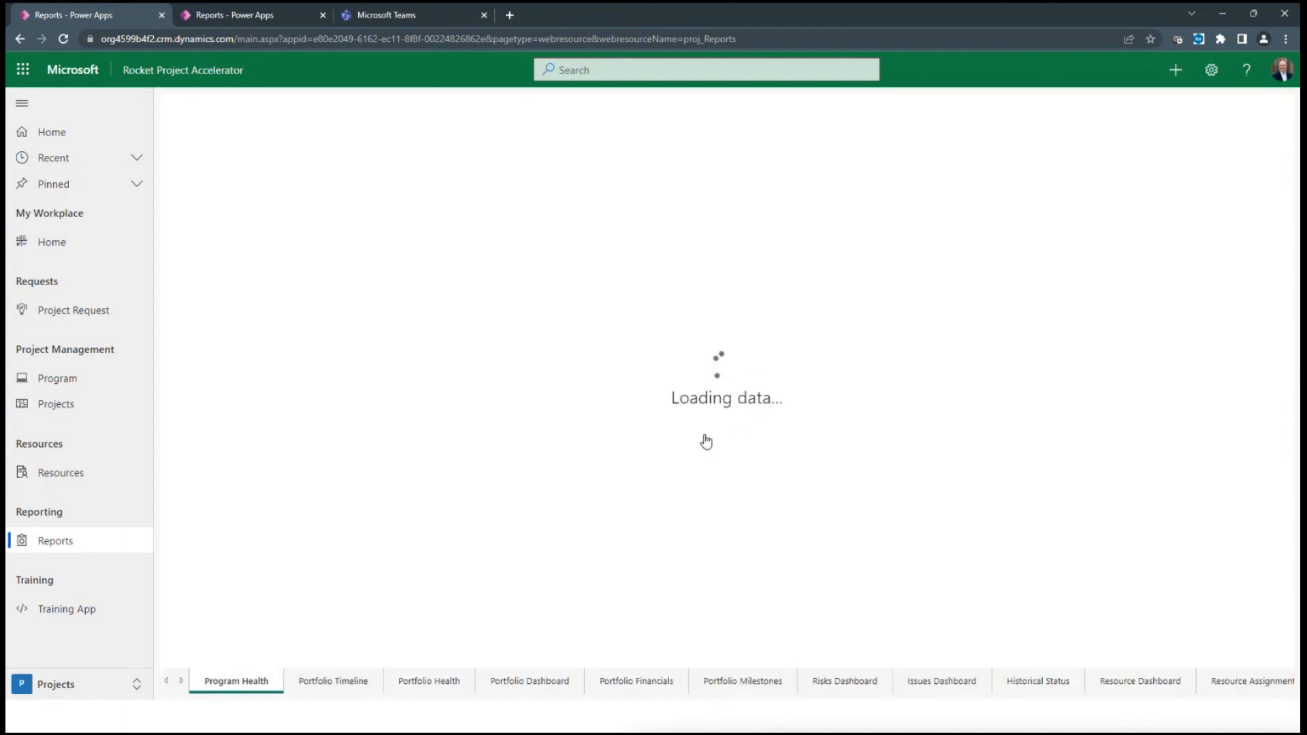
click(526, 681)
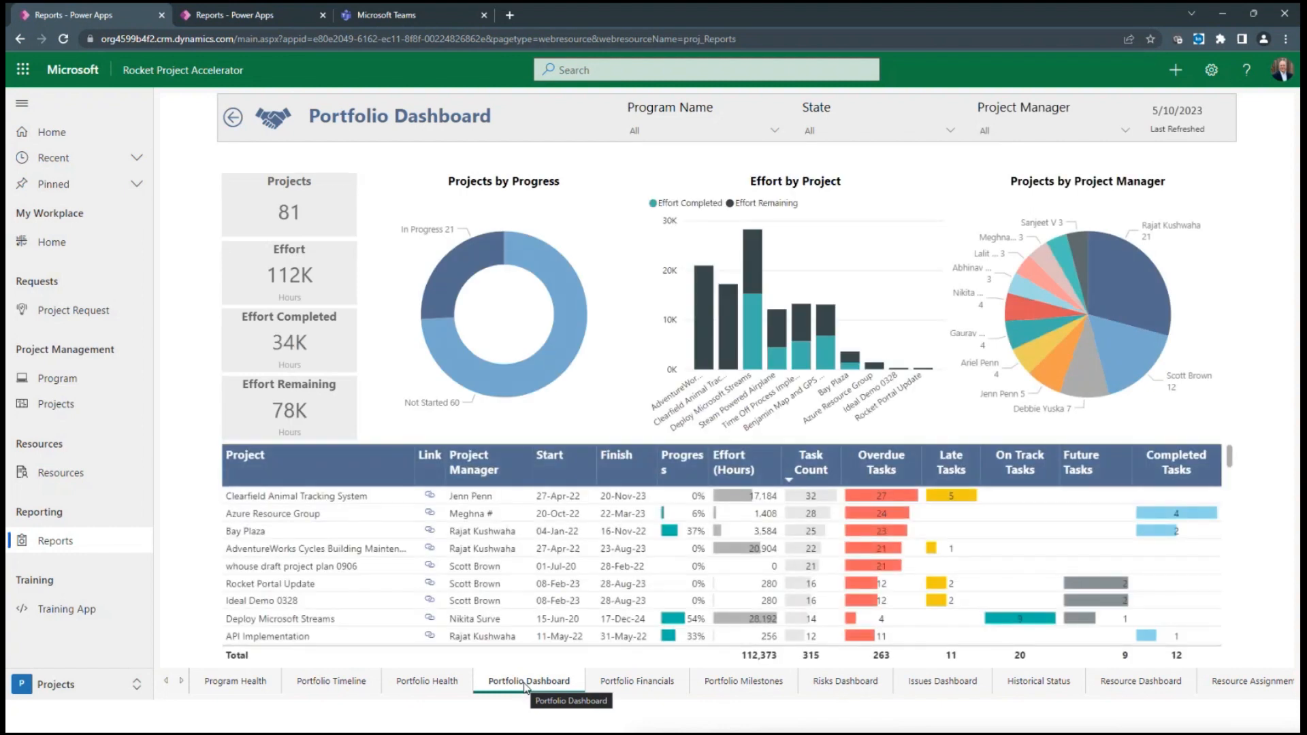
Filter the Portfolio Dashboard by the Cloud Migration program and separately by one project manager, clearing each filter after viewing
click(776, 131)
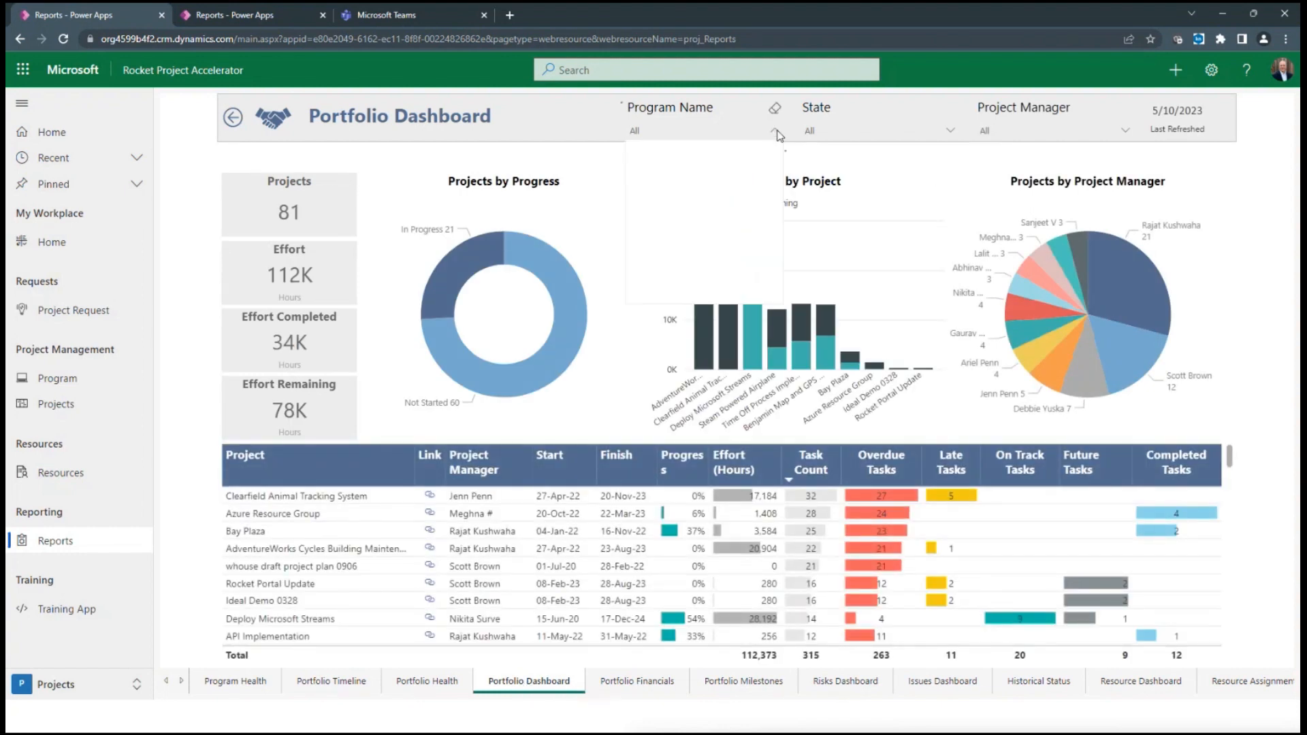
click(680, 173)
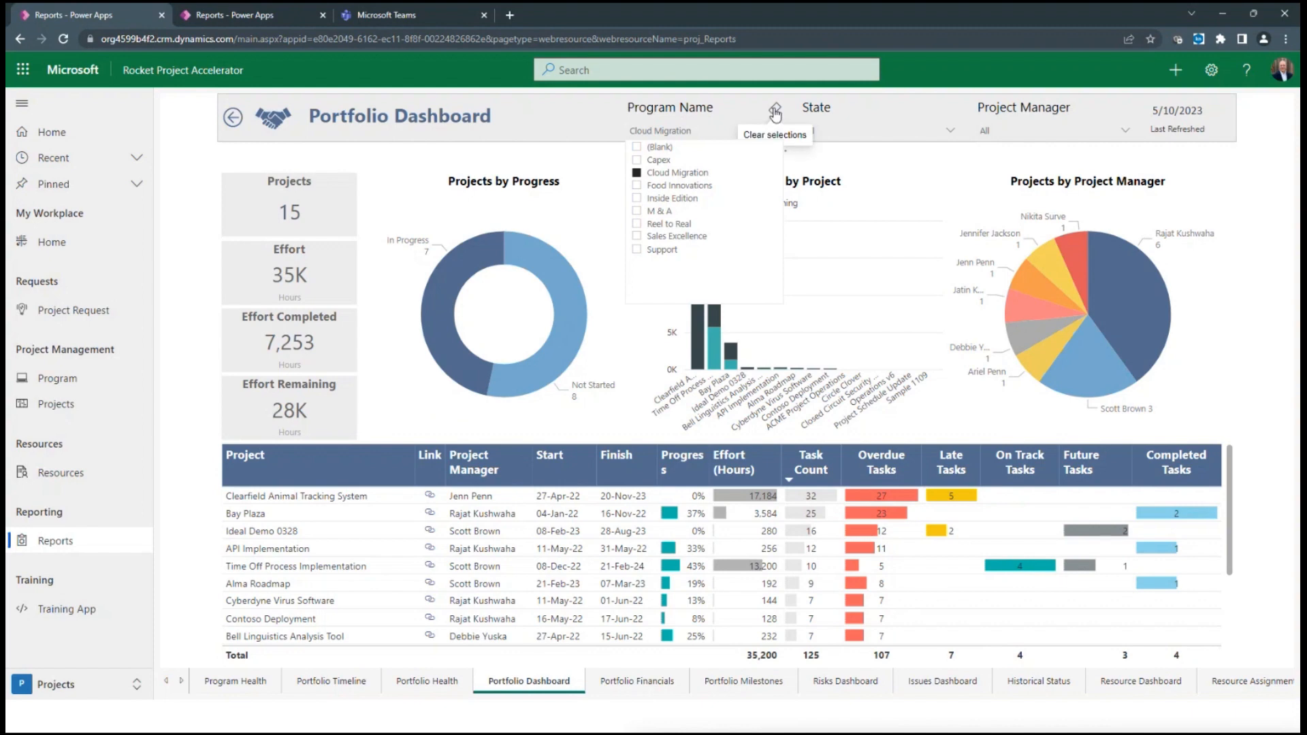
click(776, 111)
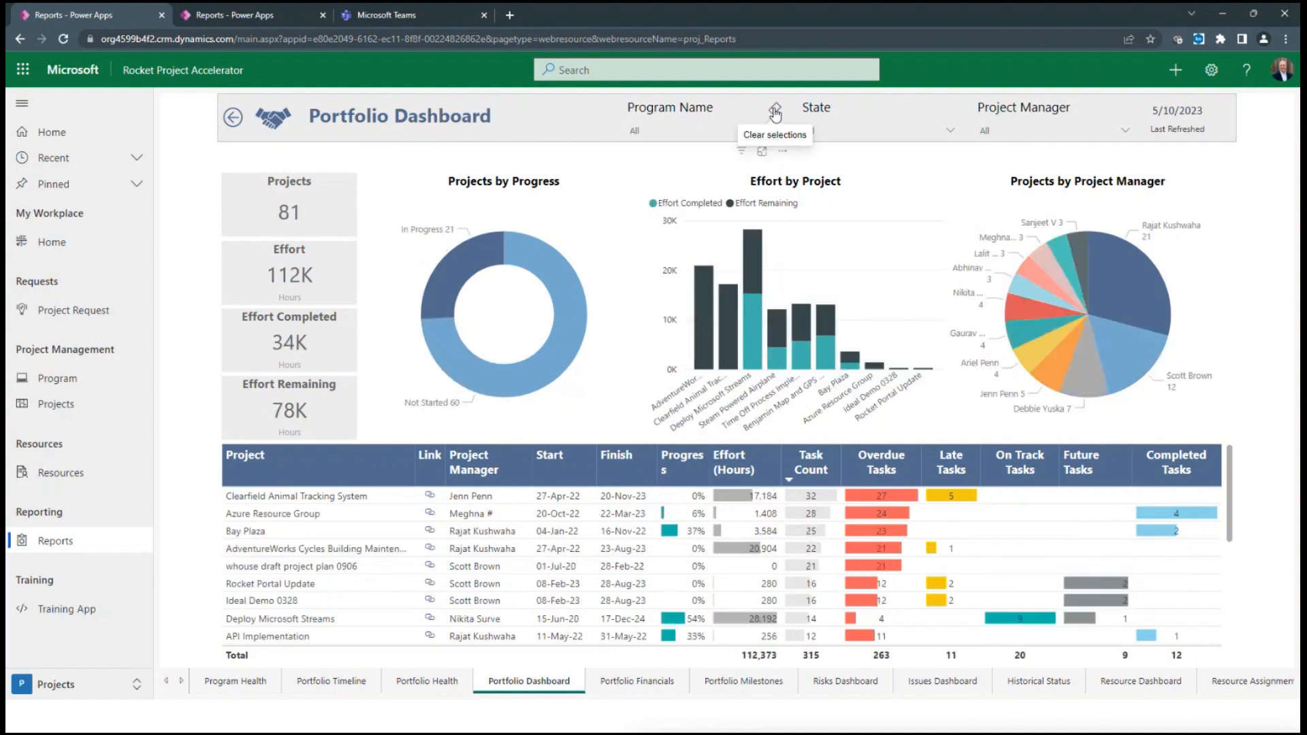
click(1125, 131)
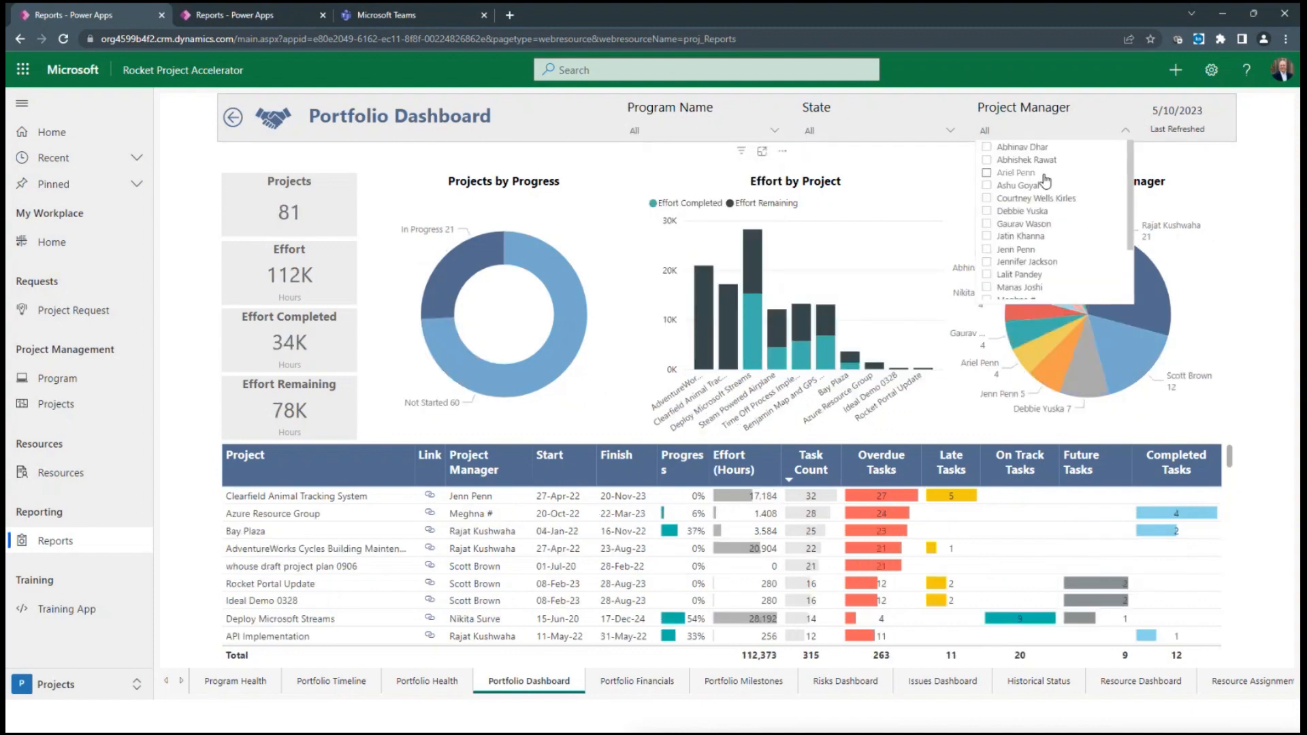
click(988, 225)
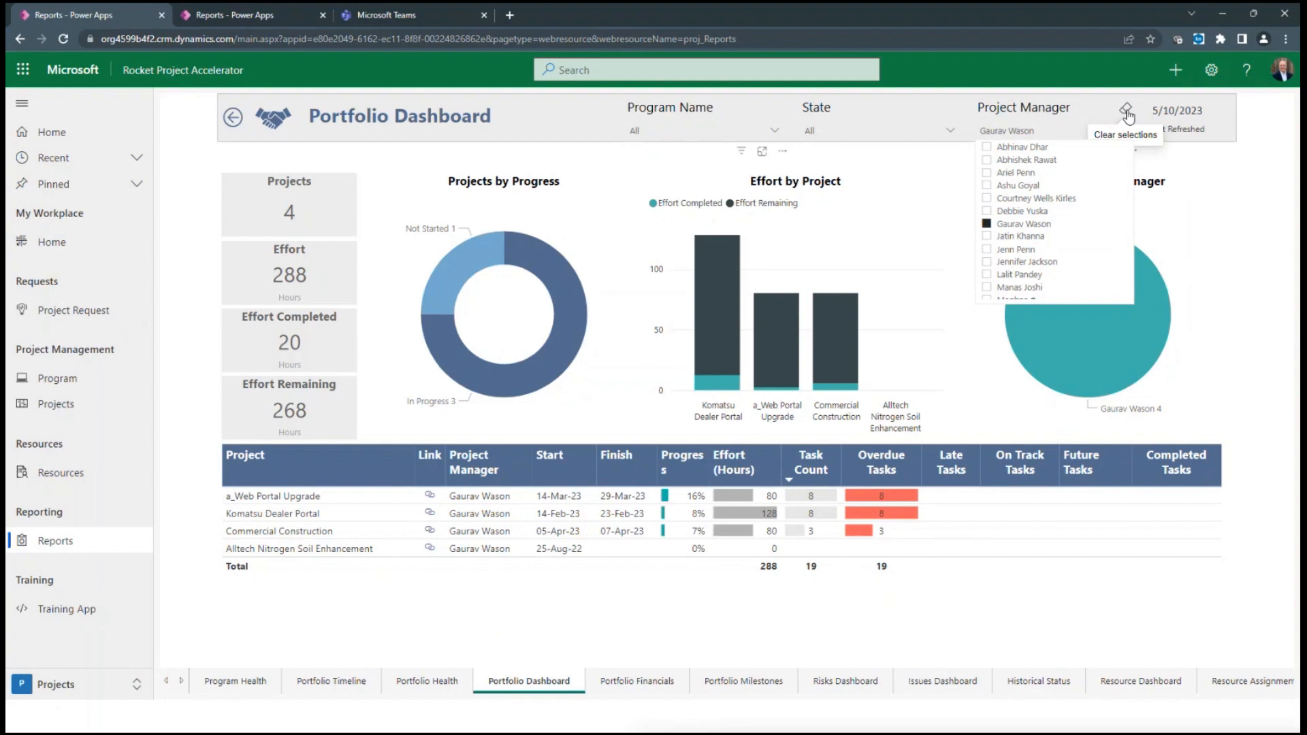
click(1127, 111)
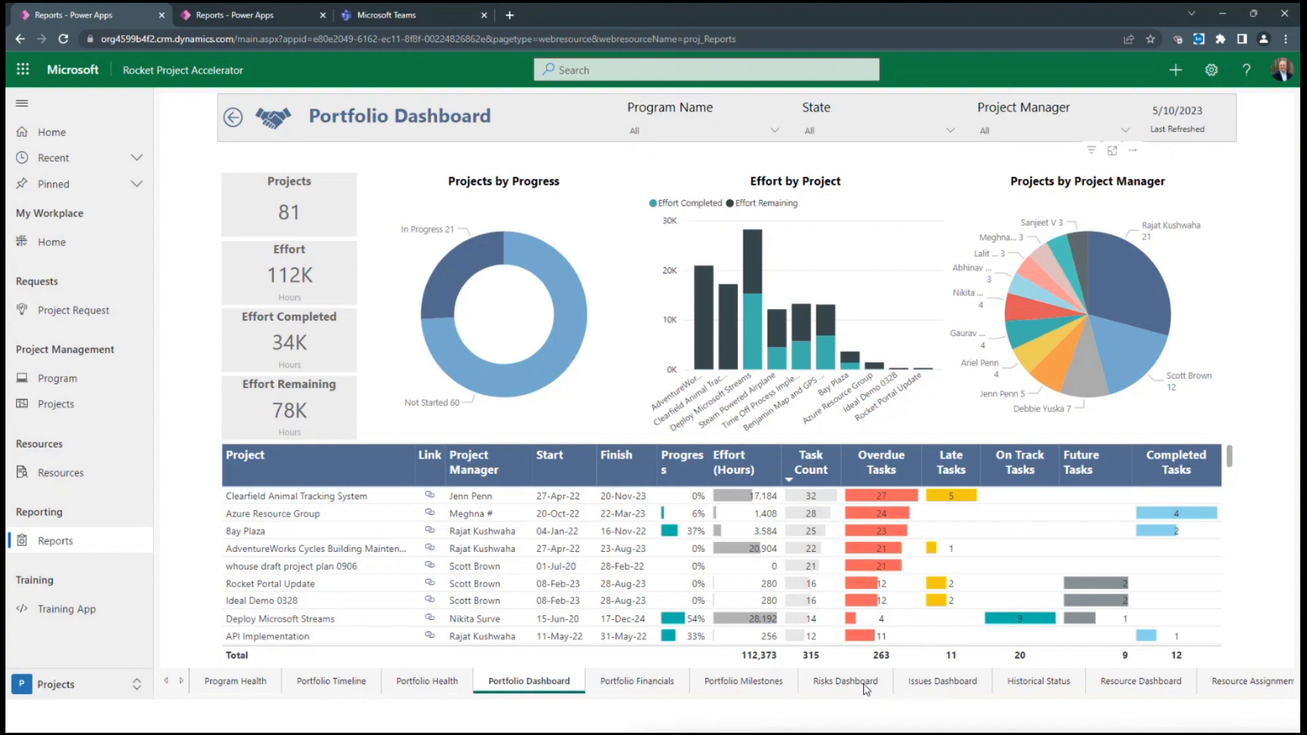
Show the Risks Dashboard filtered to the Bay Plaza project
click(865, 689)
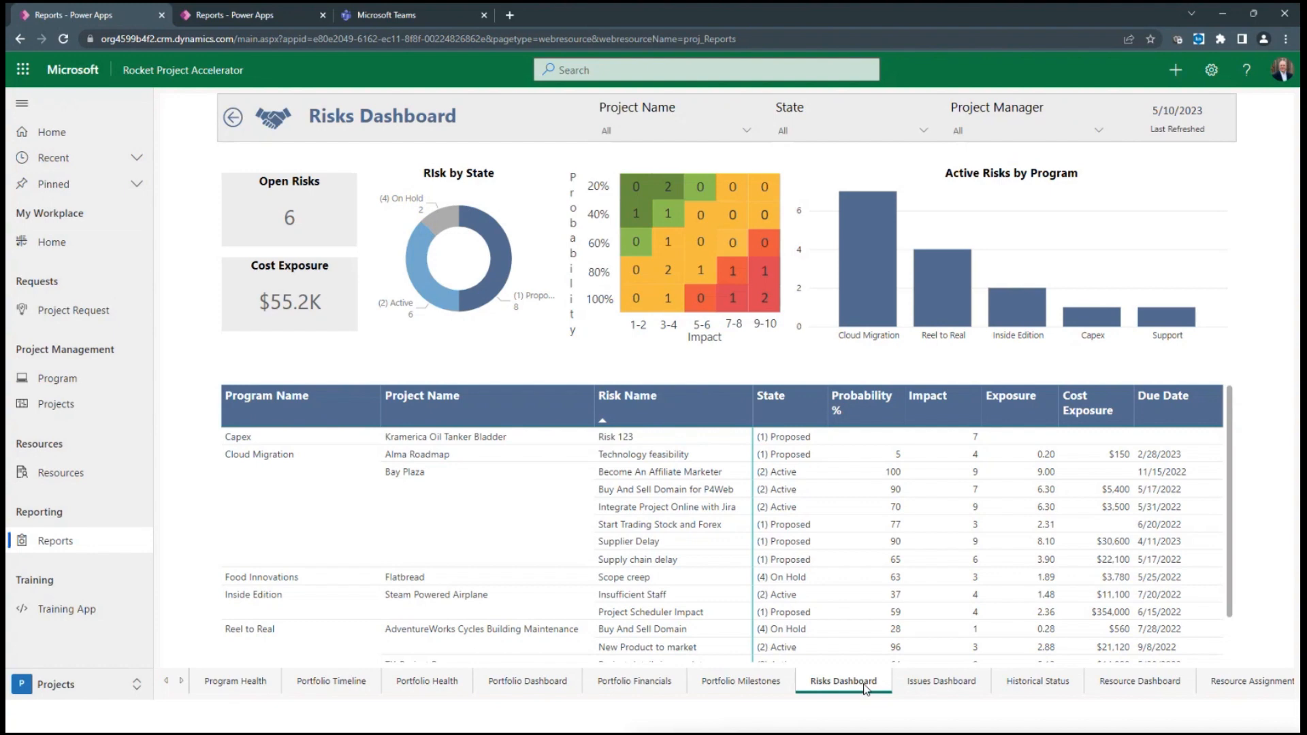
click(747, 130)
scroll(704, 190, down, 3)
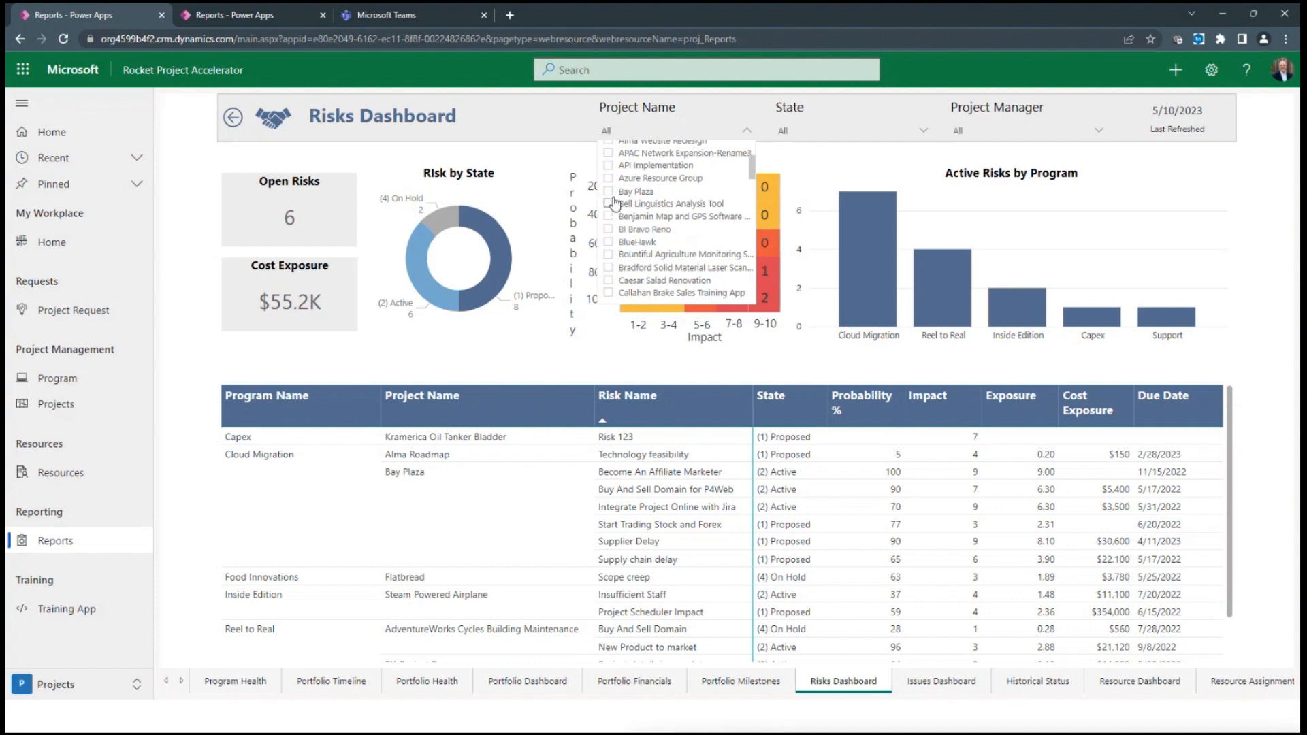
click(610, 193)
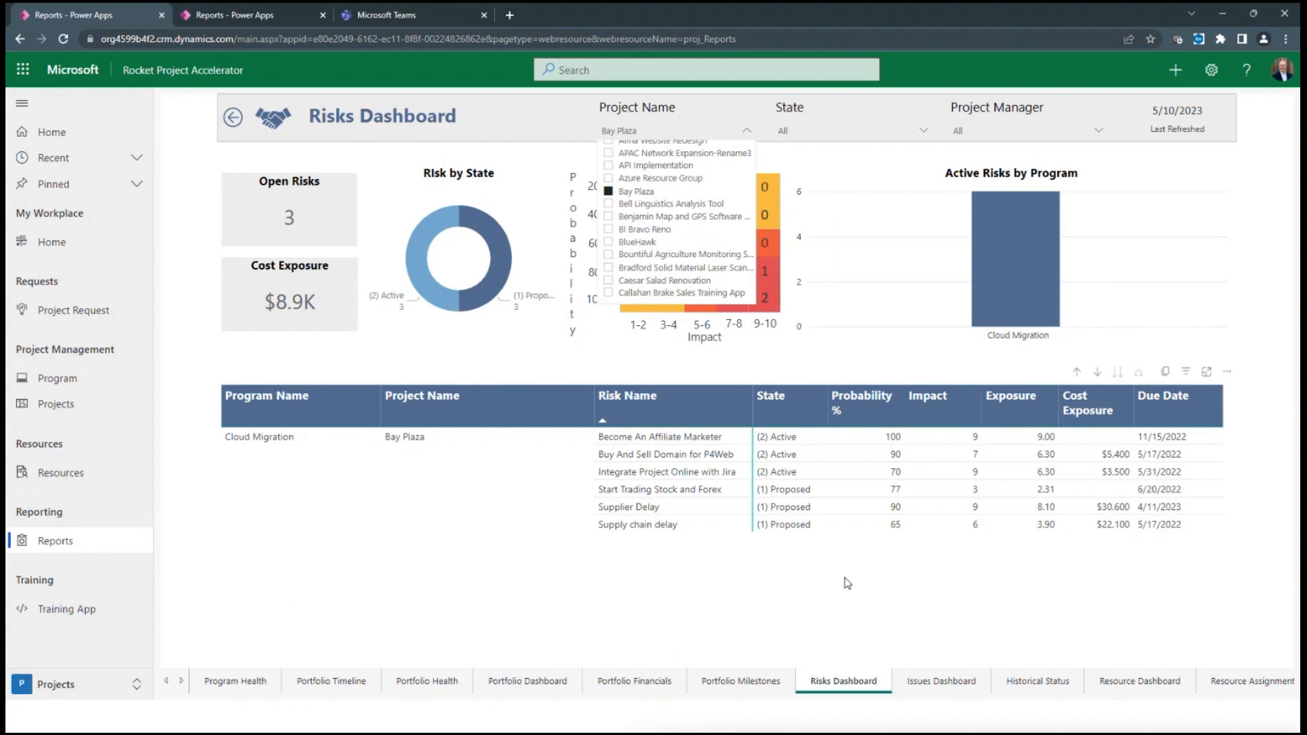
Review Bay Plaza's Historical Status report, and check the Portfolio Dashboard's export options for the Projects by Project Manager chart
click(1061, 686)
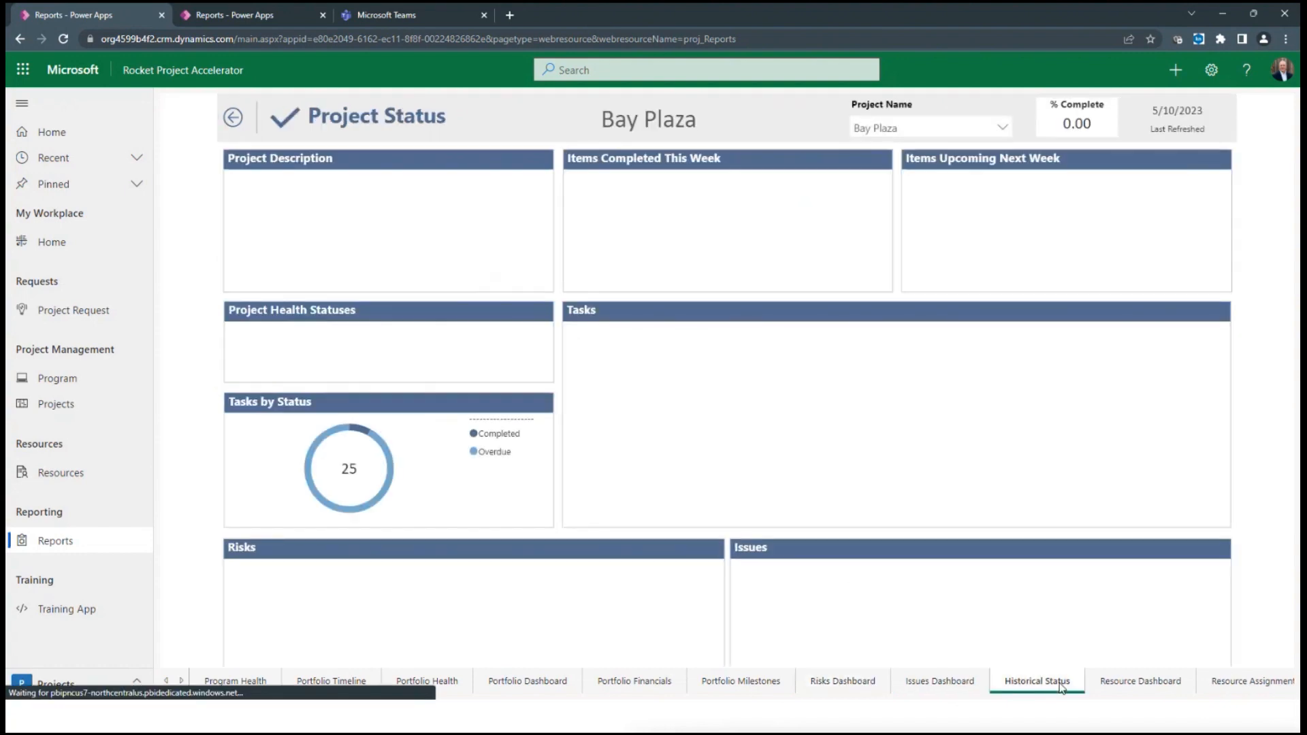
click(1002, 128)
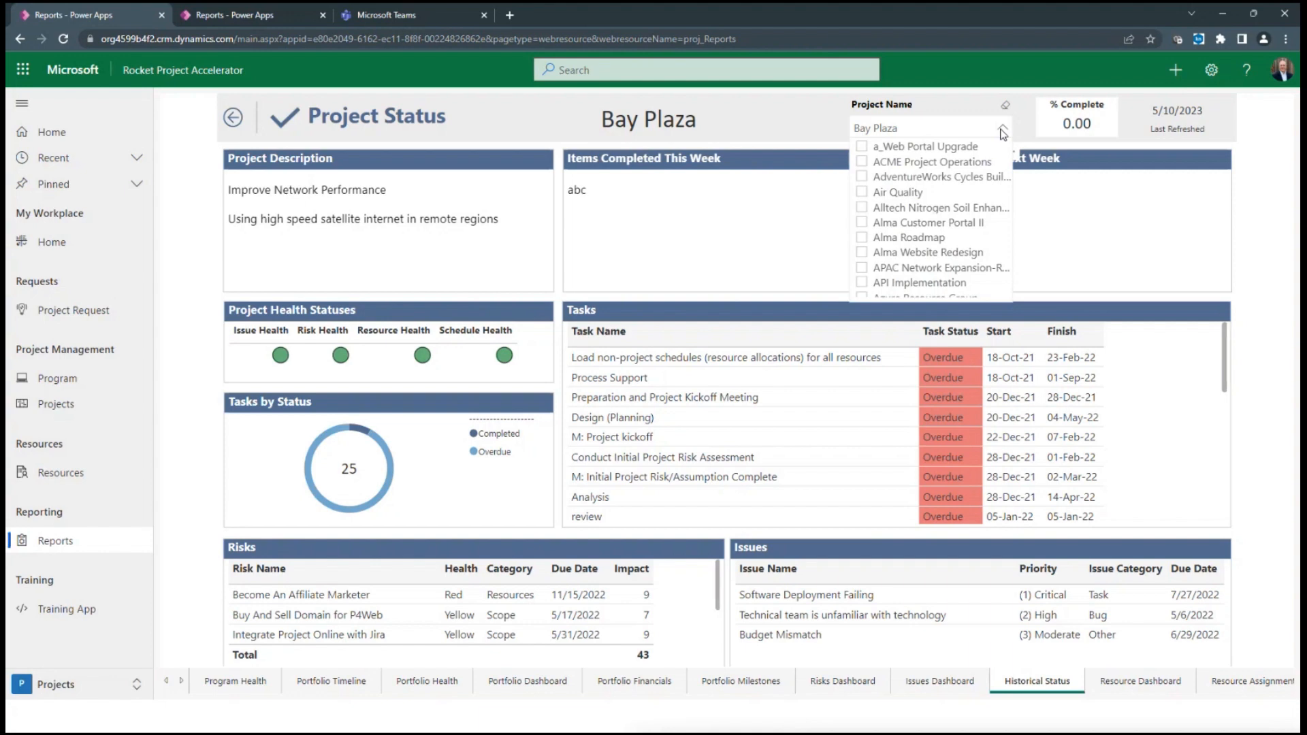
click(1262, 267)
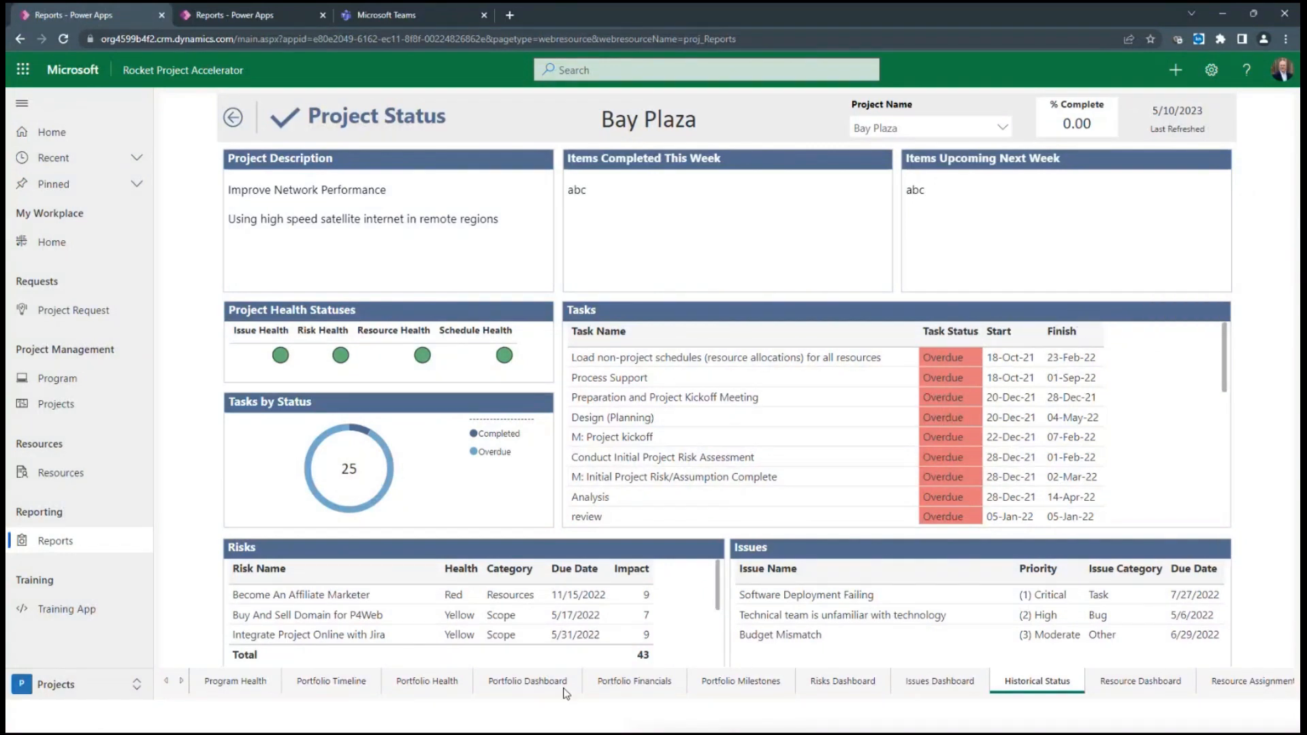
click(528, 681)
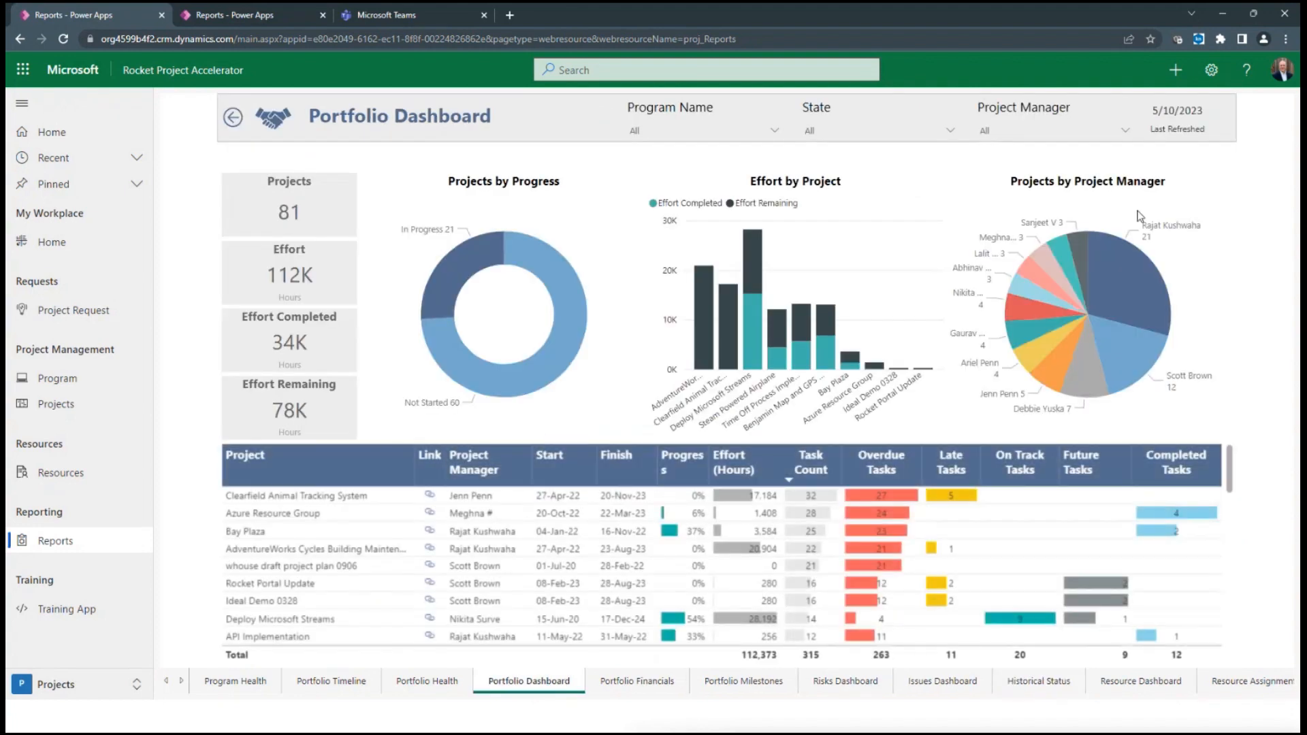
click(1222, 182)
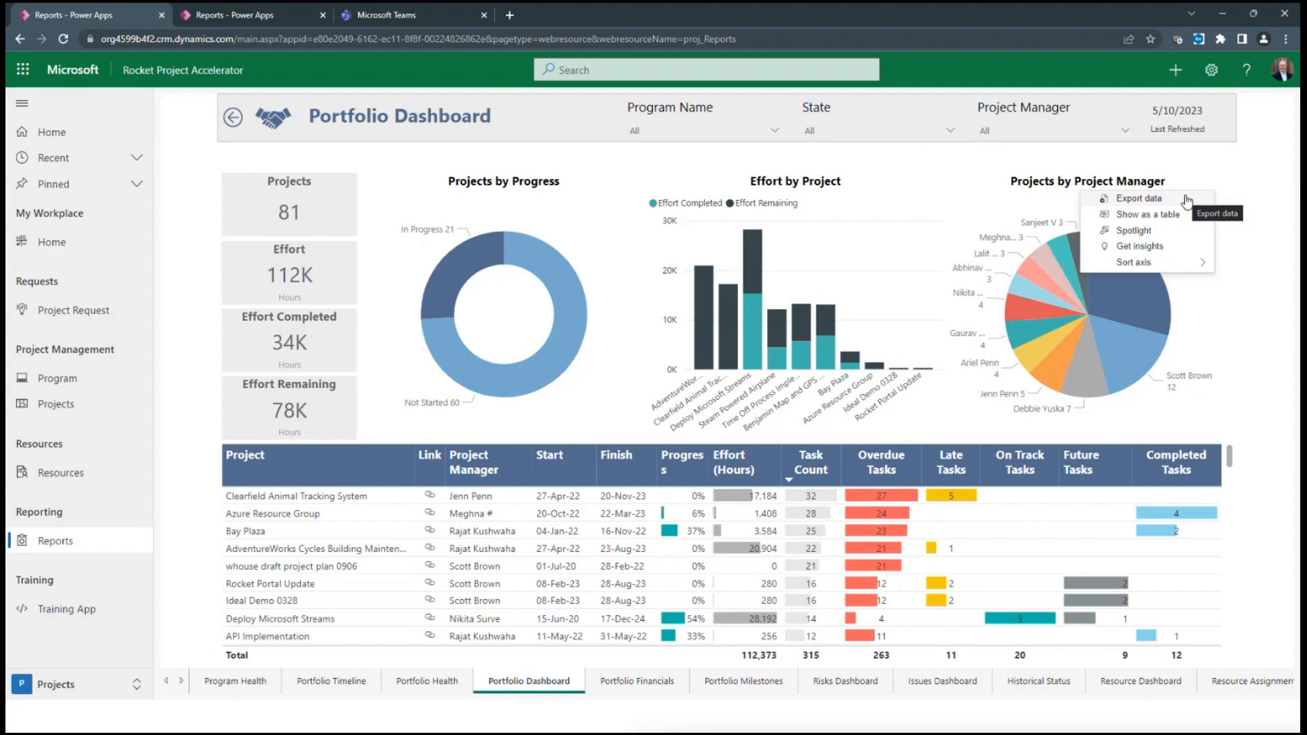
Switch to Microsoft Teams and show the Rocket Accelerator app of the General channel in expanded view
click(441, 19)
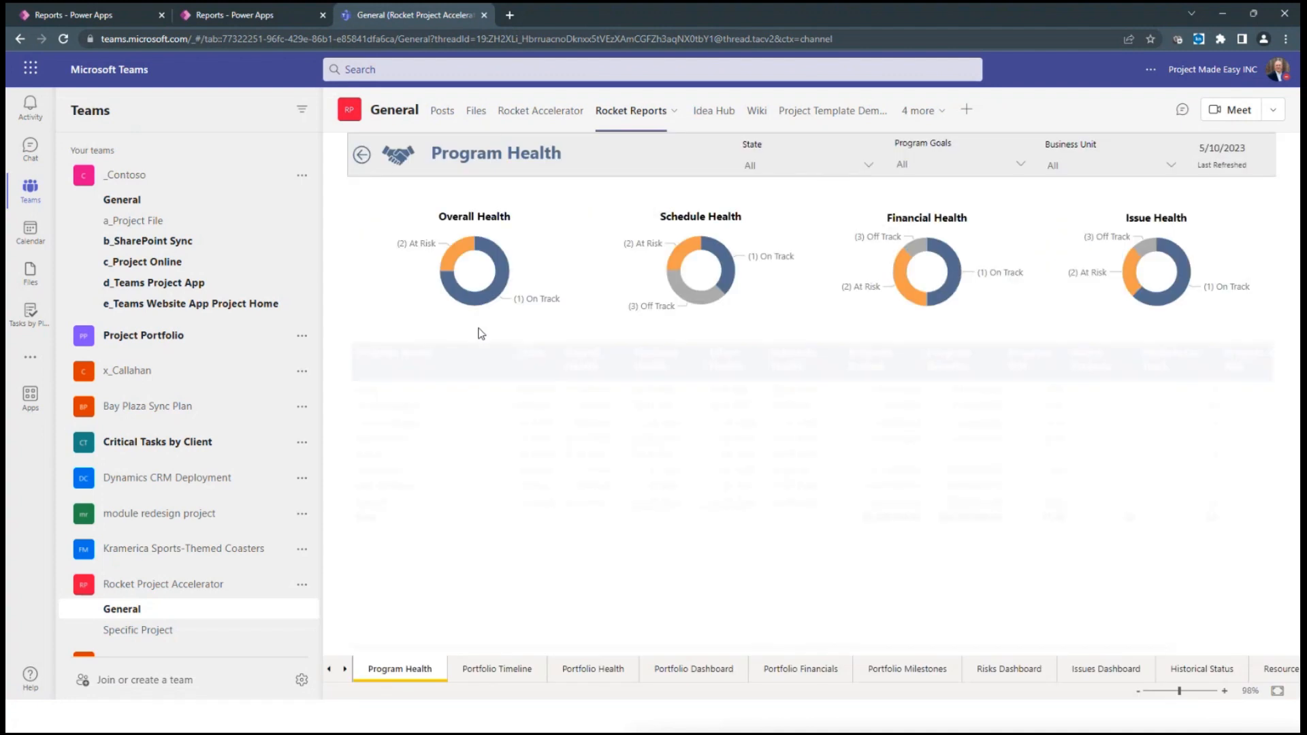
click(550, 116)
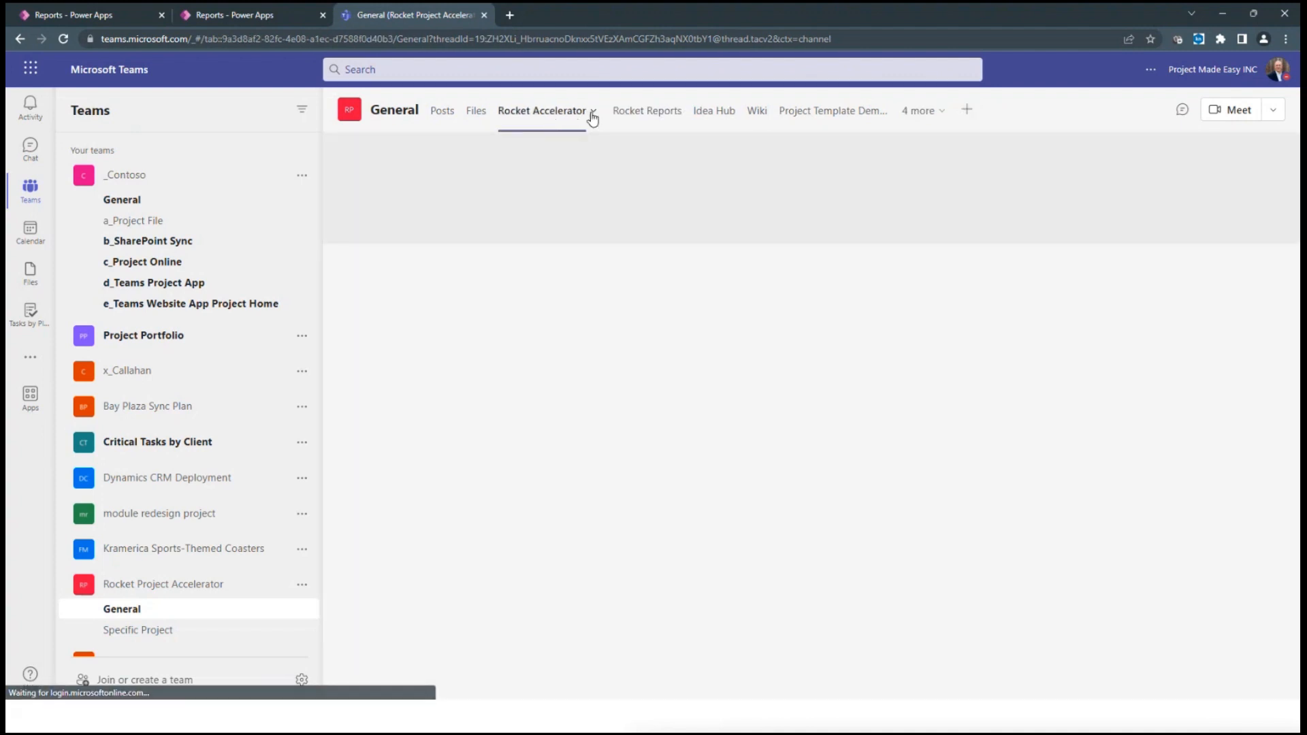
click(592, 115)
click(548, 165)
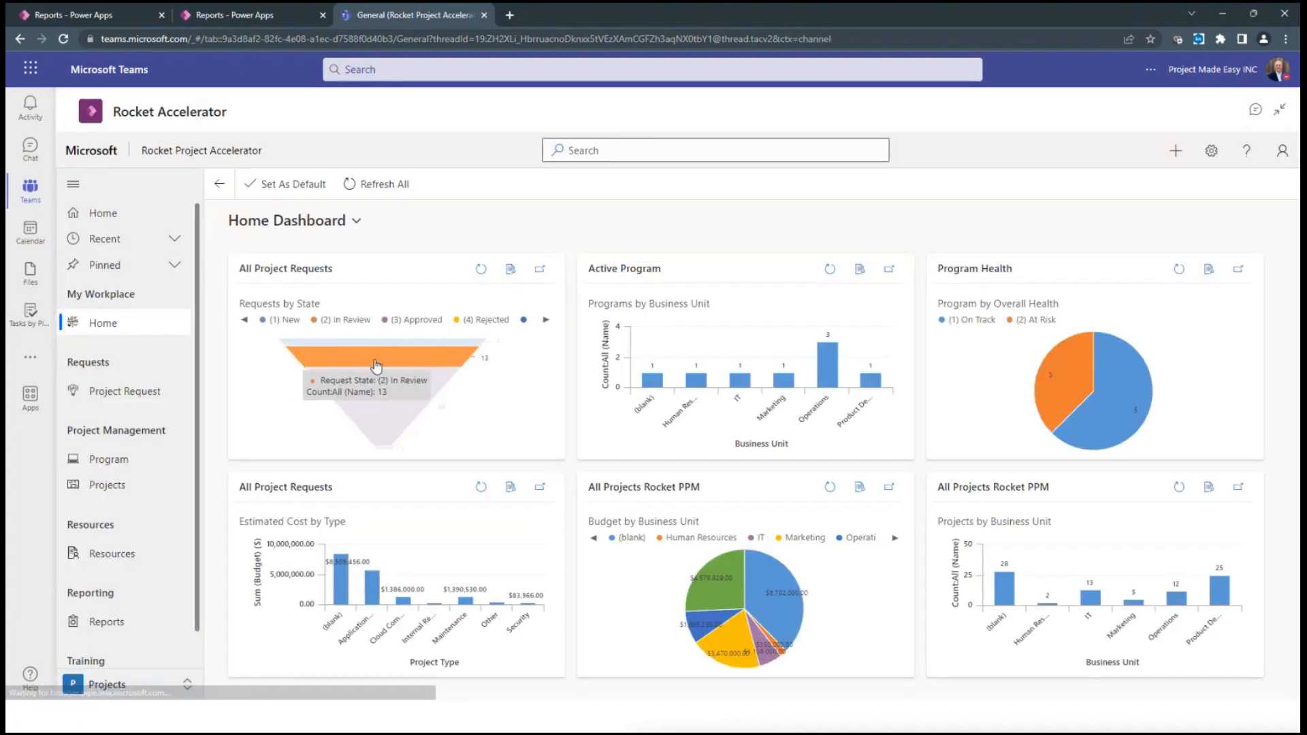
Open the Apollo 15 project from the All Projects Rocket PPM list inside Teams
click(107, 485)
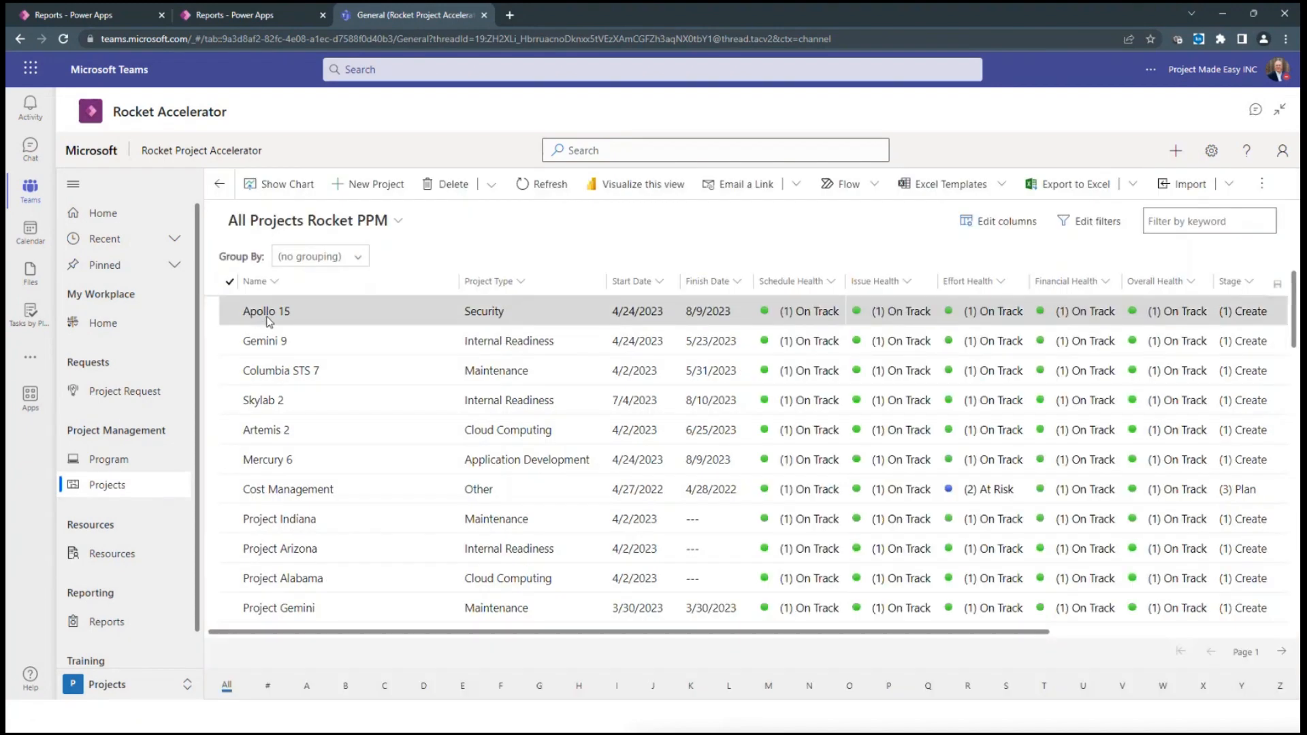
click(267, 314)
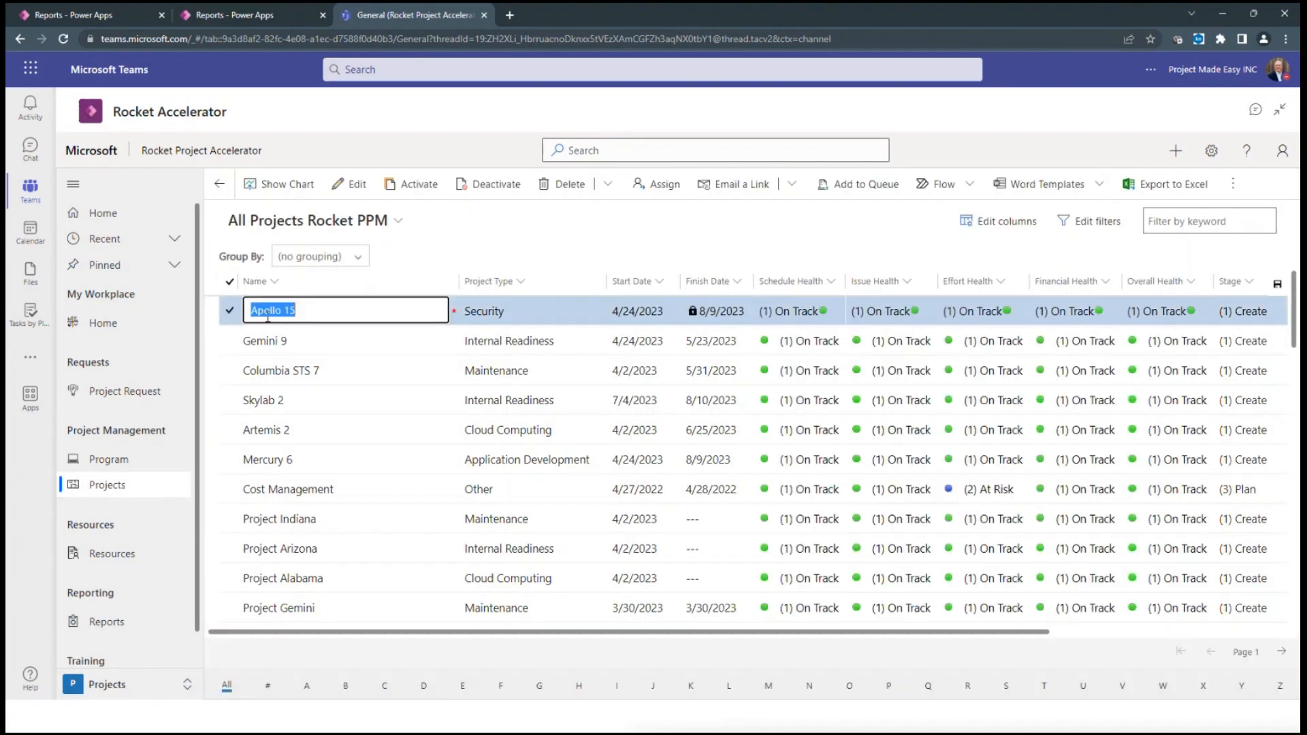
click(267, 312)
click(268, 315)
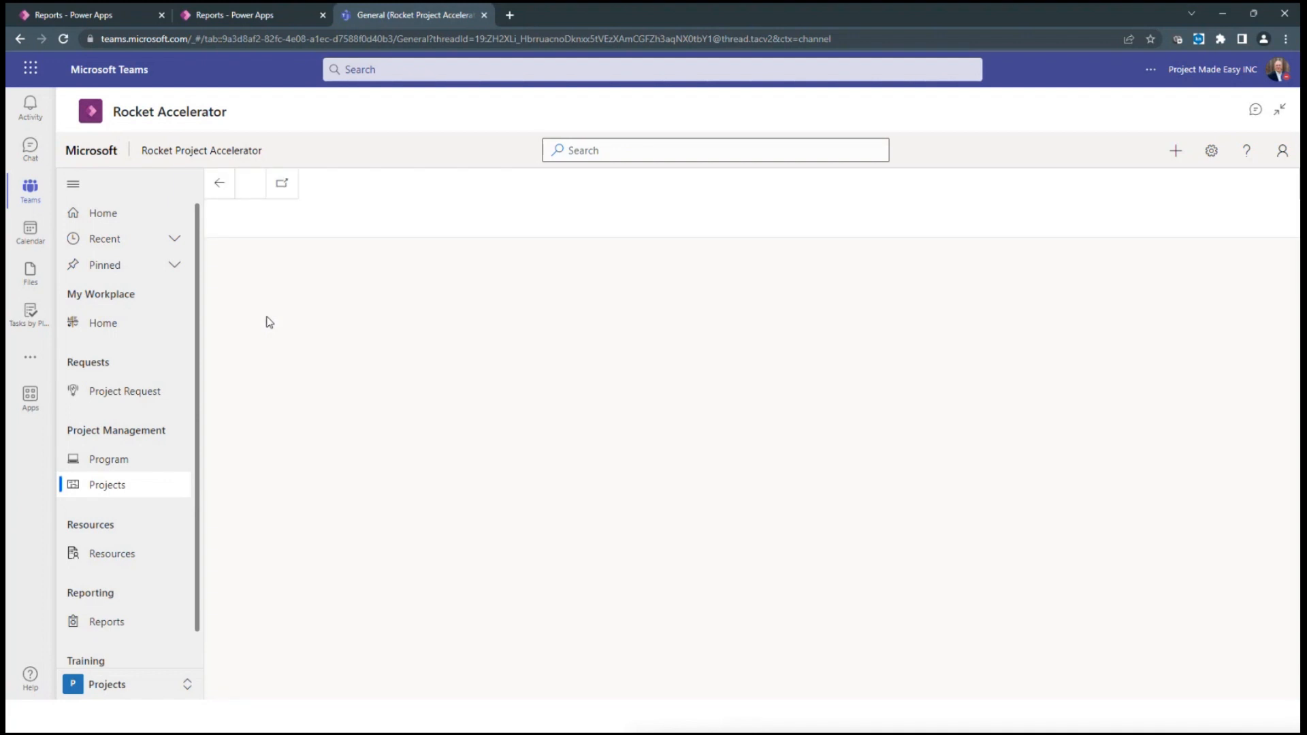